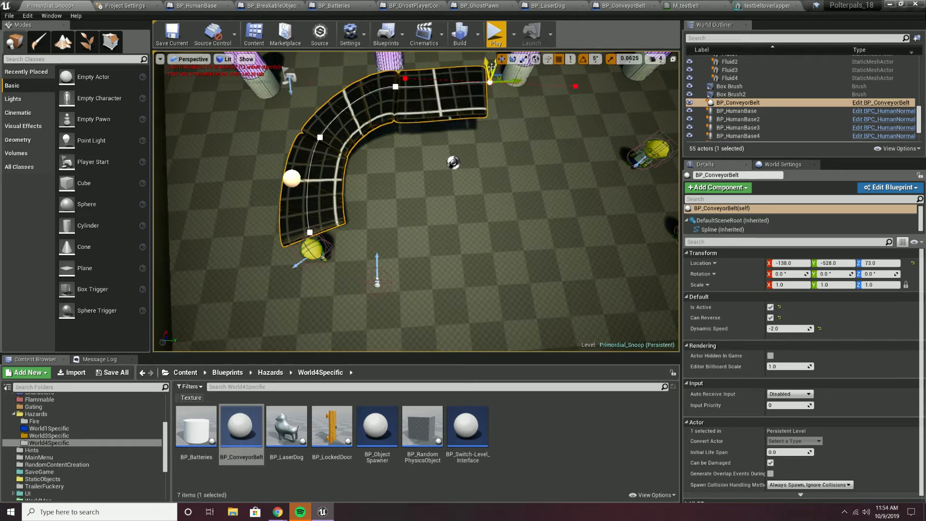
Undo the lifted end segment, then extend the belt down-right, down and left, reshaping each segment's tangents.
{"action": "key", "text": "ctrl+z"}
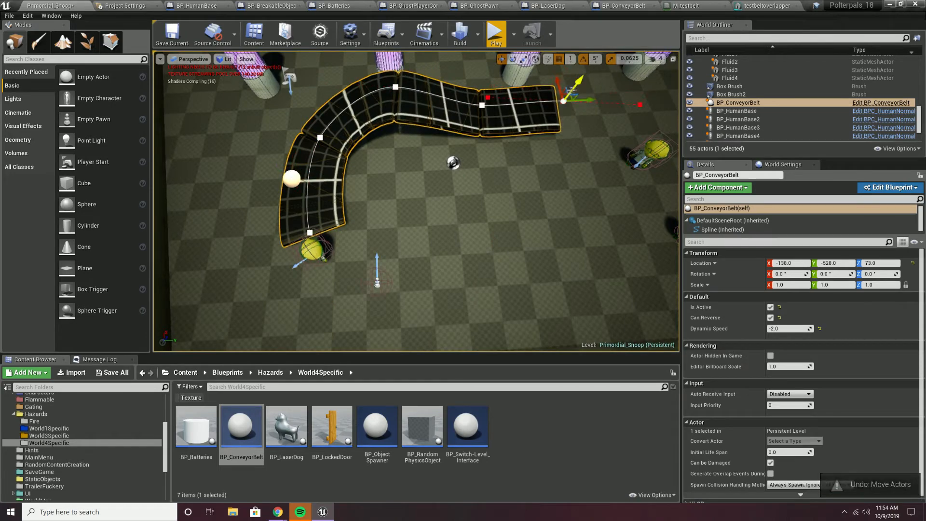
{"action": "right_click_drag", "start_coordinate": [648, 132], "coordinate": [593, 147]}
{"action": "left_click", "coordinate": [539, 185]}
{"action": "left_click", "coordinate": [624, 207]}
{"action": "left_click_drag", "start_coordinate": [633, 203], "coordinate": [574, 238]}
{"action": "left_click", "coordinate": [539, 185]}
{"action": "left_click_drag", "start_coordinate": [548, 179], "coordinate": [537, 253], "text": "alt"}
{"action": "key", "text": "ctrl+z"}
{"action": "left_click", "coordinate": [505, 203]}
{"action": "left_click_drag", "start_coordinate": [515, 199], "coordinate": [573, 216]}
{"action": "left_click", "coordinate": [527, 257]}
{"action": "left_click_drag", "start_coordinate": [536, 252], "coordinate": [445, 261], "text": "alt"}
{"action": "left_click", "coordinate": [398, 309]}
{"action": "right_click_drag", "start_coordinate": [398, 308], "coordinate": [475, 275]}
Add more belt points leftward to the yellow human and curve the last segment up-left.
{"action": "left_click", "coordinate": [475, 249]}
{"action": "left_click_drag", "start_coordinate": [480, 235], "coordinate": [483, 219]}
{"action": "right_click_drag", "start_coordinate": [482, 220], "coordinate": [386, 232]}
{"action": "left_click_drag", "start_coordinate": [554, 283], "coordinate": [361, 282], "text": "alt"}
{"action": "right_click_drag", "start_coordinate": [360, 282], "coordinate": [425, 275]}
{"action": "left_click_drag", "start_coordinate": [496, 229], "coordinate": [387, 245], "text": "alt"}
{"action": "right_click_drag", "start_coordinate": [387, 245], "coordinate": [439, 263]}
{"action": "left_click", "coordinate": [329, 346]}
{"action": "left_click_drag", "start_coordinate": [330, 346], "coordinate": [294, 297]}
Raise the end points, pull tangents up, bring the end point to the start, and play the level.
{"action": "left_click_drag", "start_coordinate": [384, 247], "coordinate": [371, 220]}
{"action": "left_click", "coordinate": [343, 250]}
{"action": "left_click_drag", "start_coordinate": [342, 249], "coordinate": [340, 226]}
{"action": "left_click", "coordinate": [450, 236]}
{"action": "left_click_drag", "start_coordinate": [450, 235], "coordinate": [449, 192]}
{"action": "left_click", "coordinate": [339, 228]}
{"action": "left_click_drag", "start_coordinate": [338, 219], "coordinate": [362, 219]}
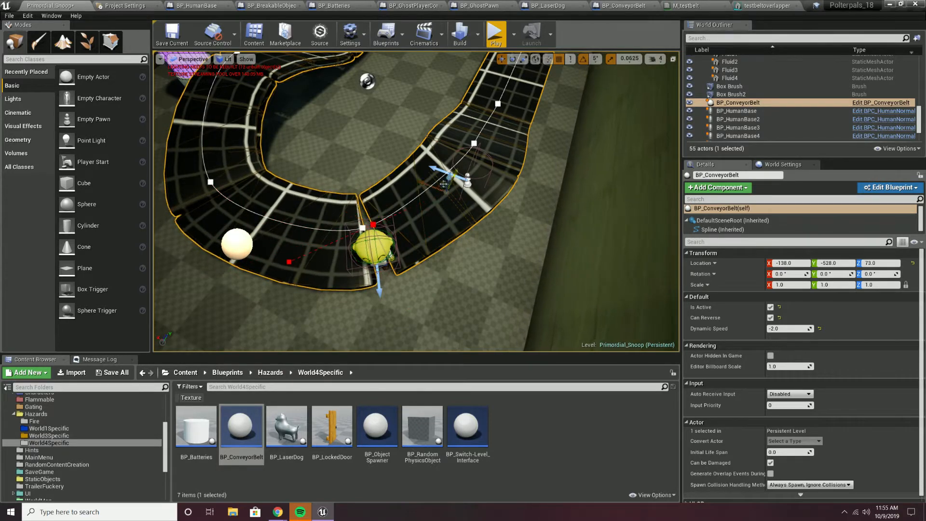
{"action": "left_click", "coordinate": [371, 223]}
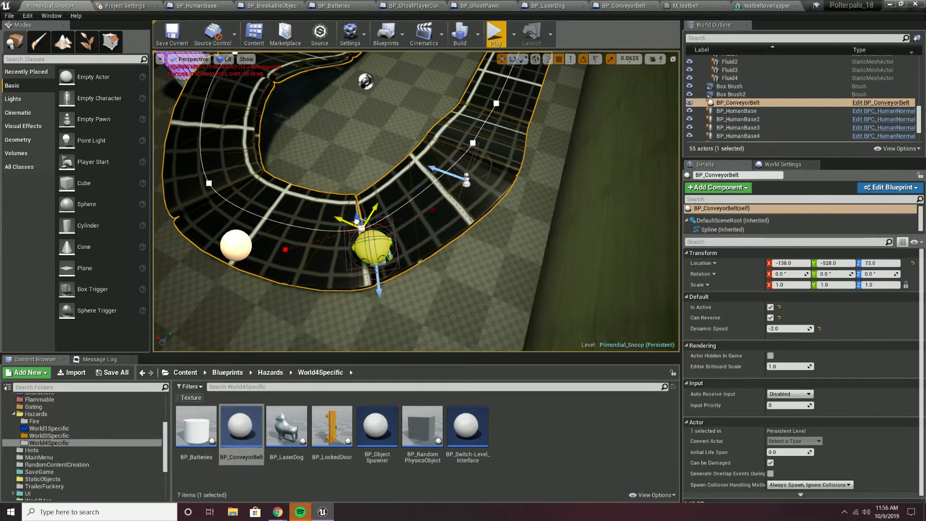
{"action": "key", "text": "alt+p"}
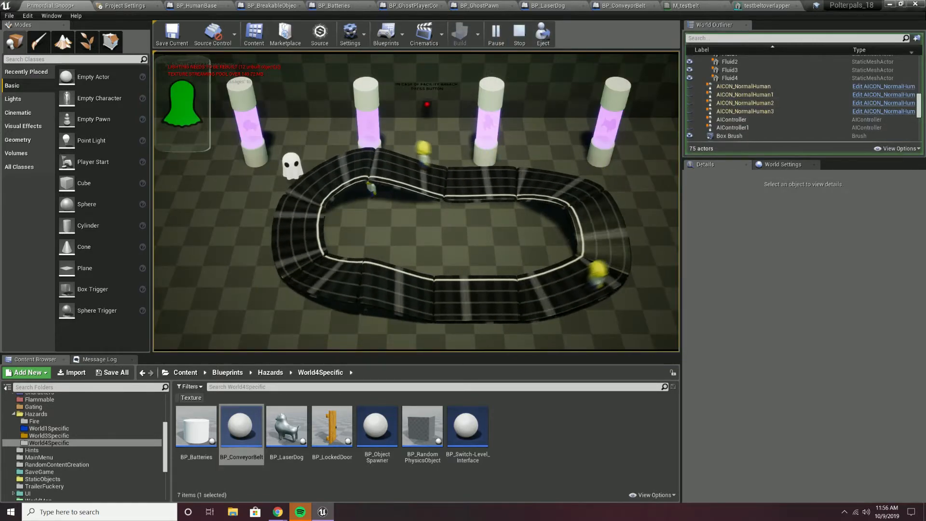
Stop play, select a yellow human on the belt, and play-test the loop again.
{"action": "key", "text": "Escape"}
{"action": "right_click_drag", "start_coordinate": [450, 139], "coordinate": [454, 116]}
{"action": "left_click", "coordinate": [449, 139]}
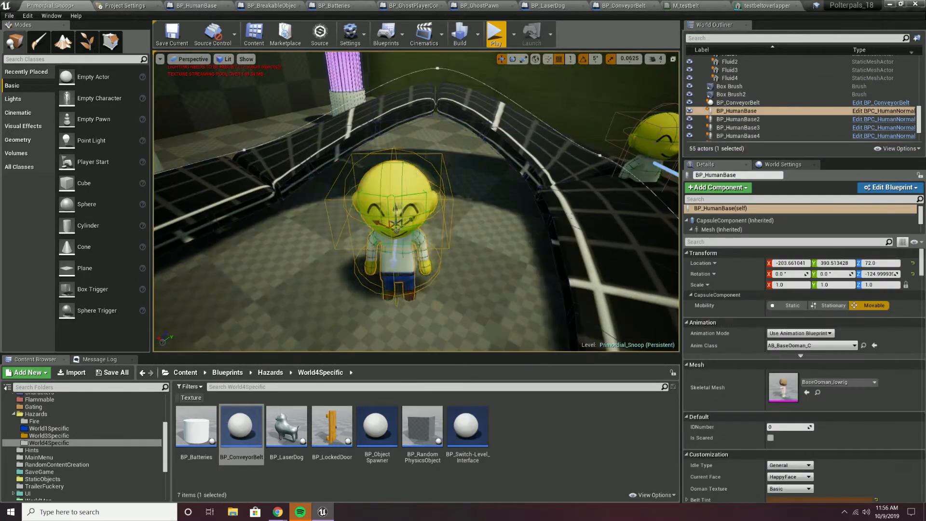
{"action": "key", "text": "alt+p"}
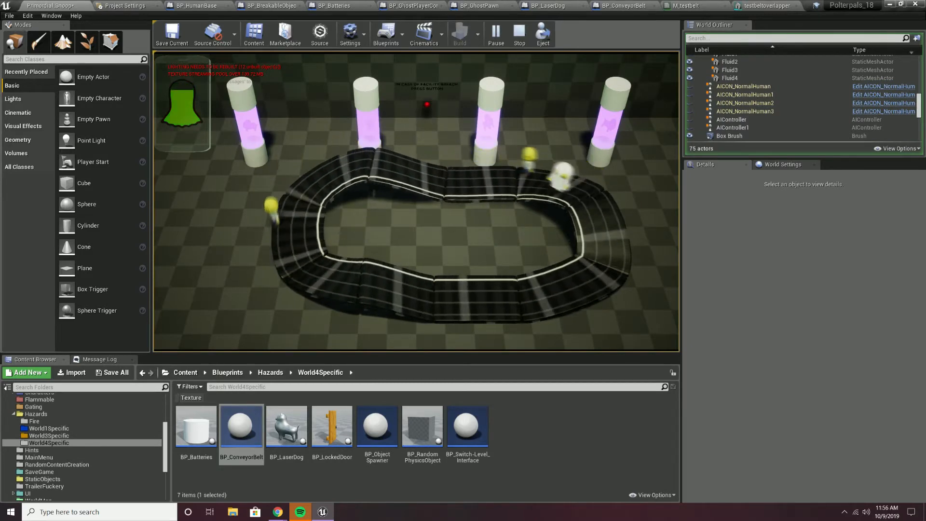
{"action": "key", "text": "Escape"}
Place a BP_ObjectSpawner in the level and play-test by steering a possessed human onto the belt.
{"action": "left_click_drag", "start_coordinate": [377, 427], "coordinate": [361, 175]}
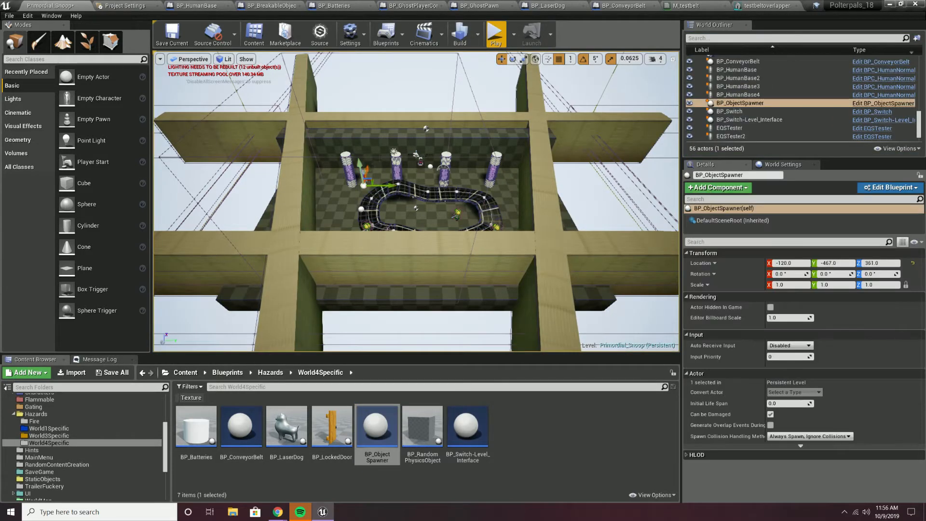
{"action": "left_click", "coordinate": [495, 34]}
{"action": "key", "text": "d"}
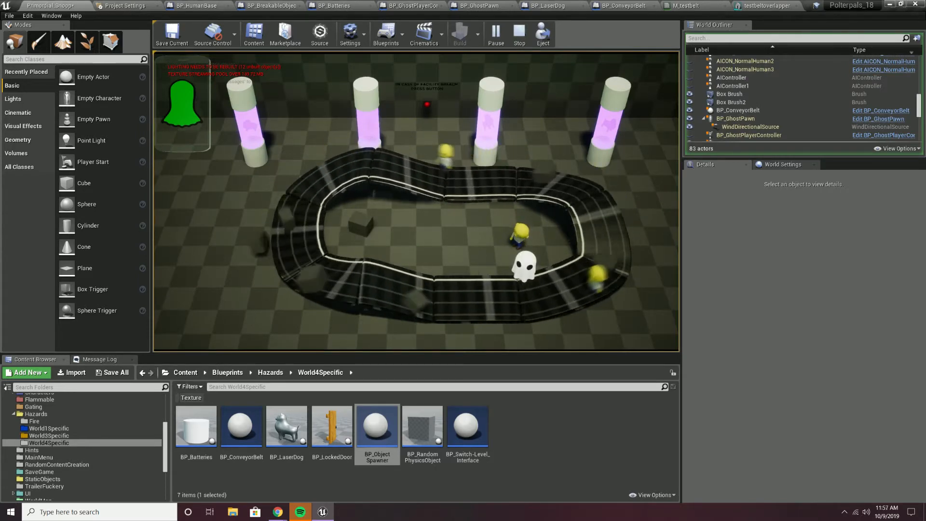
{"action": "key", "text": "w"}
{"action": "key", "text": "a"}
{"action": "key", "text": "s"}
{"action": "key", "text": "d"}
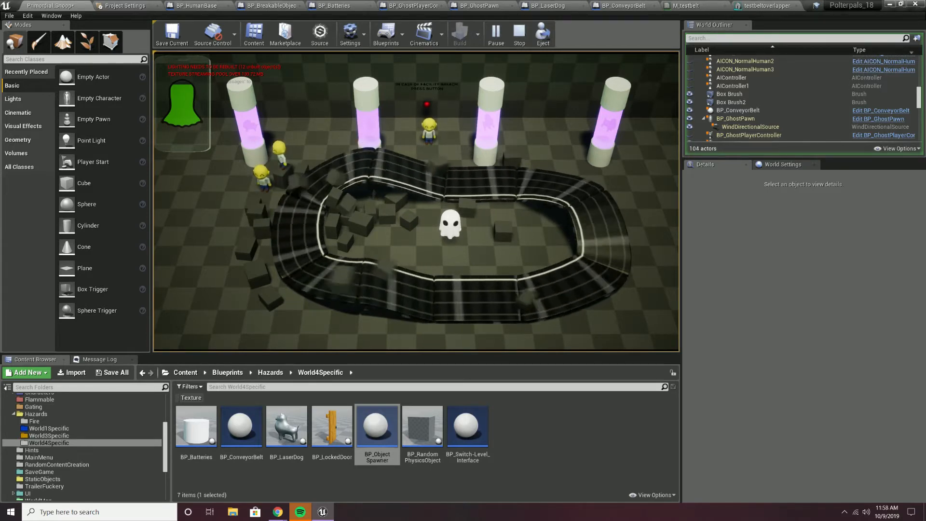
{"action": "key", "text": "Escape"}
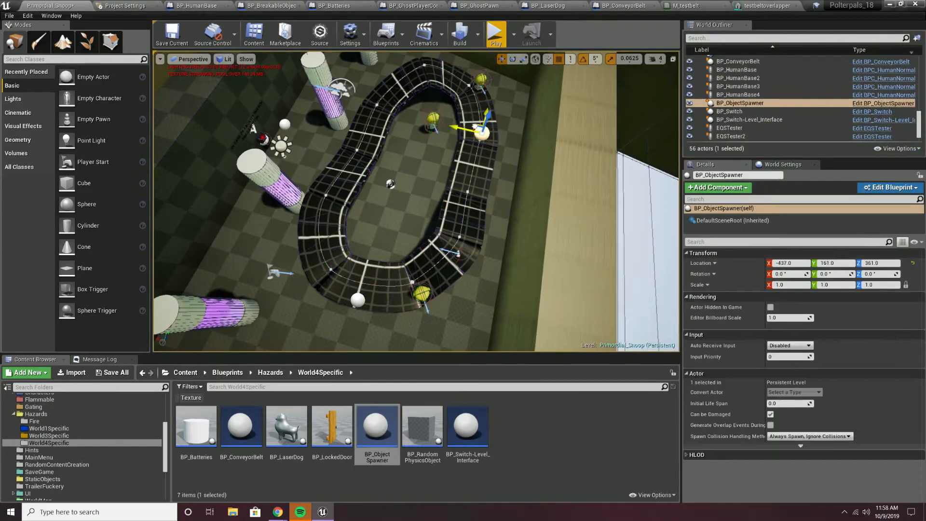
{"action": "key", "text": "alt+p"}
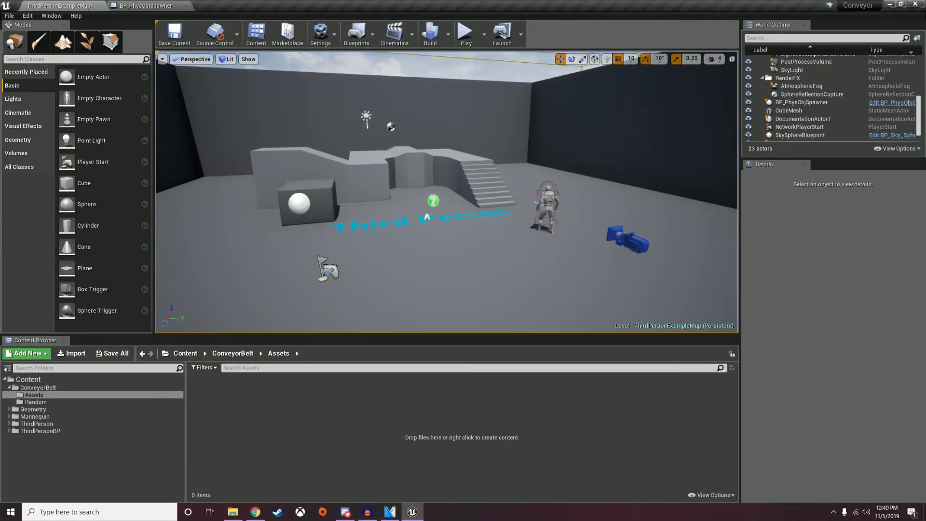
Import the testbelt model from the ConveyorBelt folder and dismiss the import message log.
{"action": "left_click", "coordinate": [232, 511]}
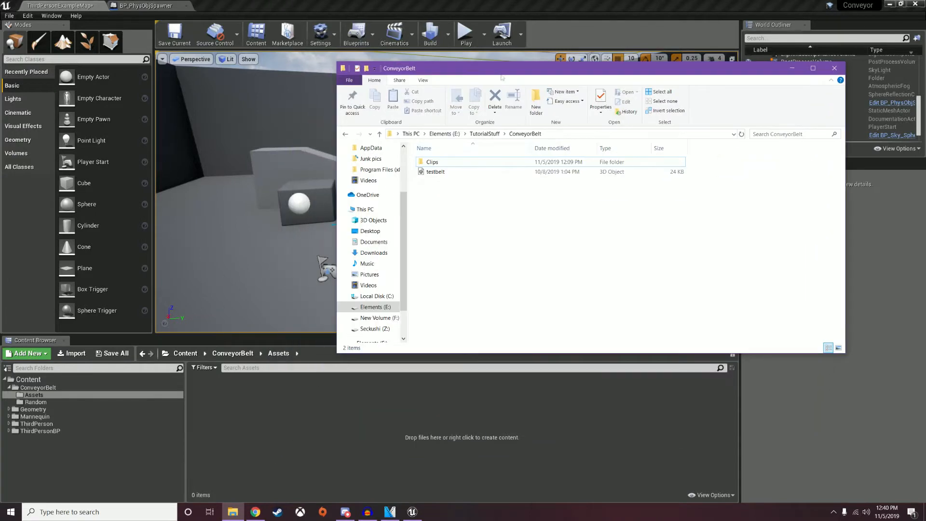
{"action": "left_click", "coordinate": [436, 172]}
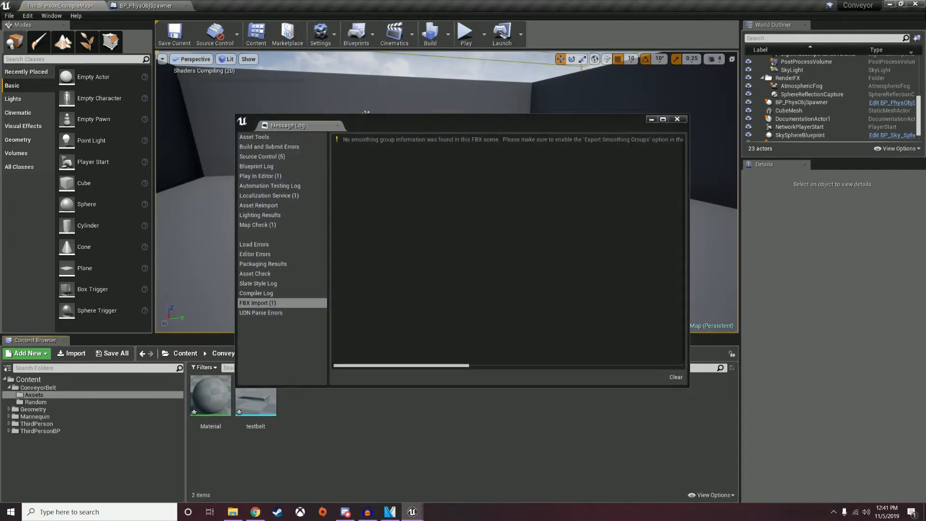
{"action": "left_click", "coordinate": [678, 119]}
Force-delete the imported Material asset and open the testbelt mesh.
{"action": "right_click", "coordinate": [211, 395]}
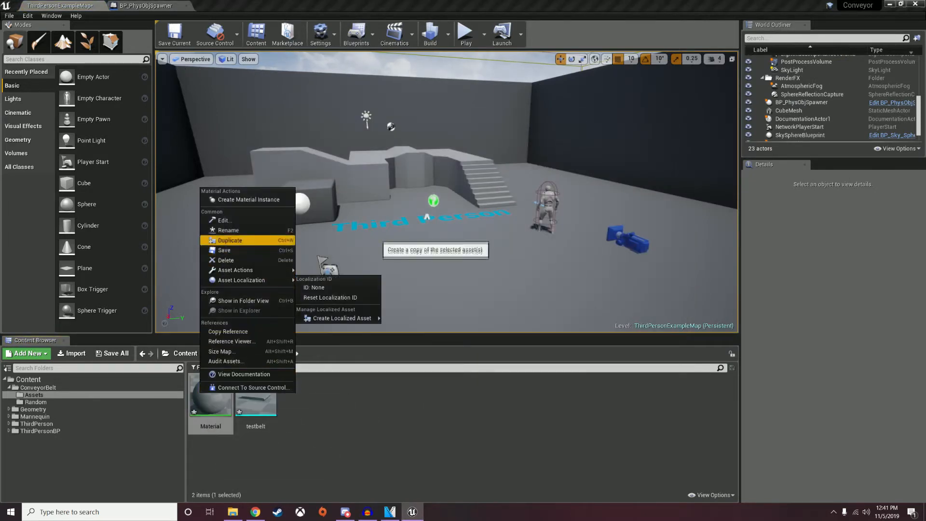
{"action": "left_click", "coordinate": [231, 261]}
{"action": "left_click", "coordinate": [428, 396]}
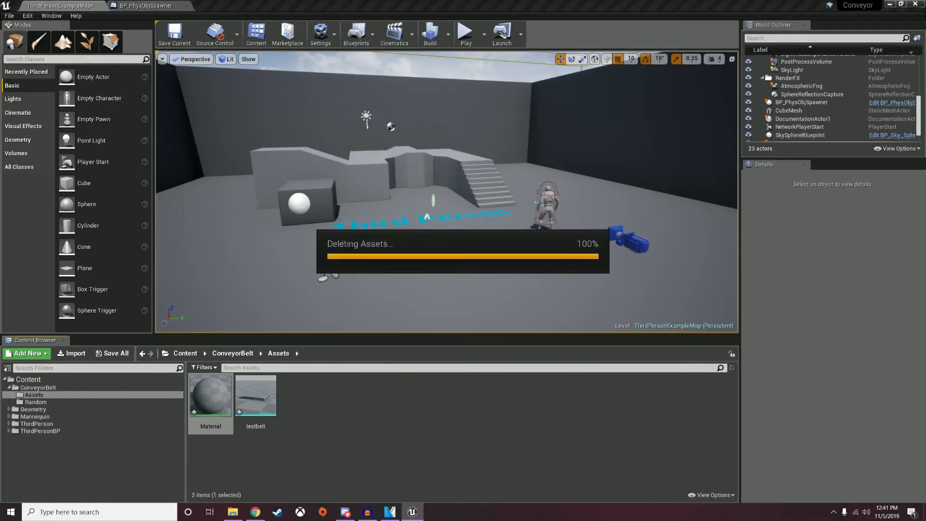
{"action": "double_click", "coordinate": [211, 395]}
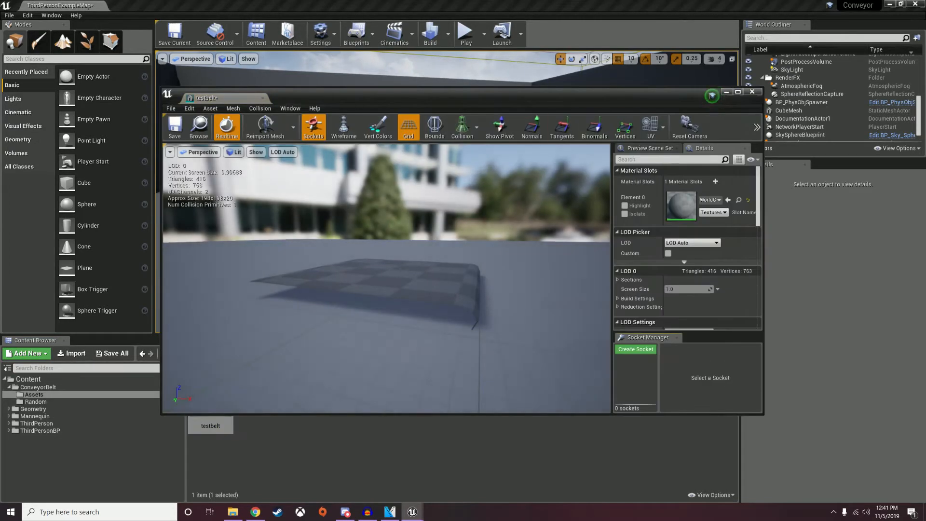
Dock the testbelt mesh editor beside the level map and show UV Channel 0 from above.
{"action": "left_click_drag", "start_coordinate": [235, 98], "coordinate": [233, 6]}
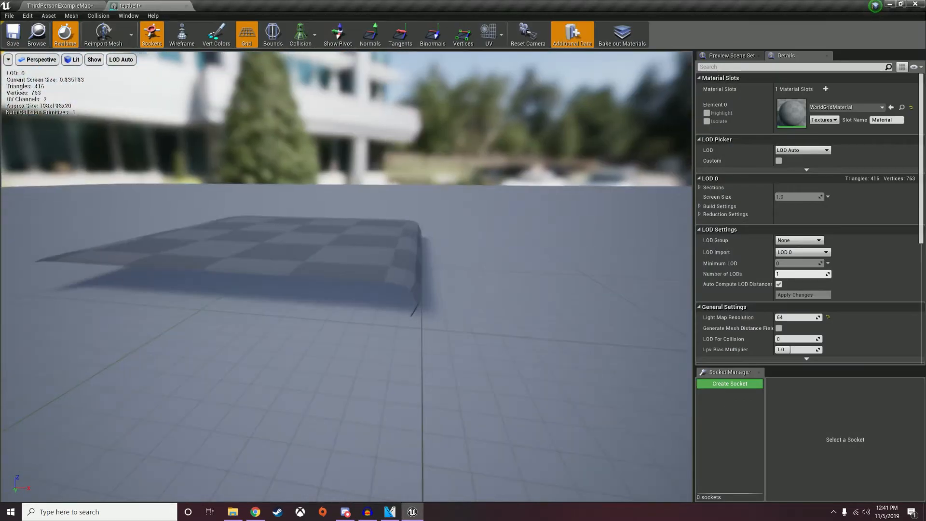
{"action": "right_click_drag", "start_coordinate": [346, 277], "coordinate": [415, 241]}
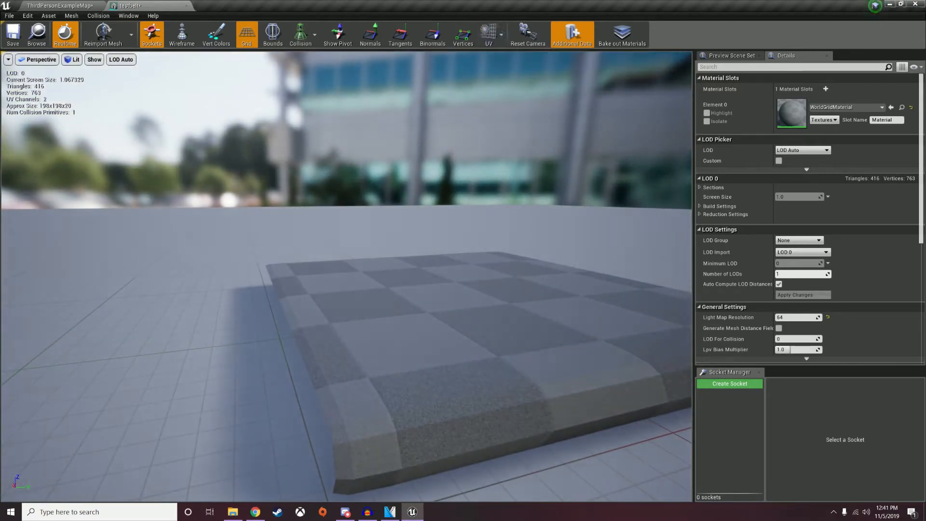
{"action": "left_click", "coordinate": [502, 66]}
{"action": "right_click_drag", "start_coordinate": [434, 241], "coordinate": [442, 184]}
Select top and bottom mesh edges to see their matching UV layout.
{"action": "left_click", "coordinate": [480, 223]}
{"action": "key", "text": "a"}
{"action": "key", "text": "d"}
{"action": "key", "text": "a"}
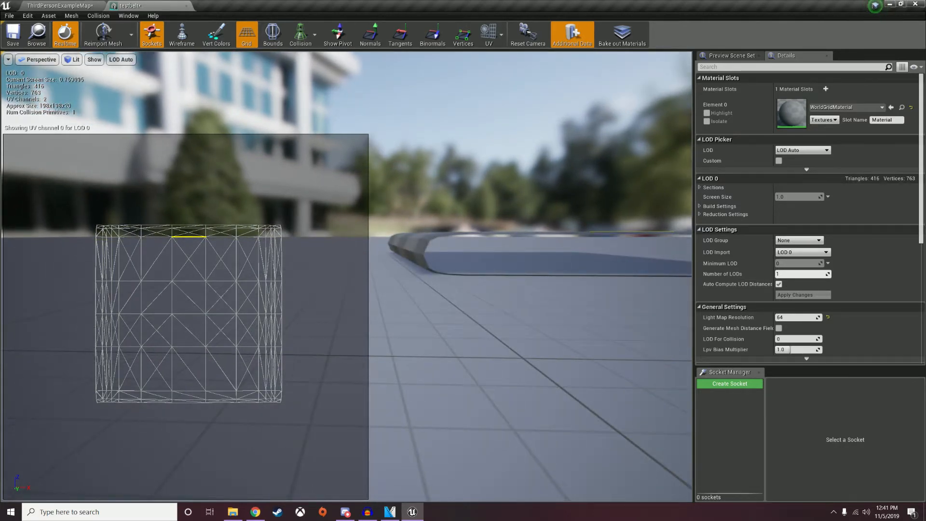
{"action": "left_click", "coordinate": [488, 227]}
{"action": "left_click", "coordinate": [488, 232]}
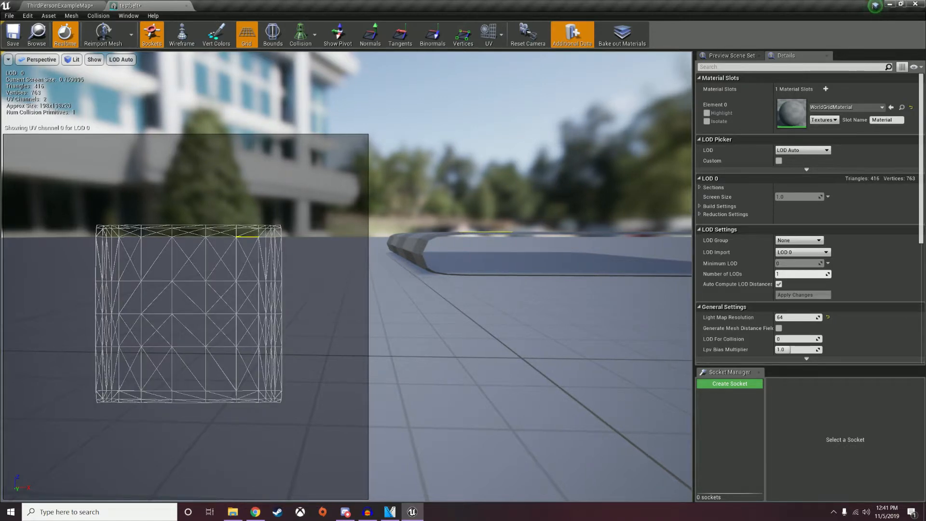
{"action": "left_click", "coordinate": [488, 227]}
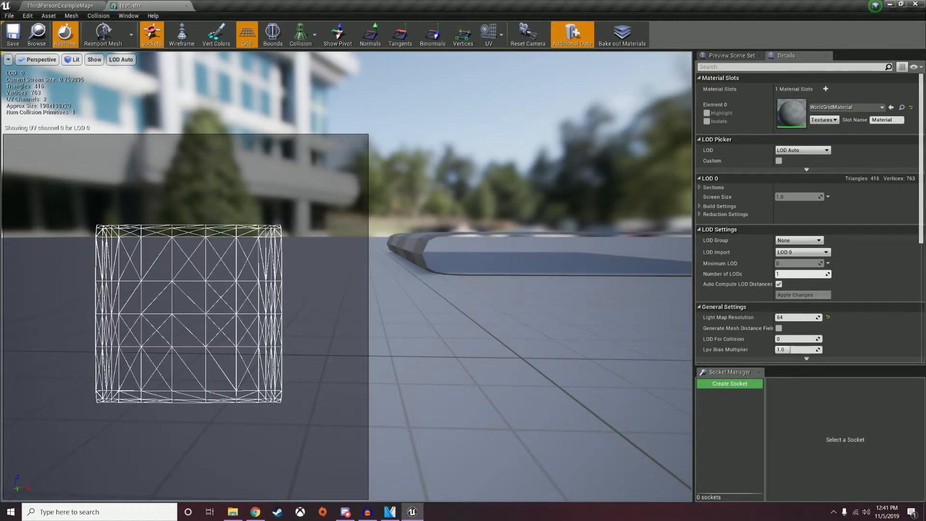
{"action": "left_click", "coordinate": [493, 275]}
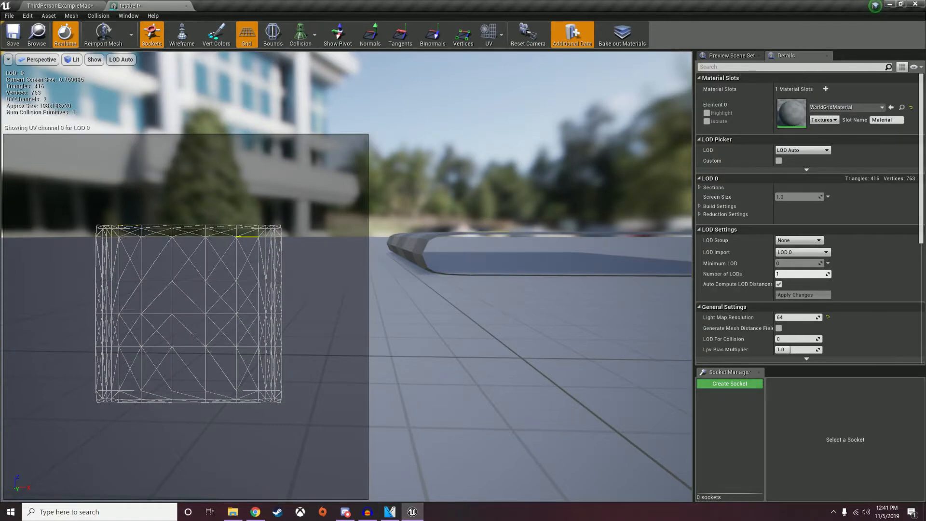
{"action": "left_click", "coordinate": [495, 229]}
{"action": "left_click", "coordinate": [493, 275]}
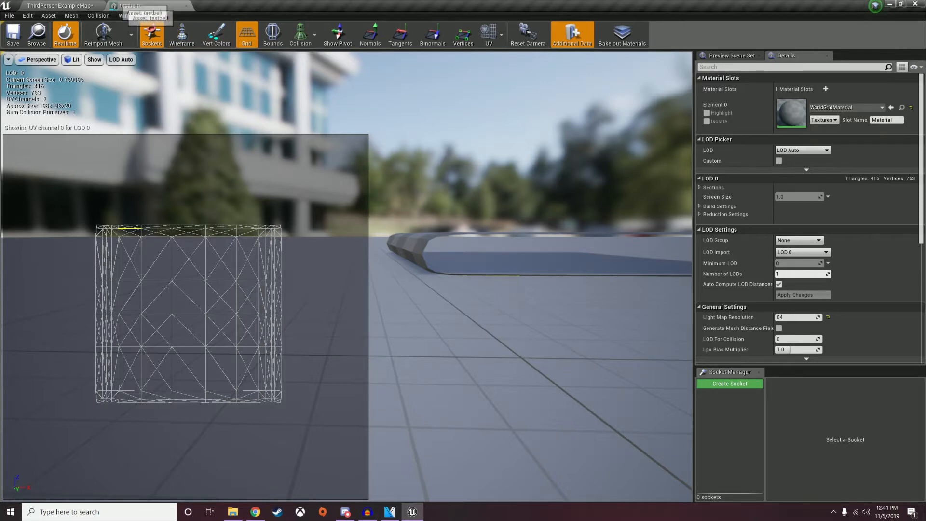
Fly around the belt mesh, then return to the level map tab.
{"action": "right_click_drag", "start_coordinate": [483, 289], "coordinate": [420, 312]}
{"action": "key", "text": "w"}
{"action": "key", "text": "s"}
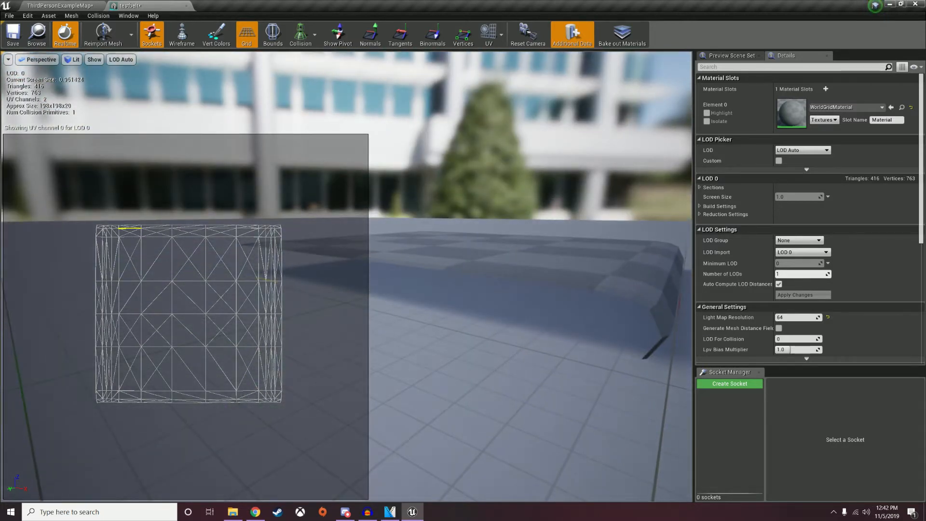
{"action": "key", "text": "s"}
{"action": "mouse_move", "coordinate": [420, 313]}
{"action": "right_mouse_down"}
{"action": "mouse_move", "coordinate": [454, 327]}
{"action": "mouse_move", "coordinate": [424, 326]}
{"action": "right_mouse_up"}
{"action": "left_click", "coordinate": [60, 5]}
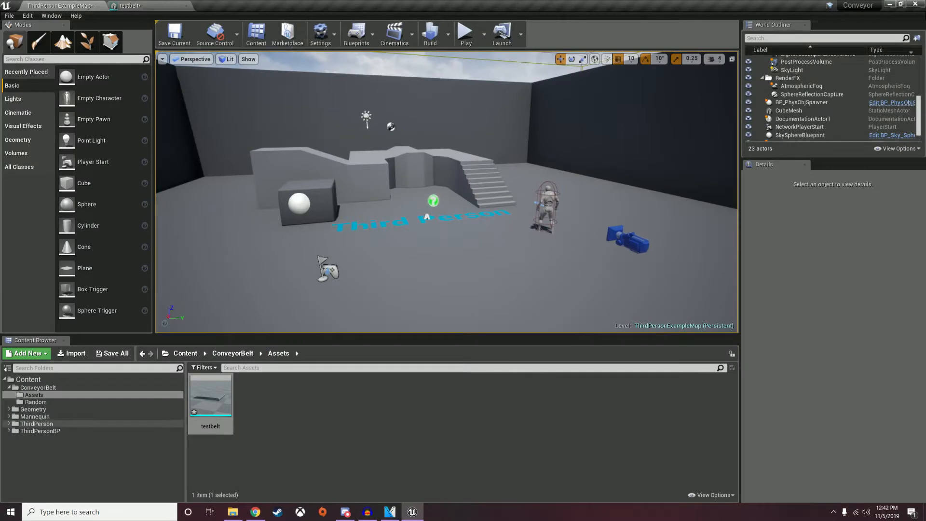
Create an Actor blueprint named BP_ConveyorBelt in the ConveyorBelt folder and open it.
{"action": "right_click", "coordinate": [370, 422]}
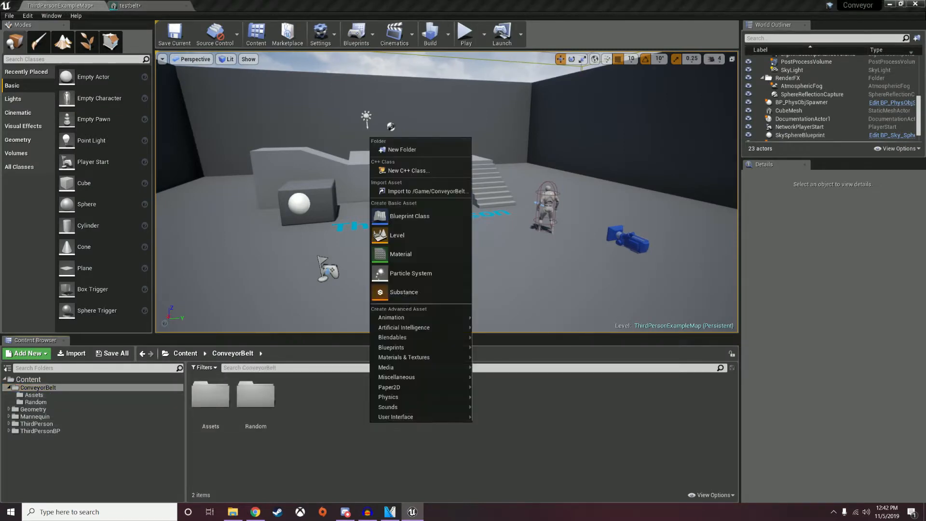
{"action": "left_click", "coordinate": [400, 216]}
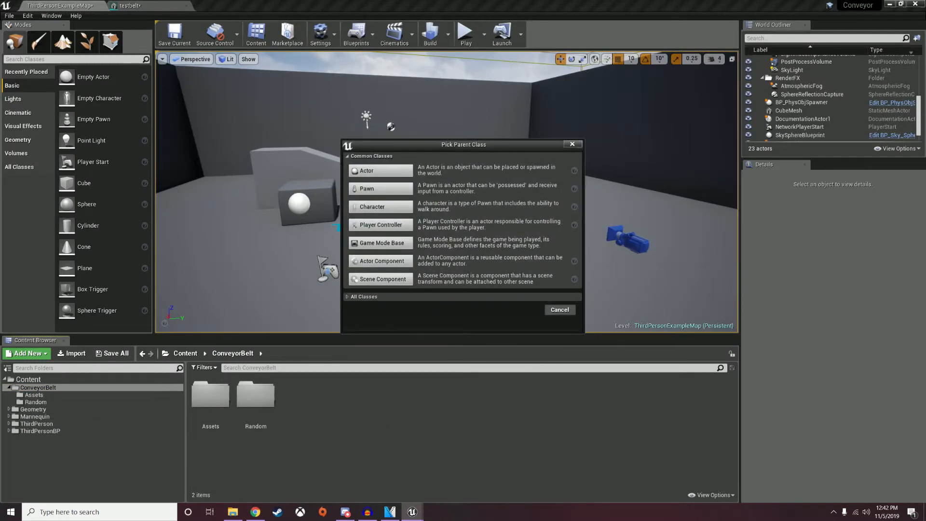
{"action": "left_click", "coordinate": [382, 171]}
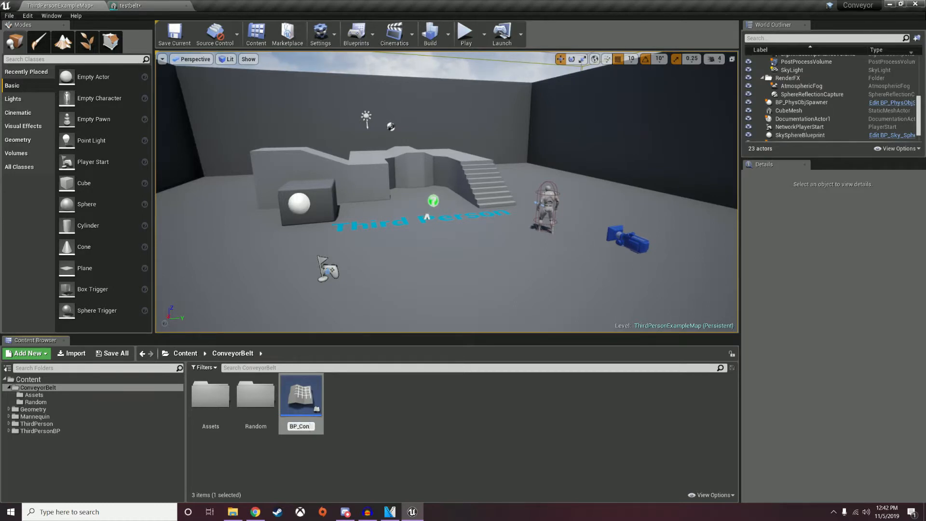
{"action": "type", "text": "BP_ConveyorBelt"}
{"action": "key", "text": "Return"}
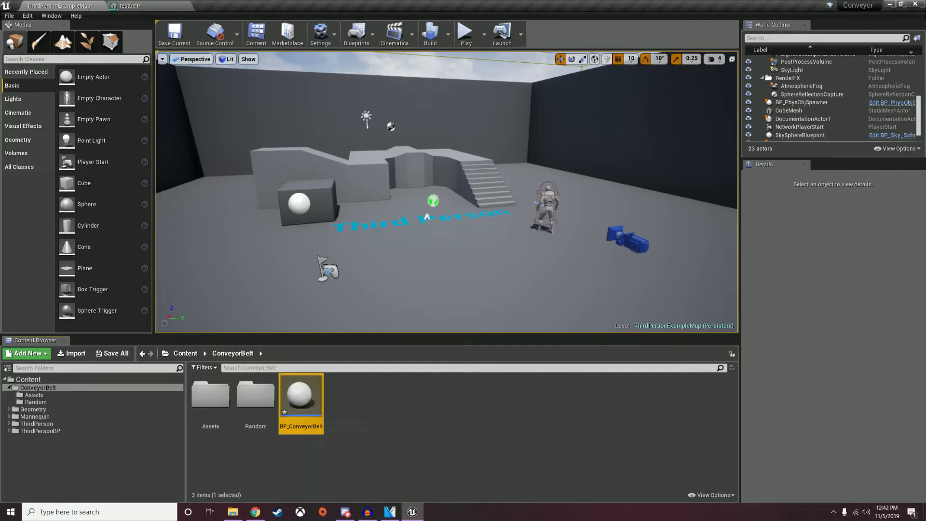
{"action": "double_click", "coordinate": [301, 398]}
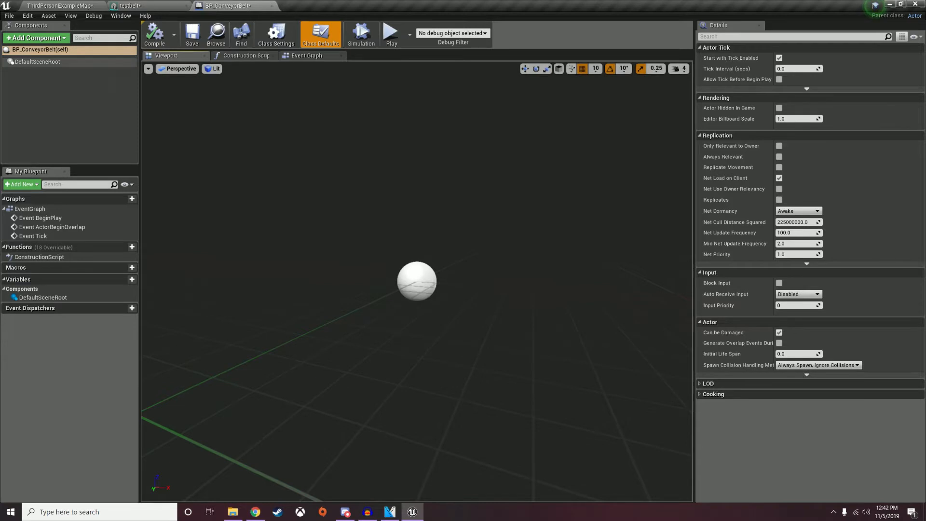
Add a Spline component under DefaultSceneRoot, compile, and open the Construction Script graph.
{"action": "left_click", "coordinate": [37, 61]}
{"action": "left_click", "coordinate": [36, 37]}
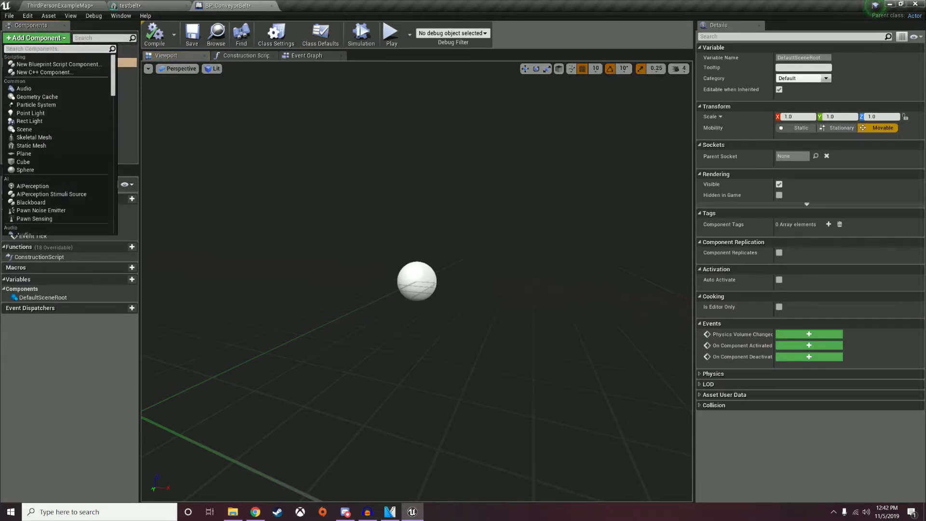
{"action": "type", "text": "spline"}
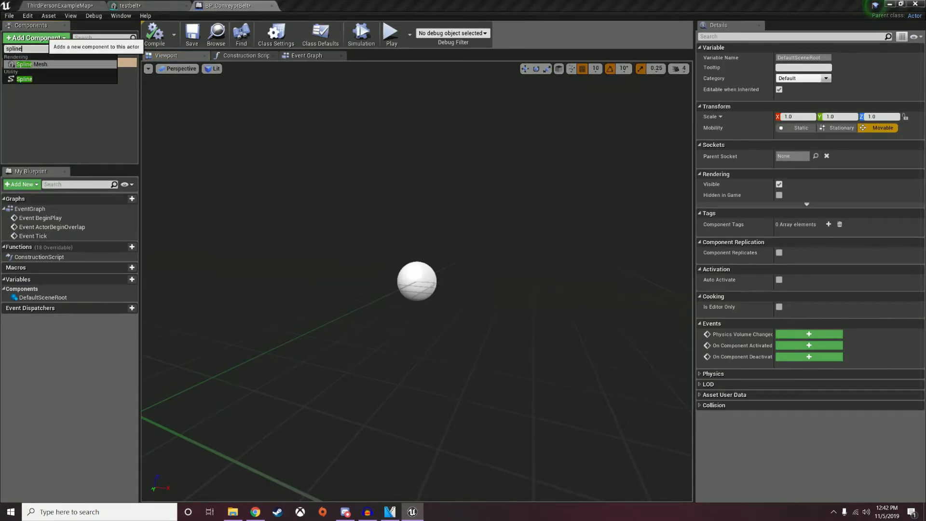
{"action": "left_click", "coordinate": [24, 79]}
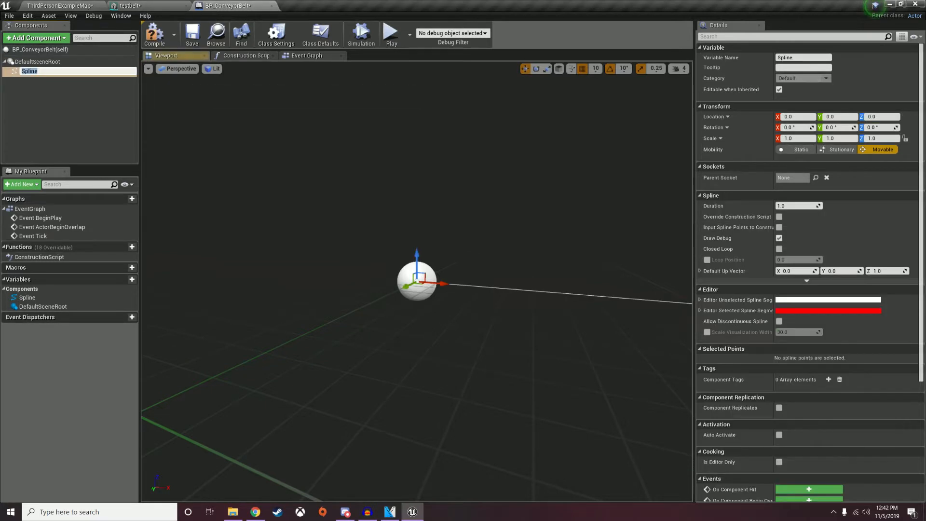
{"action": "right_click_drag", "start_coordinate": [386, 271], "coordinate": [449, 270]}
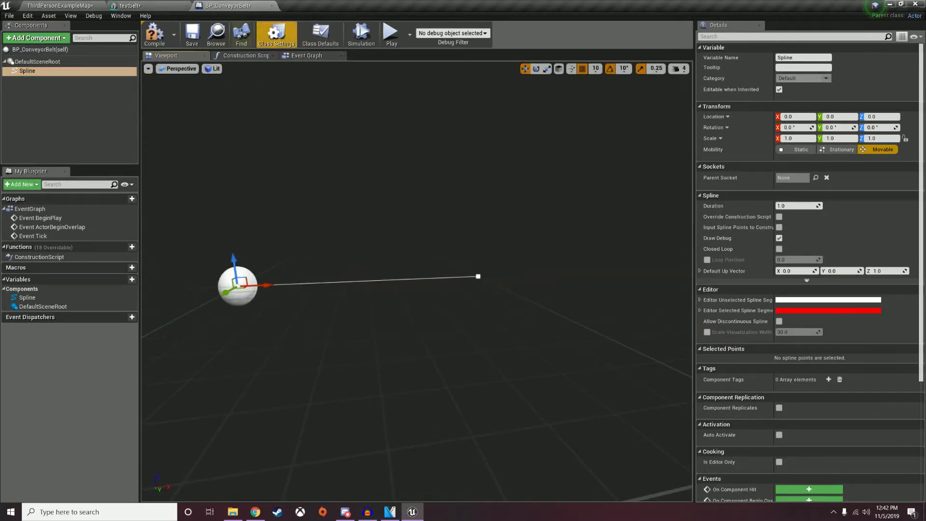
{"action": "left_click", "coordinate": [154, 33]}
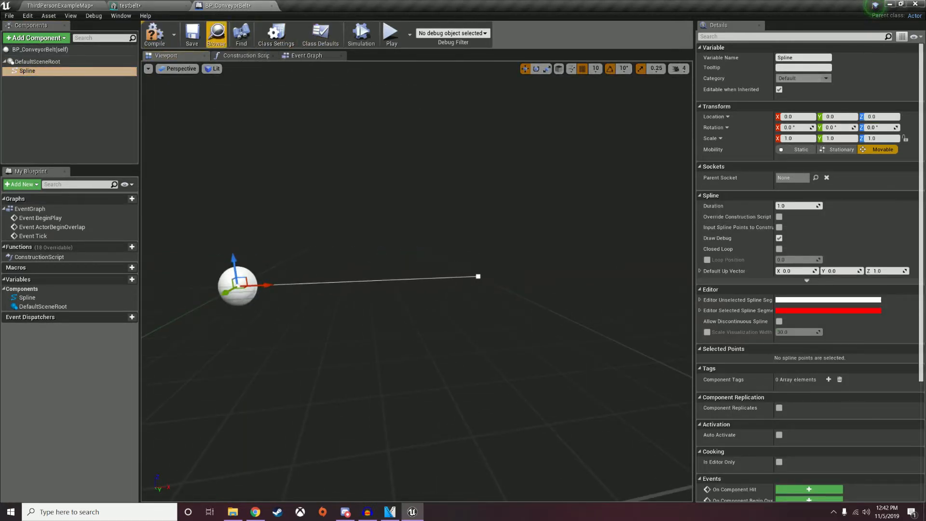
{"action": "left_click", "coordinate": [246, 56]}
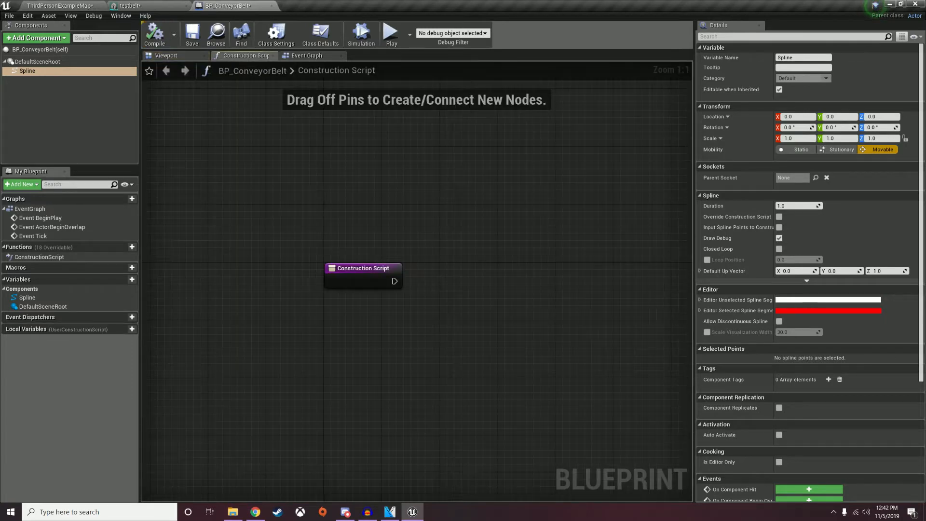
Add a Spline getter feeding a Get Number Of Spline Points node.
{"action": "right_click_drag", "start_coordinate": [490, 259], "coordinate": [432, 263]}
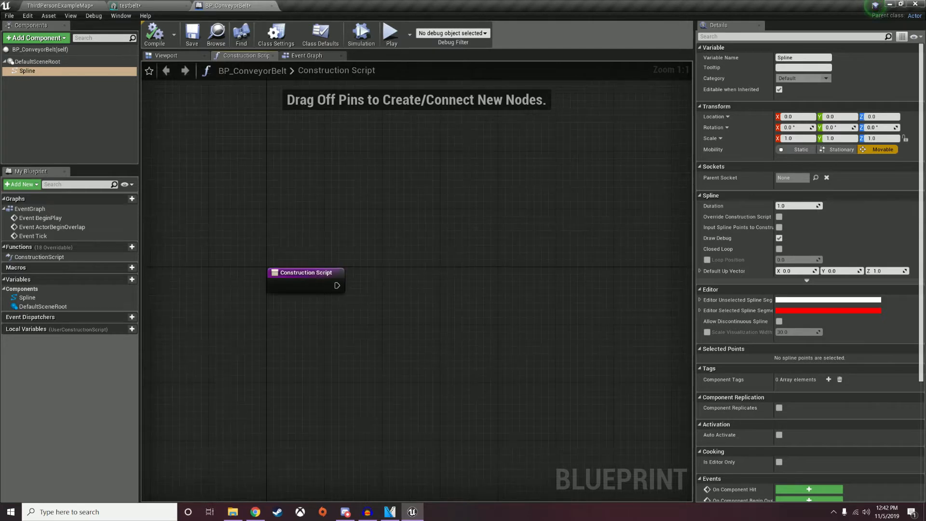
{"action": "left_click_drag", "start_coordinate": [28, 297], "coordinate": [385, 354]}
{"action": "left_click_drag", "start_coordinate": [292, 342], "coordinate": [352, 339]}
{"action": "left_click", "coordinate": [306, 346]}
{"action": "type", "text": "get the"}
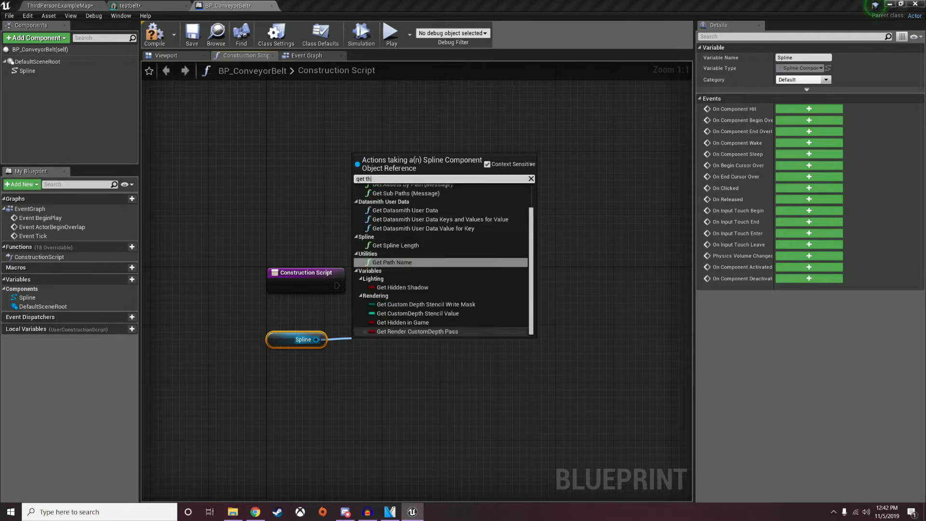
{"action": "key", "text": "BackSpace"}
{"action": "key", "text": "BackSpace"}
{"action": "key", "text": "BackSpace"}
{"action": "type", "text": "numb"}
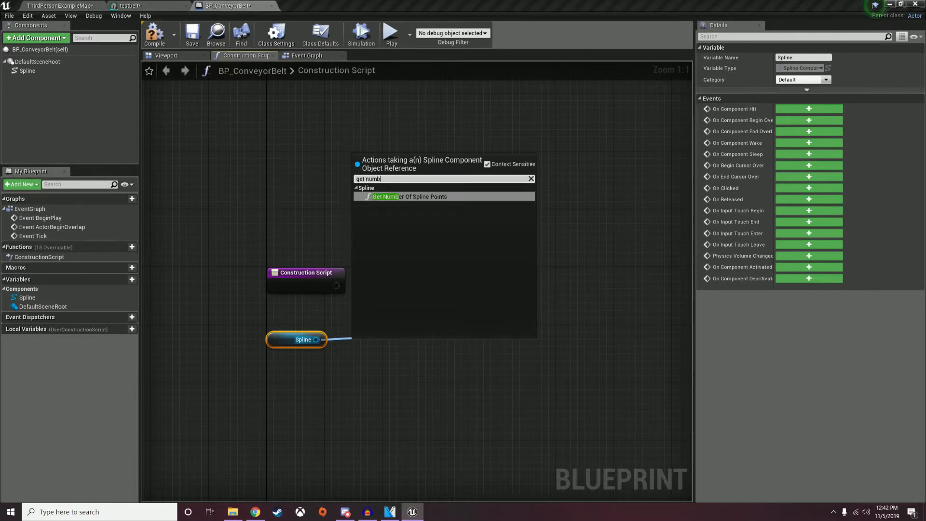
{"action": "key", "text": "Return"}
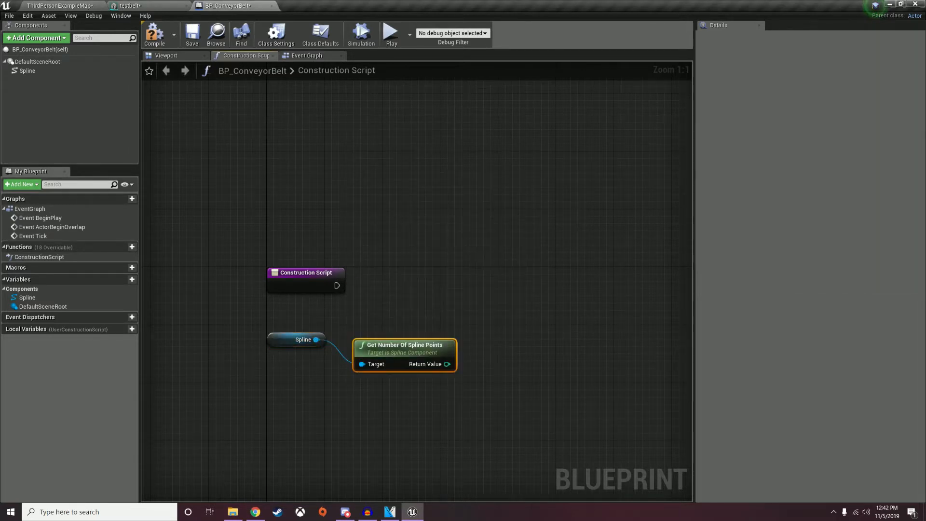
Subtract 2 from the spline point count with an integer subtract node.
{"action": "left_click_drag", "start_coordinate": [440, 342], "coordinate": [492, 345]}
{"action": "type", "text": "subtr"}
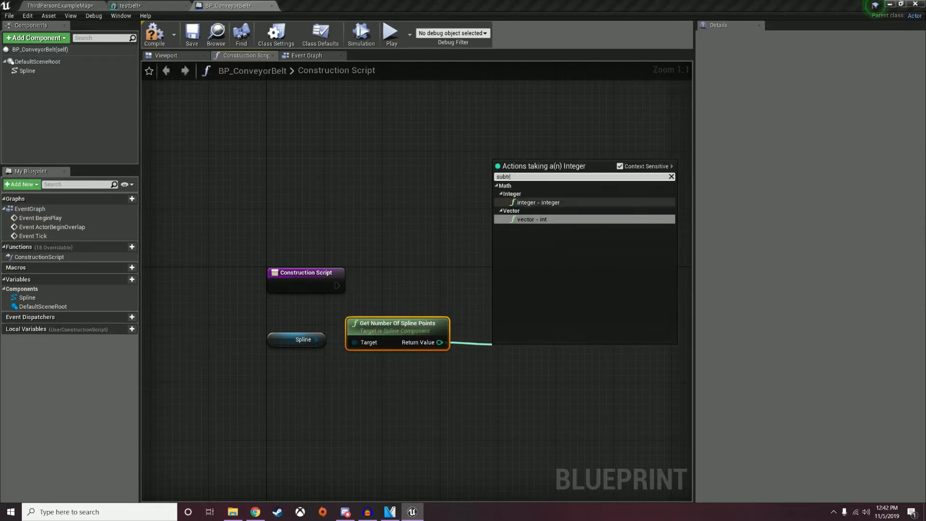
{"action": "left_click", "coordinate": [528, 203]}
{"action": "left_click", "coordinate": [503, 366]}
{"action": "left_click", "coordinate": [511, 365]}
{"action": "type", "text": "2"}
{"action": "left_click_drag", "start_coordinate": [519, 361], "coordinate": [511, 346]}
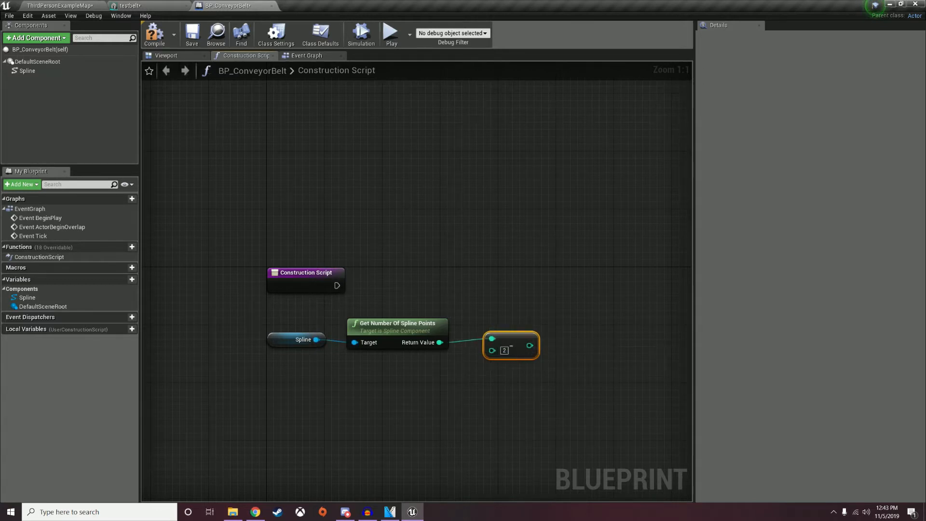
{"action": "left_click_drag", "start_coordinate": [530, 345], "coordinate": [600, 291]}
Add a ForLoop node to the Construction Script graph.
{"action": "type", "text": "for each"}
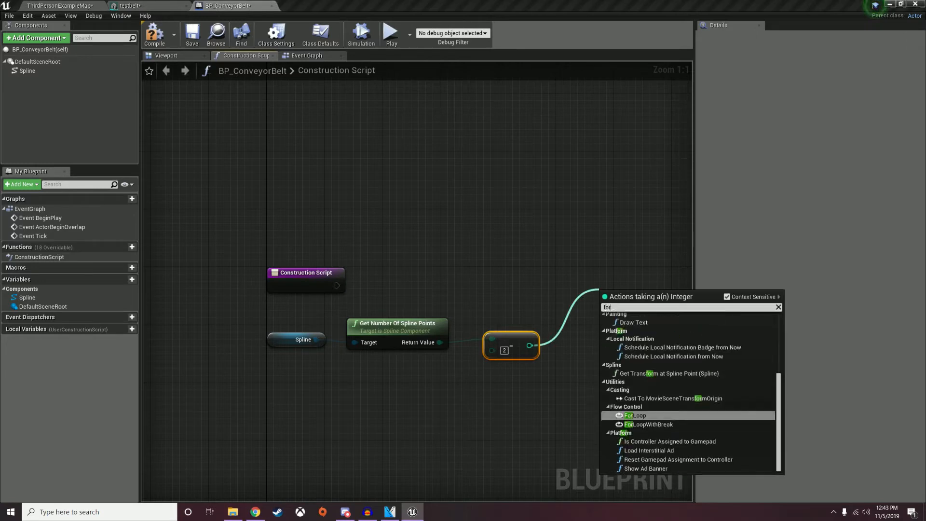
{"action": "key", "text": "BackSpace"}
{"action": "key", "text": "BackSpace"}
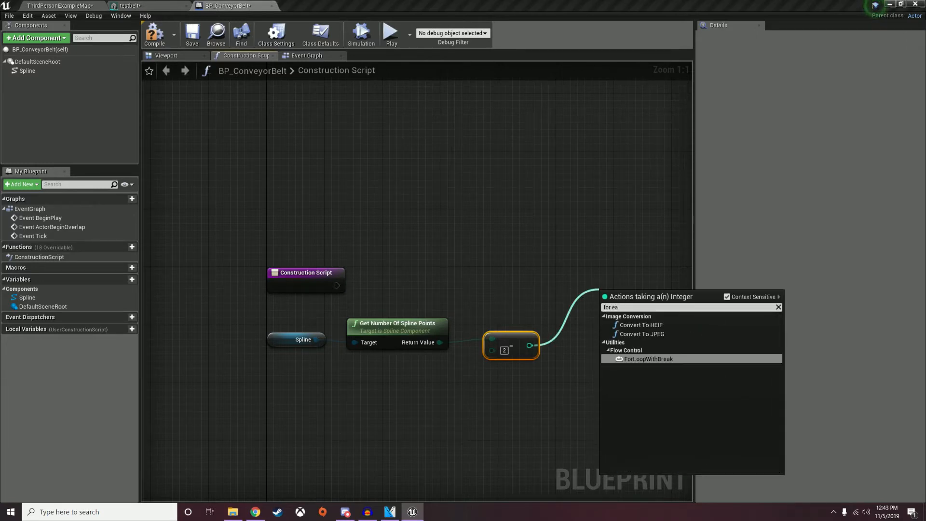
{"action": "left_click", "coordinate": [535, 304]}
{"action": "left_click_drag", "start_coordinate": [317, 340], "coordinate": [381, 313]}
{"action": "right_click", "coordinate": [444, 277]}
{"action": "type", "text": "for loop"}
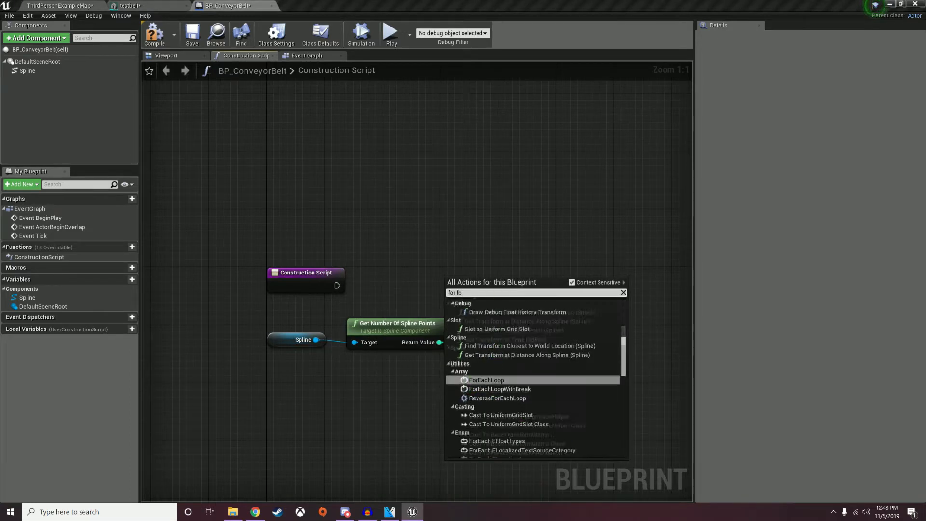
{"action": "left_click", "coordinate": [481, 354]}
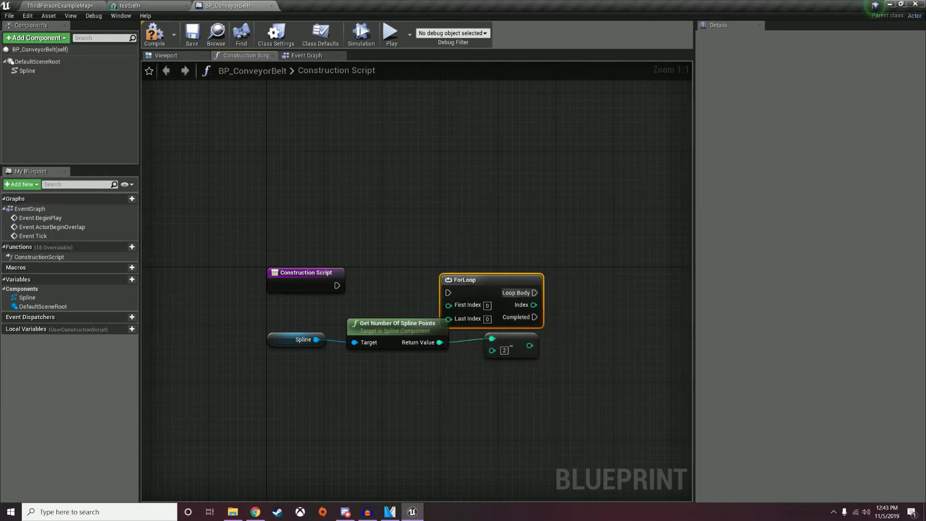
{"action": "left_click_drag", "start_coordinate": [487, 281], "coordinate": [588, 274]}
Wire the subtract result into Last Index and the Construction Script exec into the ForLoop.
{"action": "left_click_drag", "start_coordinate": [530, 346], "coordinate": [563, 312]}
{"action": "left_click_drag", "start_coordinate": [573, 283], "coordinate": [588, 291]}
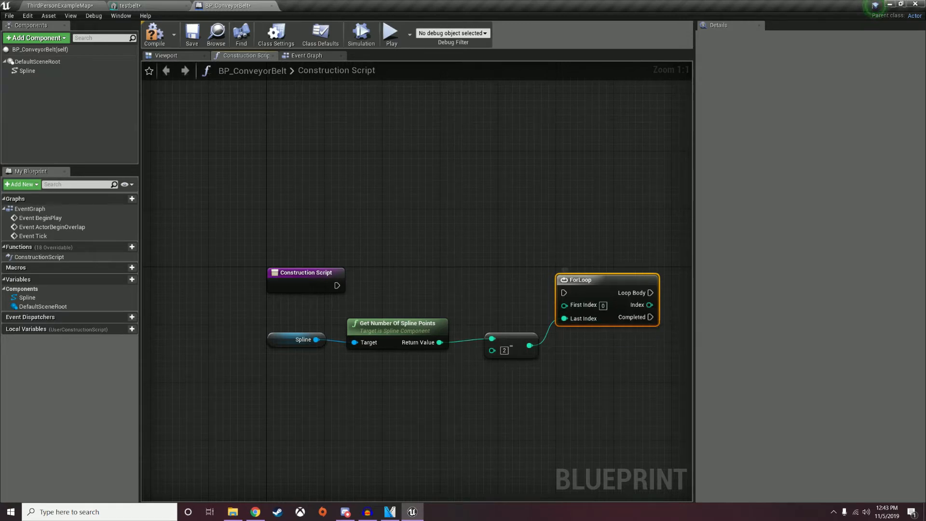
{"action": "left_click_drag", "start_coordinate": [337, 285], "coordinate": [584, 273]}
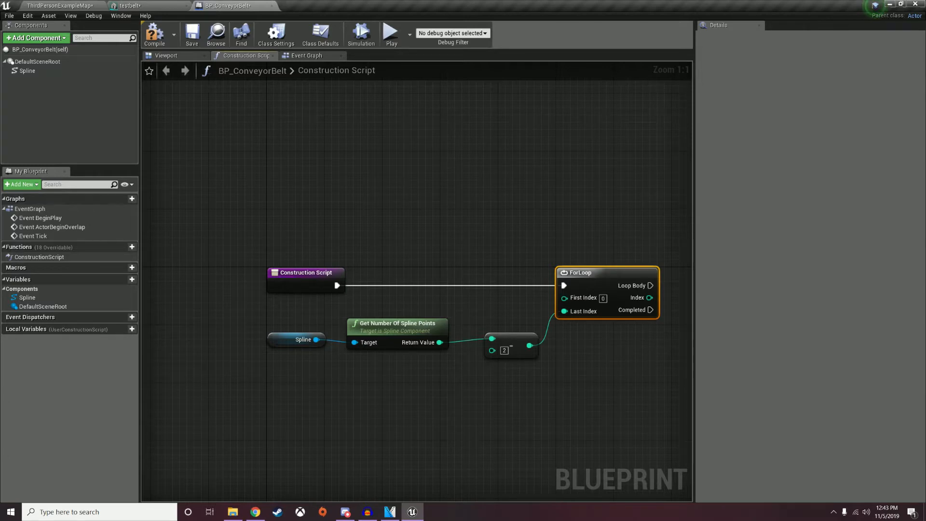
{"action": "right_click_drag", "start_coordinate": [575, 352], "coordinate": [340, 327]}
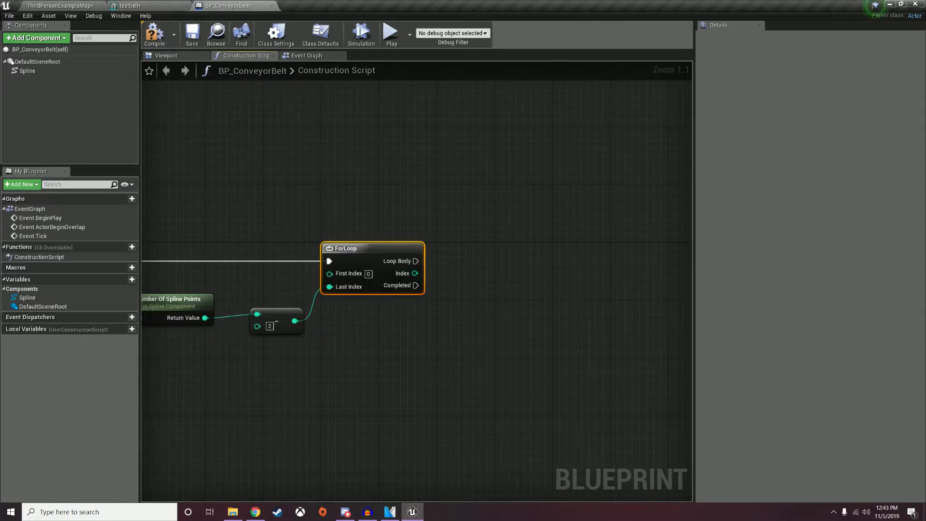
Add a Get Location and Tangent at Spline Point node driven by the loop Index.
{"action": "right_click_drag", "start_coordinate": [415, 274], "coordinate": [356, 267]}
{"action": "left_click_drag", "start_coordinate": [356, 267], "coordinate": [423, 332]}
{"action": "type", "text": "get locat"}
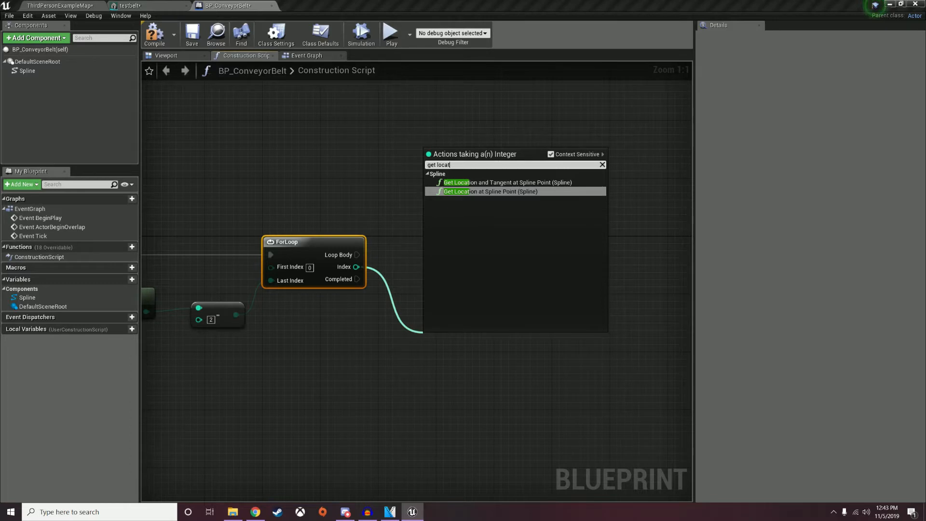
{"action": "key", "text": "Up"}
{"action": "key", "text": "Return"}
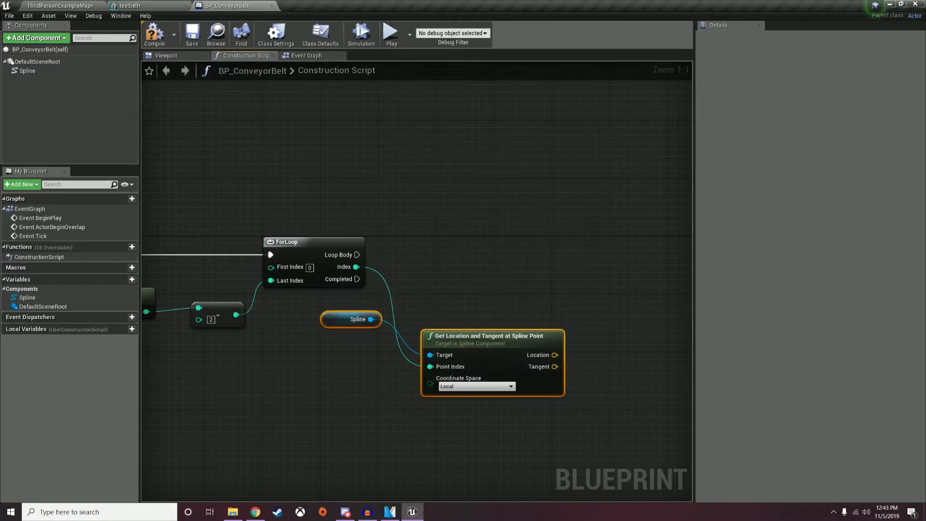
{"action": "left_click_drag", "start_coordinate": [409, 283], "coordinate": [393, 374]}
{"action": "left_click_drag", "start_coordinate": [533, 304], "coordinate": [519, 328]}
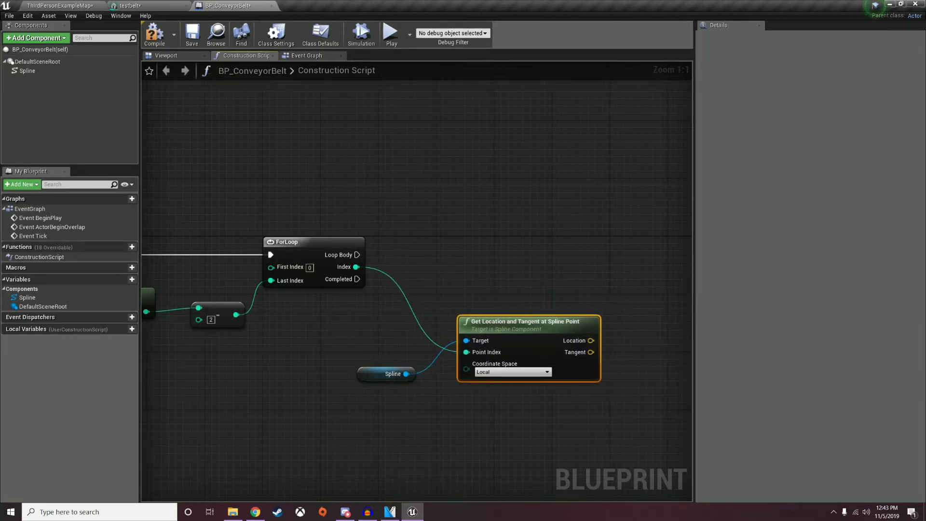
Add an integer subtract node off the loop Index to compute Index minus 1.
{"action": "left_click_drag", "start_coordinate": [356, 267], "coordinate": [374, 333]}
{"action": "type", "text": "subtract"}
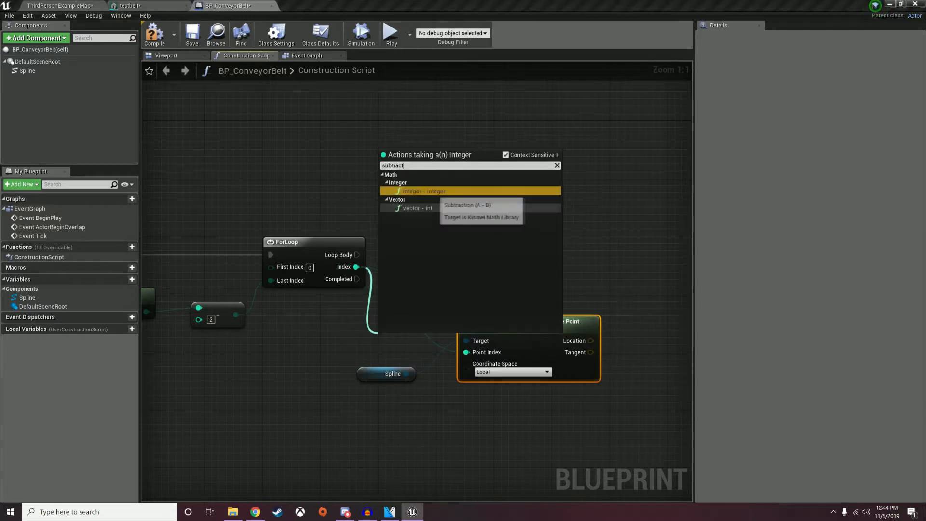
{"action": "left_click", "coordinate": [425, 191]}
{"action": "left_click_drag", "start_coordinate": [424, 344], "coordinate": [444, 399]}
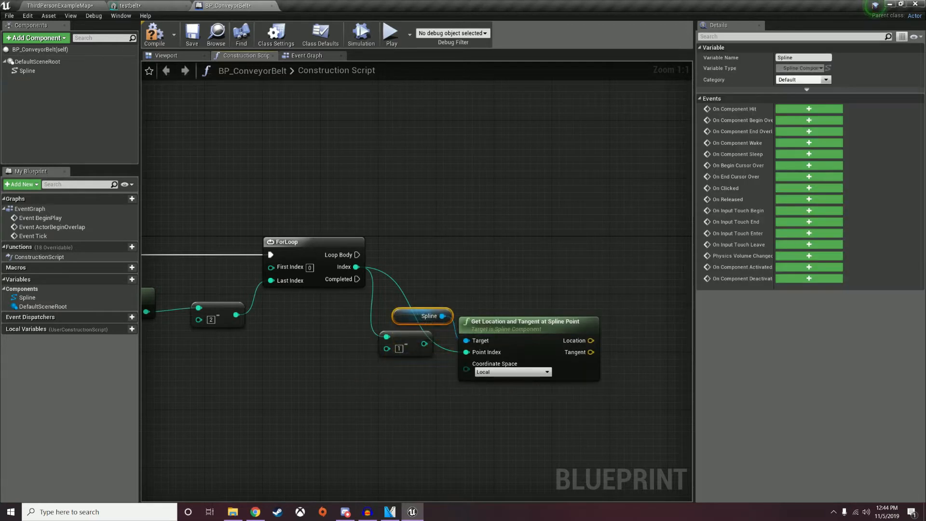
{"action": "left_click_drag", "start_coordinate": [410, 347], "coordinate": [410, 389]}
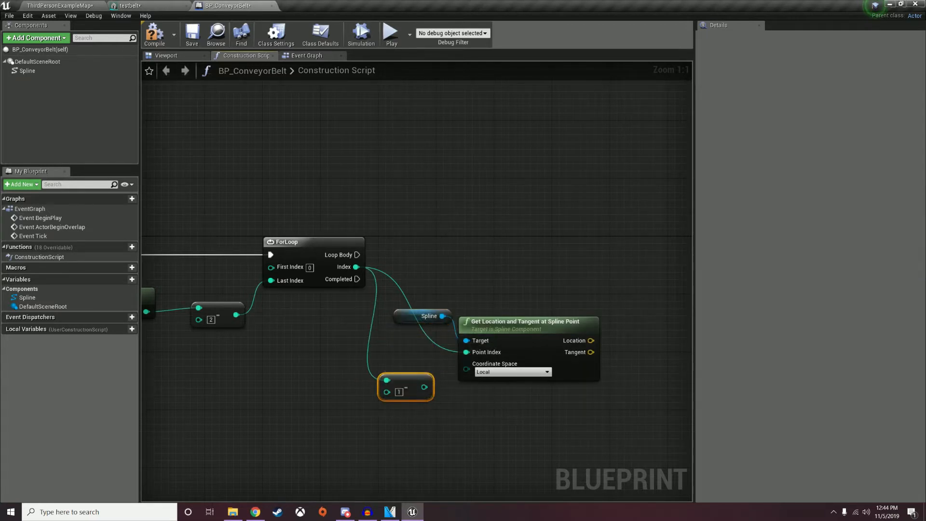
Duplicate the location node and feed it the Spline and Index minus 1.
{"action": "left_click", "coordinate": [508, 330]}
{"action": "key", "text": "ctrl+c"}
{"action": "key", "text": "ctrl+v"}
{"action": "left_click_drag", "start_coordinate": [555, 408], "coordinate": [526, 395]}
{"action": "left_click_drag", "start_coordinate": [424, 316], "coordinate": [467, 413]}
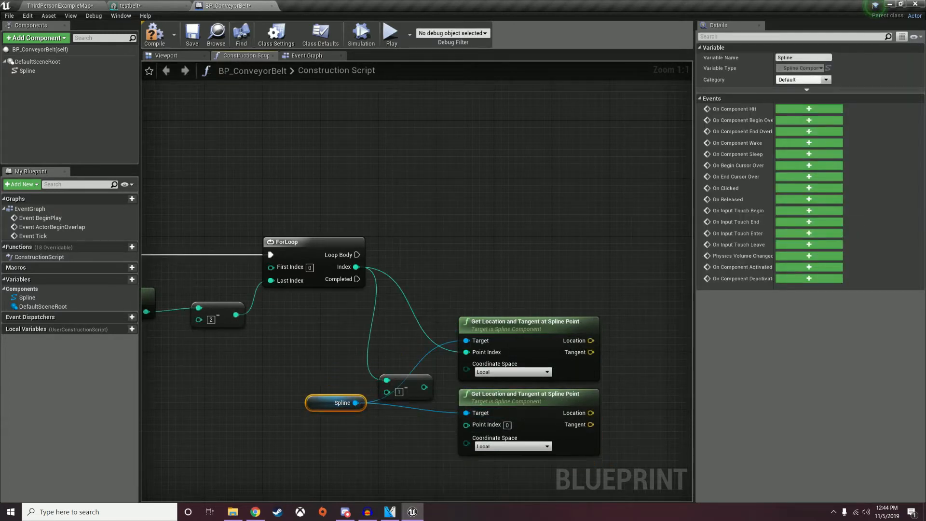
{"action": "left_click_drag", "start_coordinate": [343, 399], "coordinate": [343, 388]}
{"action": "left_click_drag", "start_coordinate": [424, 387], "coordinate": [407, 426]}
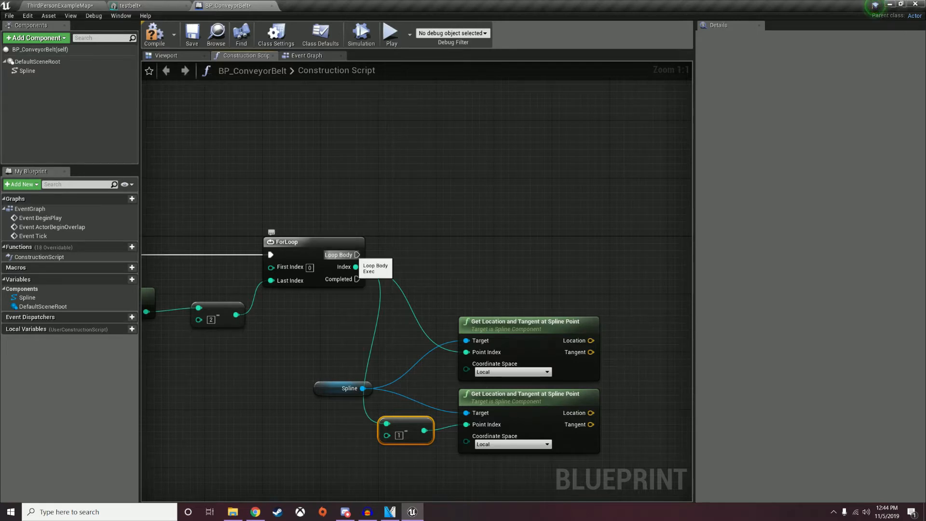
Add an Add Spline Mesh Component node from the ForLoop's Loop Body.
{"action": "left_click_drag", "start_coordinate": [357, 255], "coordinate": [579, 273]}
{"action": "type", "text": "add s["}
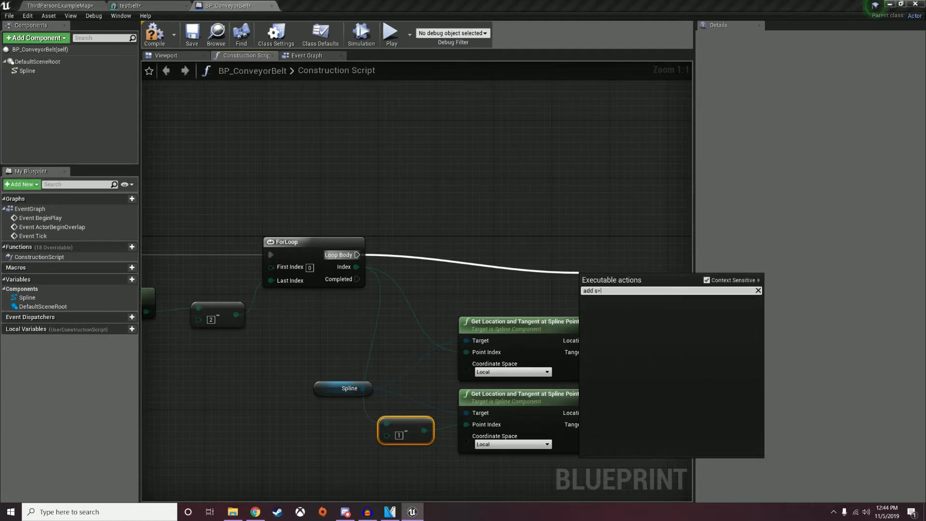
{"action": "key", "text": "BackSpace"}
{"action": "key", "text": "BackSpace"}
{"action": "key", "text": "BackSpace"}
{"action": "key", "text": "BackSpace"}
{"action": "key", "text": "BackSpace"}
{"action": "key", "text": "BackSpace"}
{"action": "type", "text": "add componet s"}
{"action": "key", "text": "ctrl+a"}
{"action": "type", "text": "spl"}
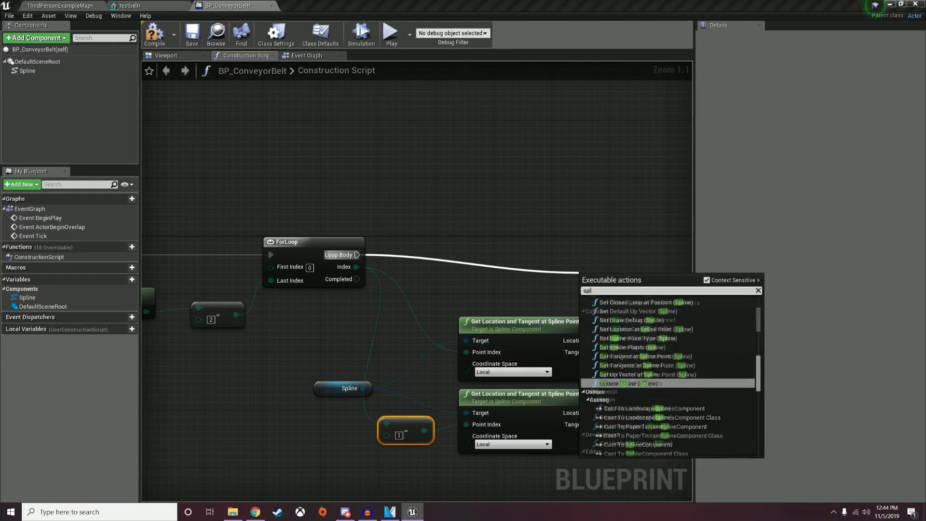
{"action": "type", "text": "ine mesh"}
{"action": "key", "text": "Return"}
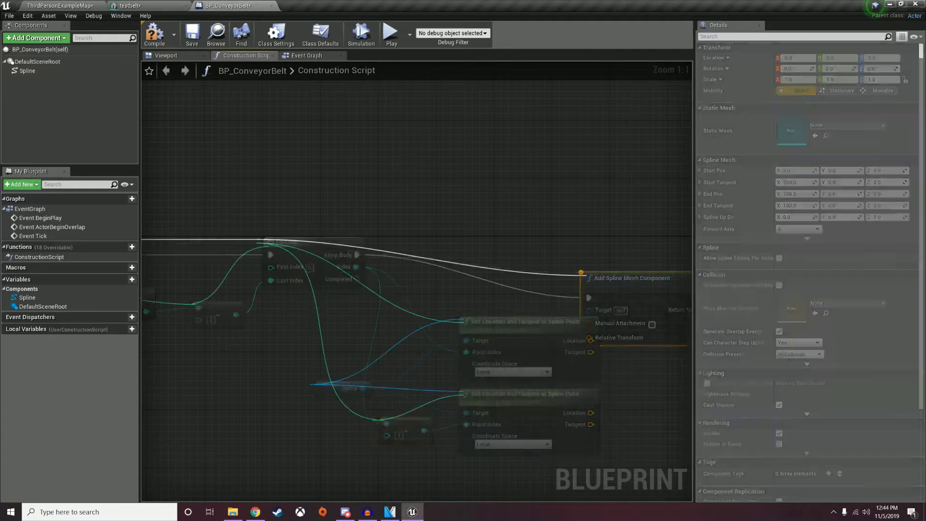
Add a Set Start and End node from the new spline mesh component's Return Value.
{"action": "left_click_drag", "start_coordinate": [613, 290], "coordinate": [665, 247]}
{"action": "right_click_drag", "start_coordinate": [547, 276], "coordinate": [403, 272]}
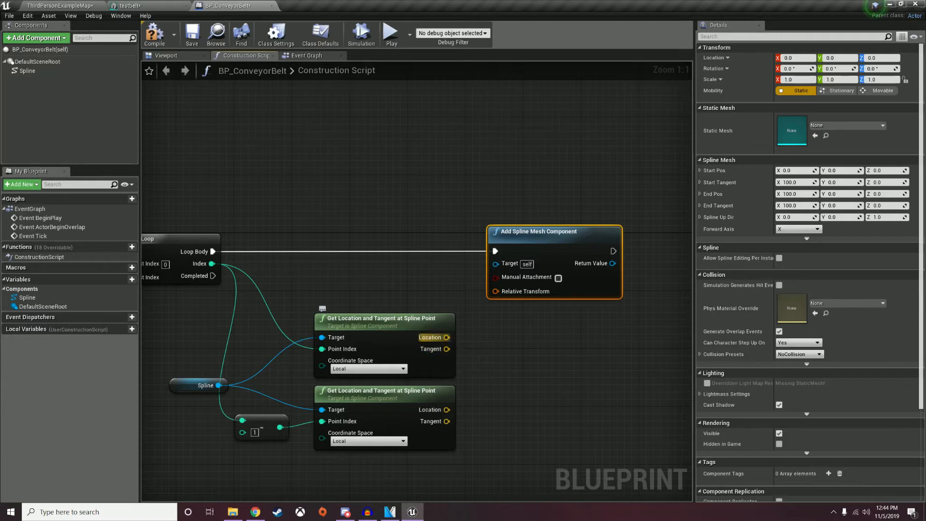
{"action": "left_click_drag", "start_coordinate": [563, 245], "coordinate": [548, 245]}
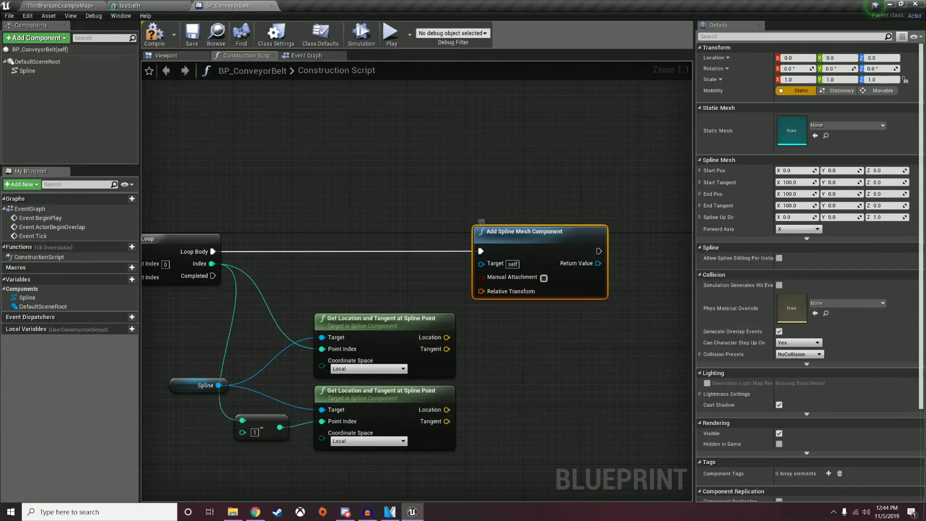
{"action": "right_click_drag", "start_coordinate": [482, 222], "coordinate": [383, 217]}
{"action": "left_click_drag", "start_coordinate": [500, 258], "coordinate": [552, 265]}
{"action": "type", "text": "set"}
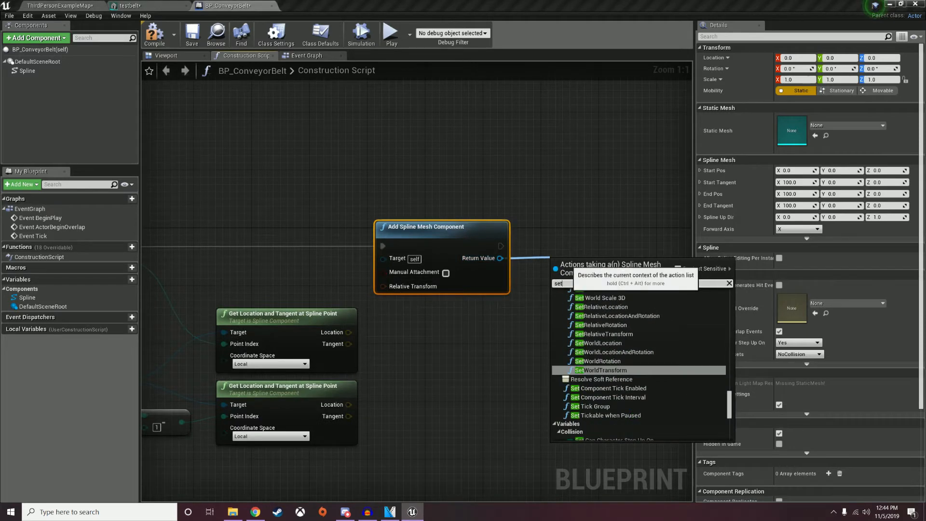
{"action": "type", "text": " start"}
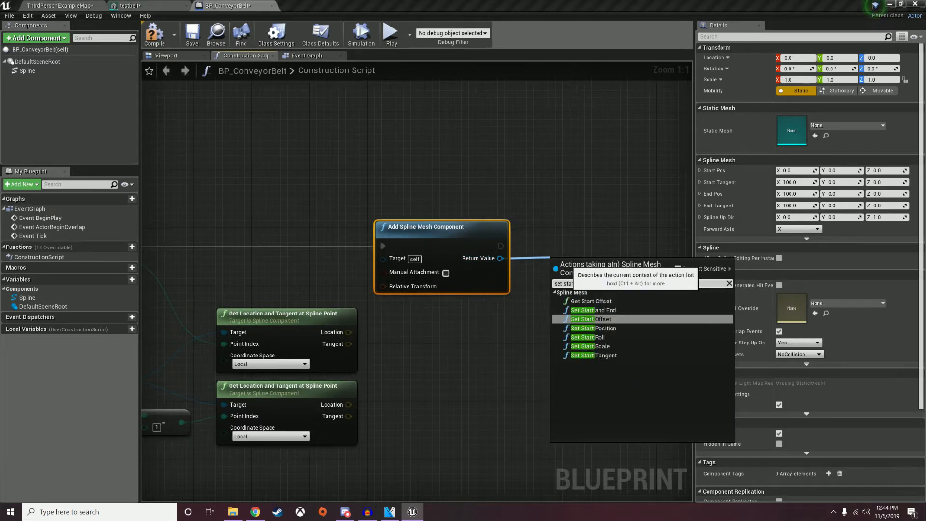
{"action": "left_click", "coordinate": [594, 310]}
{"action": "left_click_drag", "start_coordinate": [604, 270], "coordinate": [637, 227]}
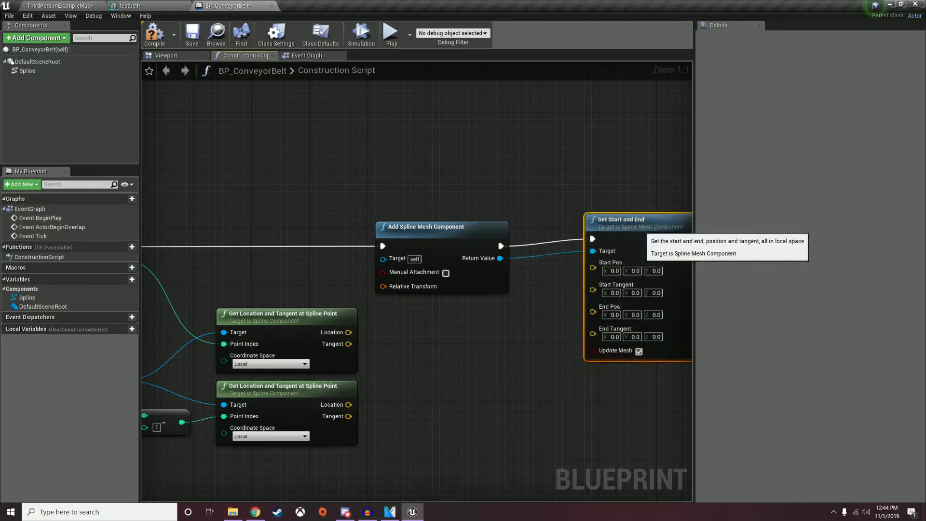
Wire both spline points' locations and tangents into Start/End Pos and Tangent, then compile.
{"action": "left_click_drag", "start_coordinate": [348, 332], "coordinate": [607, 286]}
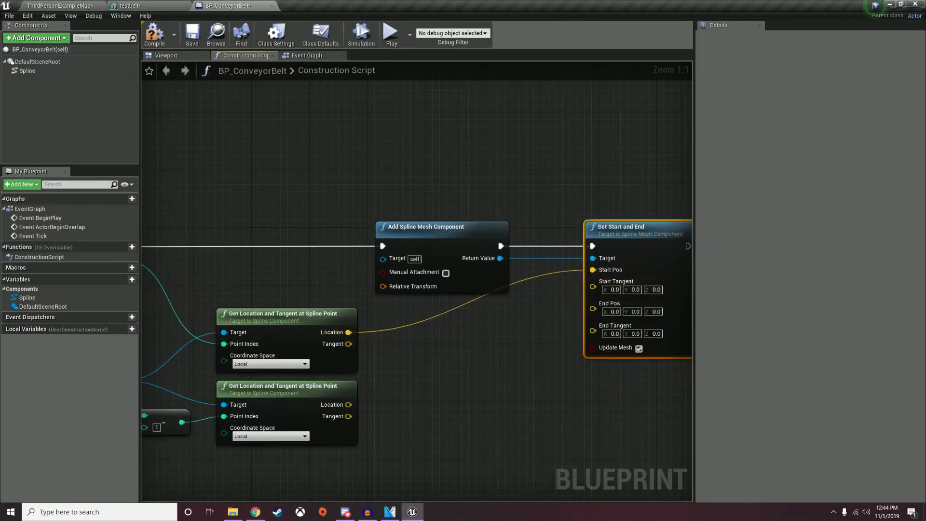
{"action": "left_click_drag", "start_coordinate": [343, 351], "coordinate": [593, 281]}
{"action": "left_click_drag", "start_coordinate": [349, 405], "coordinate": [593, 299]}
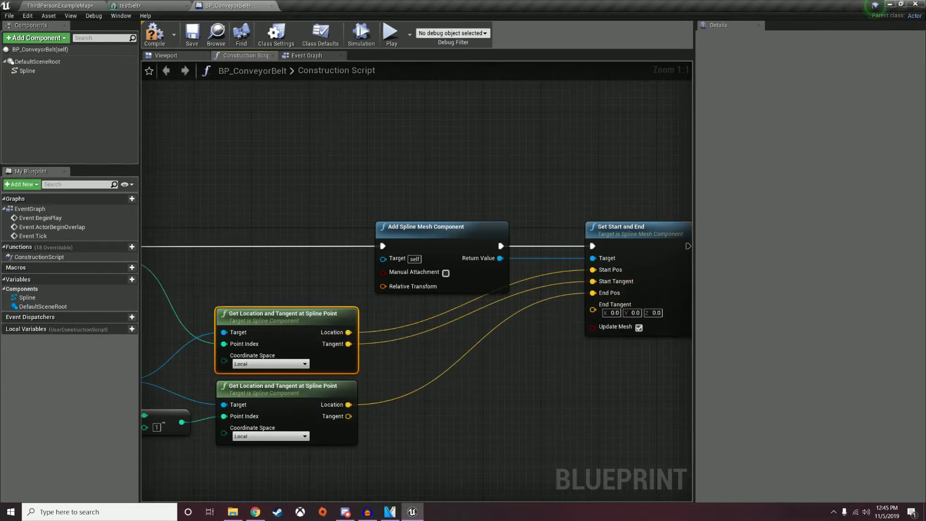
{"action": "left_click_drag", "start_coordinate": [348, 417], "coordinate": [593, 309]}
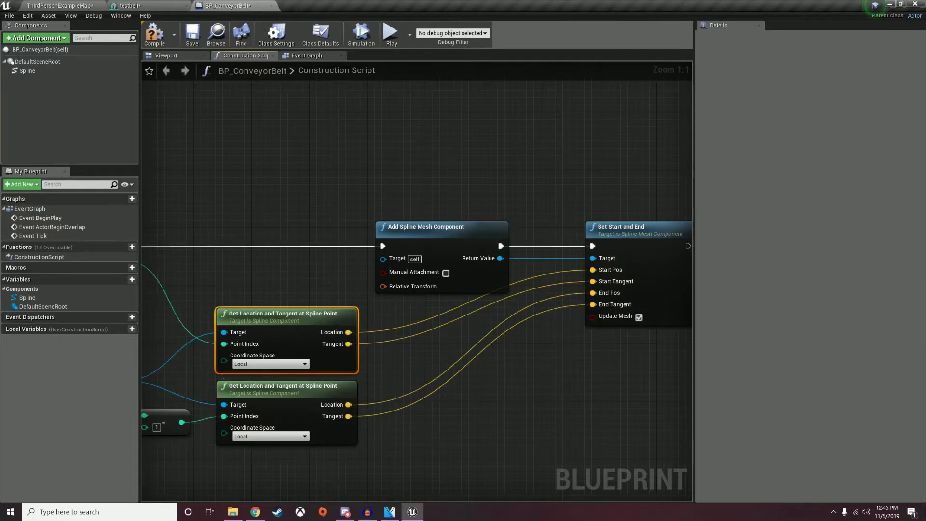
{"action": "left_click", "coordinate": [154, 35]}
{"action": "left_click", "coordinate": [166, 56]}
{"action": "left_click", "coordinate": [246, 55]}
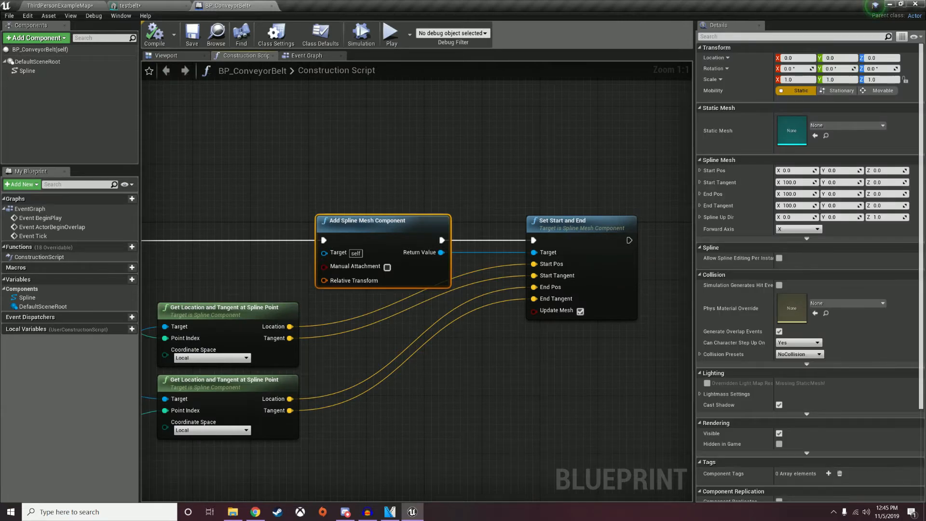
Set the spline mesh's Static Mesh to testbelt and its Location Z to -50.
{"action": "left_click", "coordinate": [848, 126]}
{"action": "type", "text": "test"}
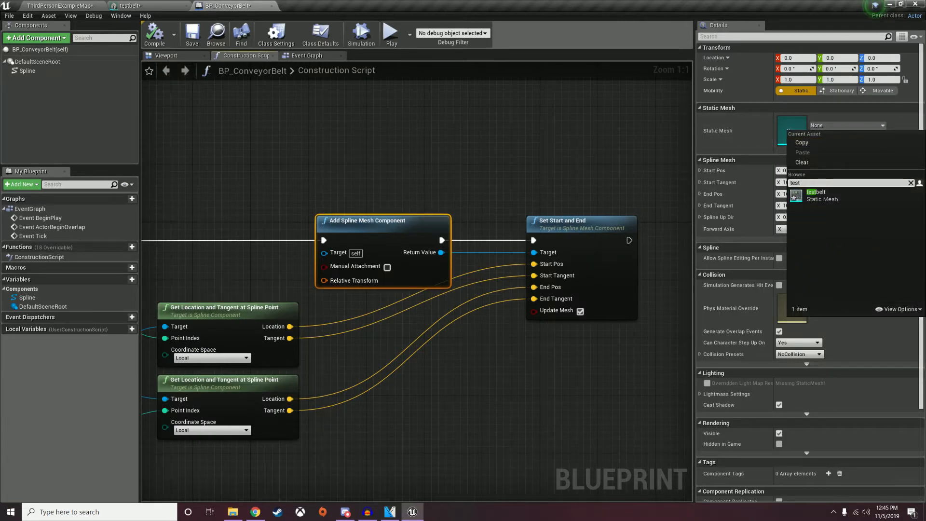
{"action": "key", "text": "Return"}
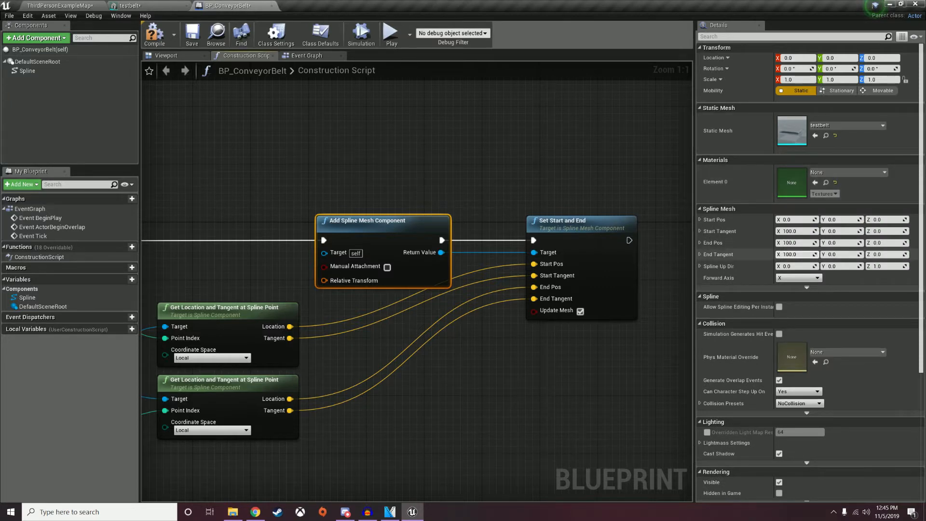
{"action": "left_click", "coordinate": [881, 58]}
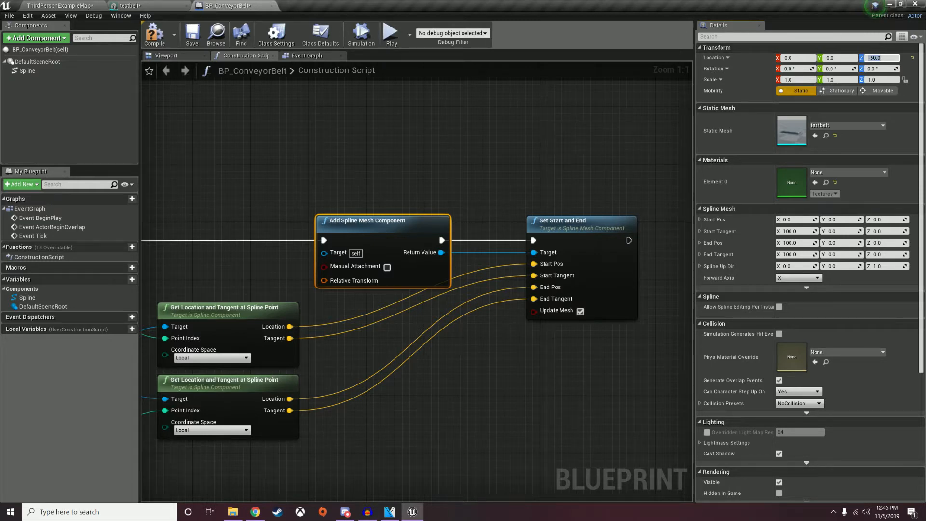
Set its Collision Presets to BlockAll, compile, and switch to the Event Graph.
{"action": "left_click", "coordinate": [166, 55]}
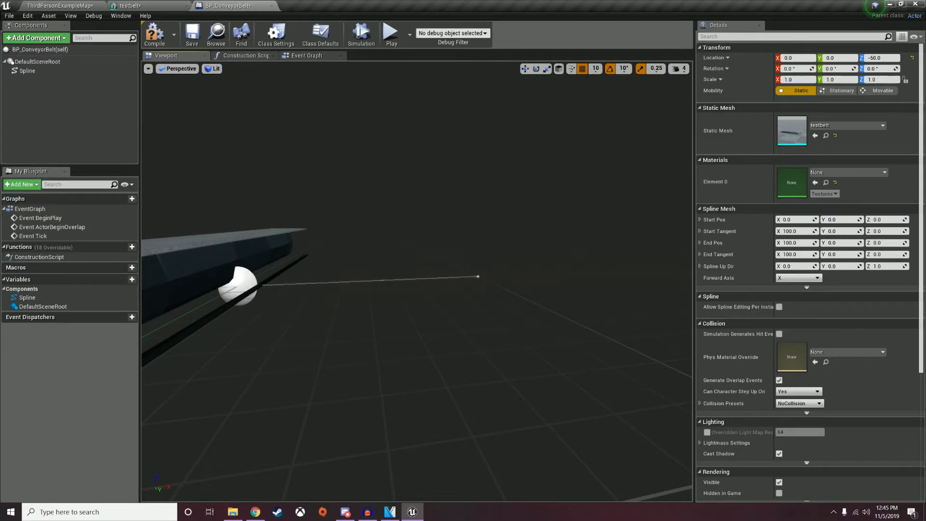
{"action": "right_click_drag", "start_coordinate": [417, 281], "coordinate": [386, 311]}
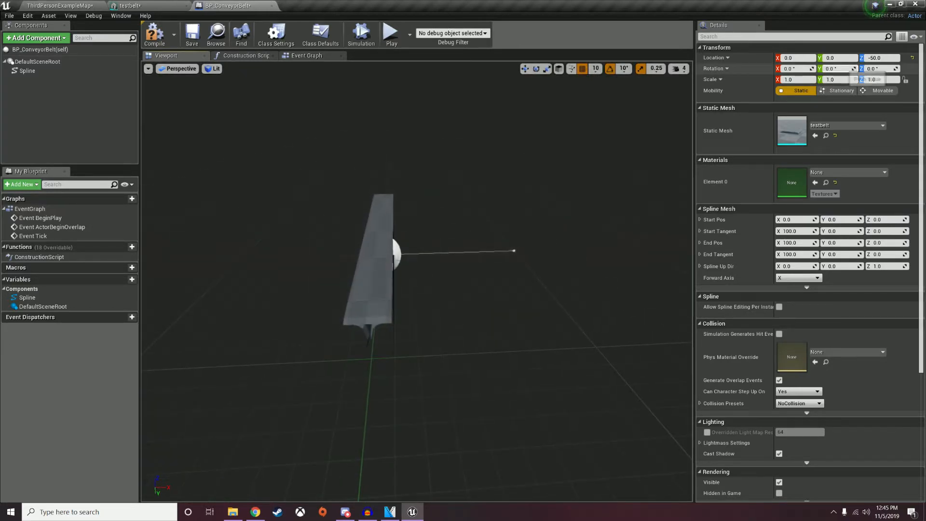
{"action": "scroll", "coordinate": [772, 266], "scroll_direction": "down", "scroll_amount": 2}
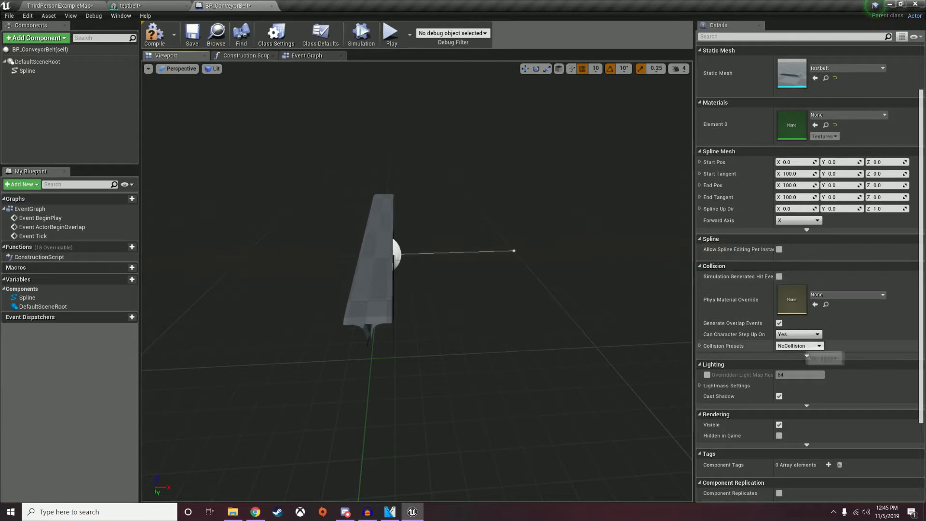
{"action": "left_click", "coordinate": [798, 346]}
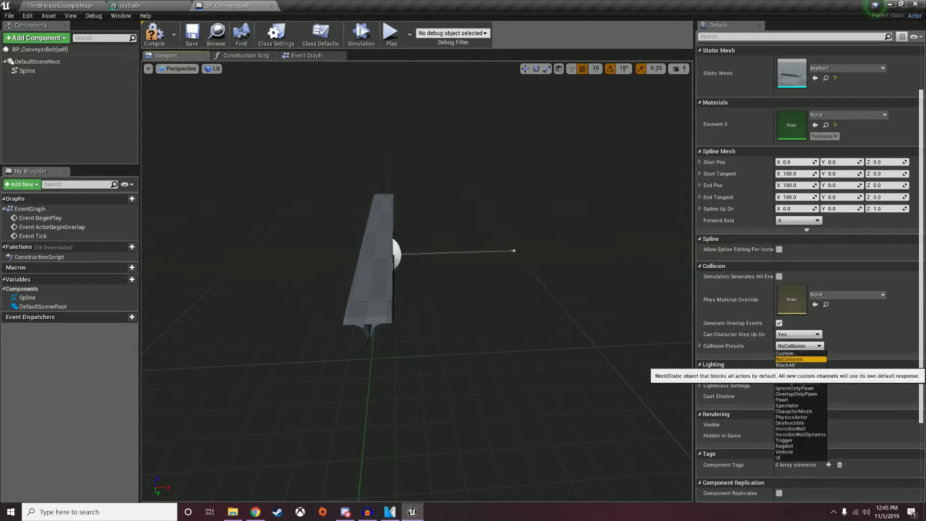
{"action": "left_click", "coordinate": [786, 365]}
{"action": "scroll", "coordinate": [816, 311], "scroll_direction": "up", "scroll_amount": 1}
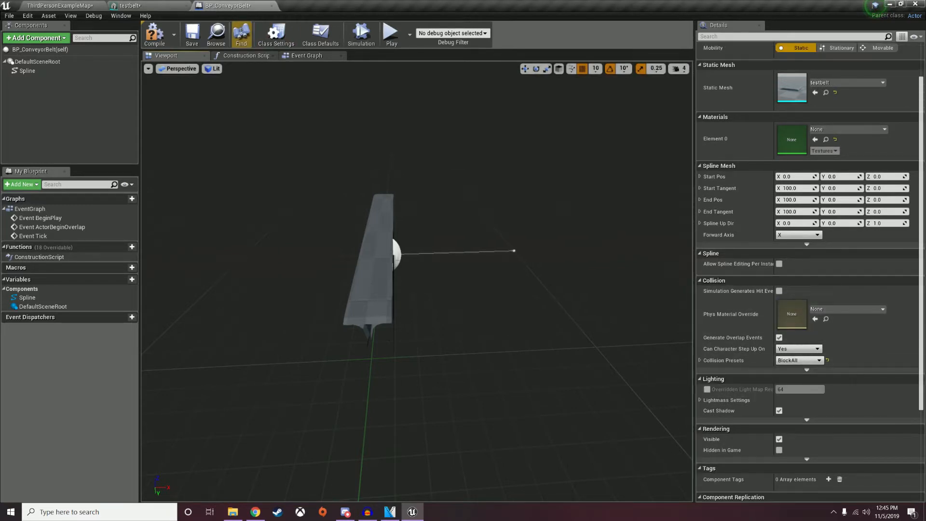
{"action": "left_click", "coordinate": [154, 34]}
{"action": "left_click", "coordinate": [306, 56]}
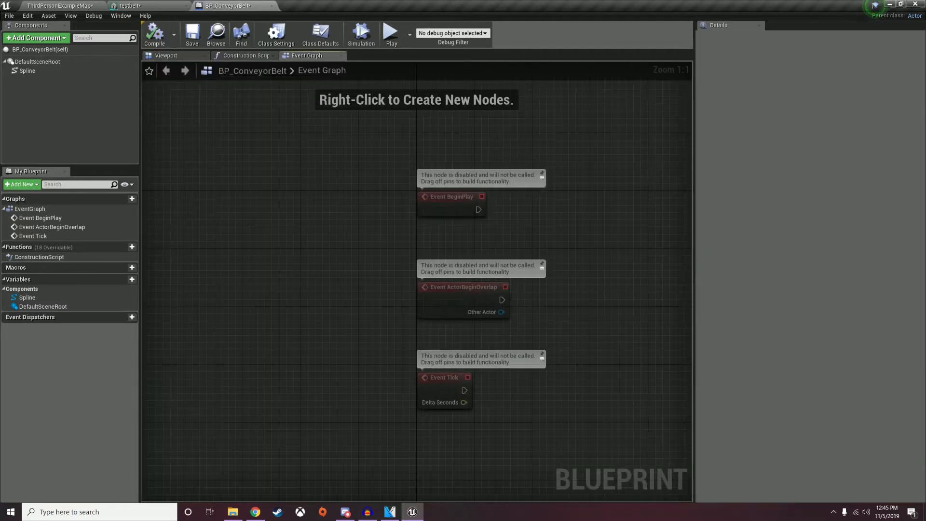
Try feeding the first lookup from the add node and the second from the loop index, then compile and check.
{"action": "left_click", "coordinate": [246, 55]}
{"action": "right_click_drag", "start_coordinate": [345, 280], "coordinate": [612, 212]}
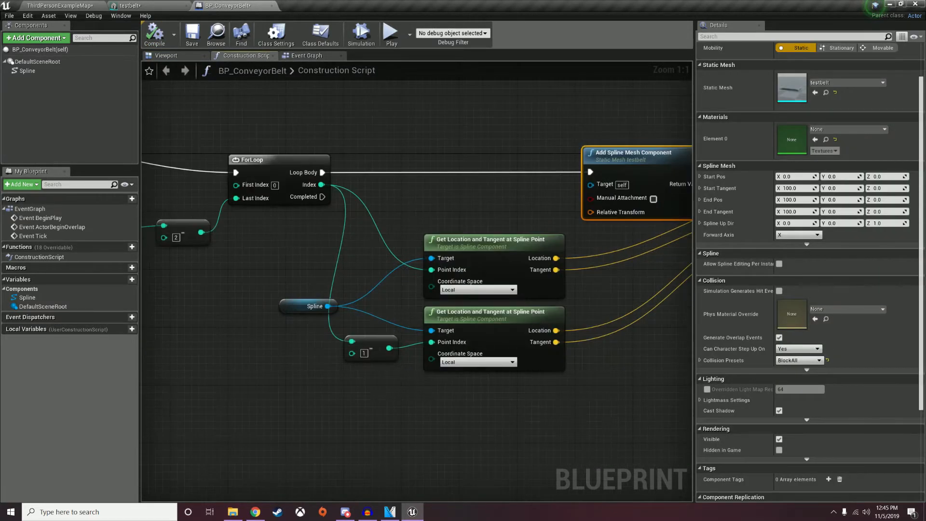
{"action": "left_click_drag", "start_coordinate": [389, 348], "coordinate": [432, 270]}
{"action": "left_click_drag", "start_coordinate": [321, 185], "coordinate": [432, 342]}
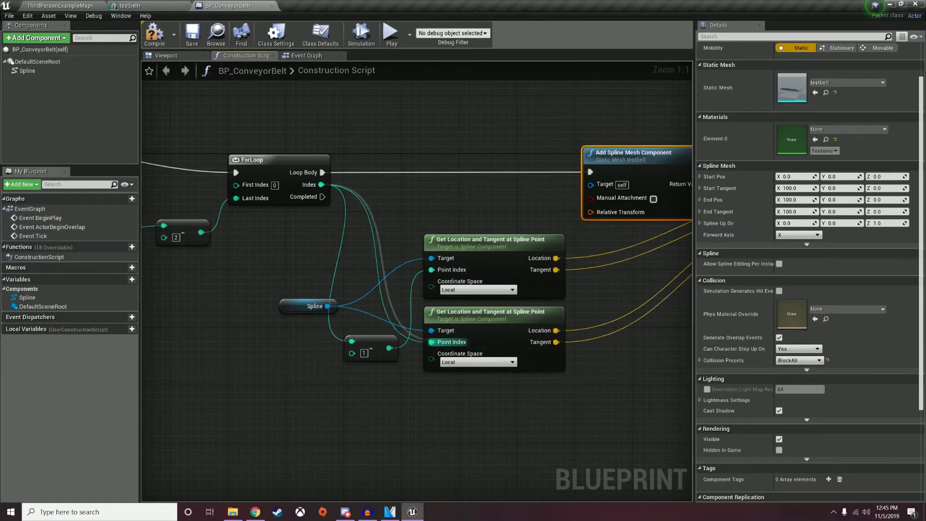
{"action": "left_click", "coordinate": [160, 41]}
{"action": "left_click", "coordinate": [68, 6]}
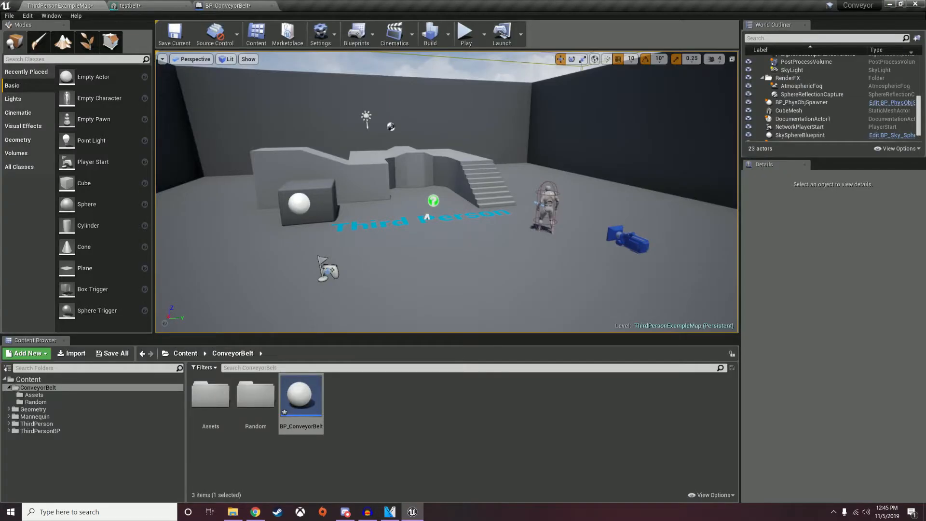
{"action": "left_click", "coordinate": [248, 4]}
{"action": "left_click", "coordinate": [160, 55]}
{"action": "left_click", "coordinate": [247, 56]}
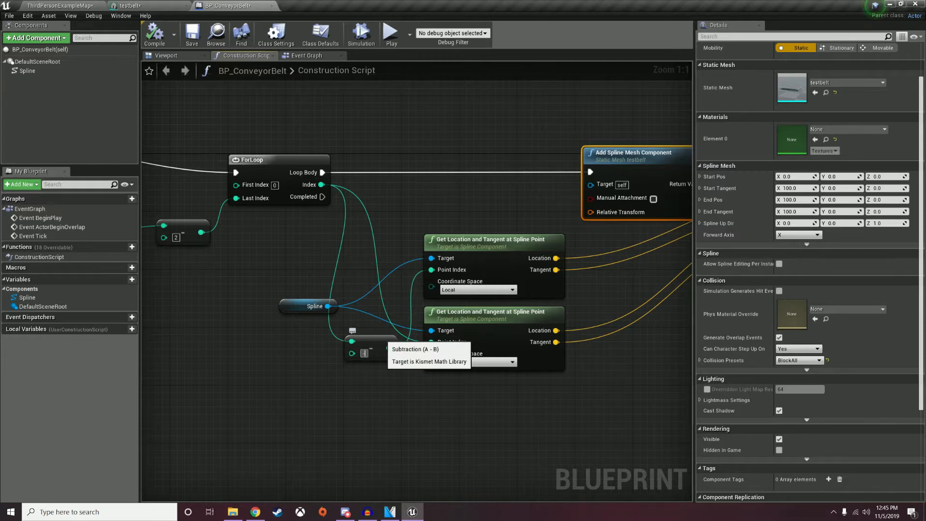
Rewire the loop index into the first lookup and the subtraction into the second, then compile and preview.
{"action": "left_click_drag", "start_coordinate": [392, 347], "coordinate": [432, 342]}
{"action": "left_click_drag", "start_coordinate": [322, 185], "coordinate": [432, 269]}
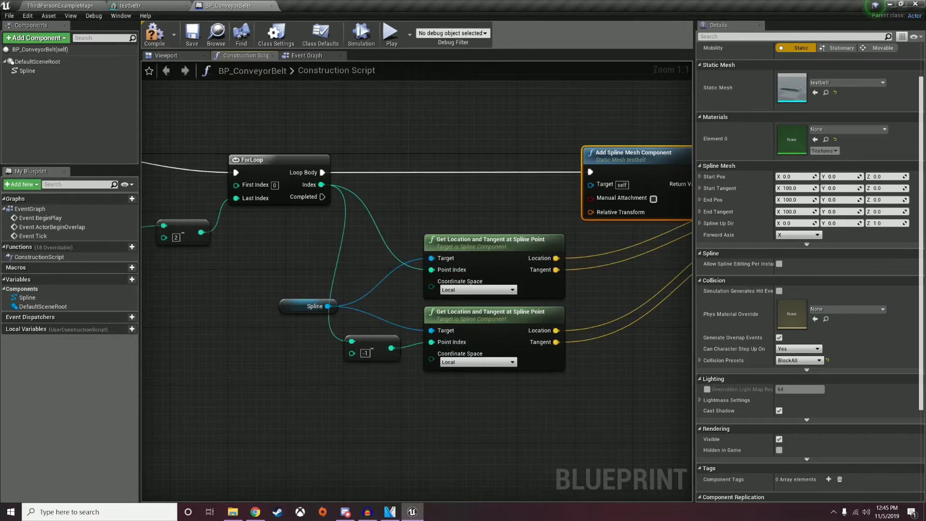
{"action": "left_click", "coordinate": [154, 33]}
{"action": "left_click", "coordinate": [184, 56]}
{"action": "right_click_drag", "start_coordinate": [415, 270], "coordinate": [434, 333]}
Orbit the preview over the belt, then review the Event Graph and the Set Start and End node.
{"action": "left_click", "coordinate": [366, 290]}
{"action": "right_click_drag", "start_coordinate": [367, 289], "coordinate": [360, 300]}
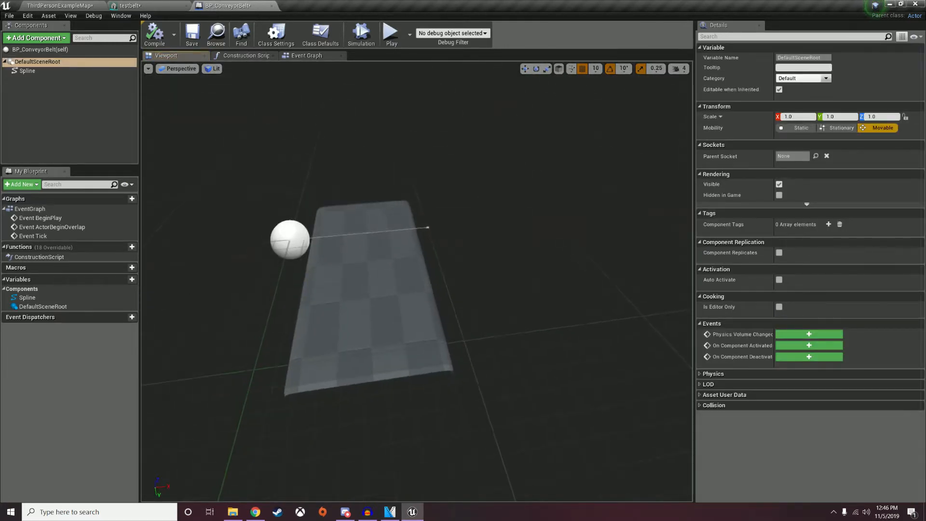
{"action": "left_click", "coordinate": [307, 56]}
{"action": "left_click", "coordinate": [247, 55]}
{"action": "right_click_drag", "start_coordinate": [531, 289], "coordinate": [175, 283]}
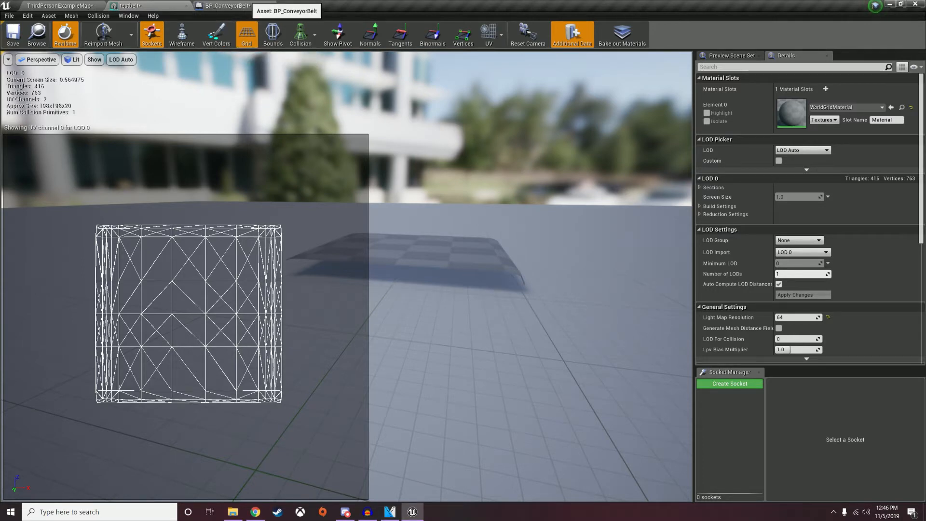
Place a BP_ConveyorBelt from the Content Browser into ThirdPersonExampleMap at -950, -150, 130.
{"action": "left_click", "coordinate": [228, 5]}
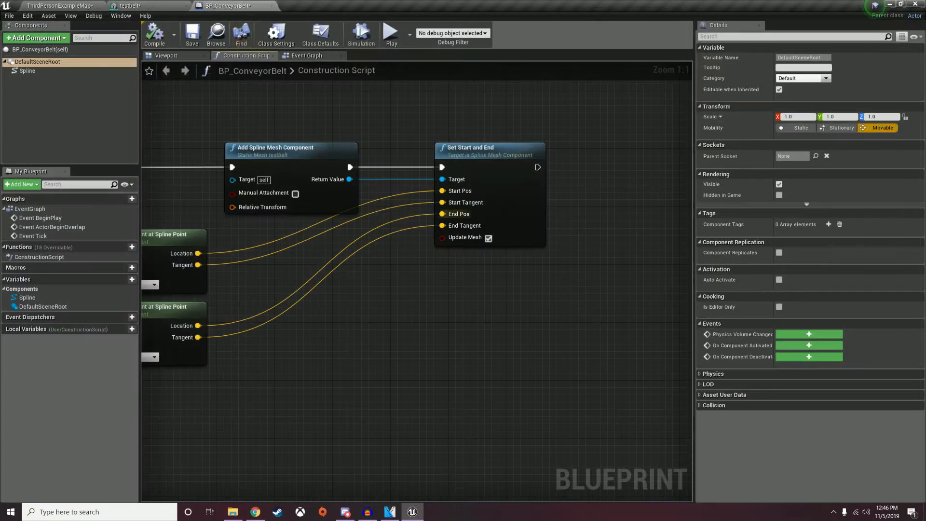
{"action": "right_click_drag", "start_coordinate": [379, 293], "coordinate": [586, 318]}
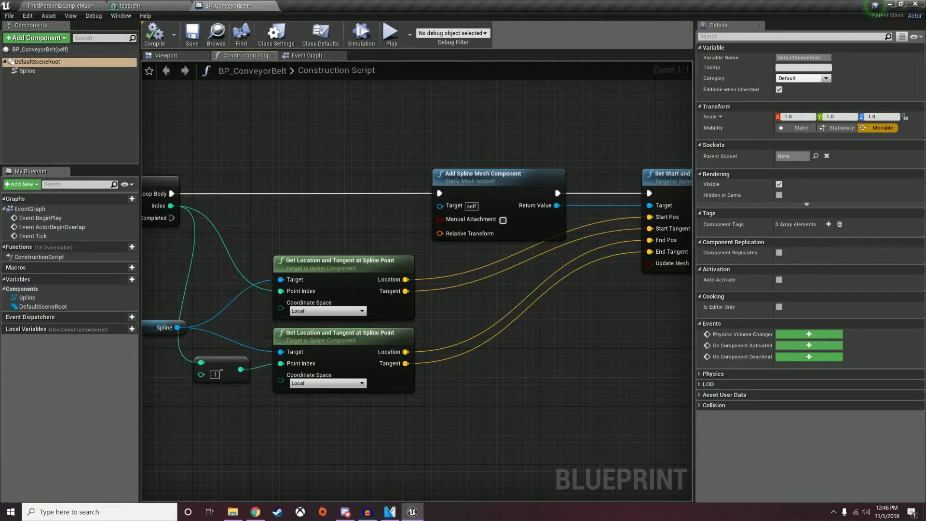
{"action": "left_click", "coordinate": [60, 6]}
{"action": "mouse_move", "coordinate": [309, 203]}
{"action": "right_mouse_down"}
{"action": "mouse_move", "coordinate": [338, 205]}
{"action": "mouse_move", "coordinate": [309, 210]}
{"action": "right_mouse_up"}
{"action": "left_click_drag", "start_coordinate": [288, 411], "coordinate": [401, 244]}
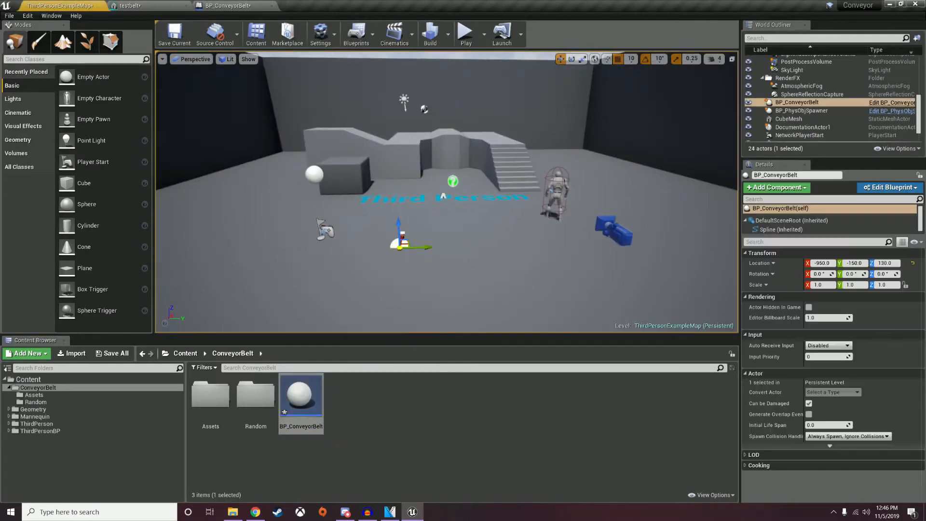
Select and focus the placed conveyor, stretch its end, and move it to X -1000, Y -170.
{"action": "left_click", "coordinate": [443, 196]}
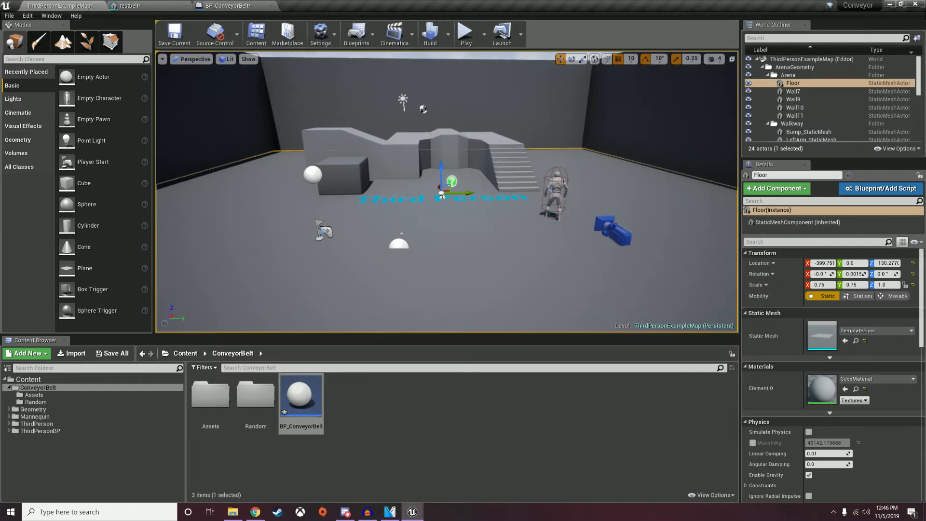
{"action": "left_click", "coordinate": [400, 240]}
{"action": "key", "text": "f"}
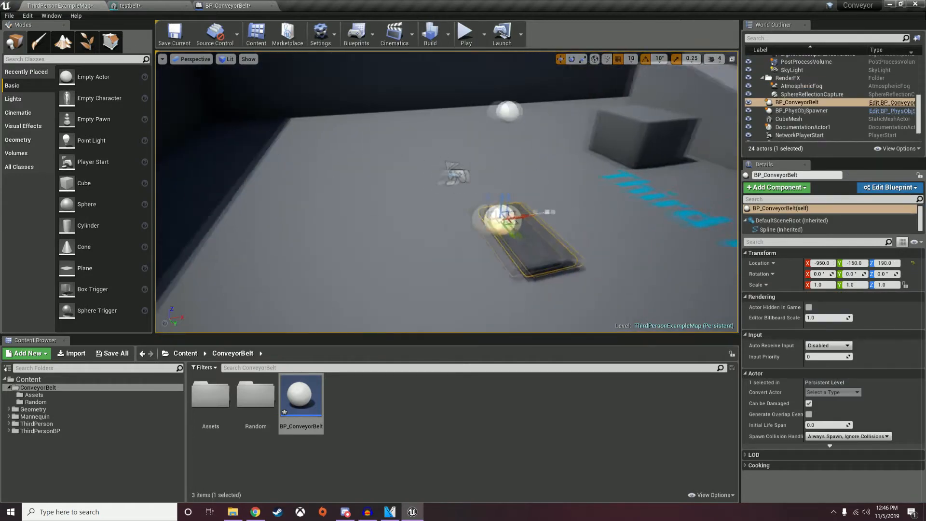
{"action": "left_click_drag", "start_coordinate": [497, 208], "coordinate": [642, 186]}
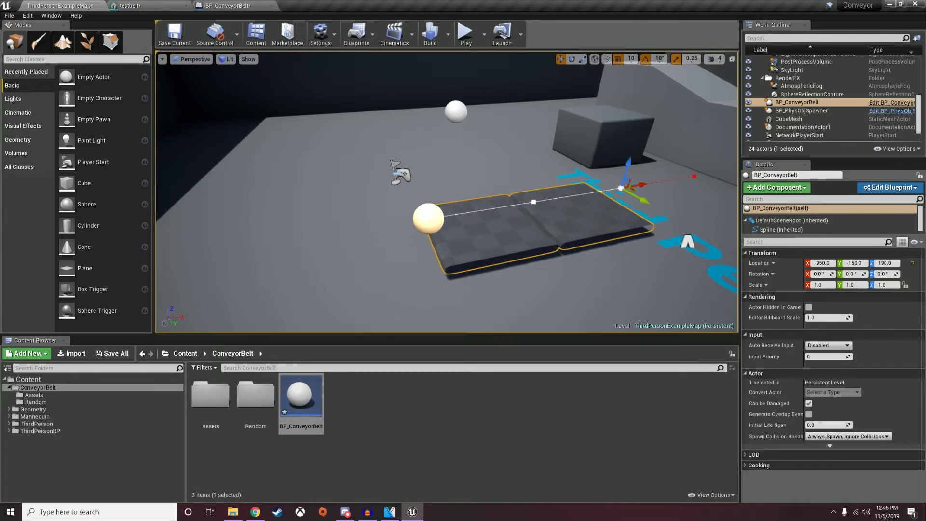
{"action": "left_click", "coordinate": [639, 191]}
{"action": "left_click", "coordinate": [621, 192]}
{"action": "left_click", "coordinate": [595, 199]}
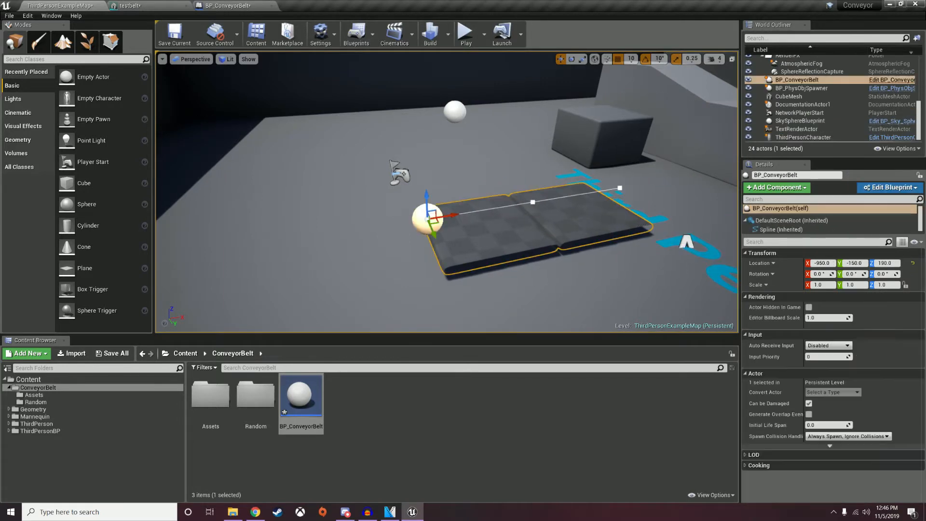
{"action": "left_click_drag", "start_coordinate": [436, 222], "coordinate": [406, 220]}
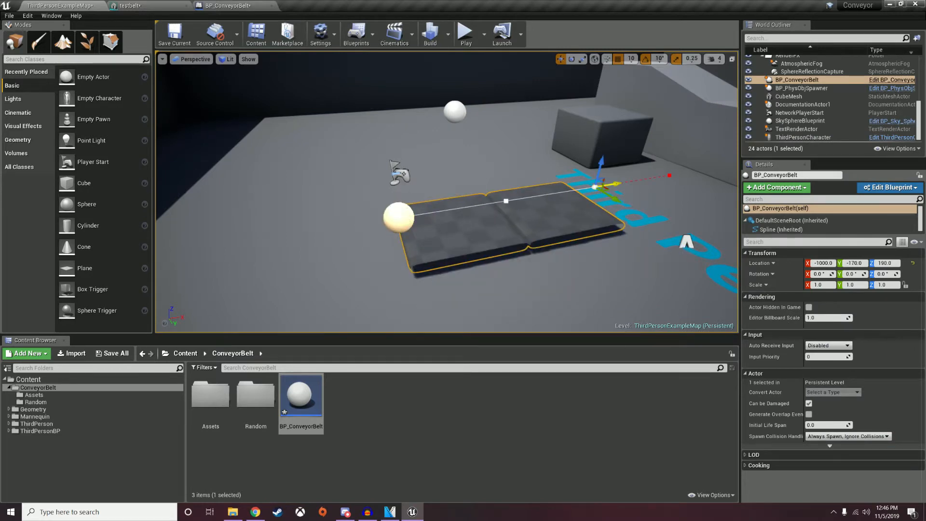
Pull the spline end point sideways to bend the belt, with collision shapes displayed.
{"action": "left_click_drag", "start_coordinate": [606, 190], "coordinate": [706, 263]}
{"action": "right_click_drag", "start_coordinate": [706, 263], "coordinate": [743, 264]}
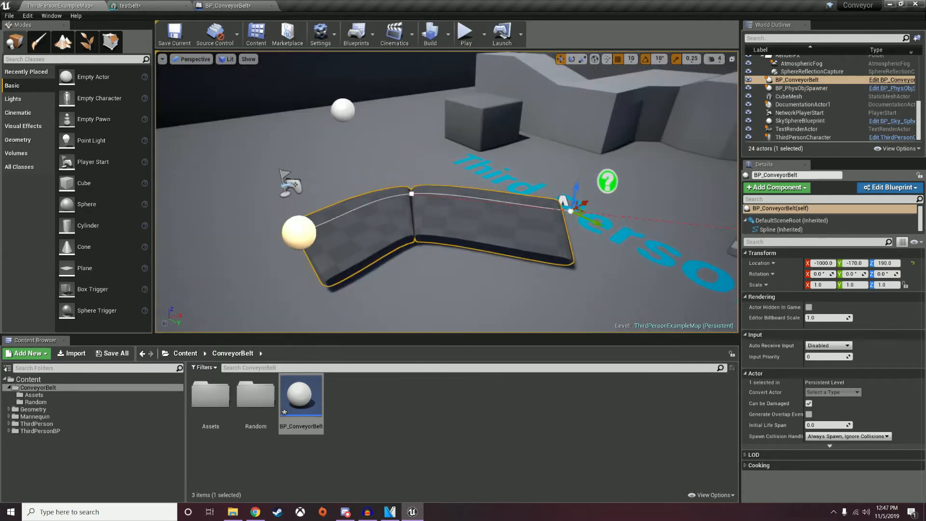
{"action": "left_click", "coordinate": [249, 59]}
{"action": "left_click", "coordinate": [271, 111]}
{"action": "right_click_drag", "start_coordinate": [367, 193], "coordinate": [620, 234]}
{"action": "key", "text": "w"}
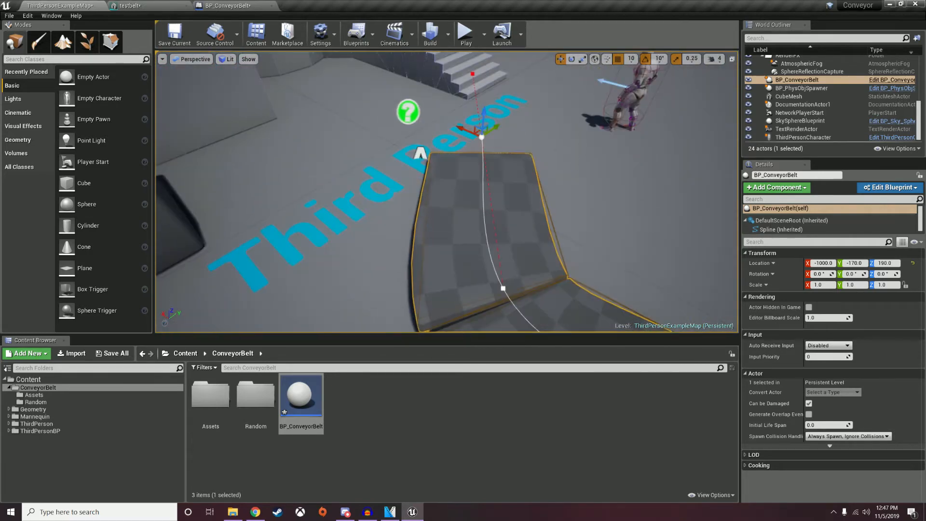
{"action": "left_click_drag", "start_coordinate": [527, 145], "coordinate": [464, 191]}
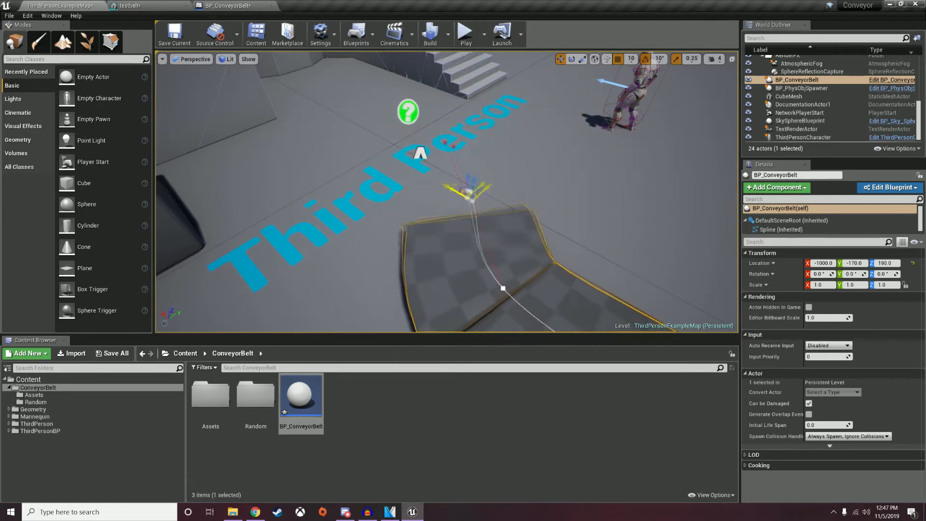
{"action": "right_click_drag", "start_coordinate": [428, 103], "coordinate": [348, 108]}
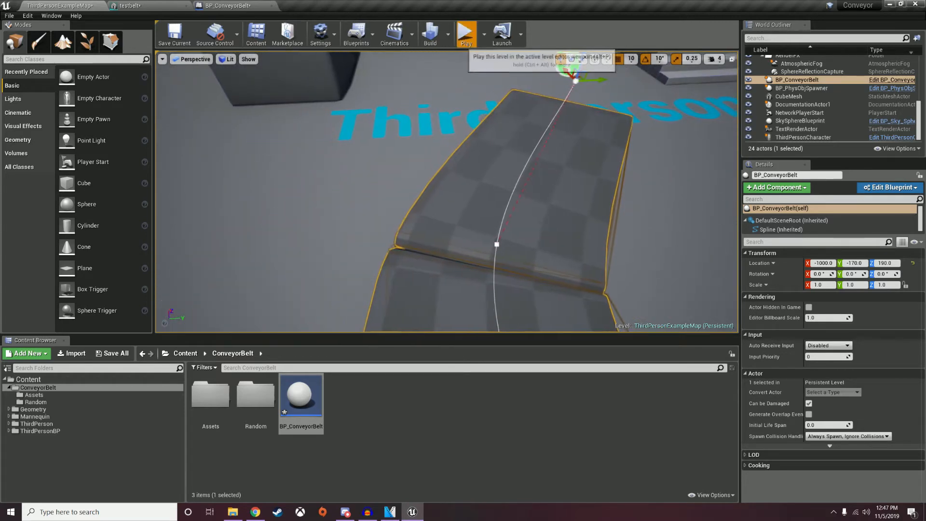
Play-test the level, running the character back and forth across the bent belt.
{"action": "left_click", "coordinate": [466, 33]}
{"action": "key", "text": "w"}
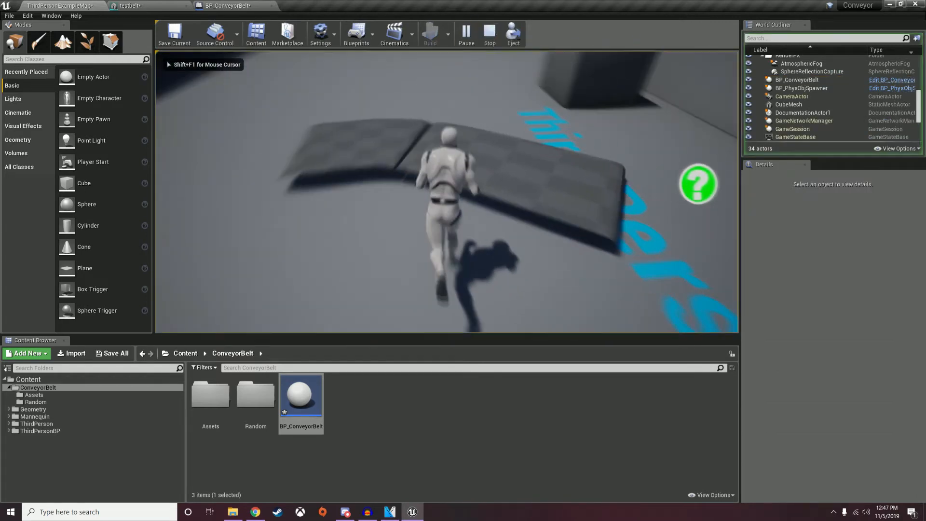
{"action": "key", "text": "s"}
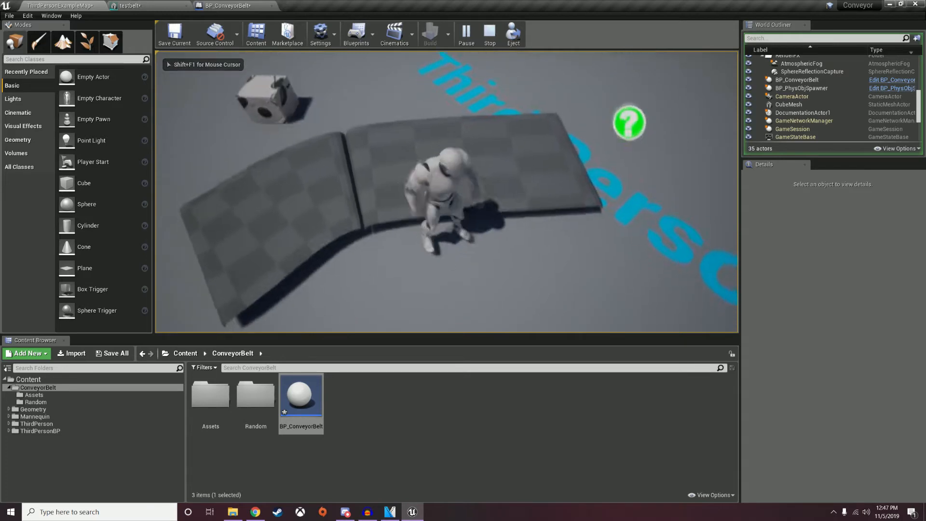
{"action": "key", "text": "w"}
{"action": "key", "text": "w"}
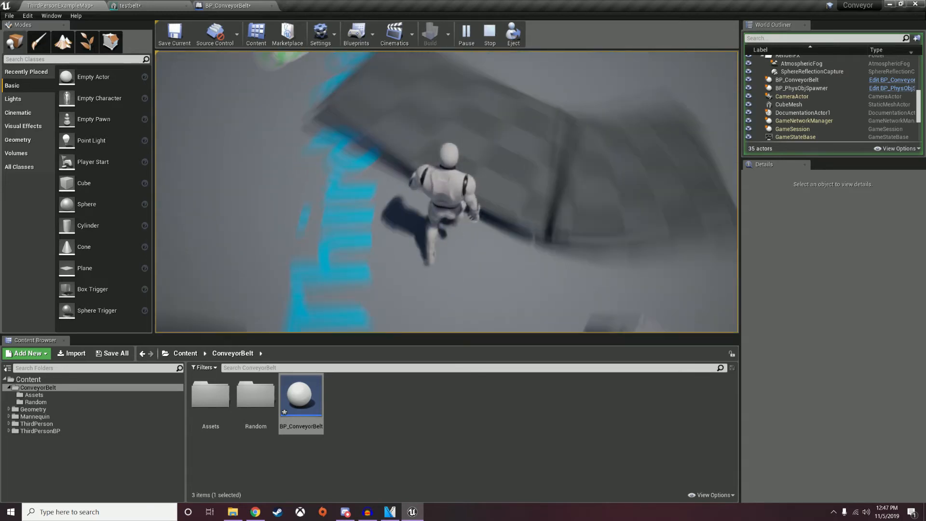
{"action": "key", "text": "w"}
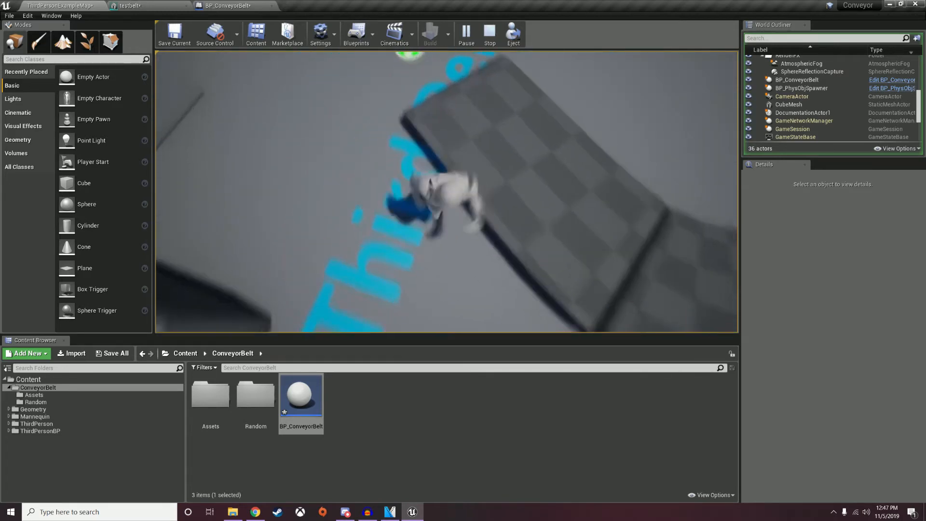
{"action": "key", "text": "Escape"}
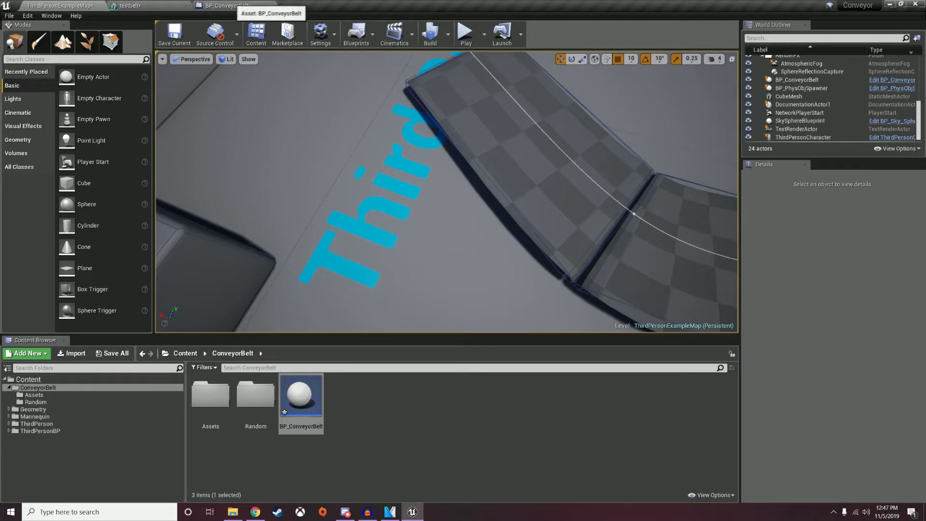
Pull the view back over the conveyor and switch to the testbelt mesh editor.
{"action": "key", "text": "s"}
{"action": "right_click_drag", "start_coordinate": [447, 192], "coordinate": [357, 184]}
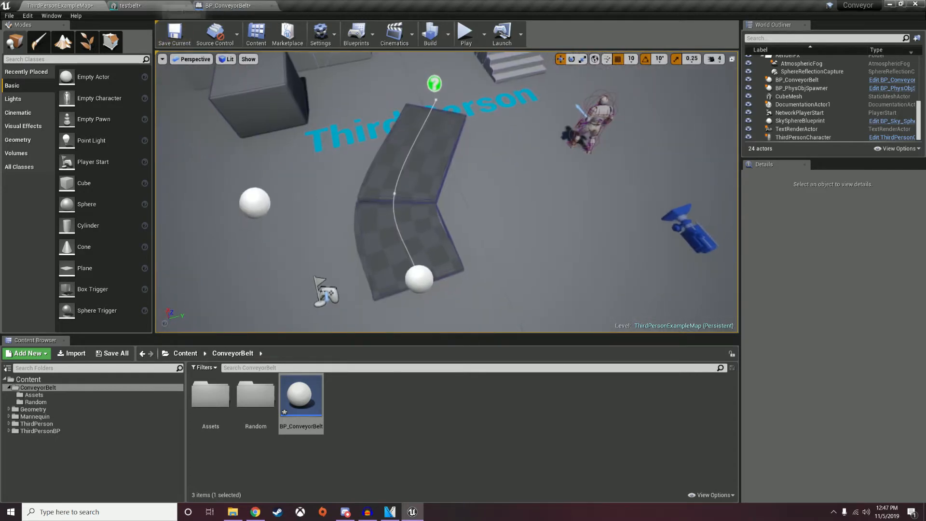
{"action": "left_click", "coordinate": [183, 7]}
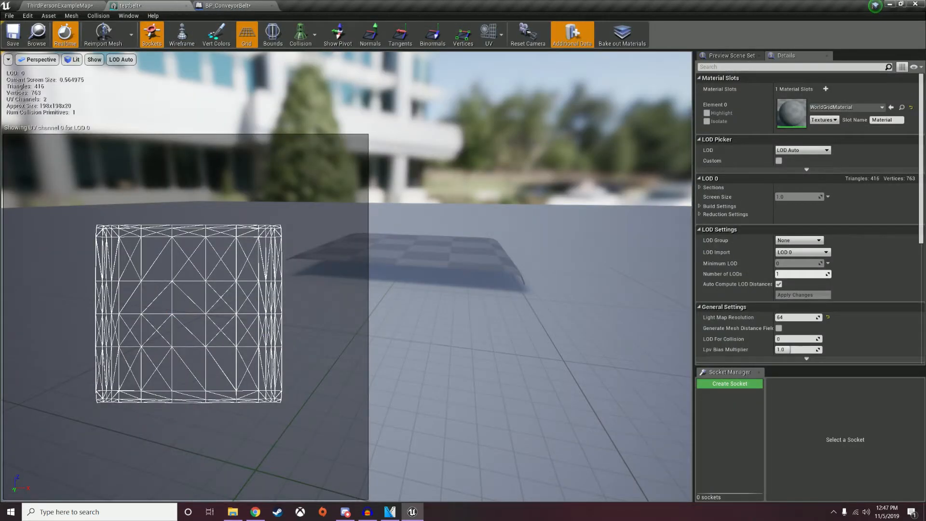
Hide the UV overlay, show simple collision, and delete the mesh's existing collision shape.
{"action": "left_click", "coordinate": [502, 35]}
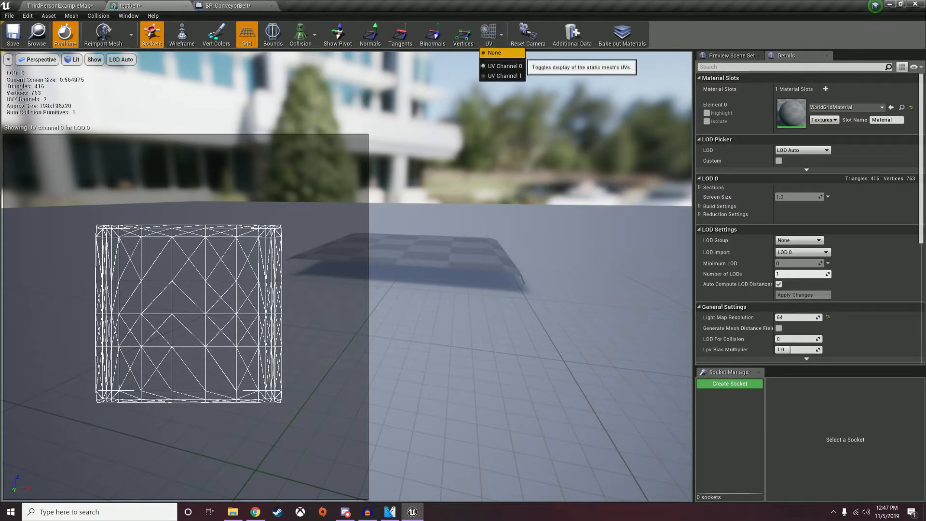
{"action": "left_click", "coordinate": [495, 53]}
{"action": "left_click", "coordinate": [314, 34]}
{"action": "left_click", "coordinate": [314, 61]}
{"action": "right_click_drag", "start_coordinate": [357, 231], "coordinate": [352, 253]}
{"action": "left_click", "coordinate": [358, 293]}
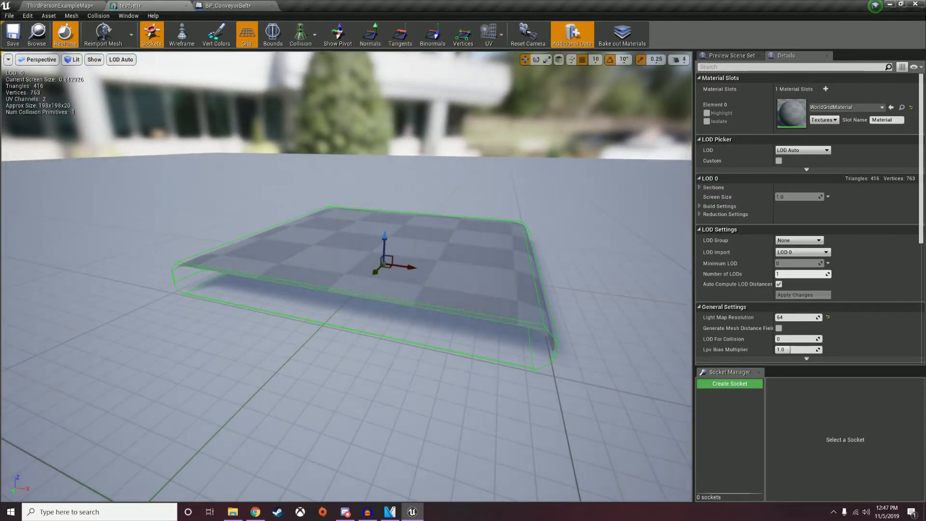
{"action": "key", "text": "Delete"}
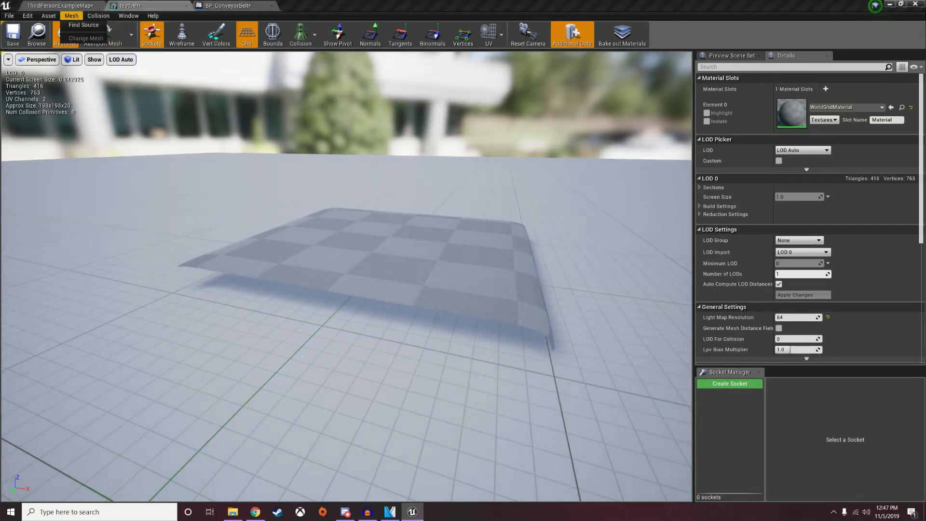
Add a box collision and scale it down to cover one belt strip.
{"action": "left_click", "coordinate": [99, 15]}
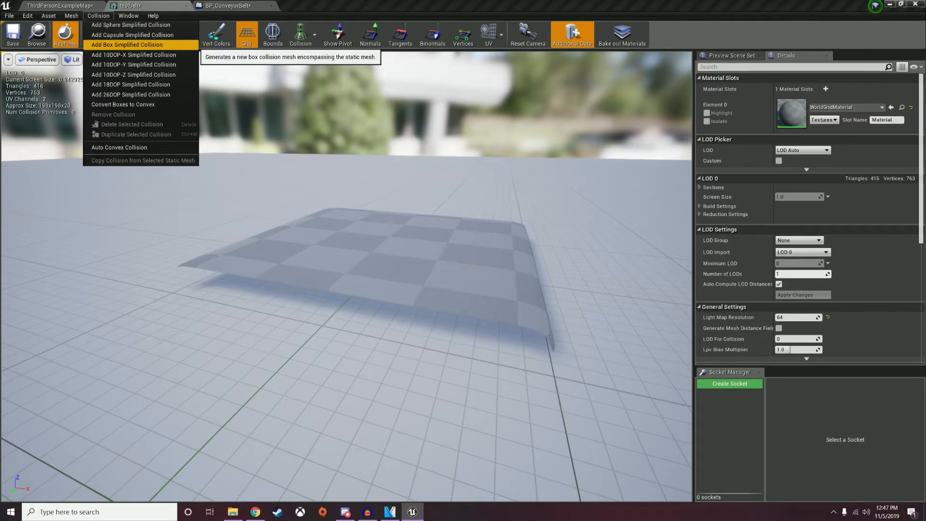
{"action": "left_click", "coordinate": [127, 45]}
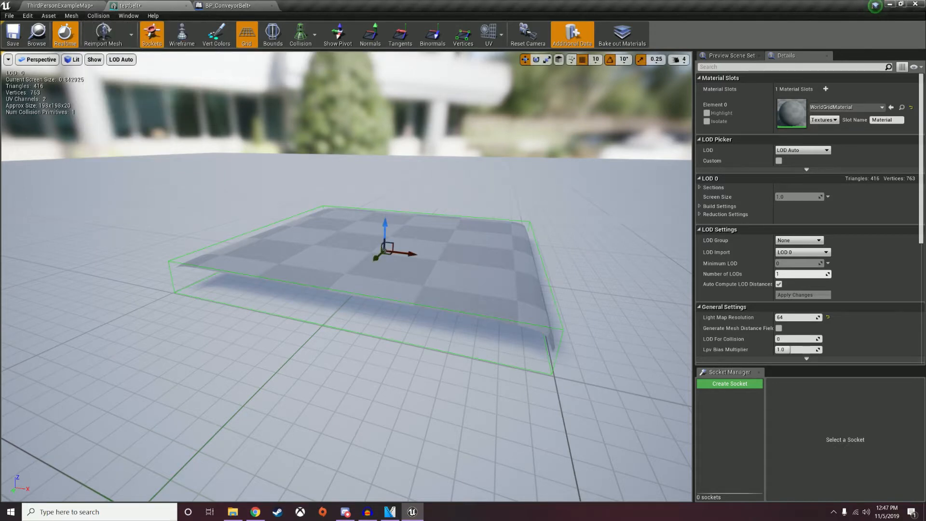
{"action": "left_click", "coordinate": [656, 59]}
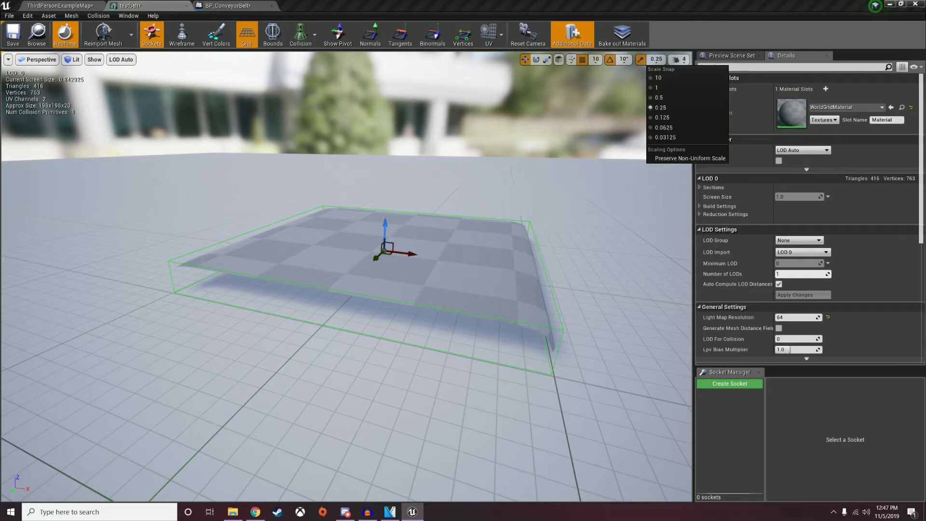
{"action": "left_click", "coordinate": [547, 59]}
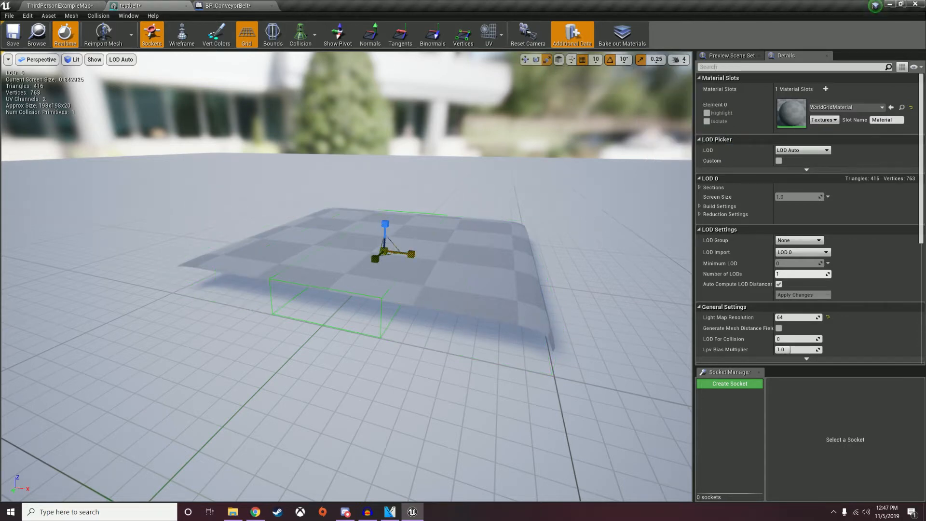
{"action": "right_click_drag", "start_coordinate": [309, 271], "coordinate": [352, 289]}
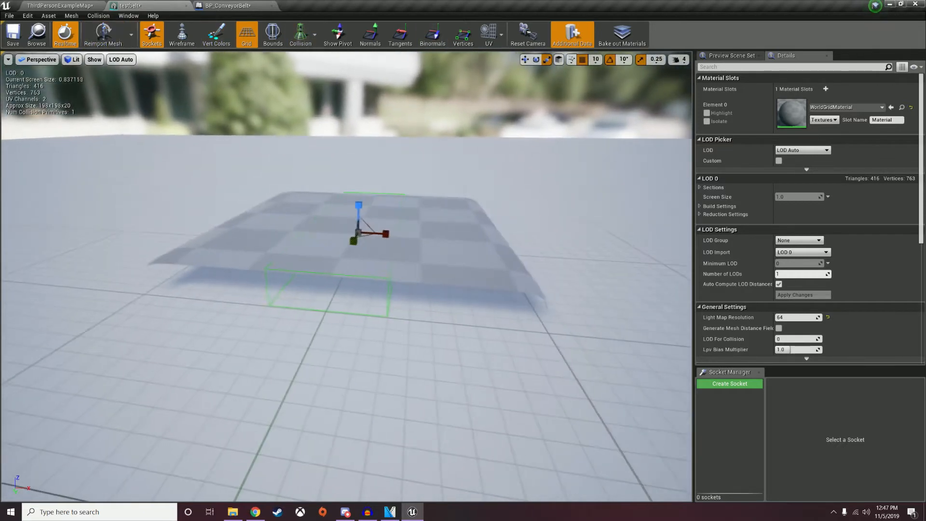
Alt-drag copies of the box so three collision boxes line up along the belt.
{"action": "key", "text": "w"}
{"action": "left_click_drag", "start_coordinate": [379, 241], "coordinate": [465, 249], "text": "alt"}
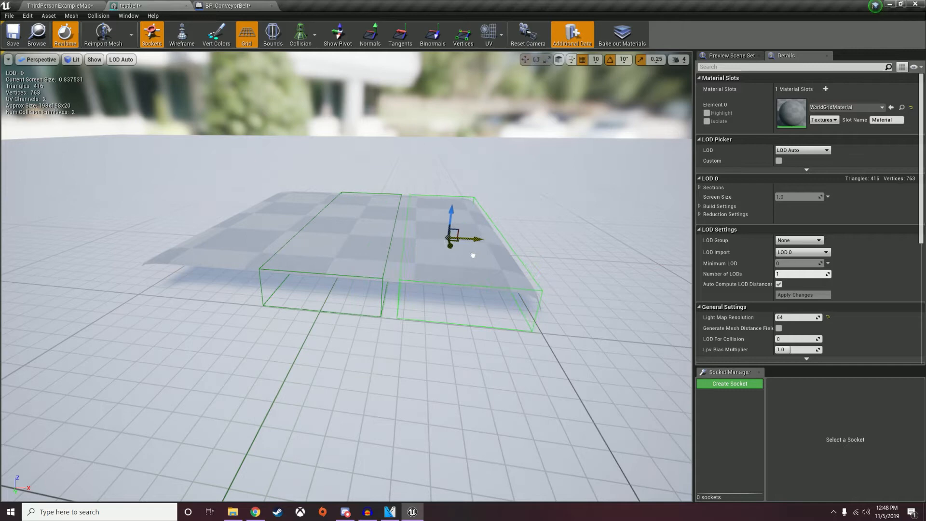
{"action": "key", "text": "ctrl+z"}
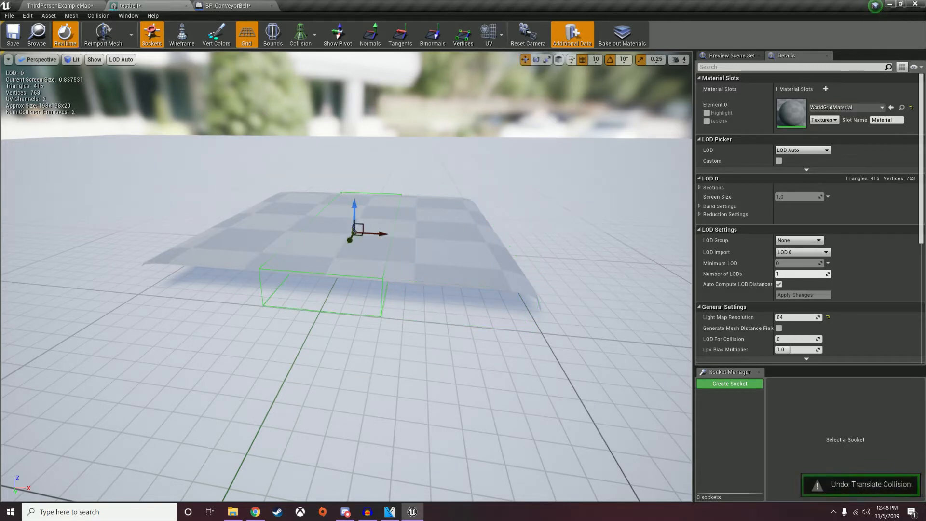
{"action": "left_click_drag", "start_coordinate": [379, 241], "coordinate": [472, 260], "text": "alt"}
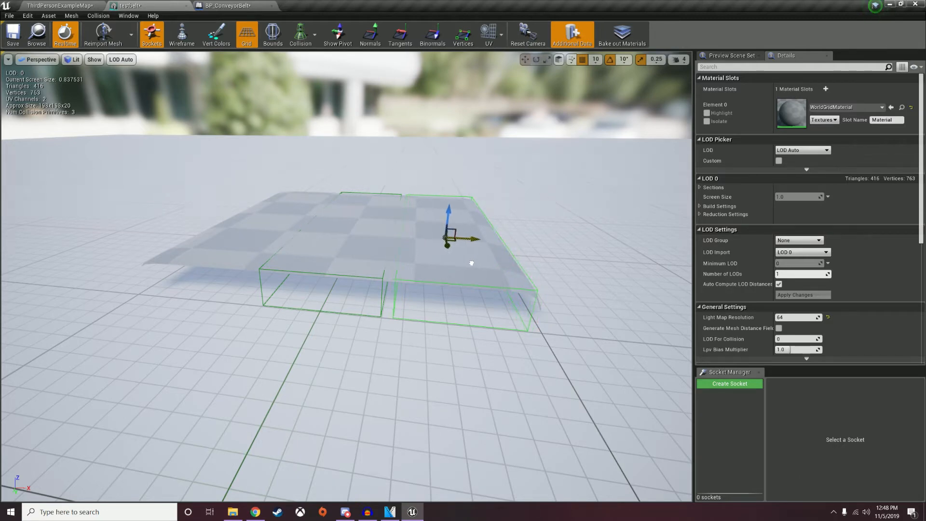
{"action": "left_click_drag", "start_coordinate": [476, 238], "coordinate": [252, 234]}
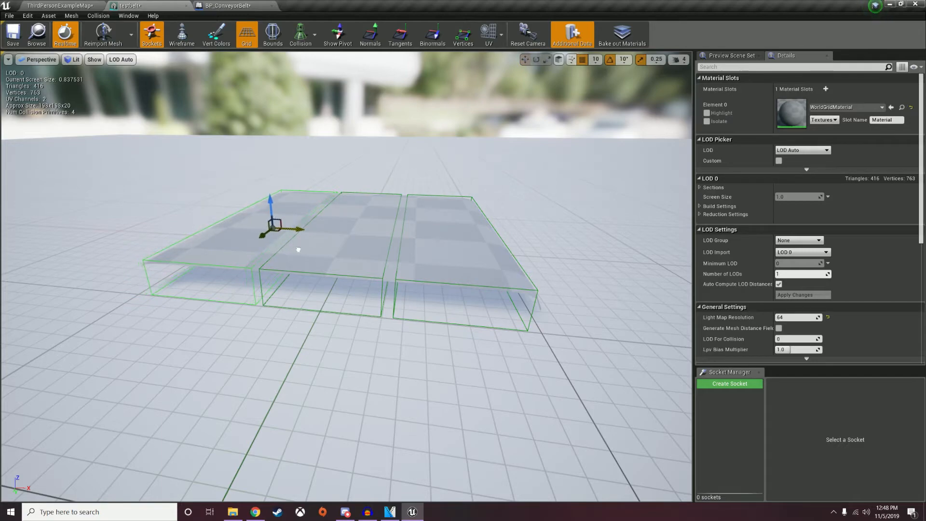
{"action": "right_click_drag", "start_coordinate": [348, 289], "coordinate": [324, 287]}
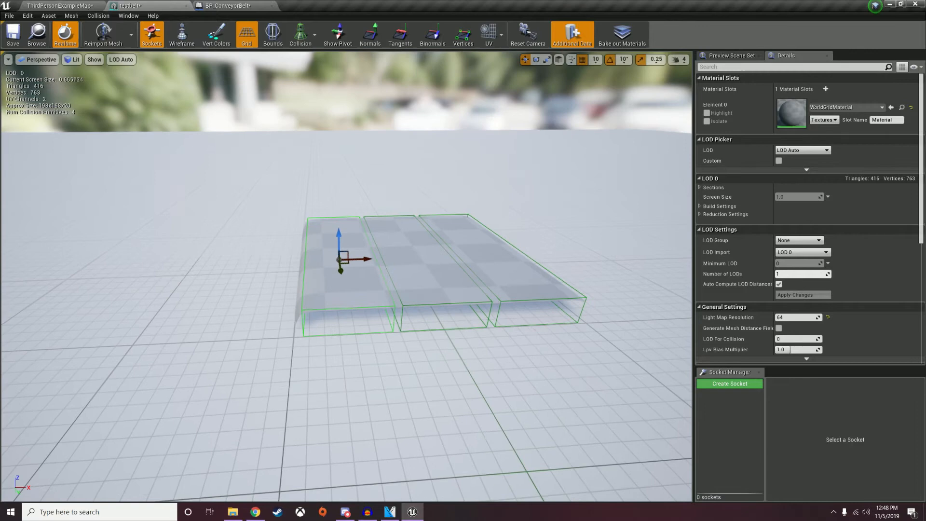
Save the testbelt mesh and fly the level view back to the conveyor.
{"action": "left_click", "coordinate": [12, 36]}
{"action": "left_click", "coordinate": [60, 6]}
{"action": "right_click_drag", "start_coordinate": [434, 193], "coordinate": [355, 236]}
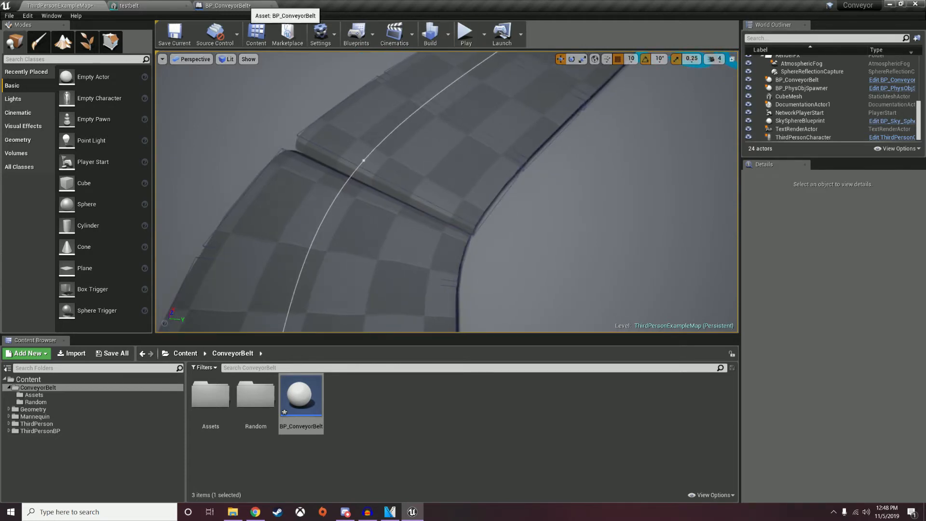
Promote the Add Spline Mesh Component return value to a variable named MeshComponents.
{"action": "left_click", "coordinate": [236, 6]}
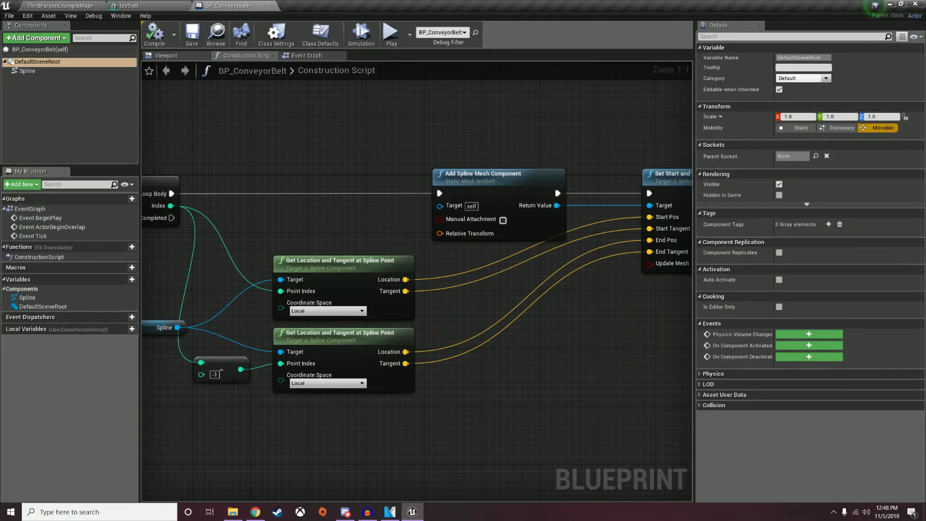
{"action": "right_click_drag", "start_coordinate": [483, 289], "coordinate": [314, 297]}
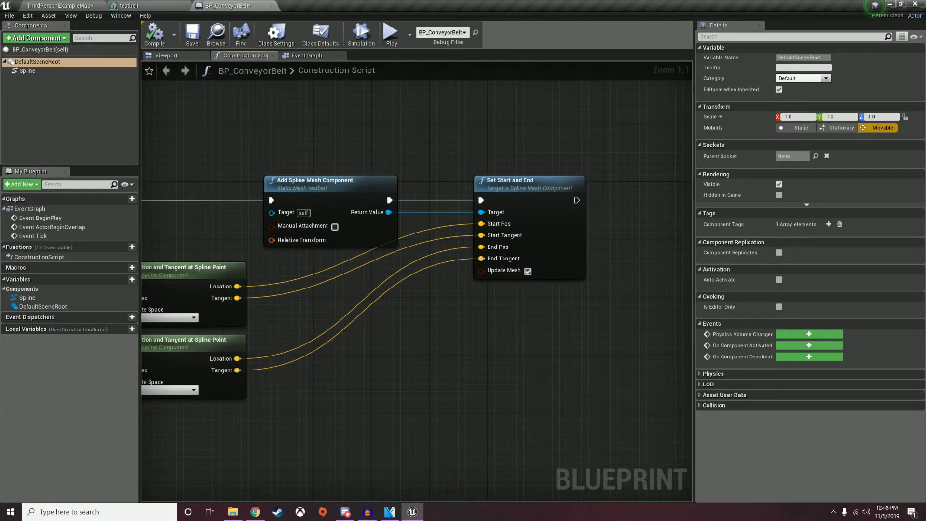
{"action": "left_click_drag", "start_coordinate": [483, 181], "coordinate": [628, 181]}
{"action": "right_click", "coordinate": [388, 213]}
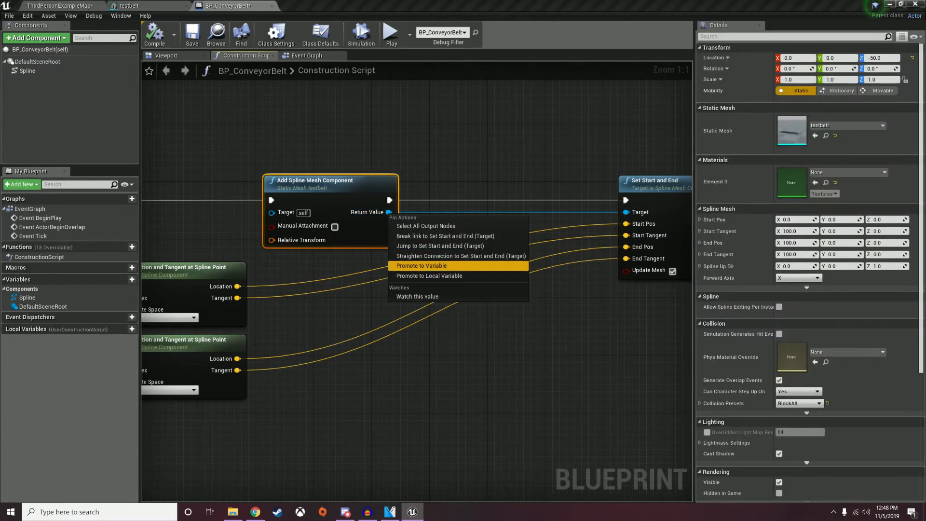
{"action": "left_click", "coordinate": [422, 266]}
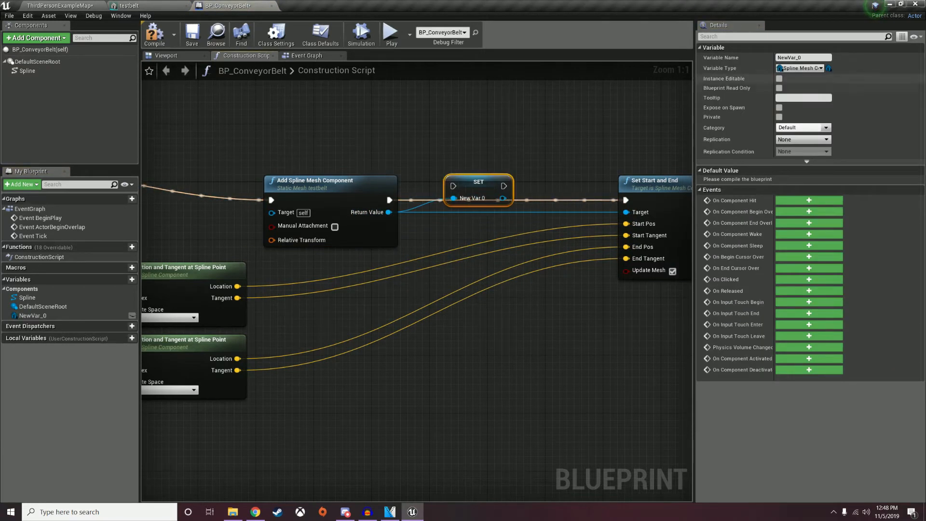
{"action": "left_click", "coordinate": [804, 58]}
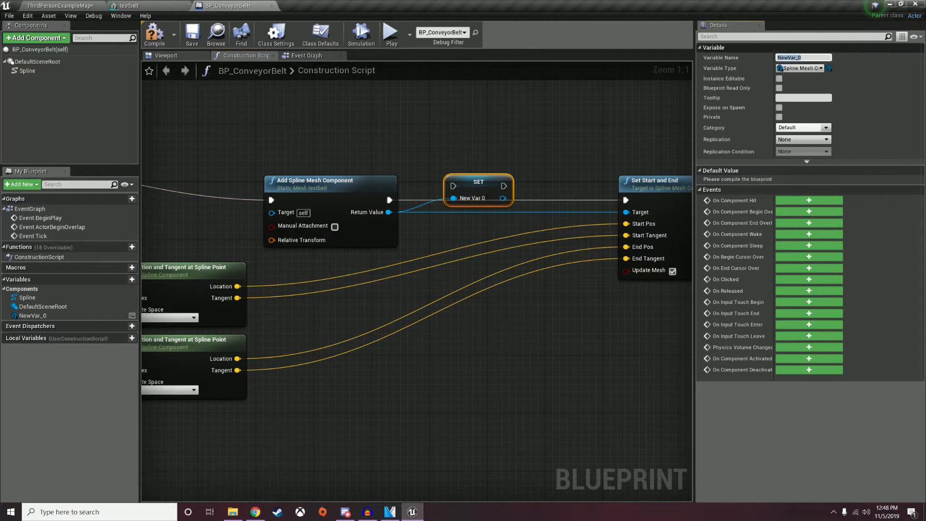
{"action": "type", "text": "MeshComponents"}
{"action": "key", "text": "Return"}
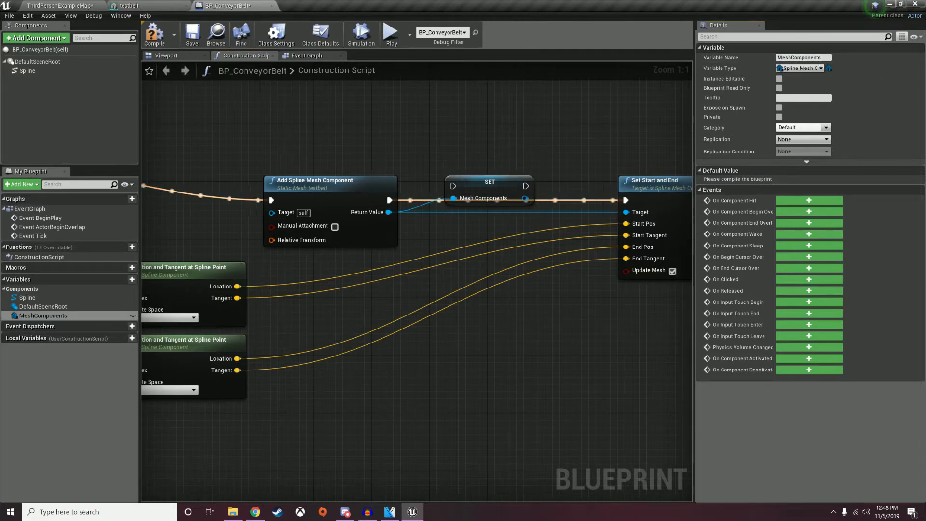
Delete the SET node and place a Mesh Components getter, removing a stray Add node.
{"action": "right_click", "coordinate": [448, 181]}
{"action": "left_click", "coordinate": [483, 192]}
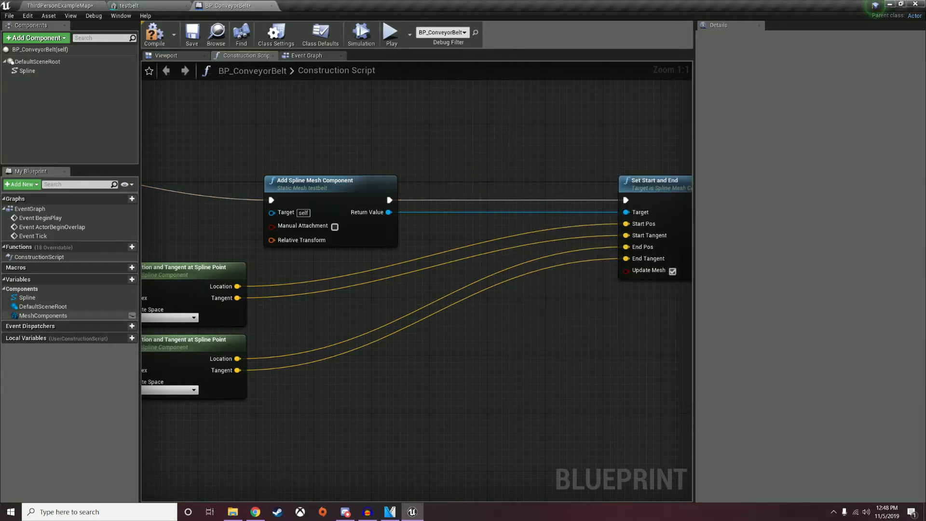
{"action": "left_click_drag", "start_coordinate": [48, 316], "coordinate": [463, 237], "text": "ctrl"}
{"action": "type", "text": "add"}
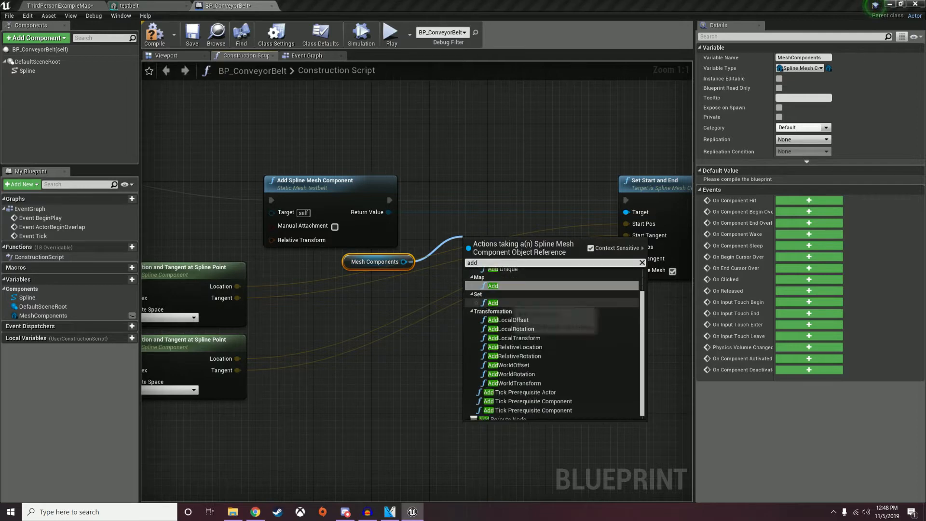
{"action": "left_click", "coordinate": [494, 286]}
{"action": "right_click", "coordinate": [501, 248]}
{"action": "left_click", "coordinate": [519, 259]}
Add an array ADD node from Mesh Components and change MeshComponents to an array.
{"action": "left_click_drag", "start_coordinate": [404, 261], "coordinate": [493, 228]}
{"action": "type", "text": "add"}
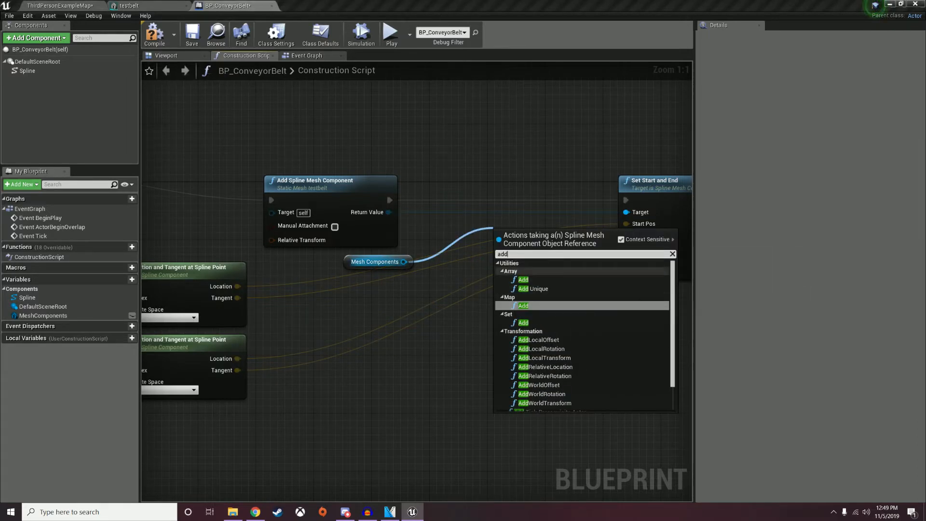
{"action": "left_click", "coordinate": [524, 279]}
{"action": "left_click_drag", "start_coordinate": [389, 200], "coordinate": [474, 189]}
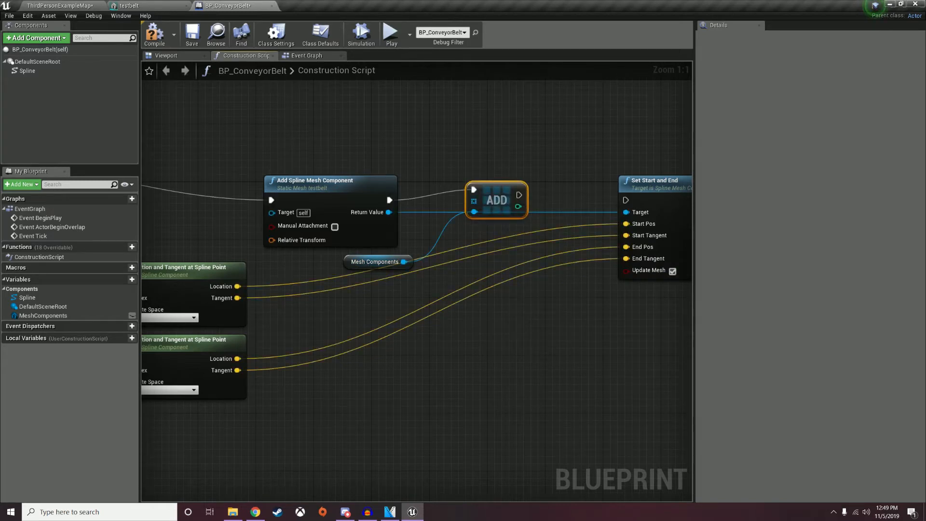
{"action": "left_click", "coordinate": [43, 315]}
{"action": "left_click", "coordinate": [829, 69]}
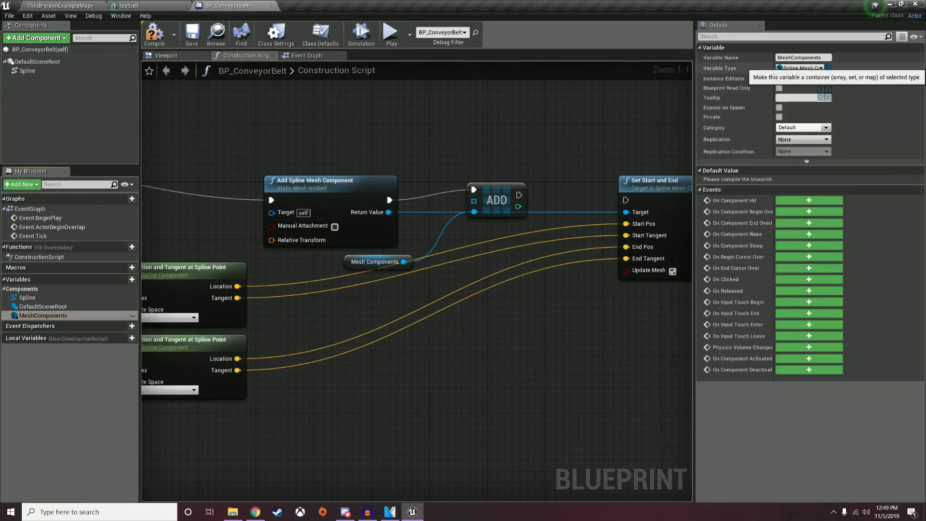
{"action": "left_click", "coordinate": [835, 87]}
{"action": "left_click", "coordinate": [464, 273]}
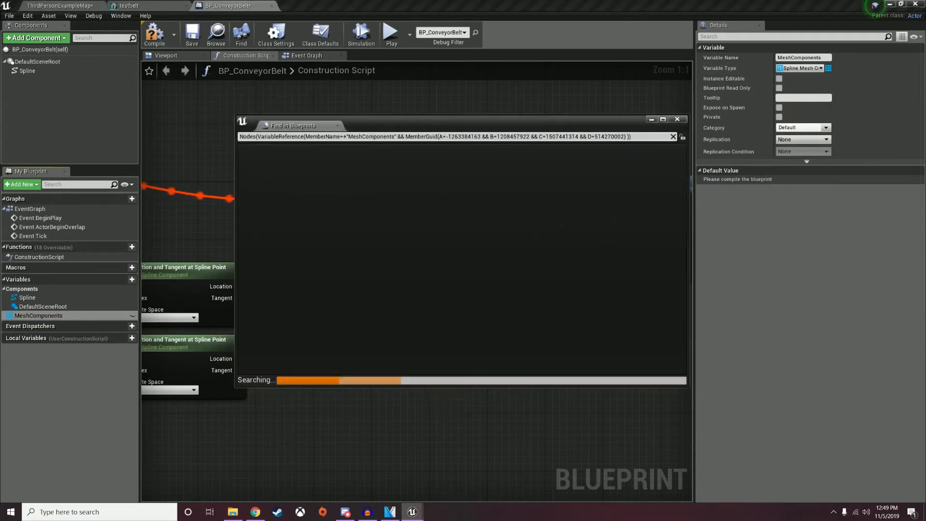
Wire the array, new spline mesh and execution through ADD into Set Start and End, then compile.
{"action": "left_click", "coordinate": [403, 273], "text": "alt"}
{"action": "left_click_drag", "start_coordinate": [404, 262], "coordinate": [475, 201]}
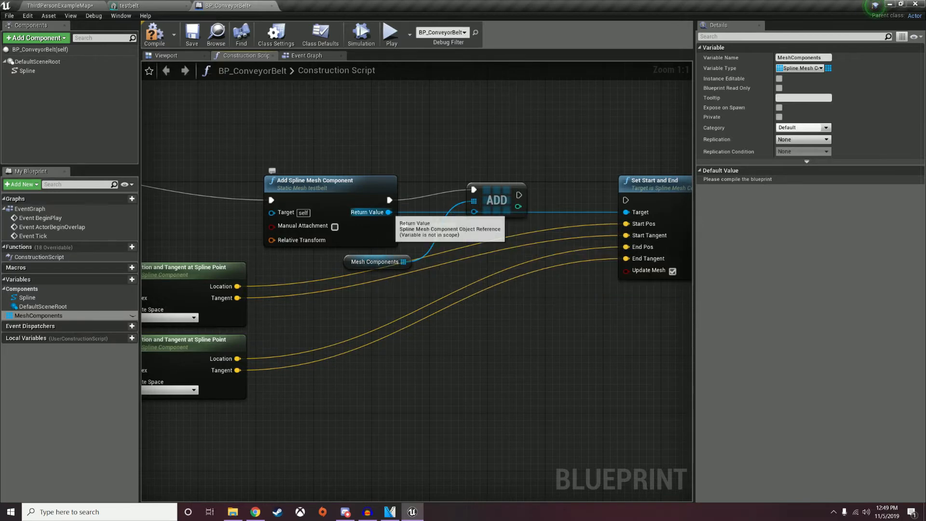
{"action": "left_click_drag", "start_coordinate": [389, 213], "coordinate": [490, 208]}
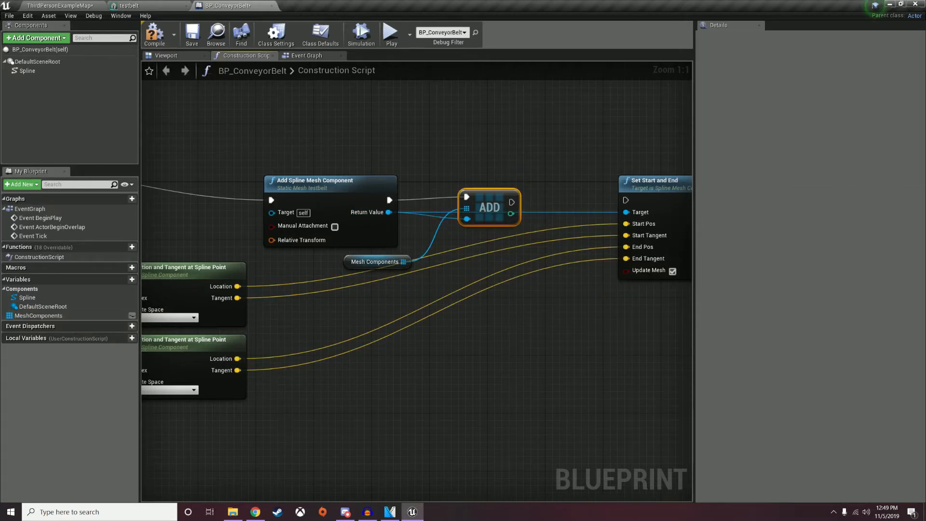
{"action": "left_click_drag", "start_coordinate": [512, 202], "coordinate": [627, 200]}
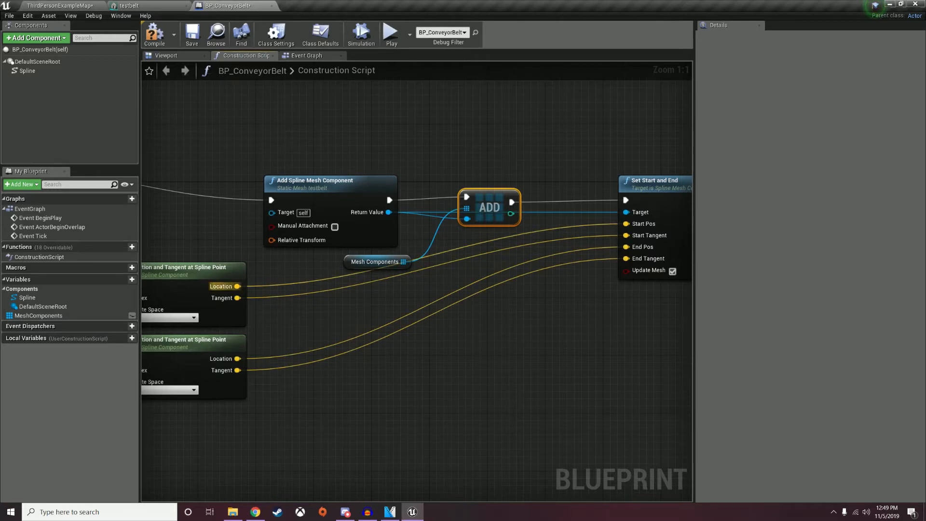
{"action": "left_click_drag", "start_coordinate": [377, 264], "coordinate": [361, 264]}
{"action": "right_click_drag", "start_coordinate": [410, 295], "coordinate": [473, 286]}
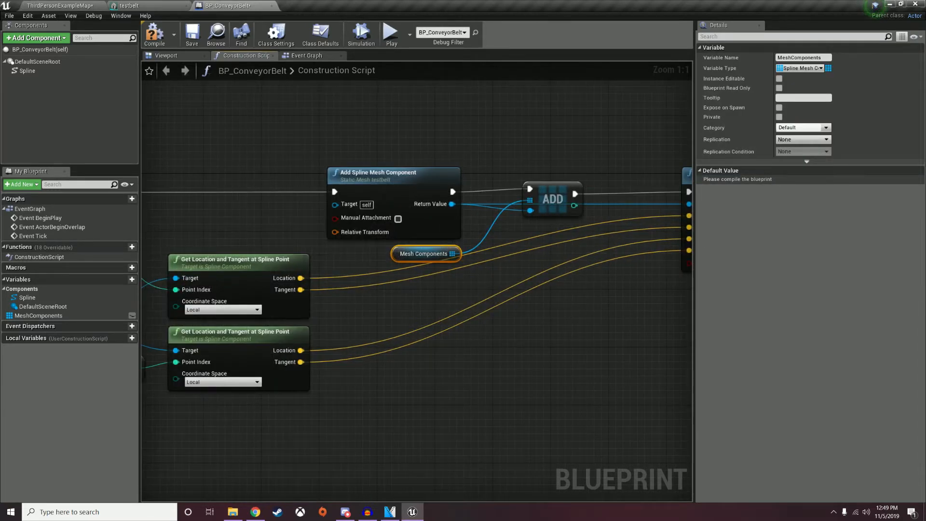
{"action": "right_click_drag", "start_coordinate": [474, 286], "coordinate": [315, 303]}
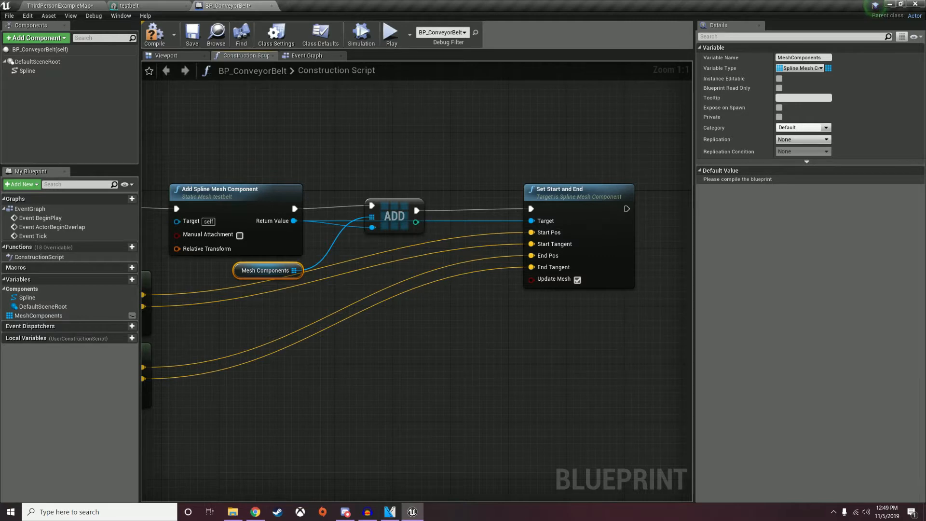
{"action": "left_click", "coordinate": [156, 40]}
Save the blueprint and create a material named M_ConveyorBelt in the ConveyorBelt folder.
{"action": "left_click", "coordinate": [192, 40]}
{"action": "left_click", "coordinate": [60, 6]}
{"action": "right_click", "coordinate": [329, 422]}
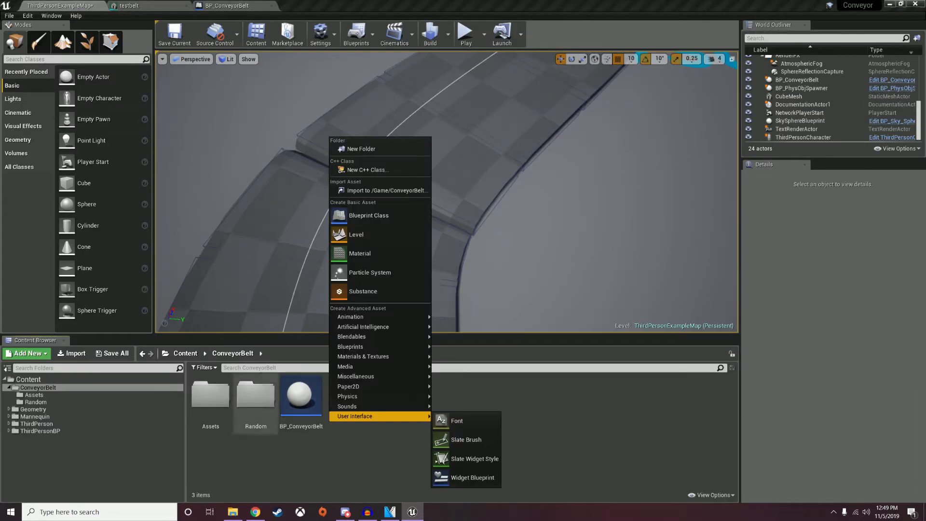
{"action": "left_click", "coordinate": [363, 254]}
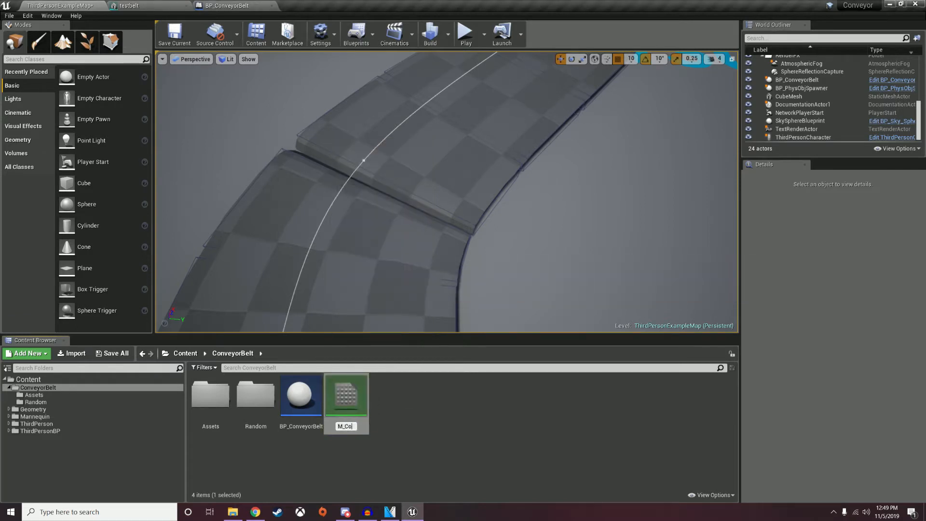
{"action": "type", "text": "M_ConveyorBelt"}
{"action": "key", "text": "Return"}
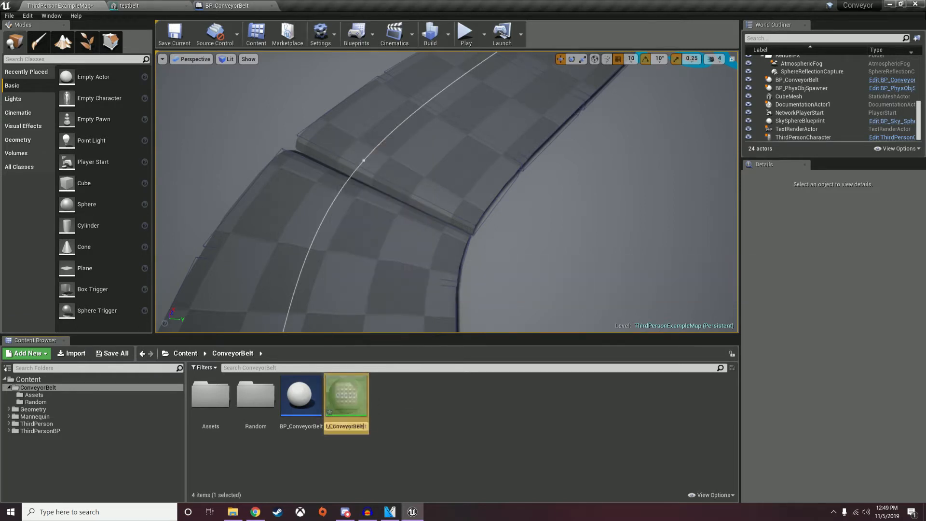
Open M_ConveyorBelt and add a TexCoord[0] node to its graph.
{"action": "double_click", "coordinate": [347, 400]}
{"action": "right_click_drag", "start_coordinate": [287, 231], "coordinate": [482, 254]}
{"action": "right_click", "coordinate": [296, 224]}
{"action": "type", "text": "tex coord"}
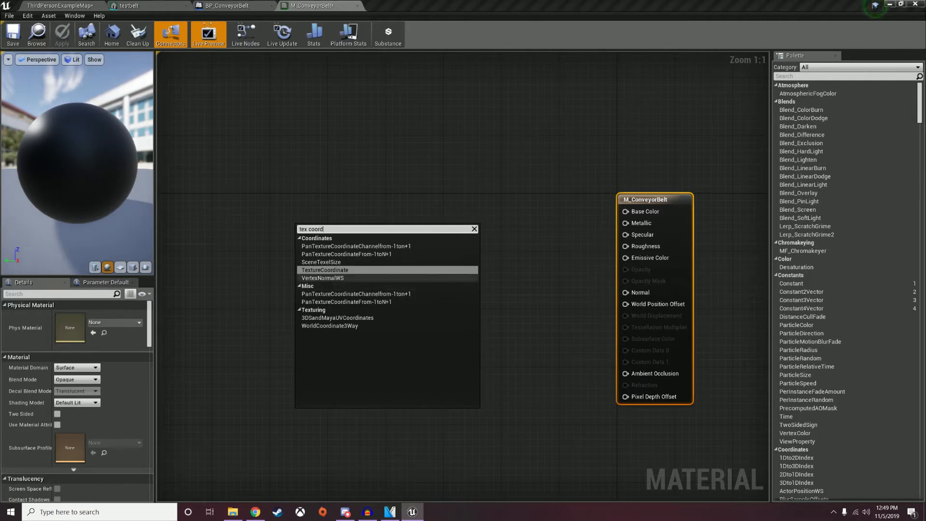
{"action": "key", "text": "Return"}
Set the TexCoord node's tiling to 2 and reposition it.
{"action": "left_click", "coordinate": [74, 326]}
{"action": "type", "text": "2"}
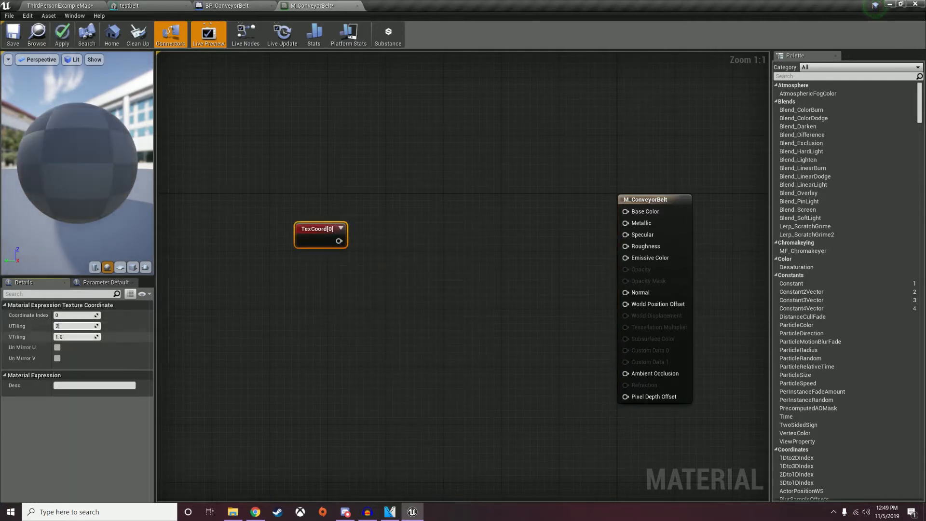
{"action": "left_click", "coordinate": [261, 270]}
{"action": "mouse_move", "coordinate": [322, 230]}
{"action": "left_mouse_down"}
{"action": "mouse_move", "coordinate": [158, 230]}
{"action": "mouse_move", "coordinate": [306, 223]}
{"action": "left_mouse_up"}
{"action": "right_click_drag", "start_coordinate": [376, 251], "coordinate": [317, 266]}
Add a Texture Sample node to the material graph.
{"action": "right_click", "coordinate": [498, 244]}
{"action": "type", "text": "text"}
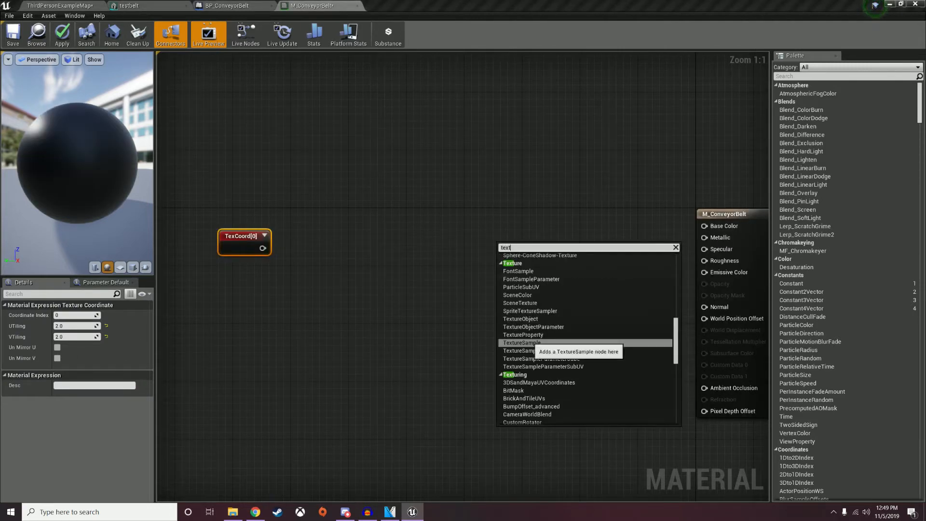
{"action": "left_click", "coordinate": [522, 342]}
Show engine content in the texture picker and assign T_1x1_Grid to the Texture Sample.
{"action": "left_click", "coordinate": [123, 394]}
{"action": "type", "text": "gru"}
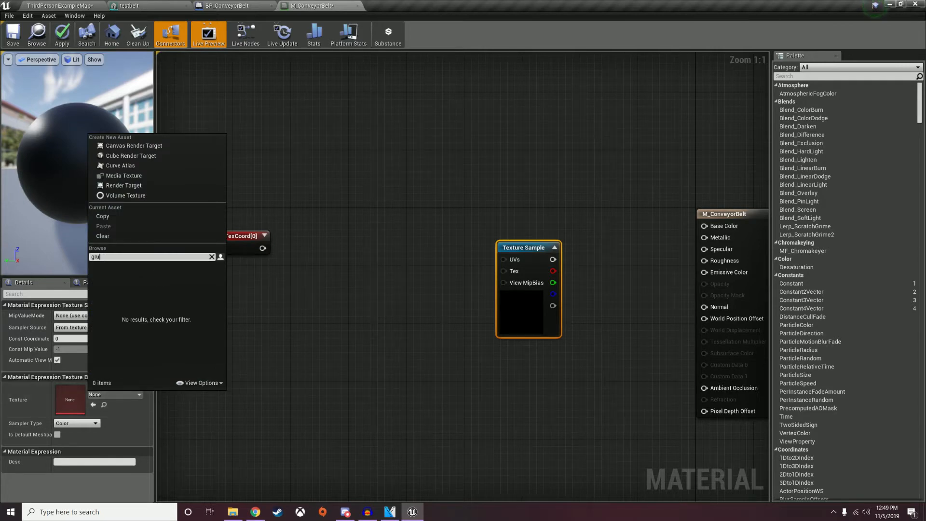
{"action": "type", "text": "did"}
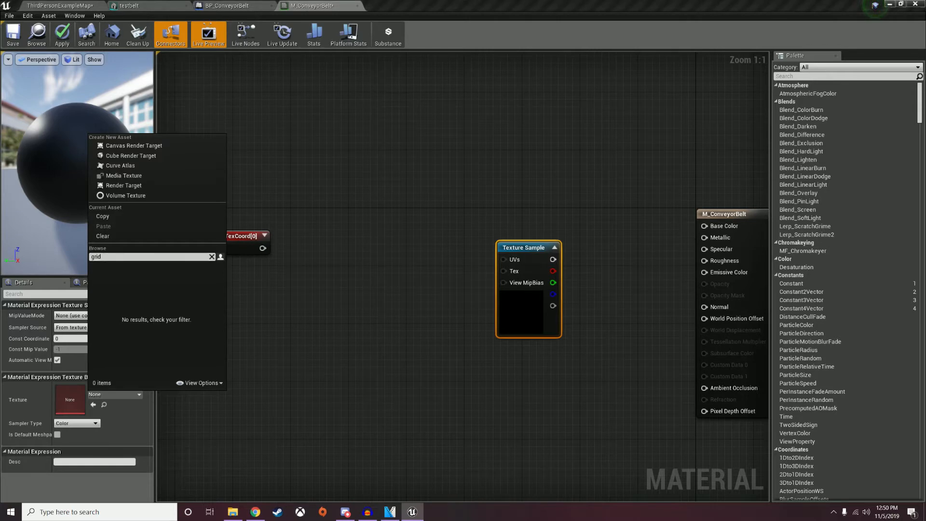
{"action": "left_click", "coordinate": [199, 383]}
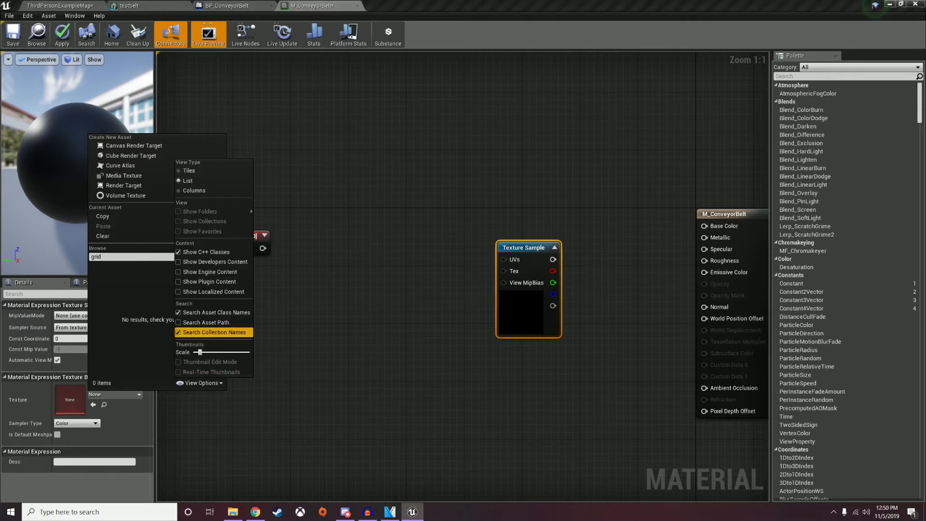
{"action": "left_click", "coordinate": [209, 271]}
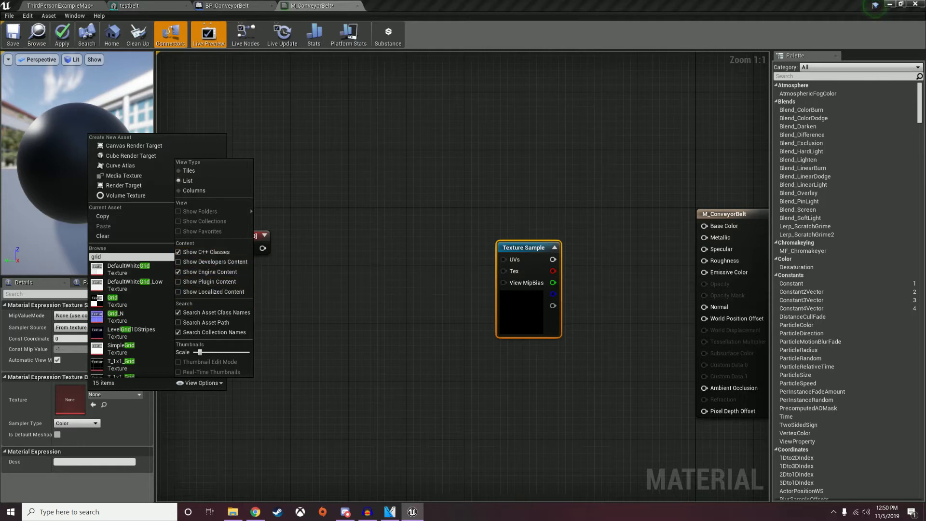
{"action": "left_click", "coordinate": [201, 383]}
{"action": "left_click", "coordinate": [201, 384]}
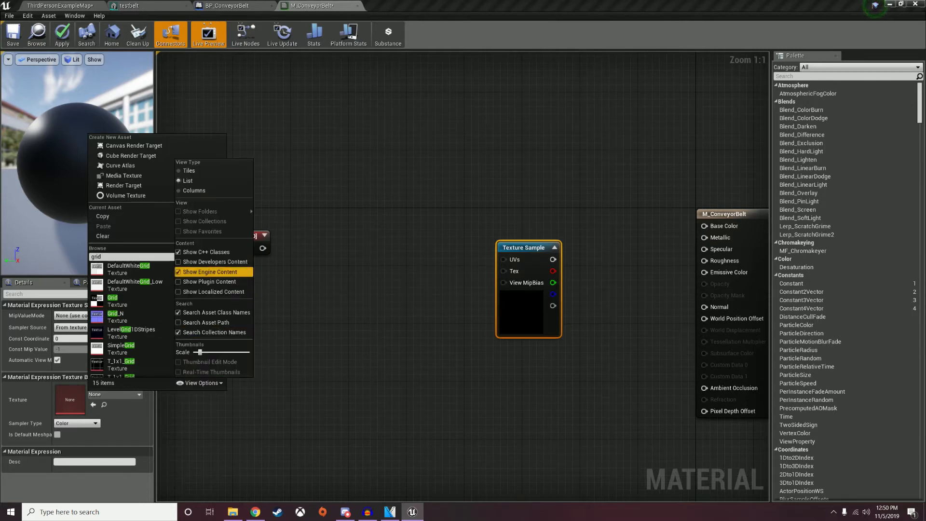
{"action": "left_click", "coordinate": [202, 383]}
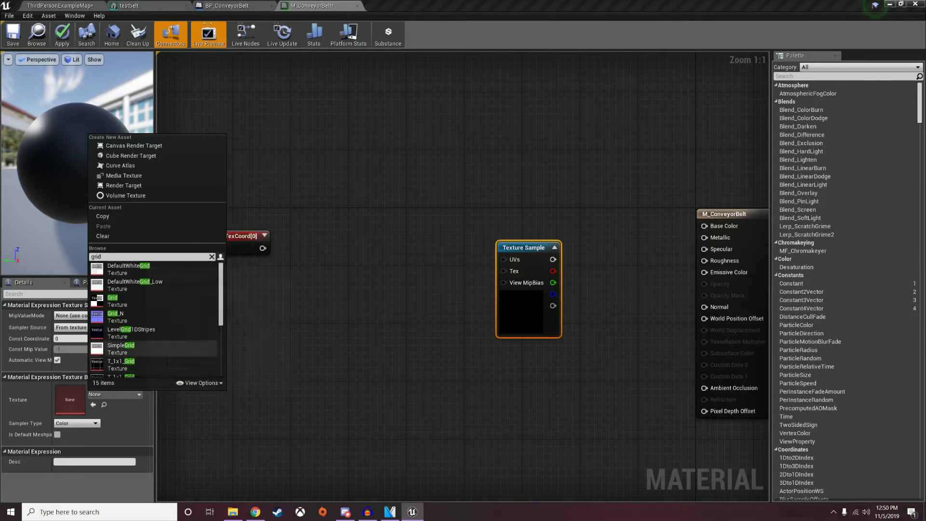
{"action": "scroll", "coordinate": [154, 348], "scroll_direction": "down", "scroll_amount": 2}
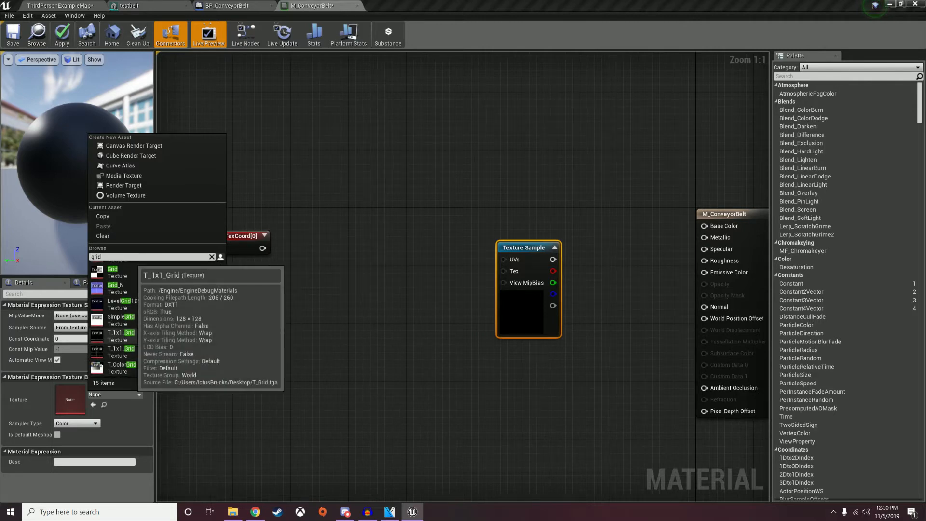
{"action": "left_click", "coordinate": [121, 335]}
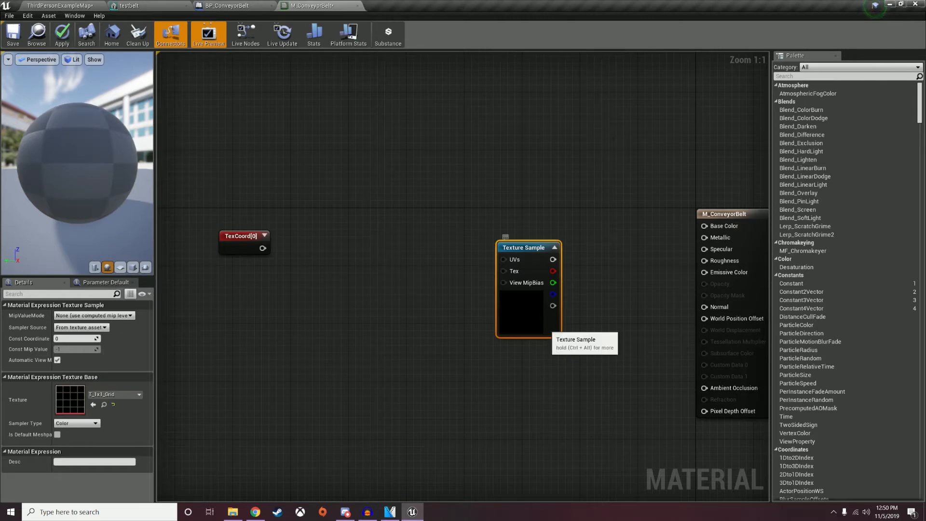
Connect the Texture Sample's colour to Base Color and move the node up and right.
{"action": "left_click_drag", "start_coordinate": [554, 259], "coordinate": [710, 228]}
{"action": "left_click_drag", "start_coordinate": [523, 248], "coordinate": [564, 215]}
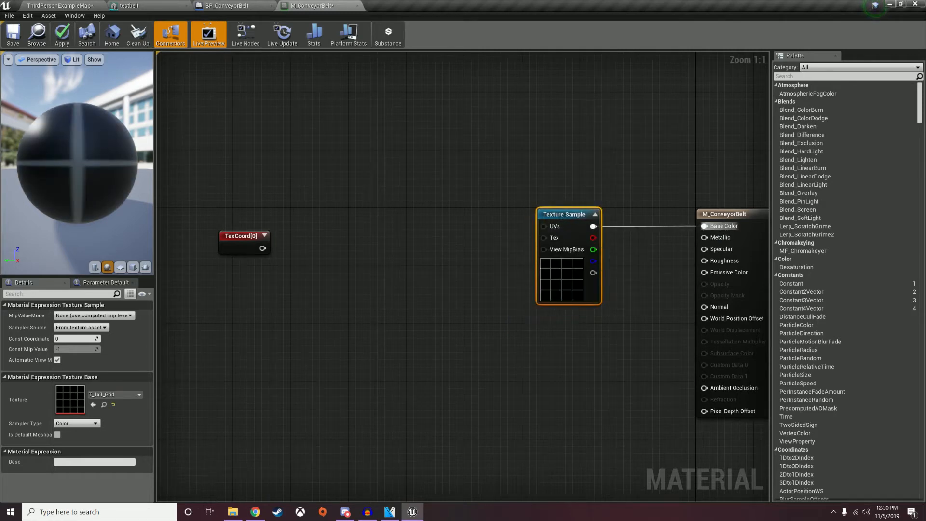
{"action": "right_click", "coordinate": [209, 312]}
{"action": "left_click", "coordinate": [206, 310]}
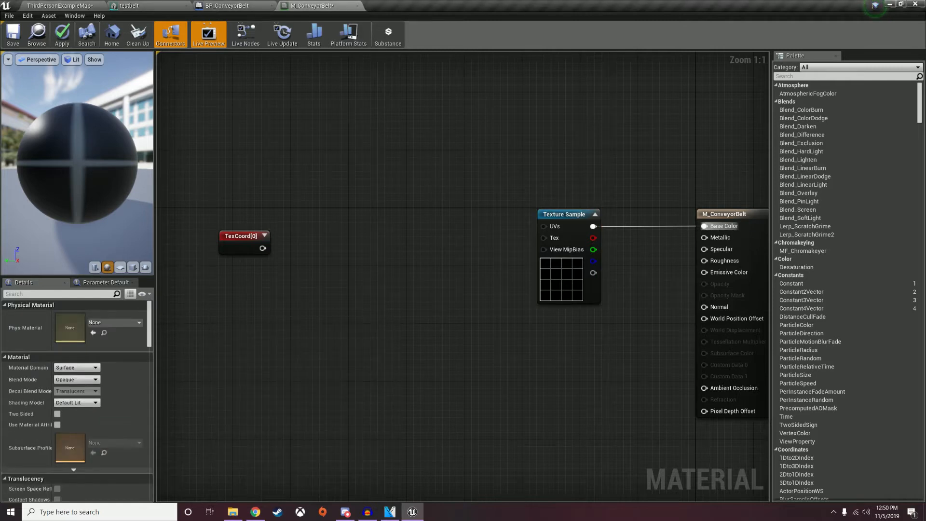
Add a scalar parameter named XScale below TexCoord with default value 1.
{"action": "key", "text": "s"}
{"action": "left_click", "coordinate": [248, 294]}
{"action": "type", "text": "ss"}
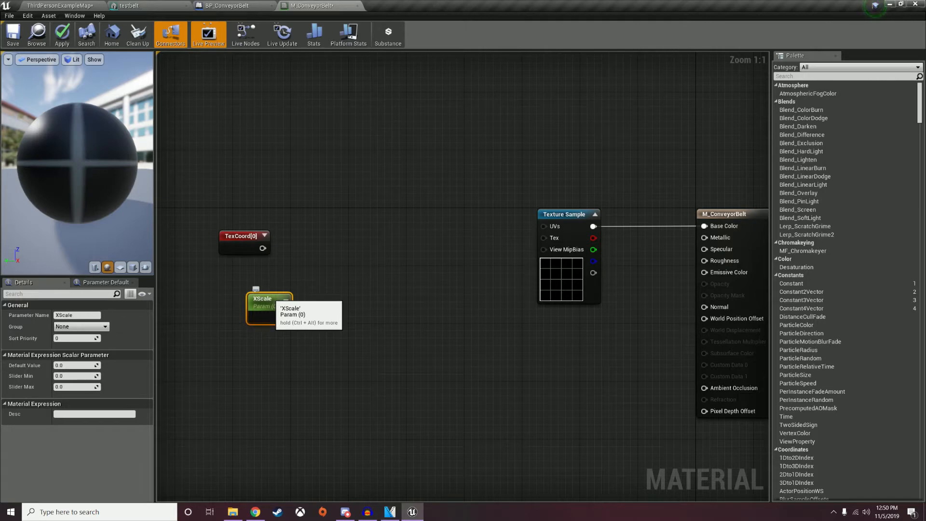
{"action": "left_click_drag", "start_coordinate": [272, 300], "coordinate": [252, 294]}
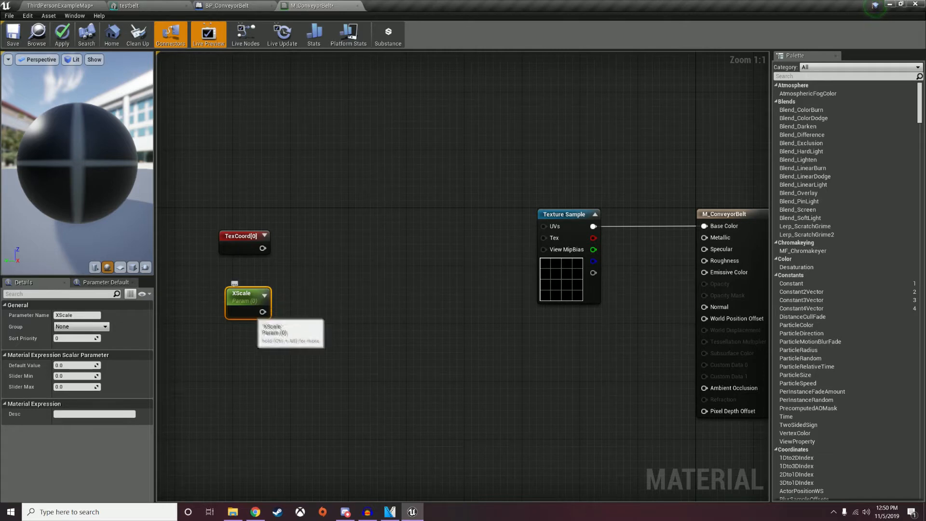
{"action": "left_click", "coordinate": [74, 366]}
{"action": "type", "text": "1"}
{"action": "left_click", "coordinate": [217, 359]}
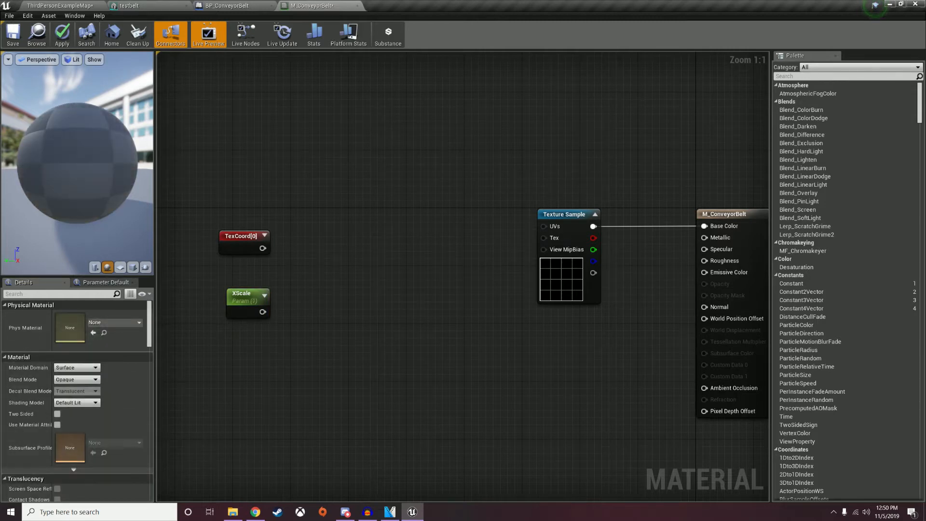
Add a Constant node set to 1 beneath XScale.
{"action": "key", "text": "1"}
{"action": "left_click", "coordinate": [245, 358]}
{"action": "left_click", "coordinate": [76, 315]}
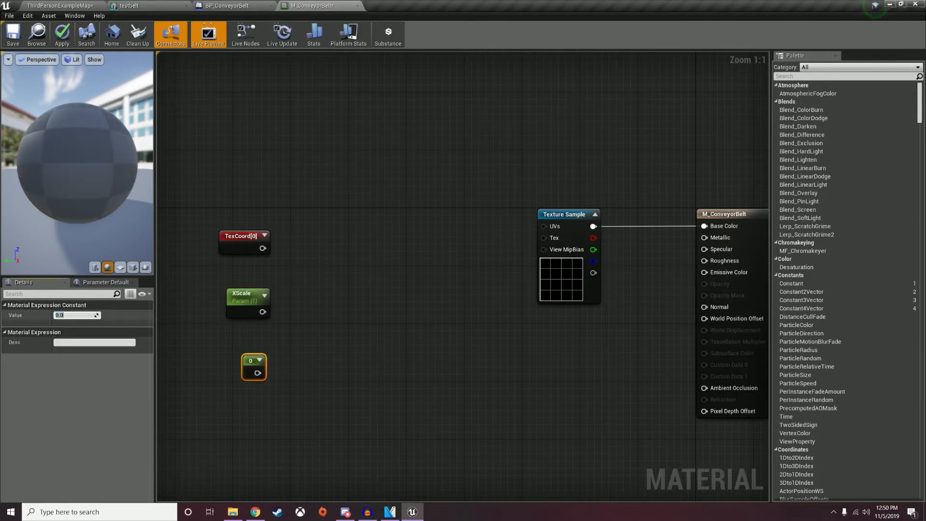
{"action": "type", "text": "1"}
{"action": "left_click", "coordinate": [289, 362]}
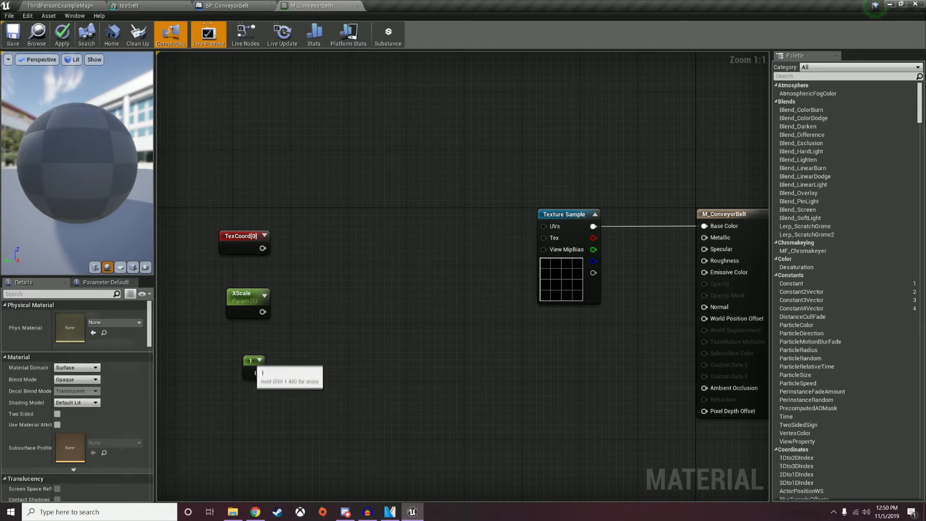
{"action": "left_click_drag", "start_coordinate": [253, 364], "coordinate": [251, 349]}
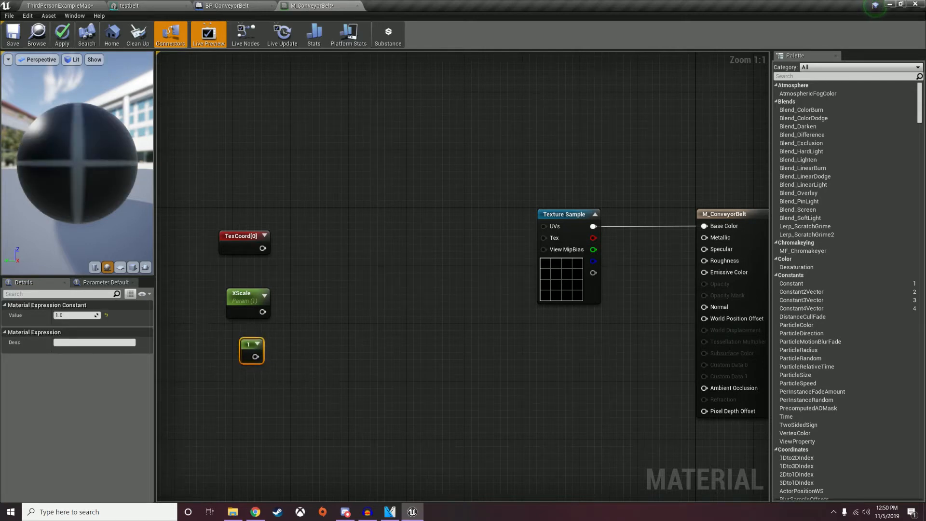
{"action": "right_click", "coordinate": [322, 135]}
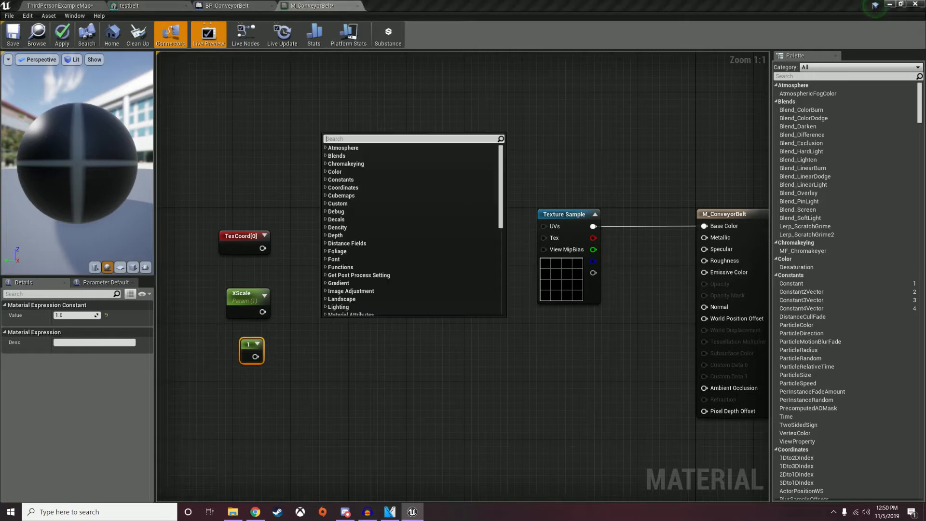
Add an Append node with XScale in A and the constant 1 in B.
{"action": "type", "text": "append"}
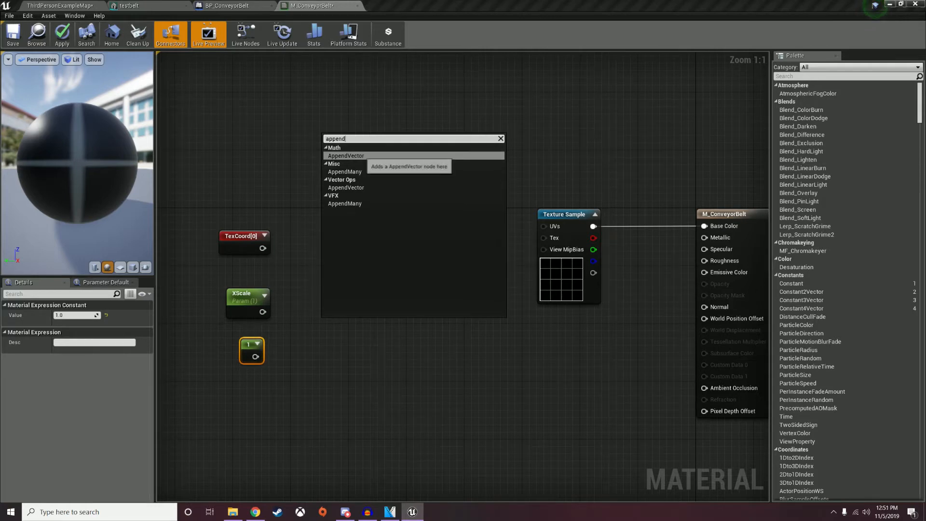
{"action": "left_click", "coordinate": [359, 156]}
{"action": "left_click_drag", "start_coordinate": [338, 324], "coordinate": [305, 320]}
{"action": "left_click_drag", "start_coordinate": [256, 357], "coordinate": [306, 333]}
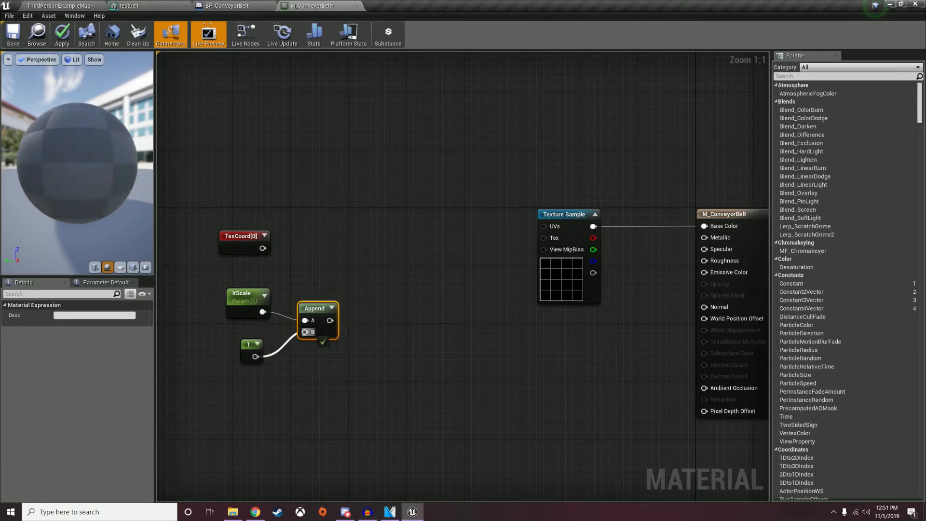
{"action": "right_click_drag", "start_coordinate": [339, 292], "coordinate": [320, 305]}
{"action": "right_click", "coordinate": [321, 304]}
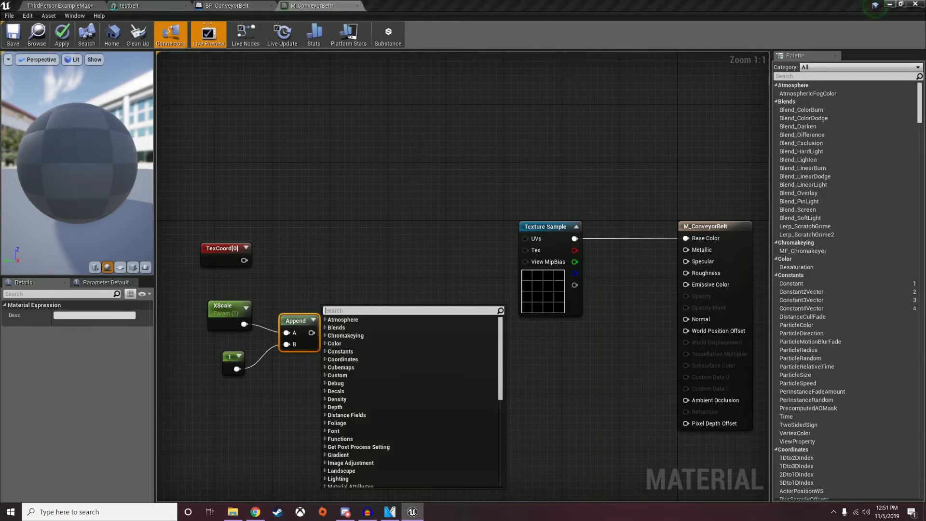
{"action": "left_click", "coordinate": [333, 287]}
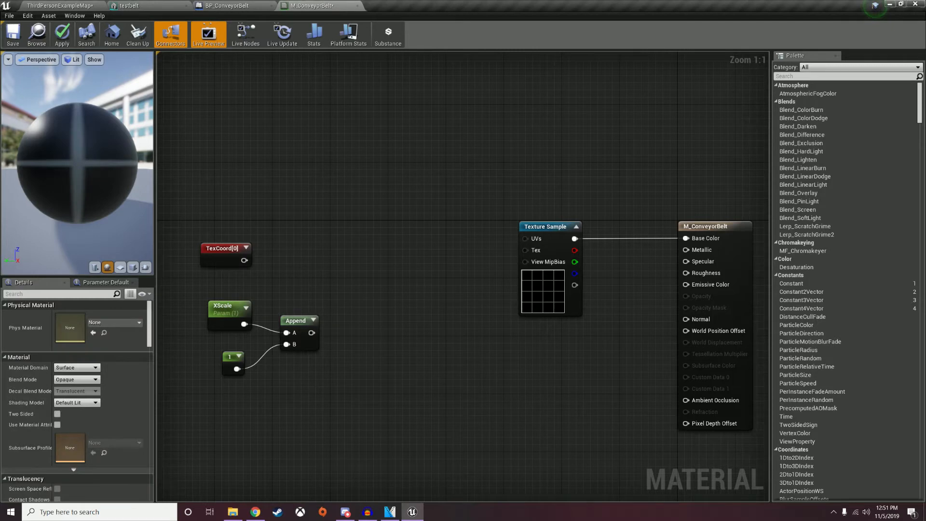
Multiply TexCoord by the Append result and tidy the XScale, constant and Append nodes.
{"action": "right_click", "coordinate": [315, 252]}
{"action": "type", "text": "mult"}
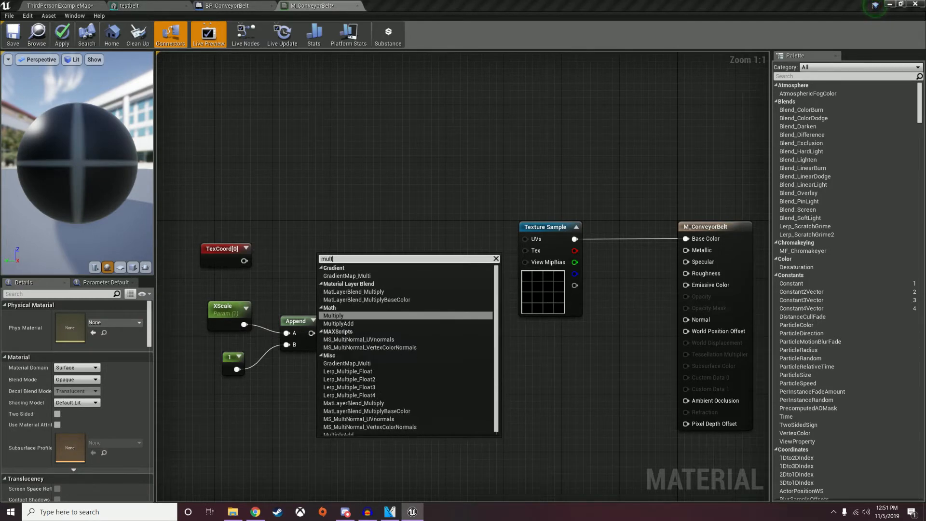
{"action": "left_click", "coordinate": [338, 315]}
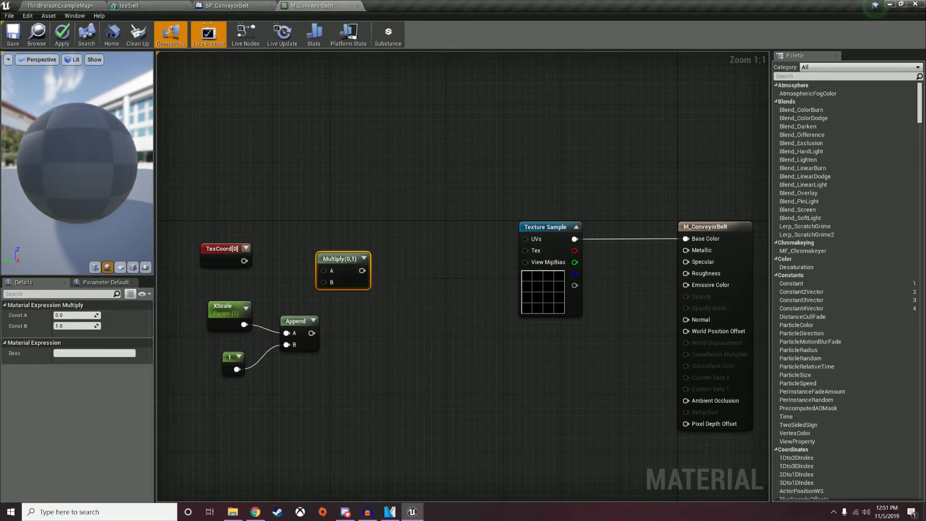
{"action": "left_click_drag", "start_coordinate": [312, 333], "coordinate": [366, 261]}
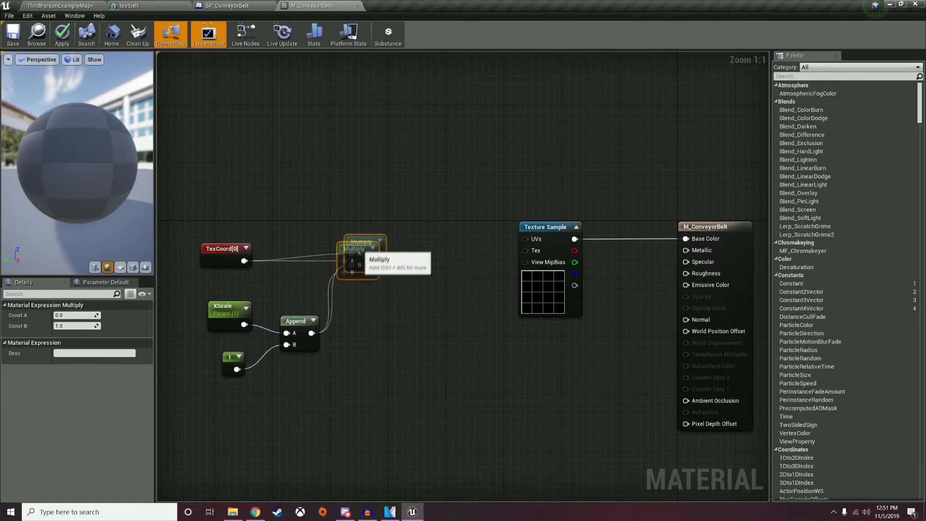
{"action": "left_click_drag", "start_coordinate": [296, 319], "coordinate": [289, 290]}
{"action": "left_click_drag", "start_coordinate": [224, 305], "coordinate": [218, 284]}
{"action": "left_click_drag", "start_coordinate": [229, 358], "coordinate": [222, 328]}
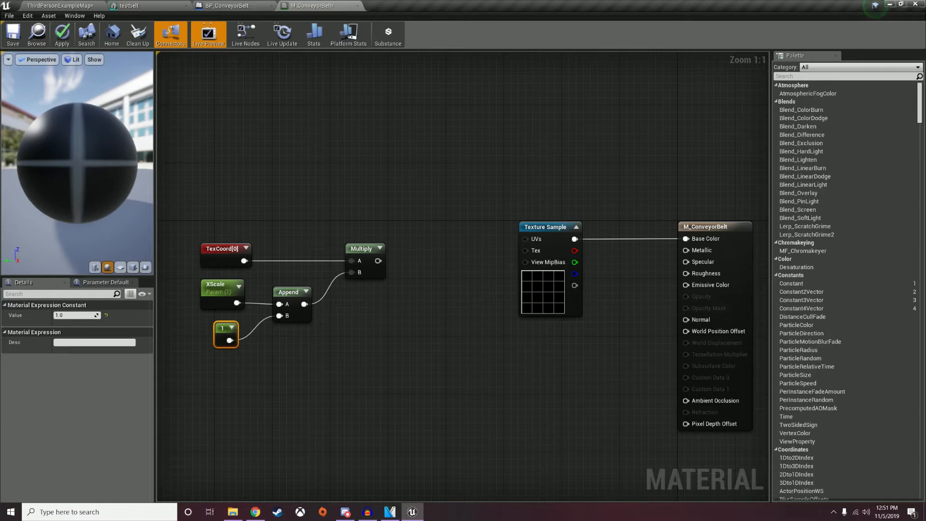
Delete an accidentally placed scalar parameter node.
{"action": "right_click_drag", "start_coordinate": [410, 321], "coordinate": [355, 338]}
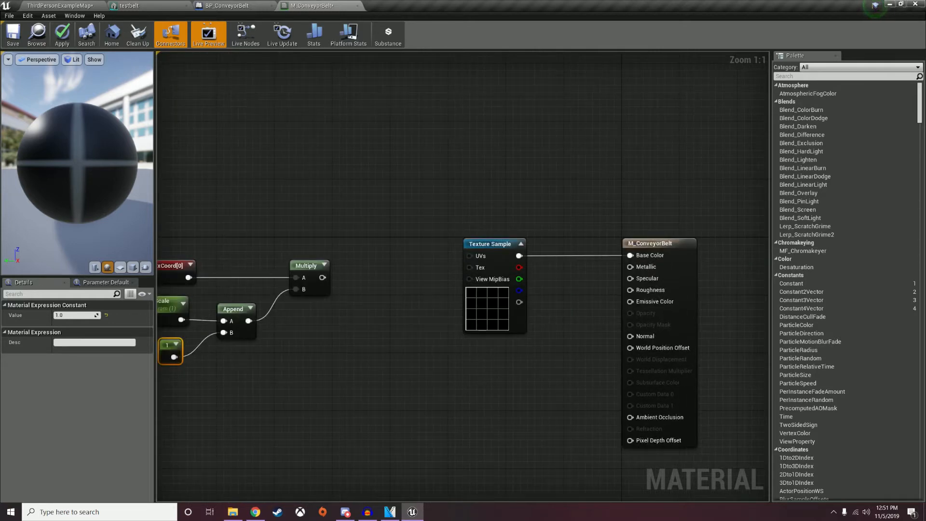
{"action": "key", "text": "s"}
{"action": "left_click", "coordinate": [364, 281]}
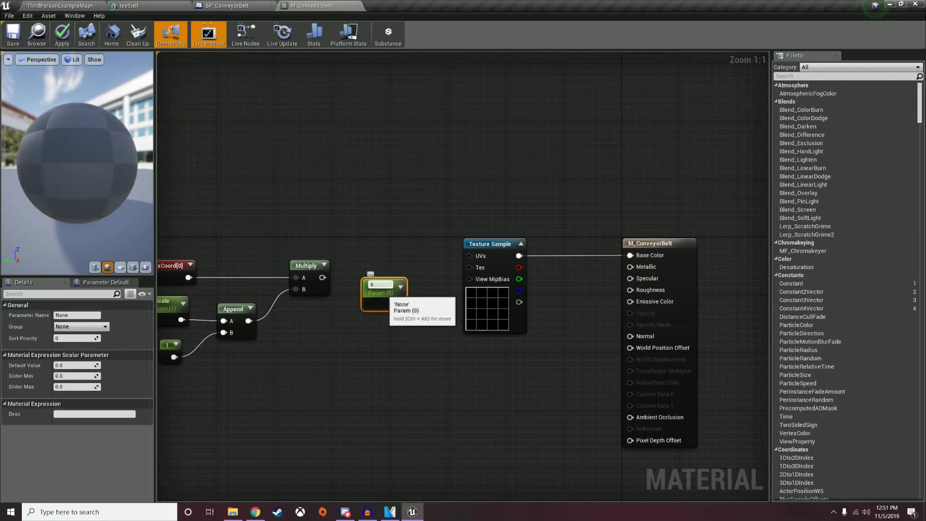
{"action": "right_click", "coordinate": [393, 295]}
{"action": "left_click", "coordinate": [418, 346]}
{"action": "right_click", "coordinate": [378, 286]}
Add a Subtract node taking Multiply as A, with Const B set to 0.6.
{"action": "type", "text": "sin"}
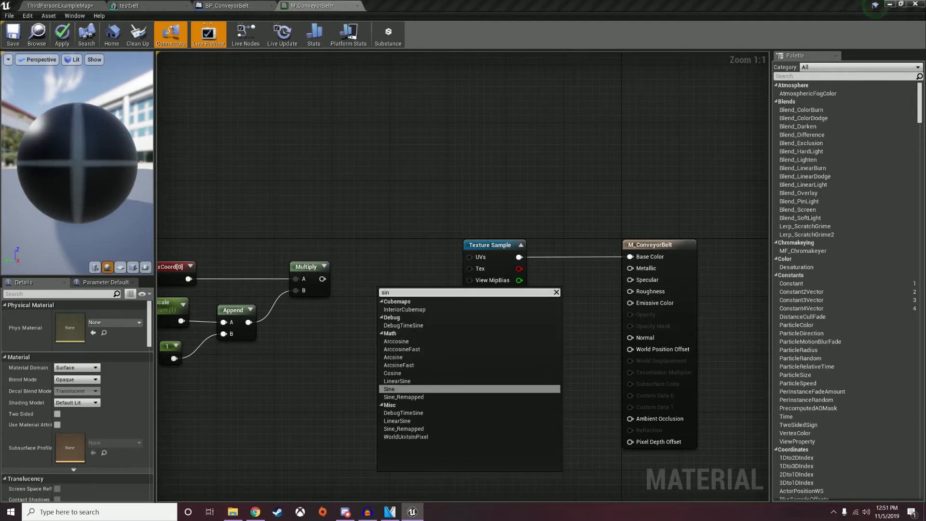
{"action": "key", "text": "BackSpace"}
{"action": "key", "text": "BackSpace"}
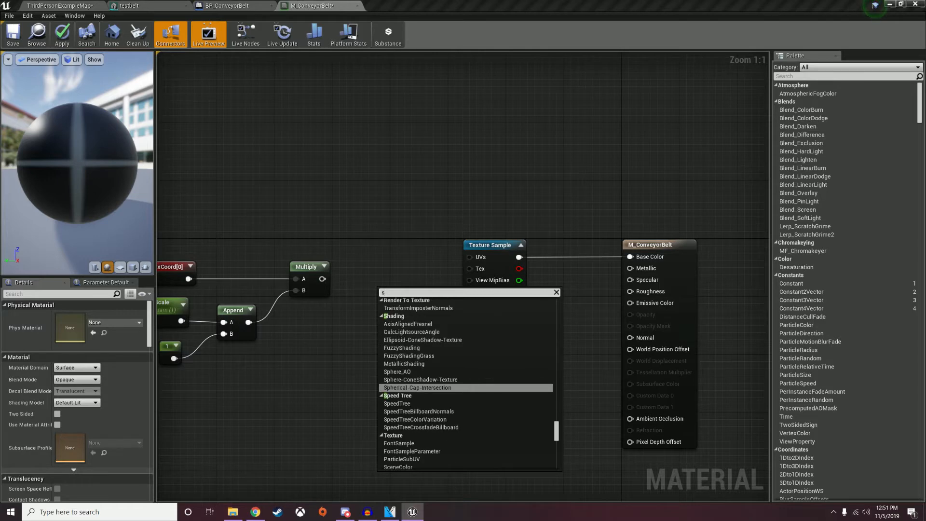
{"action": "type", "text": "ubtrac"}
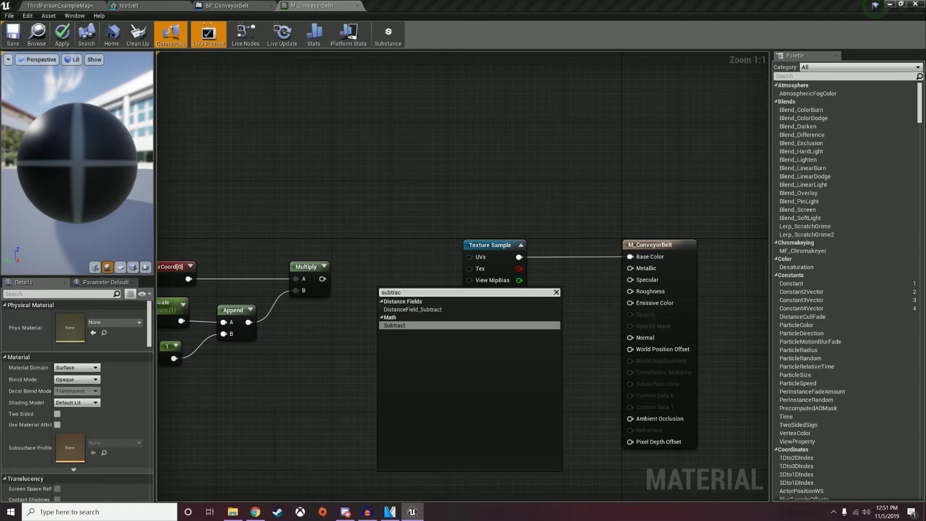
{"action": "key", "text": "Return"}
{"action": "left_click_drag", "start_coordinate": [410, 295], "coordinate": [387, 286]}
{"action": "left_click_drag", "start_coordinate": [323, 279], "coordinate": [362, 292]}
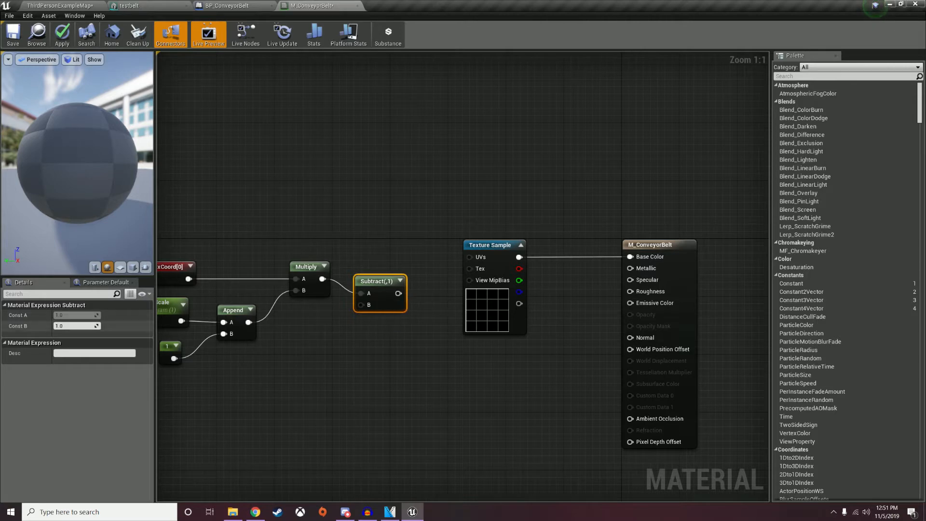
{"action": "left_click", "coordinate": [72, 326]}
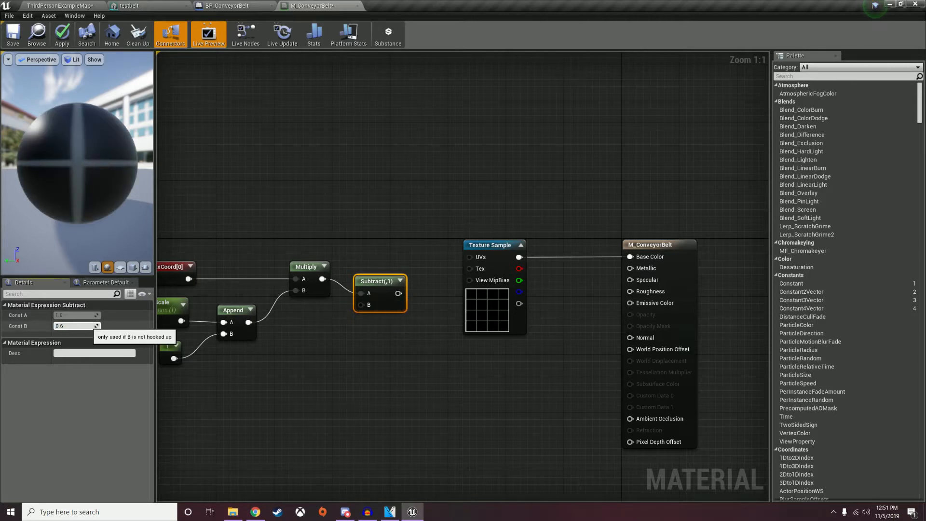
{"action": "key", "text": "Return"}
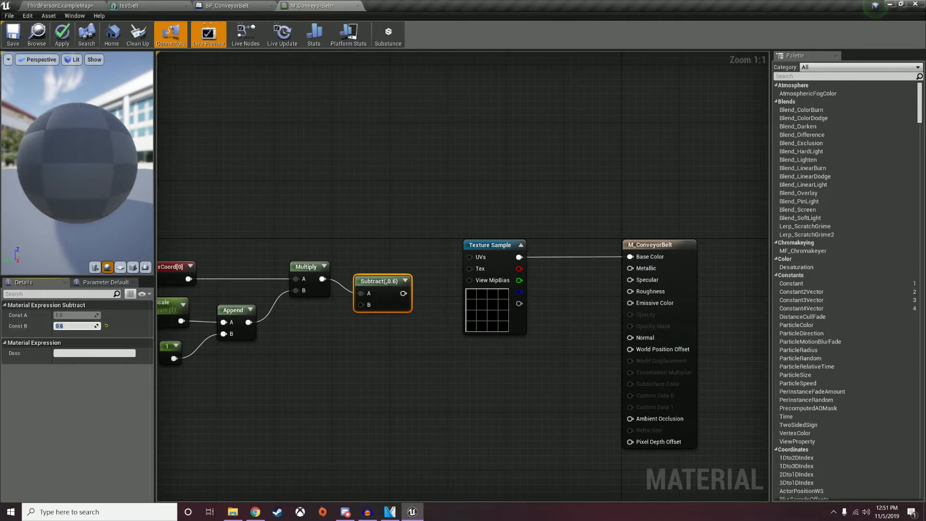
Regroup the UV nodes and connect Subtract's output to the Texture Sample's UVs.
{"action": "right_click_drag", "start_coordinate": [338, 357], "coordinate": [413, 362]}
{"action": "left_click_drag", "start_coordinate": [241, 221], "coordinate": [417, 339]}
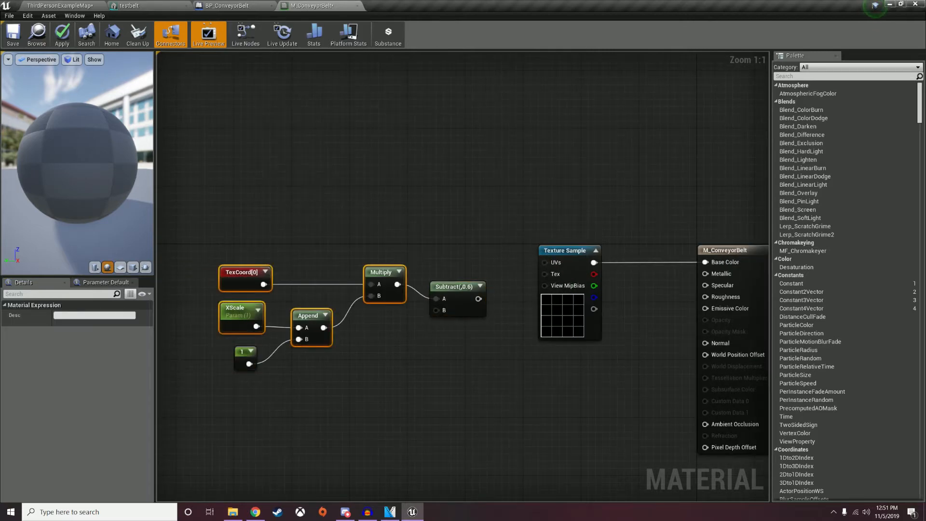
{"action": "left_click_drag", "start_coordinate": [468, 290], "coordinate": [410, 253]}
{"action": "left_click", "coordinate": [420, 242]}
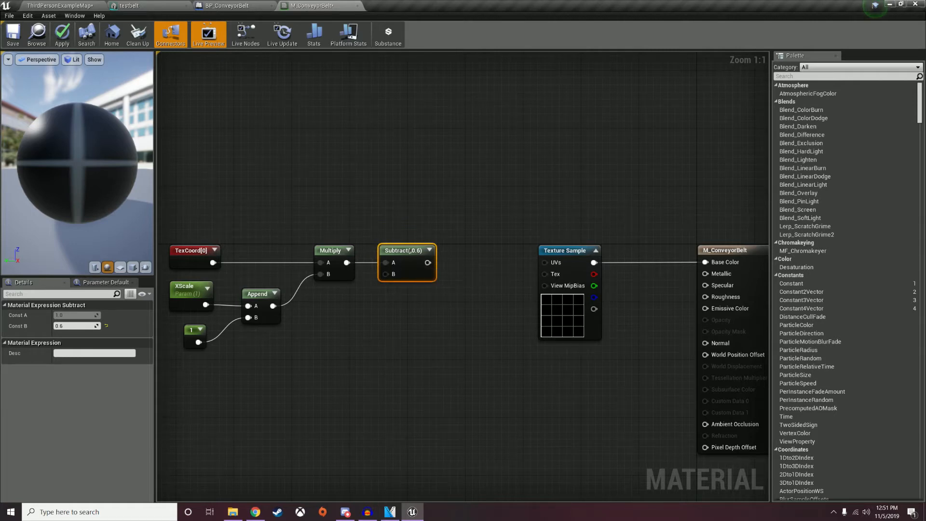
{"action": "left_click_drag", "start_coordinate": [427, 262], "coordinate": [546, 262]}
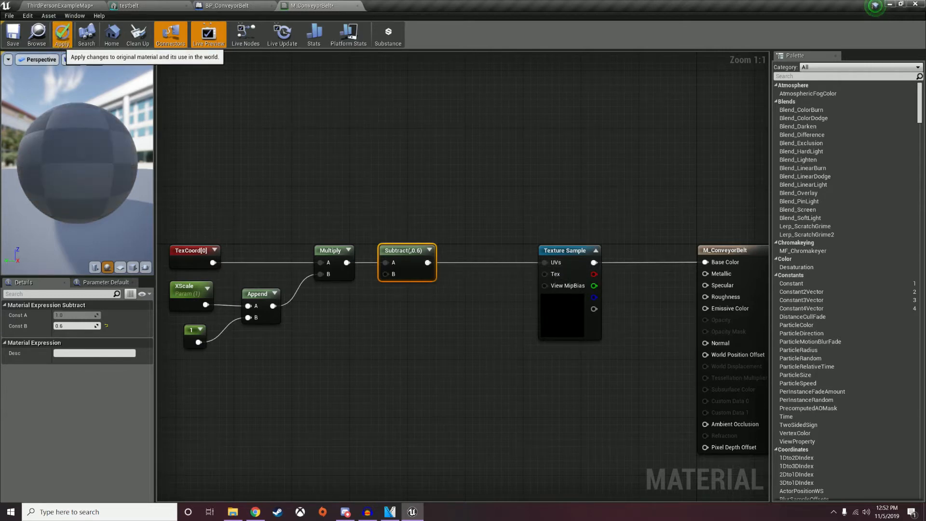
Apply and save the M_ConveyorBelt material.
{"action": "left_click", "coordinate": [62, 33]}
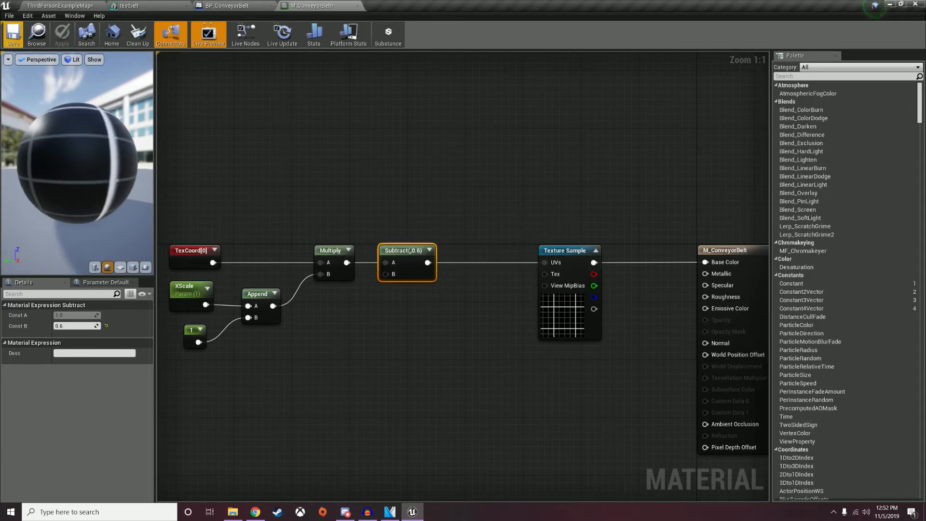
{"action": "left_click", "coordinate": [13, 33]}
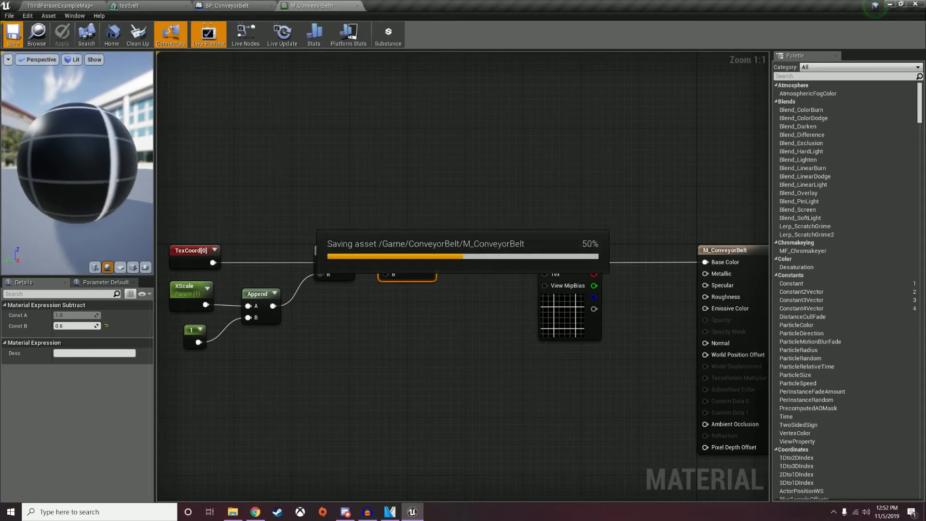
{"action": "left_click", "coordinate": [227, 5]}
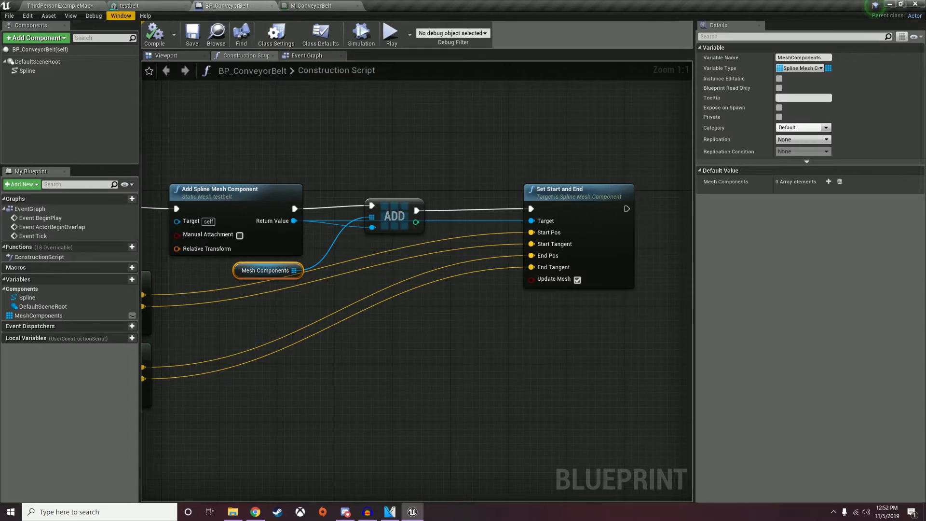
Assign M_ConveyorBelt to Element 0 of the testbelt static mesh.
{"action": "left_click", "coordinate": [129, 6]}
{"action": "left_click", "coordinate": [844, 108]}
{"action": "type", "text": "c"}
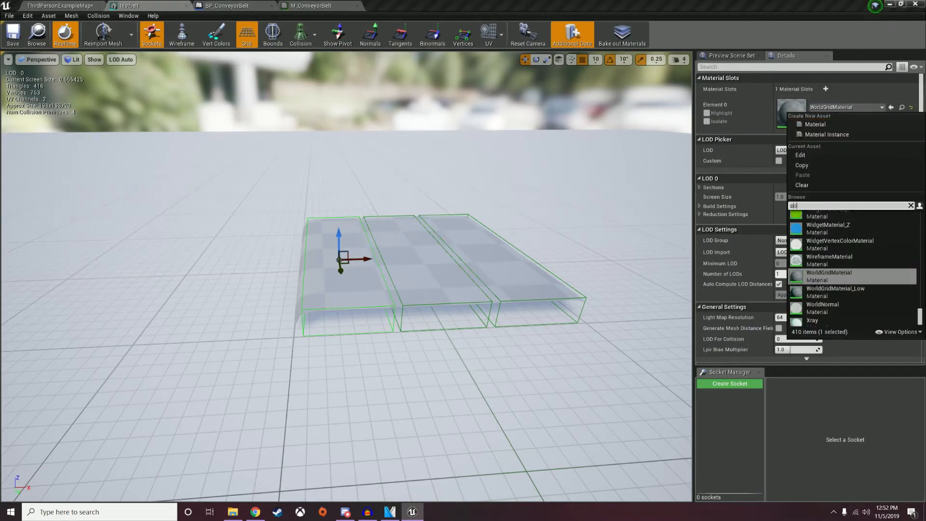
{"action": "type", "text": "onve"}
{"action": "key", "text": "Return"}
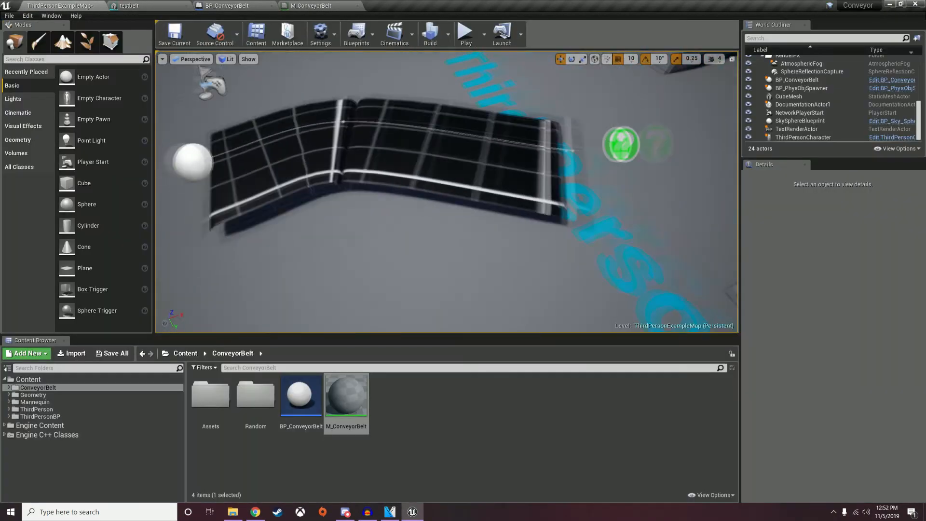
Select the conveyor belt and move its spline end point to reshape the belt.
{"action": "left_click", "coordinate": [550, 250]}
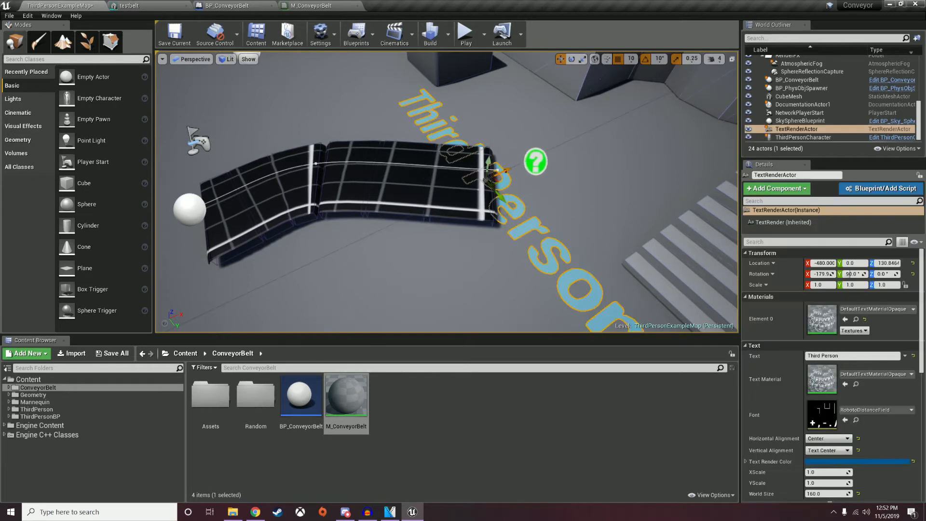
{"action": "left_click", "coordinate": [417, 187]}
{"action": "left_click", "coordinate": [498, 170]}
{"action": "mouse_move", "coordinate": [510, 170]}
{"action": "left_mouse_down"}
{"action": "mouse_move", "coordinate": [608, 146]}
{"action": "mouse_move", "coordinate": [443, 149]}
{"action": "mouse_move", "coordinate": [488, 193]}
{"action": "mouse_move", "coordinate": [583, 115]}
{"action": "mouse_move", "coordinate": [405, 174]}
{"action": "mouse_move", "coordinate": [589, 299]}
{"action": "mouse_move", "coordinate": [622, 311]}
{"action": "mouse_move", "coordinate": [695, 186]}
{"action": "mouse_move", "coordinate": [536, 169]}
{"action": "mouse_move", "coordinate": [556, 176]}
{"action": "mouse_move", "coordinate": [537, 163]}
{"action": "left_mouse_up"}
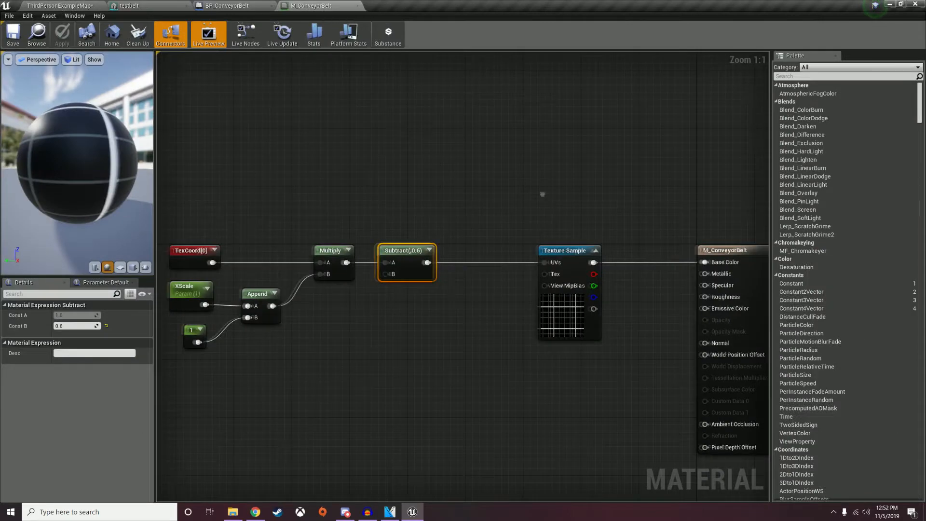
In the Construction Script, drag a new connection from the spline mesh's Return Value.
{"action": "right_click_drag", "start_coordinate": [542, 194], "coordinate": [404, 196]}
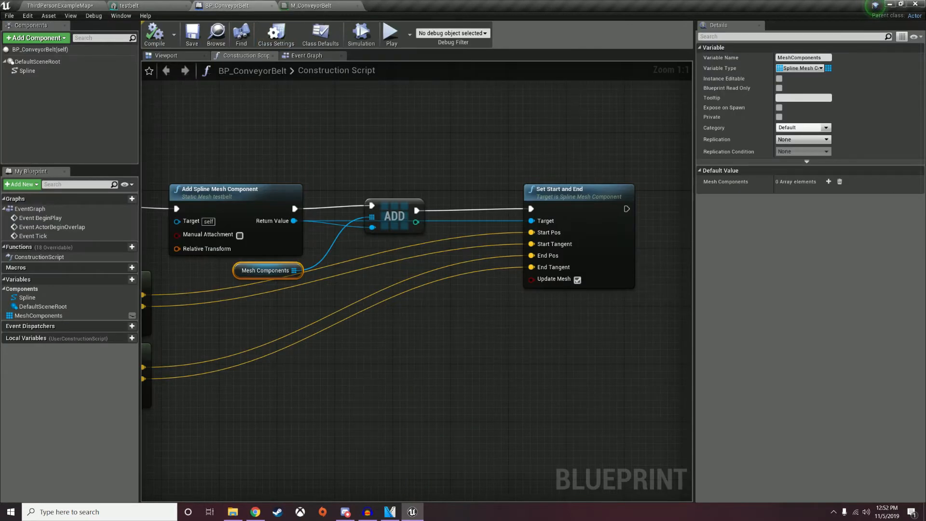
{"action": "right_click_drag", "start_coordinate": [434, 241], "coordinate": [216, 249]}
{"action": "right_click_drag", "start_coordinate": [468, 360], "coordinate": [587, 346]}
{"action": "left_click_drag", "start_coordinate": [193, 216], "coordinate": [438, 321]}
Add a reroute on the Return Value wire and a Set Scalar Parameter Value on Materials node.
{"action": "type", "text": "rero"}
{"action": "key", "text": "Return"}
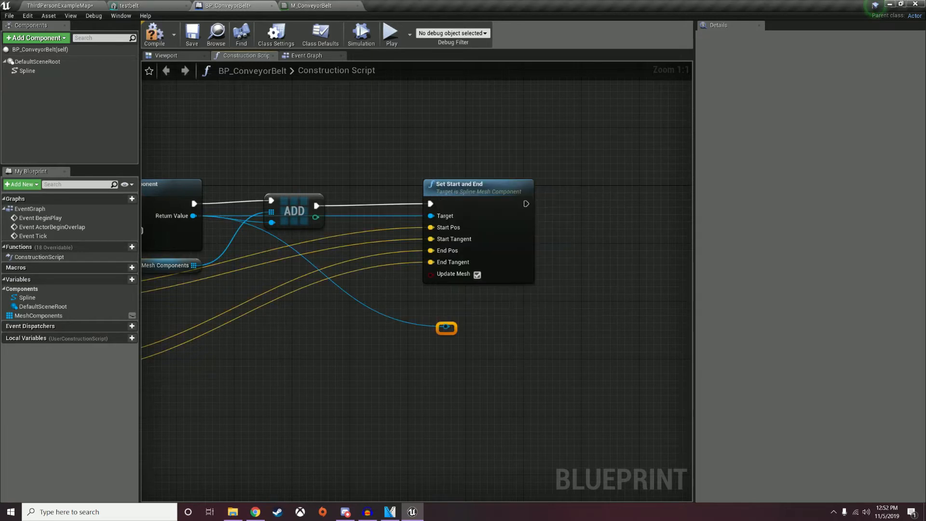
{"action": "left_click_drag", "start_coordinate": [452, 328], "coordinate": [587, 265]}
{"action": "type", "text": "set scalar"}
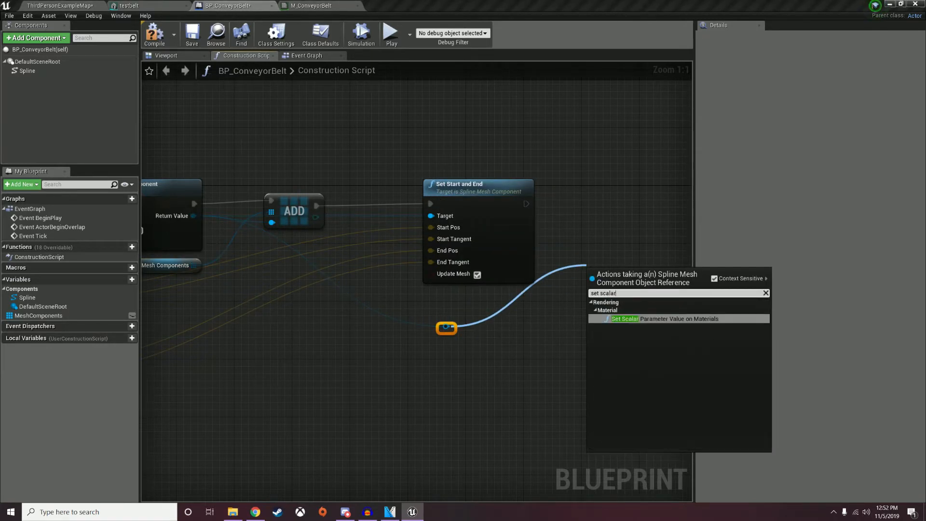
{"action": "key", "text": "Return"}
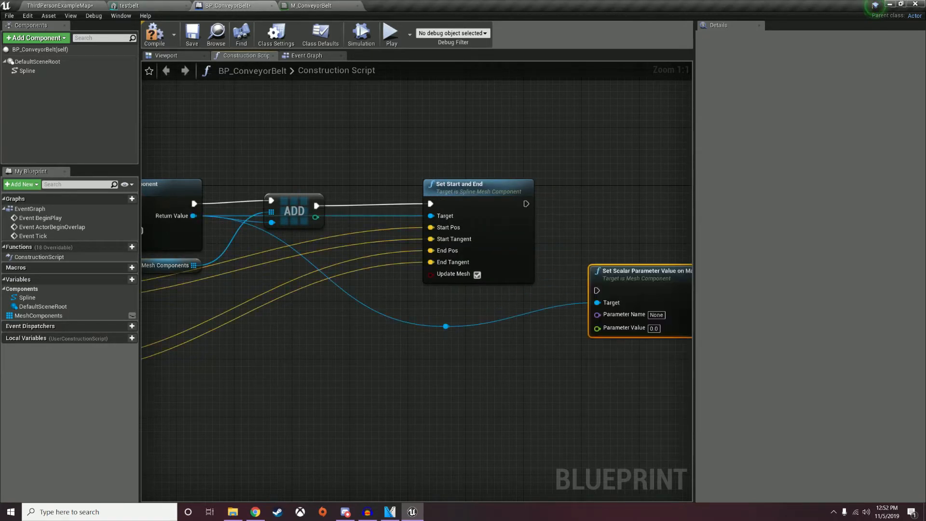
Set Parameter Name to XScale and chain the node after Set Start and End.
{"action": "left_click_drag", "start_coordinate": [627, 275], "coordinate": [649, 203]}
{"action": "right_click_drag", "start_coordinate": [676, 234], "coordinate": [443, 238]}
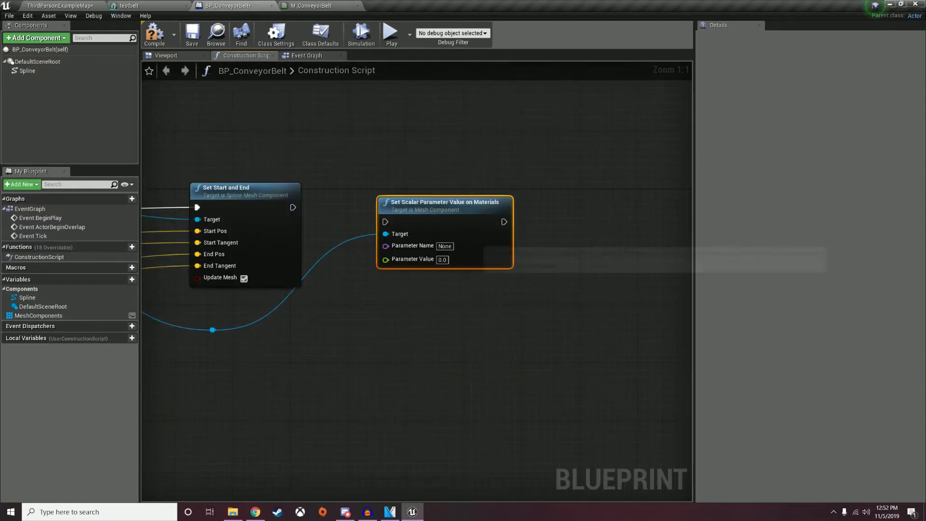
{"action": "left_click", "coordinate": [446, 246]}
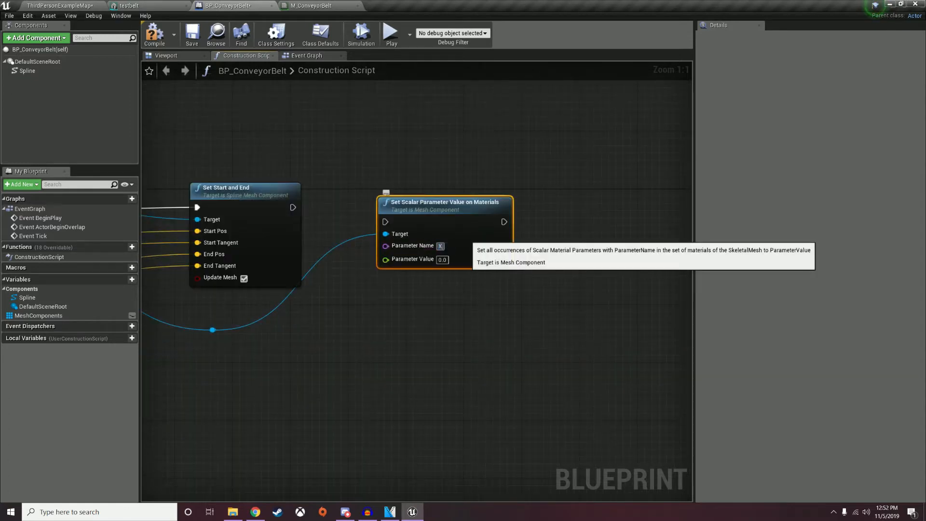
{"action": "left_click_drag", "start_coordinate": [293, 207], "coordinate": [385, 222]}
{"action": "left_click_drag", "start_coordinate": [438, 214], "coordinate": [445, 200]}
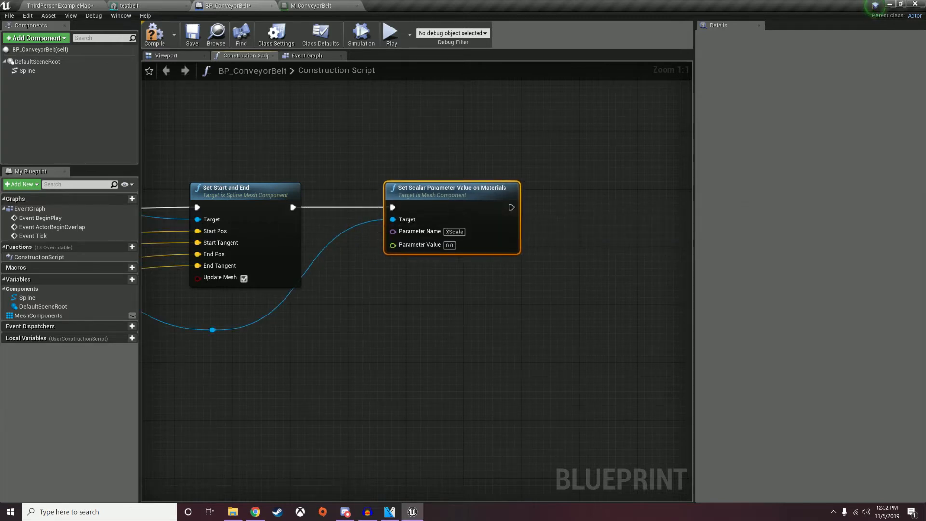
{"action": "left_click_drag", "start_coordinate": [212, 329], "coordinate": [242, 316]}
{"action": "right_click_drag", "start_coordinate": [242, 316], "coordinate": [925, 286]}
{"action": "right_click_drag", "start_coordinate": [463, 332], "coordinate": [555, 278]}
{"action": "right_click", "coordinate": [556, 277]}
Duplicate the Spline getter and add Get Distance Along Spline at Spline Point for index minus one.
{"action": "right_click_drag", "start_coordinate": [415, 266], "coordinate": [380, 199]}
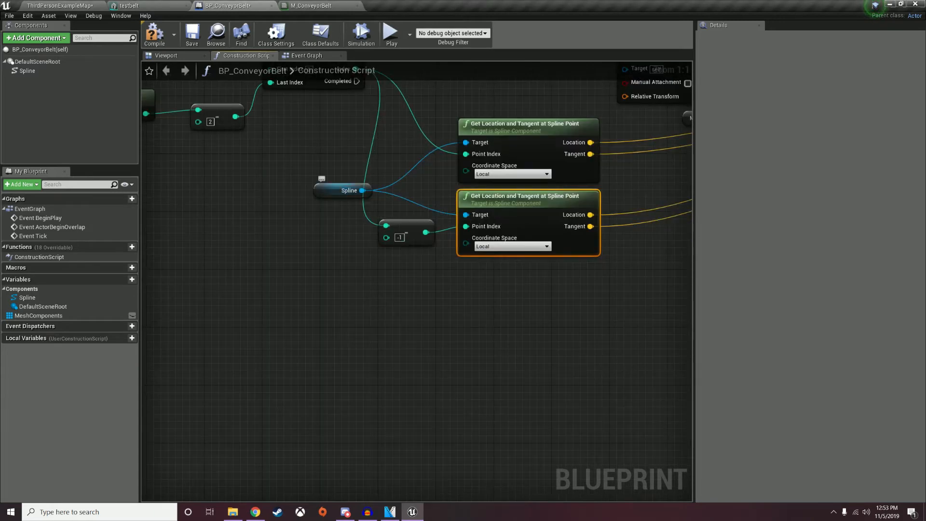
{"action": "left_click", "coordinate": [342, 190]}
{"action": "key", "text": "ctrl+v"}
{"action": "left_click_drag", "start_coordinate": [322, 347], "coordinate": [337, 304]}
{"action": "left_click_drag", "start_coordinate": [399, 315], "coordinate": [448, 316]}
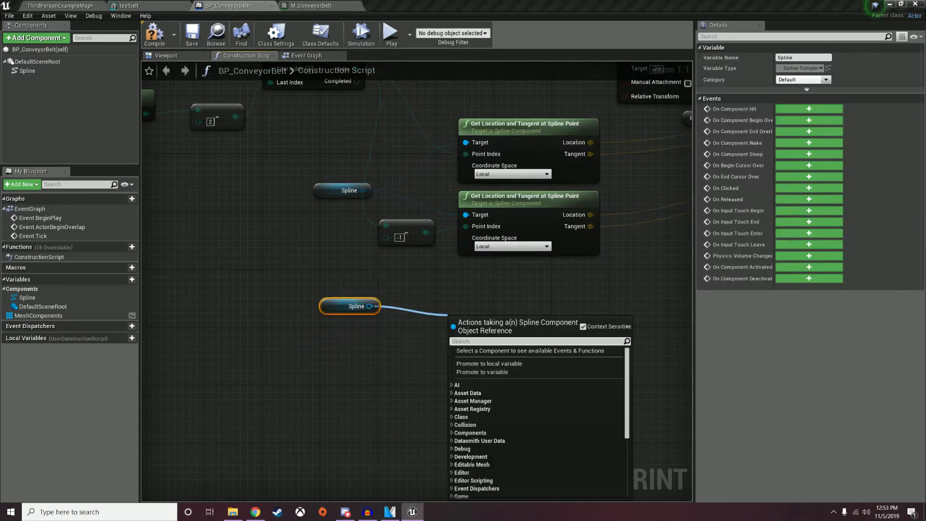
{"action": "type", "text": "get dist"}
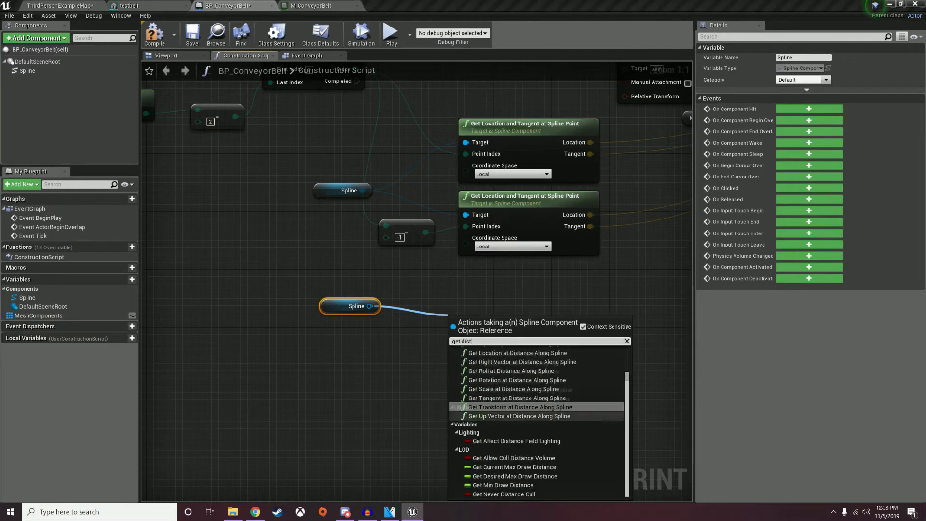
{"action": "type", "text": "ance alo"}
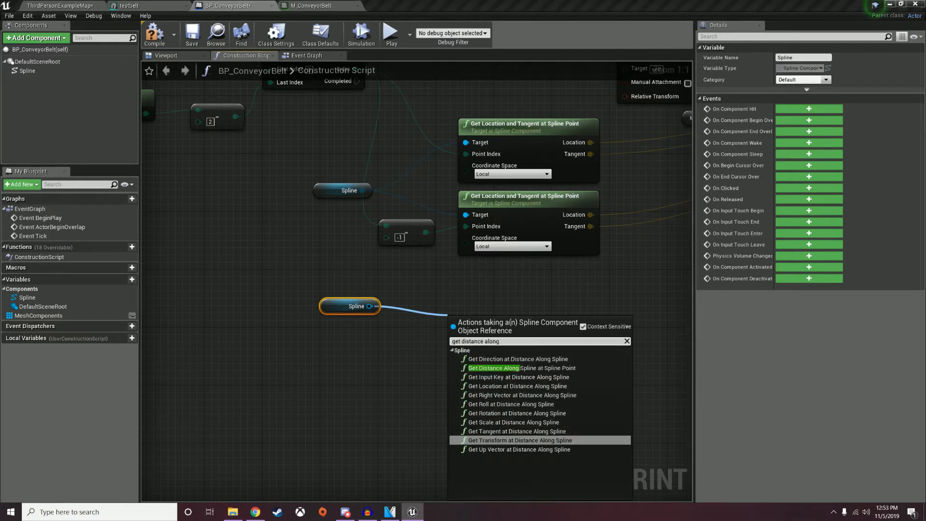
{"action": "type", "text": "ng"}
{"action": "left_click", "coordinate": [522, 368]}
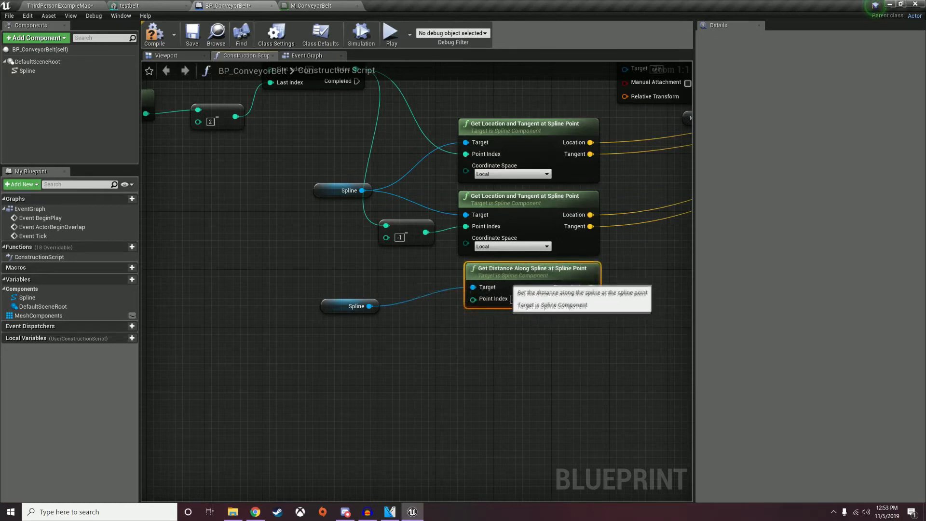
{"action": "left_click_drag", "start_coordinate": [426, 232], "coordinate": [467, 300]}
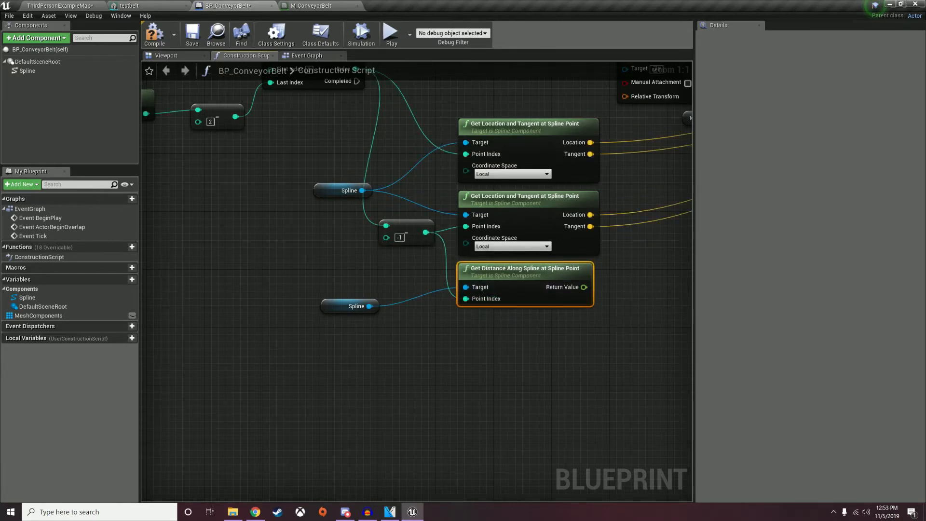
{"action": "right_click_drag", "start_coordinate": [473, 323], "coordinate": [515, 424]}
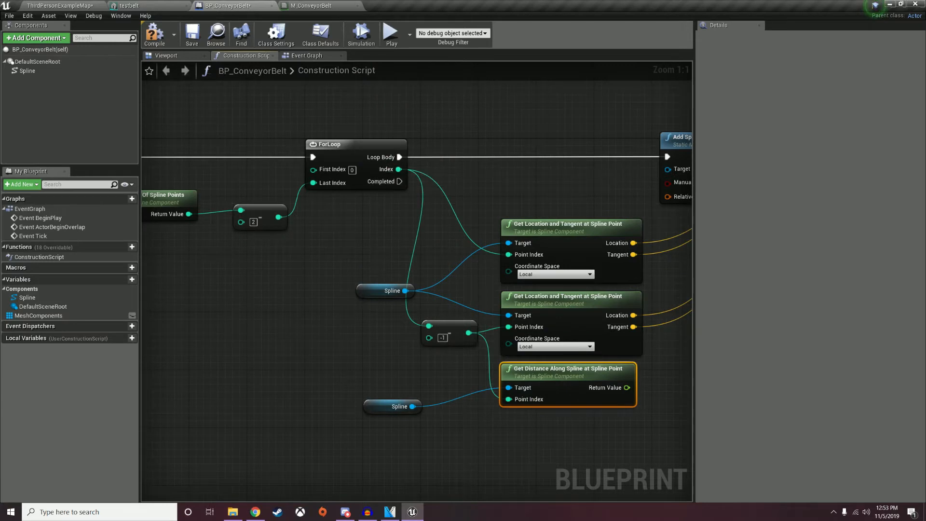
Duplicate the distance node for the loop's current Index, targeting the second Spline.
{"action": "key", "text": "ctrl+w"}
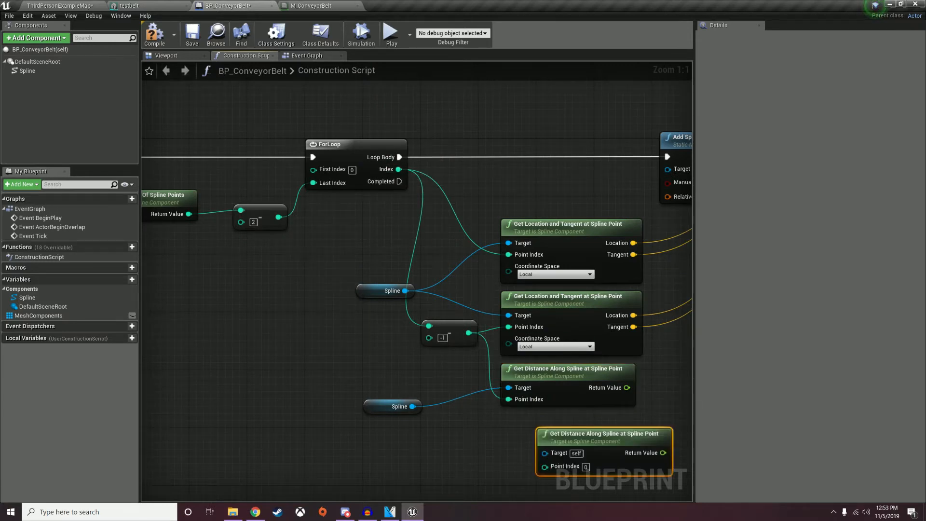
{"action": "left_click_drag", "start_coordinate": [399, 169], "coordinate": [508, 453]}
{"action": "left_click_drag", "start_coordinate": [413, 407], "coordinate": [509, 439]}
{"action": "right_click_drag", "start_coordinate": [574, 434], "coordinate": [347, 388]}
Subtract the second spline distance from the first with a float minus float node.
{"action": "left_click_drag", "start_coordinate": [399, 343], "coordinate": [494, 343]}
{"action": "type", "text": "subtra"}
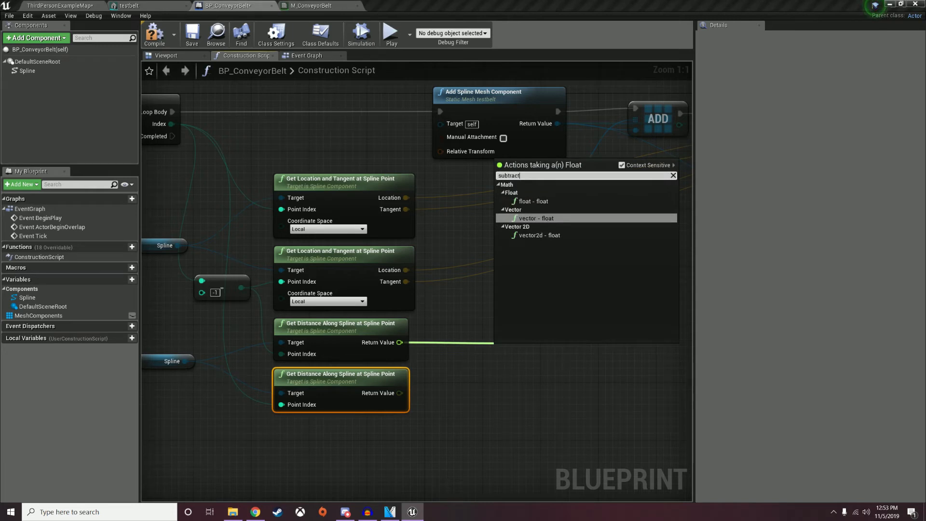
{"action": "type", "text": "ct"}
{"action": "key", "text": "Up"}
{"action": "key", "text": "Return"}
{"action": "left_click_drag", "start_coordinate": [399, 393], "coordinate": [460, 357]}
{"action": "right_click_drag", "start_coordinate": [469, 339], "coordinate": [495, 331]}
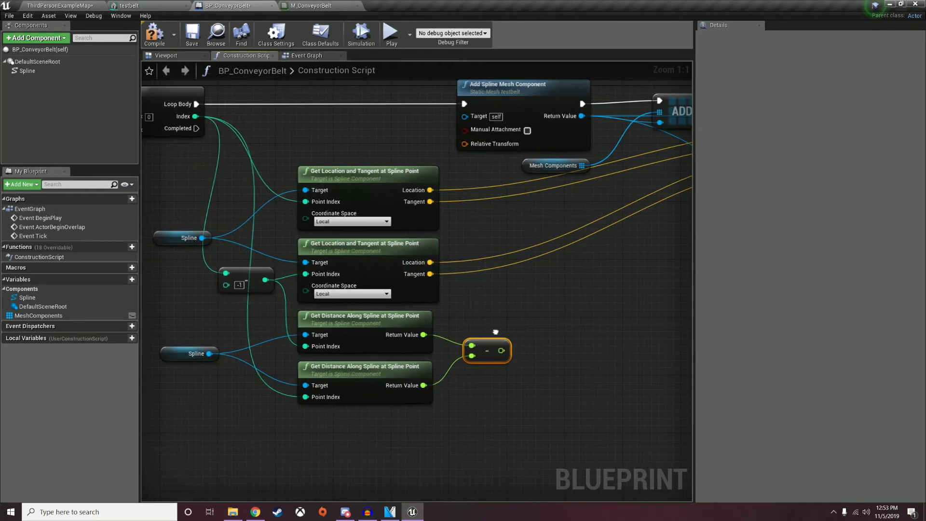
{"action": "left_click_drag", "start_coordinate": [500, 351], "coordinate": [554, 343]}
{"action": "type", "text": "m"}
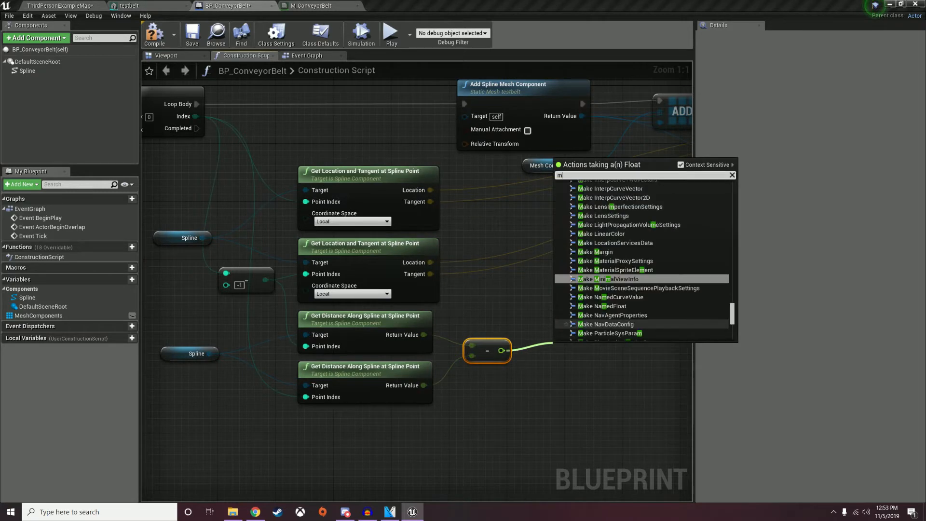
{"action": "type", "text": "ulti"}
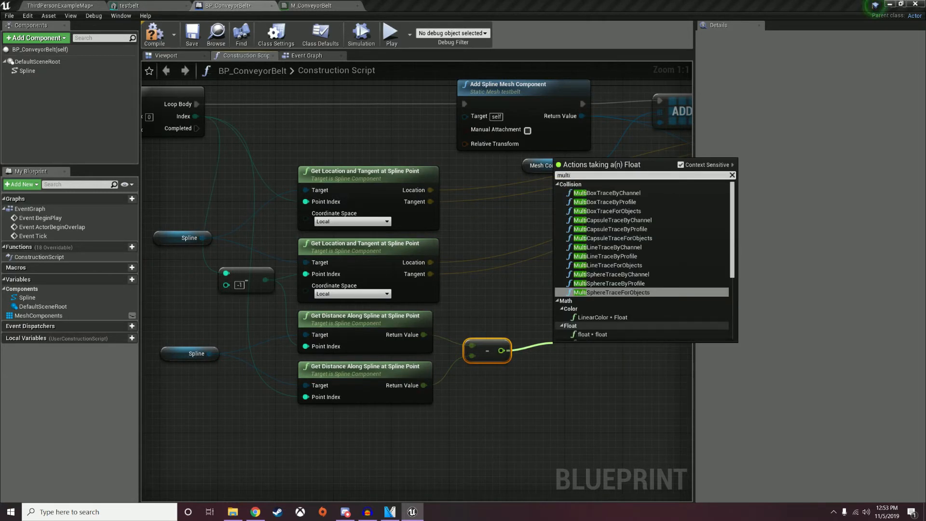
{"action": "key", "text": "BackSpace"}
{"action": "key", "text": "BackSpace"}
{"action": "key", "text": "BackSpace"}
{"action": "key", "text": "BackSpace"}
{"action": "type", "text": "divi"}
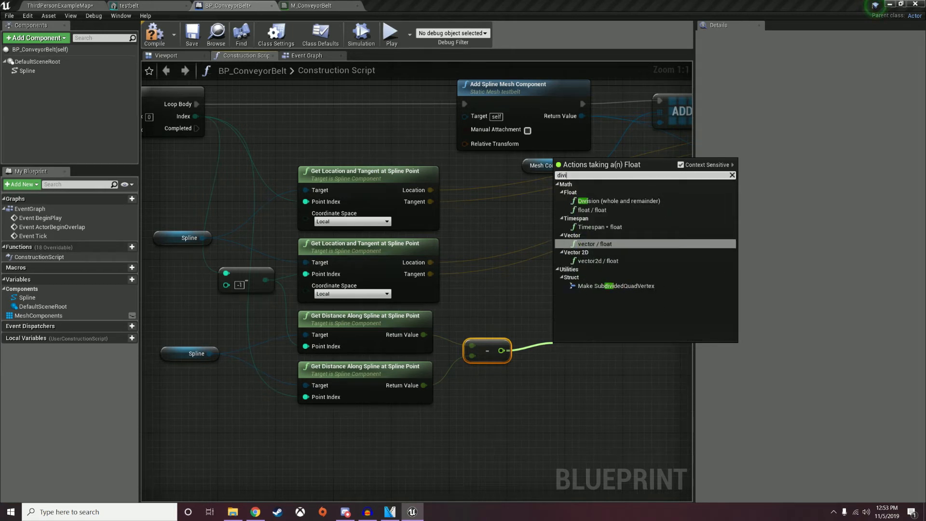
Divide the distance difference by 200.0 with a float divide node.
{"action": "left_click", "coordinate": [593, 210]}
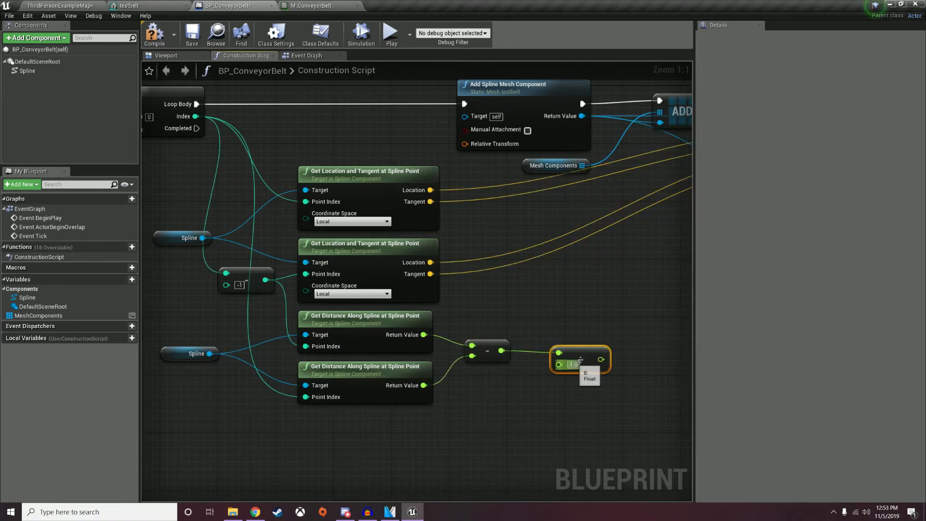
{"action": "key", "text": "Return"}
{"action": "left_click_drag", "start_coordinate": [590, 358], "coordinate": [570, 359]}
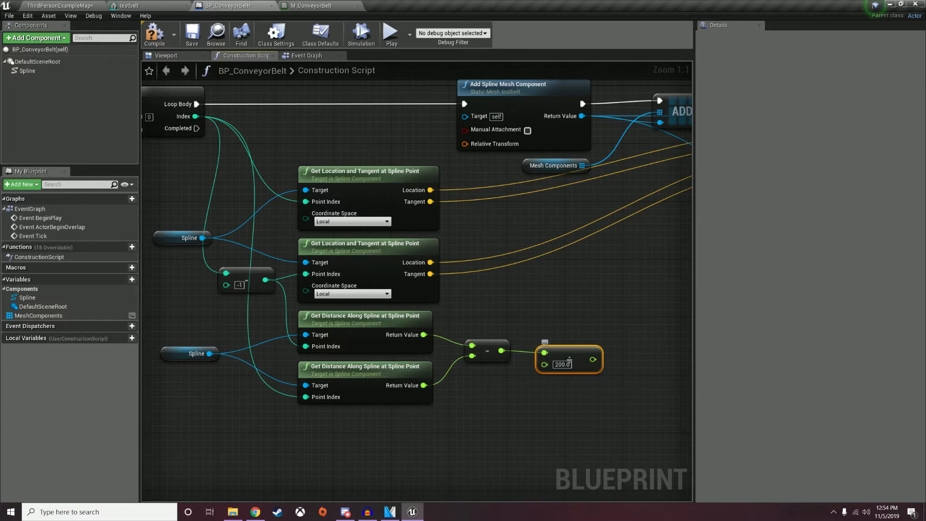
{"action": "right_click_drag", "start_coordinate": [569, 359], "coordinate": [490, 353]}
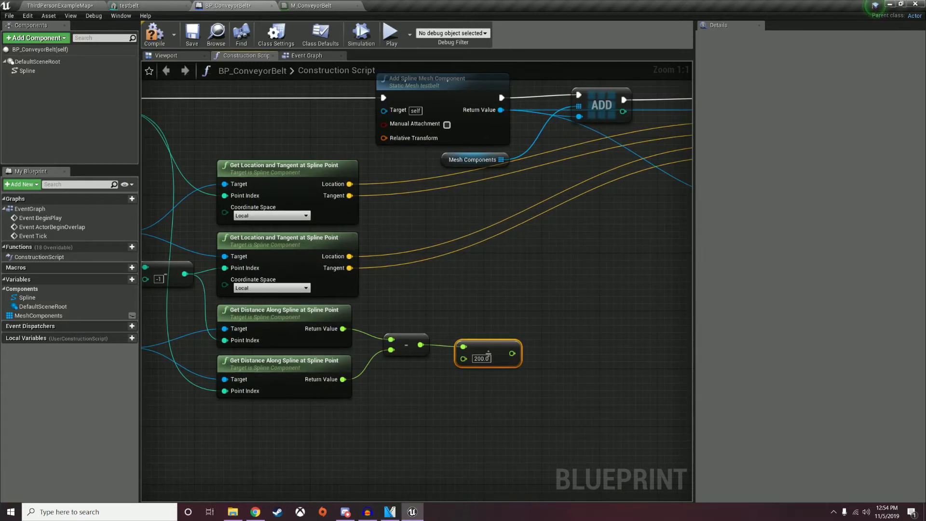
Feed the division result into XScale's Parameter Value and compile BP_ConveyorBelt.
{"action": "left_click_drag", "start_coordinate": [512, 353], "coordinate": [544, 152]}
{"action": "right_click_drag", "start_coordinate": [544, 152], "coordinate": [535, 204]}
{"action": "left_click", "coordinate": [153, 37]}
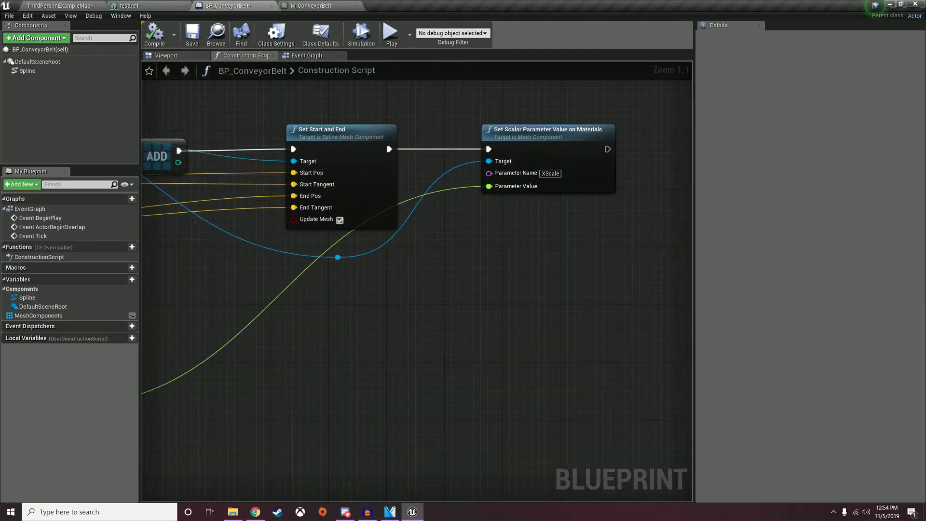
{"action": "left_click", "coordinate": [60, 6]}
Drag the belt's last spline point so the belt ends sooner with a bend.
{"action": "right_click_drag", "start_coordinate": [429, 270], "coordinate": [411, 263]}
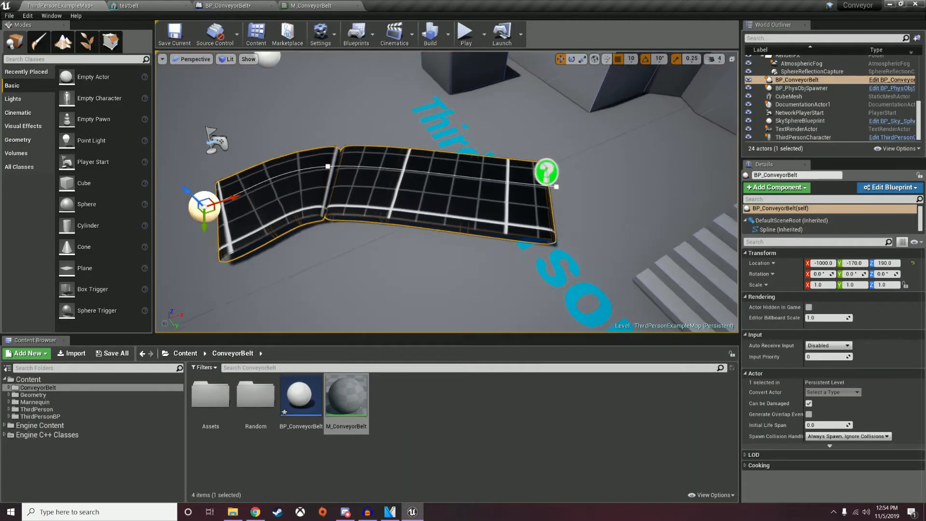
{"action": "left_click", "coordinate": [556, 187]}
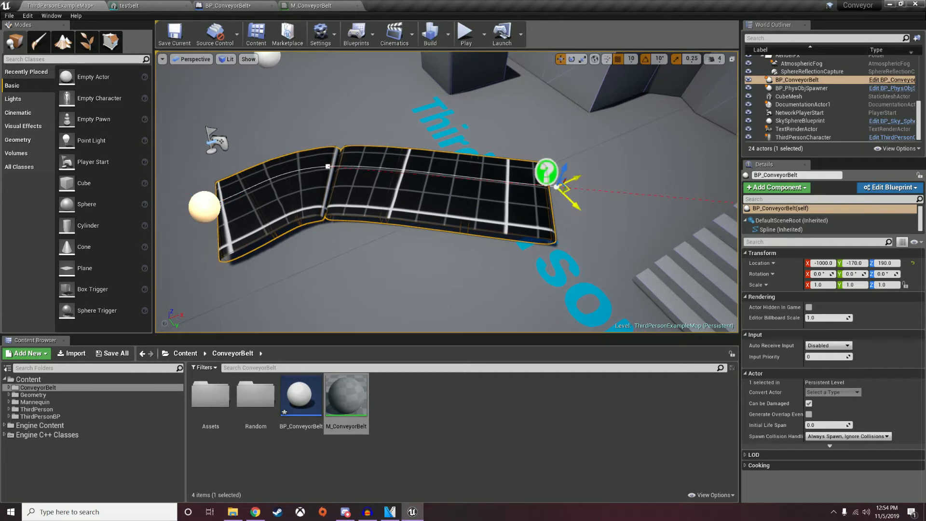
{"action": "mouse_move", "coordinate": [569, 189]}
{"action": "left_mouse_down"}
{"action": "mouse_move", "coordinate": [428, 166]}
{"action": "mouse_move", "coordinate": [606, 178]}
{"action": "mouse_move", "coordinate": [422, 173]}
{"action": "mouse_move", "coordinate": [625, 168]}
{"action": "mouse_move", "coordinate": [586, 168]}
{"action": "mouse_move", "coordinate": [444, 207]}
{"action": "mouse_move", "coordinate": [554, 216]}
{"action": "mouse_move", "coordinate": [541, 267]}
{"action": "mouse_move", "coordinate": [680, 309]}
{"action": "mouse_move", "coordinate": [712, 198]}
{"action": "mouse_move", "coordinate": [733, 186]}
{"action": "left_mouse_up"}
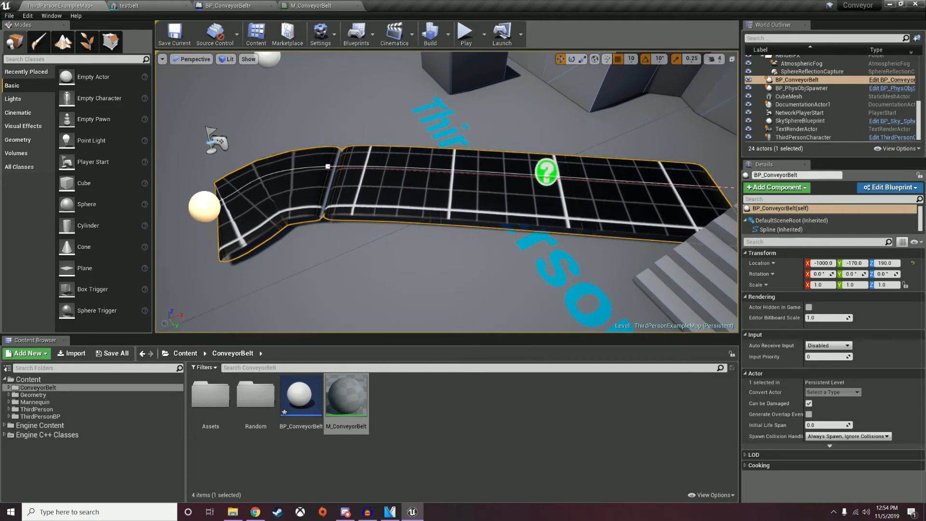
{"action": "right_click_drag", "start_coordinate": [482, 193], "coordinate": [555, 193]}
{"action": "left_click_drag", "start_coordinate": [628, 124], "coordinate": [451, 156]}
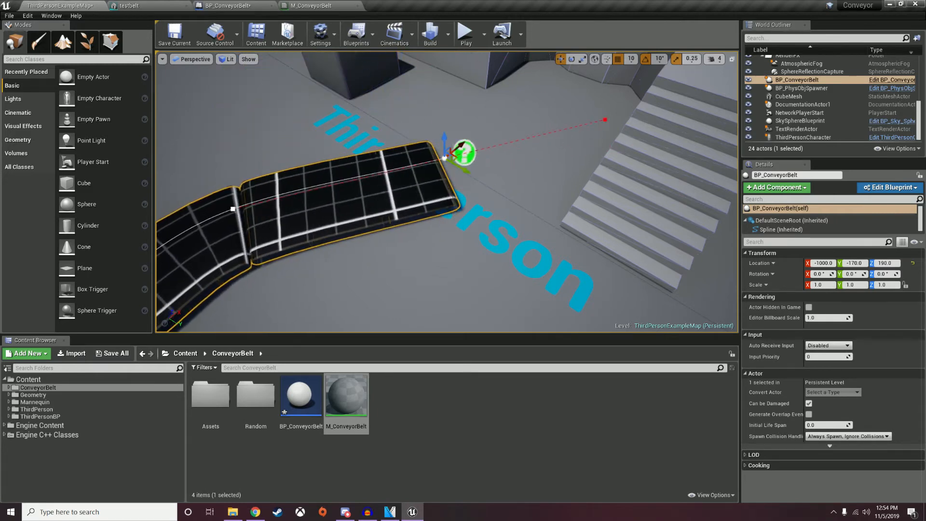
{"action": "left_click", "coordinate": [237, 5]}
{"action": "right_click_drag", "start_coordinate": [493, 215], "coordinate": [562, 225]}
{"action": "right_click_drag", "start_coordinate": [350, 247], "coordinate": [303, 216]}
{"action": "scroll", "coordinate": [303, 216], "scroll_direction": "down", "scroll_amount": 2}
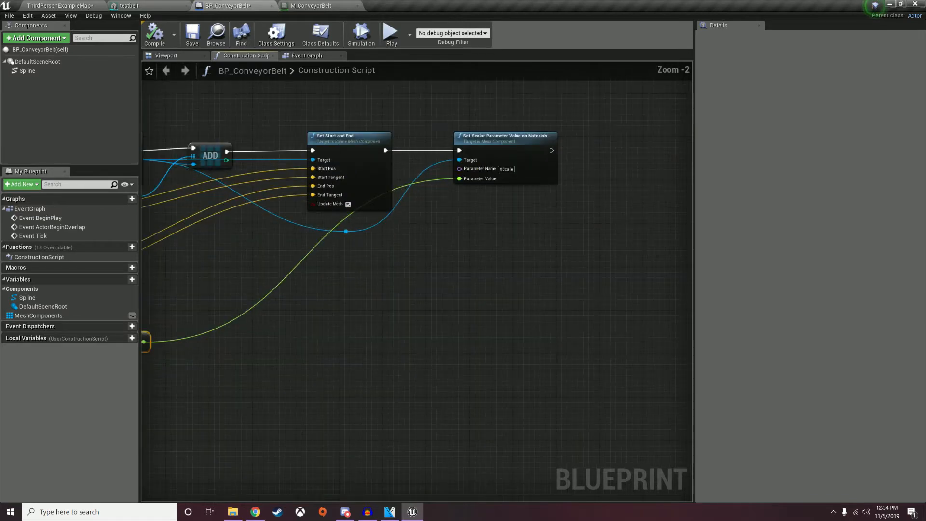
{"action": "right_click_drag", "start_coordinate": [350, 212], "coordinate": [549, 202]}
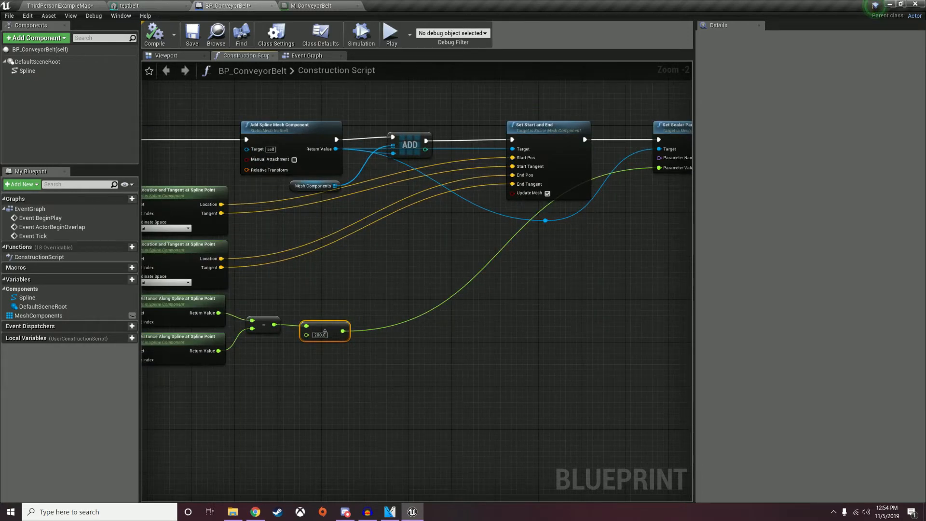
{"action": "right_click_drag", "start_coordinate": [448, 336], "coordinate": [465, 284]}
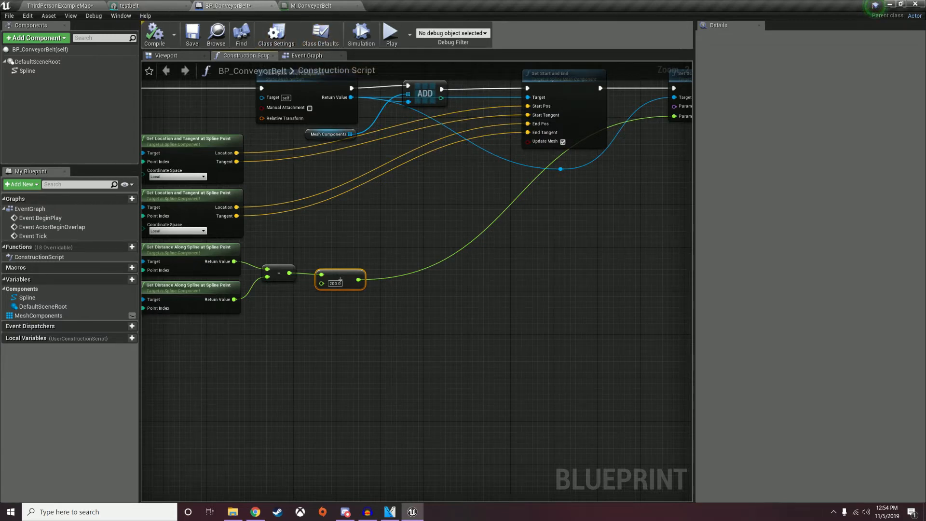
{"action": "left_click", "coordinate": [60, 5]}
Duplicate the testbelt static mesh in the Assets folder and name the copy 'beltoverlapper'.
{"action": "double_click", "coordinate": [210, 398]}
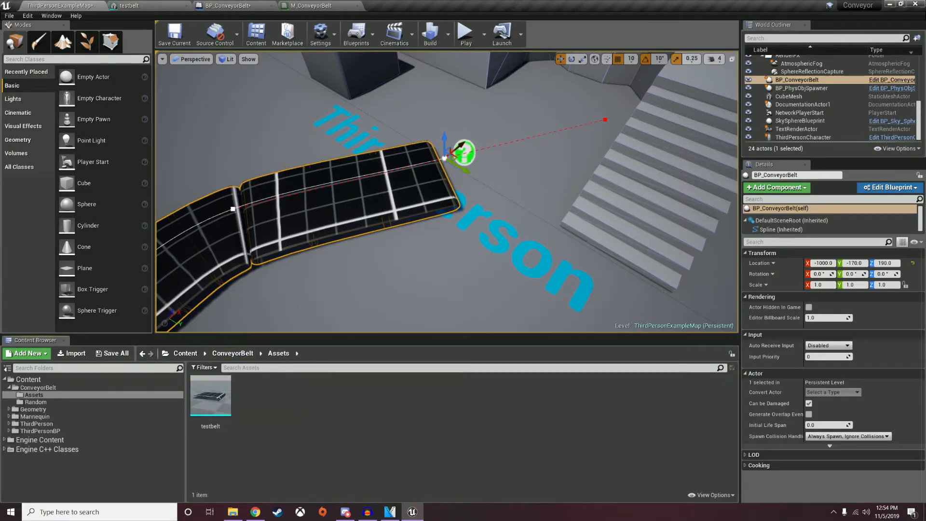
{"action": "right_click", "coordinate": [215, 403]}
{"action": "left_click", "coordinate": [247, 252]}
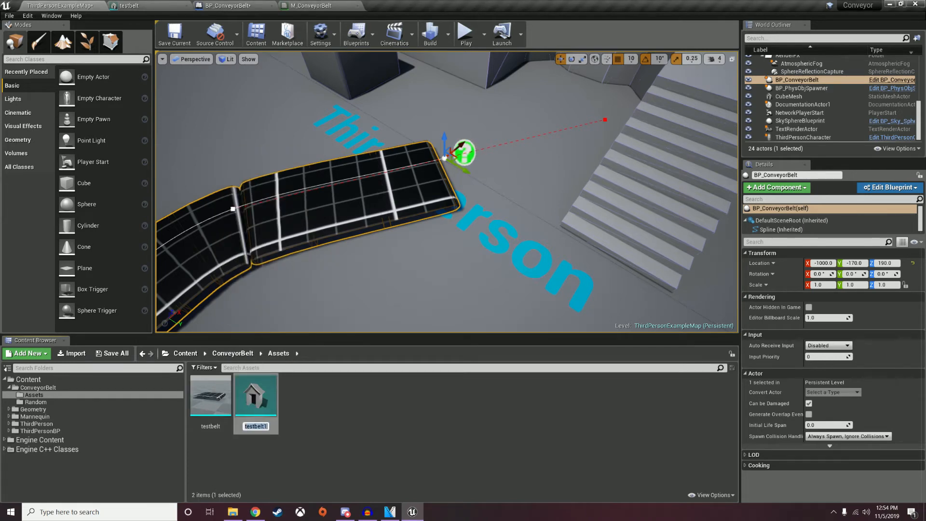
{"action": "type", "text": "beltoverlapper"}
{"action": "key", "text": "Return"}
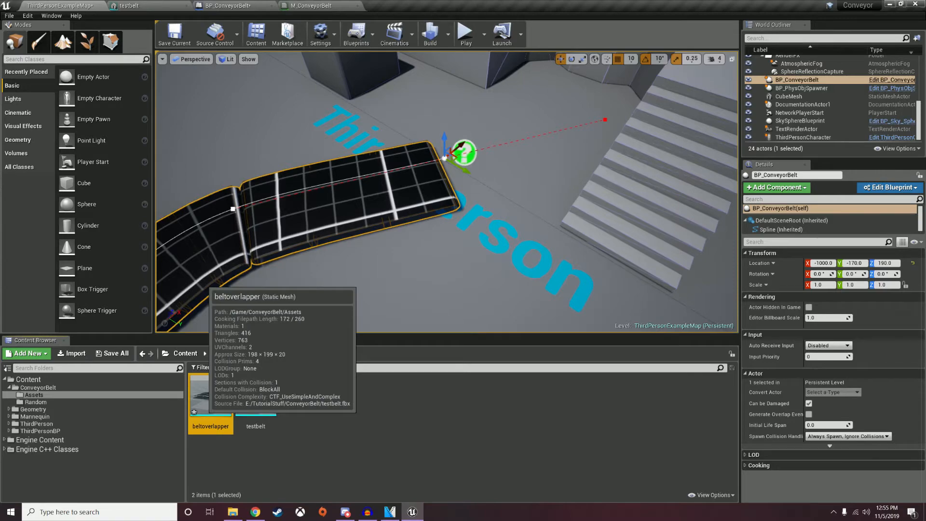
Open beltoverlapper, show its simple collision, and set scale snapping to 0.03125.
{"action": "double_click", "coordinate": [211, 398]}
{"action": "left_click", "coordinate": [302, 36]}
{"action": "left_click", "coordinate": [318, 61]}
{"action": "right_click_drag", "start_coordinate": [347, 213], "coordinate": [201, 257]}
{"action": "left_click", "coordinate": [434, 408]}
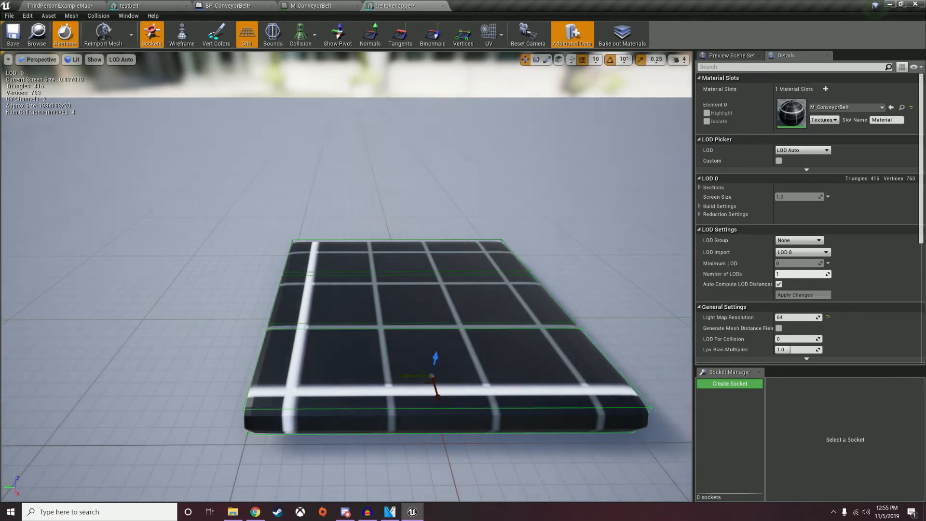
{"action": "left_click", "coordinate": [547, 59]}
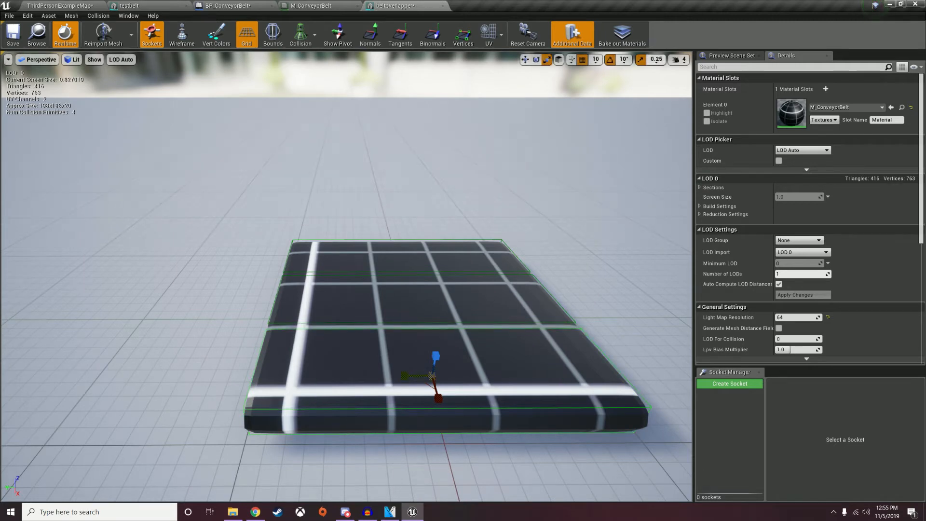
{"action": "left_click", "coordinate": [656, 60]}
{"action": "left_click", "coordinate": [685, 138]}
Shrink the front and back collision boxes inward and delete the middle box.
{"action": "left_click_drag", "start_coordinate": [438, 398], "coordinate": [401, 376]}
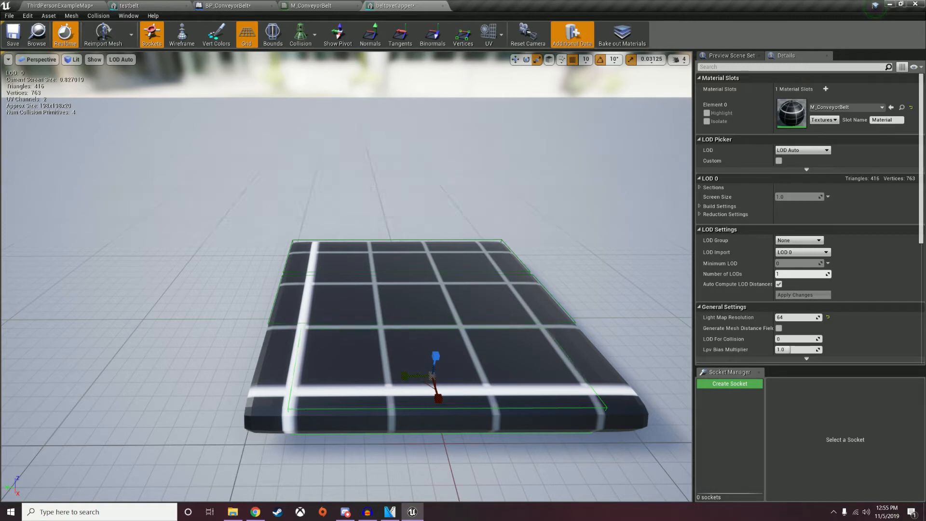
{"action": "left_click", "coordinate": [407, 323]}
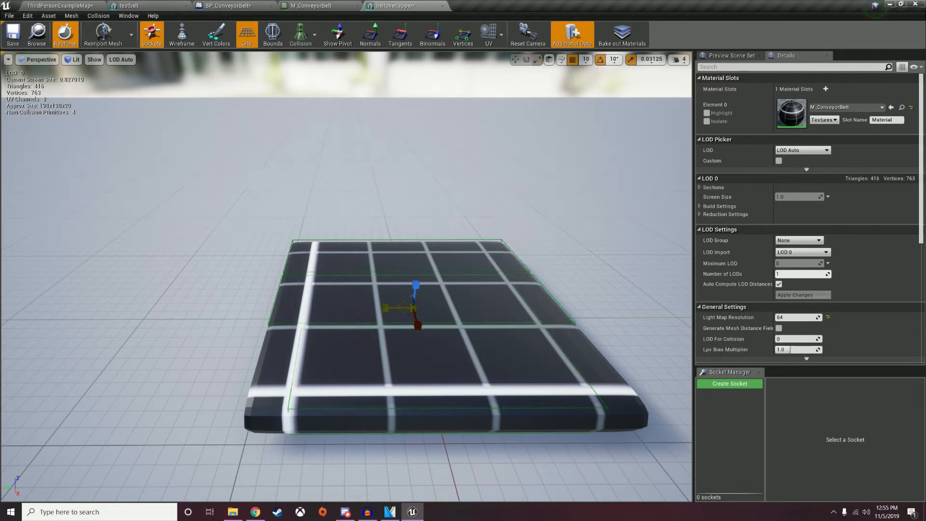
{"action": "left_click", "coordinate": [400, 265]}
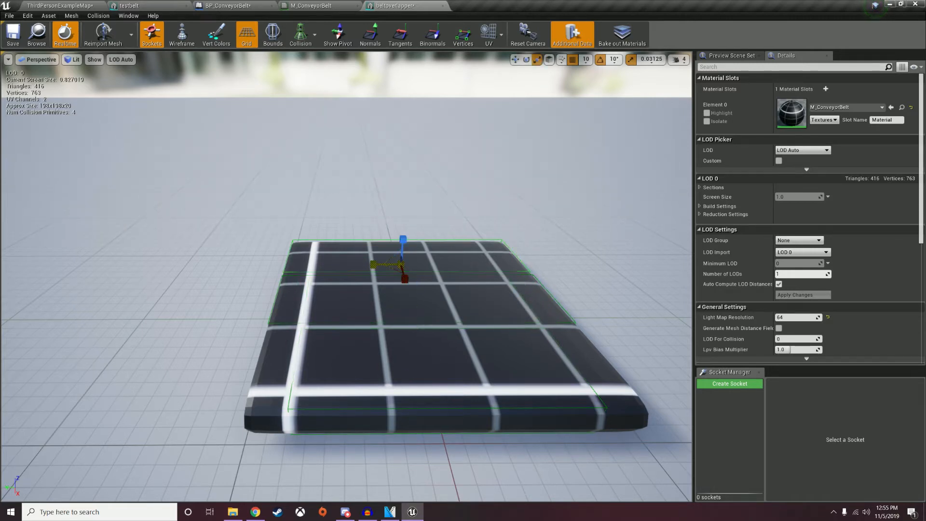
{"action": "left_click_drag", "start_coordinate": [379, 265], "coordinate": [389, 265]}
{"action": "left_click", "coordinate": [413, 307]}
{"action": "key", "text": "Delete"}
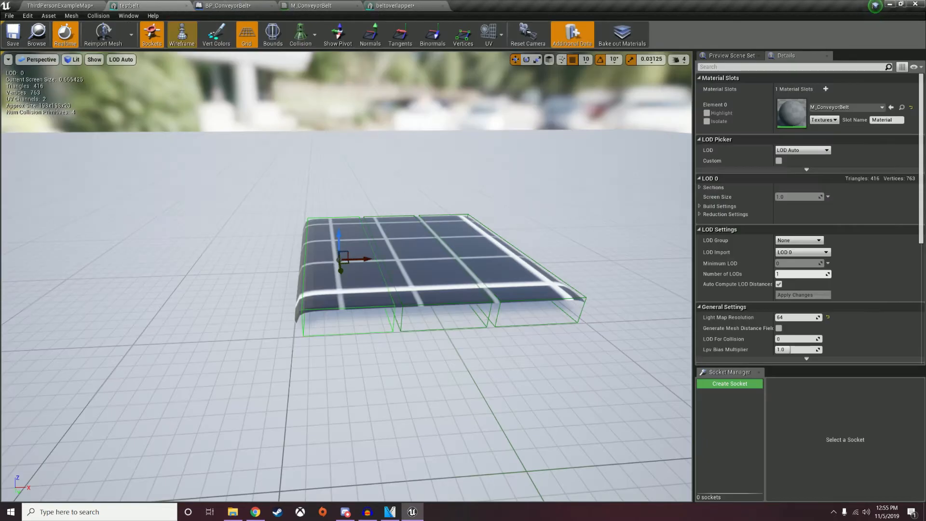
{"action": "left_click", "coordinate": [413, 259]}
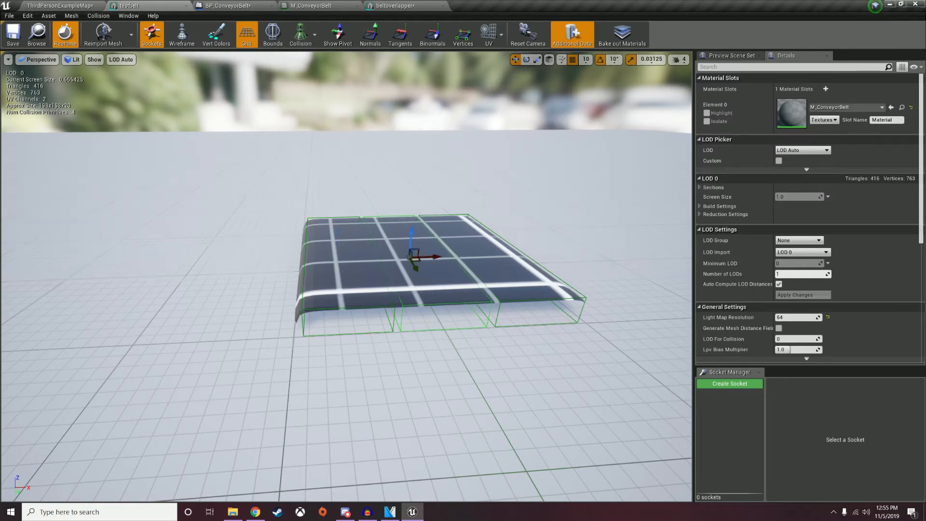
{"action": "key", "text": "Delete"}
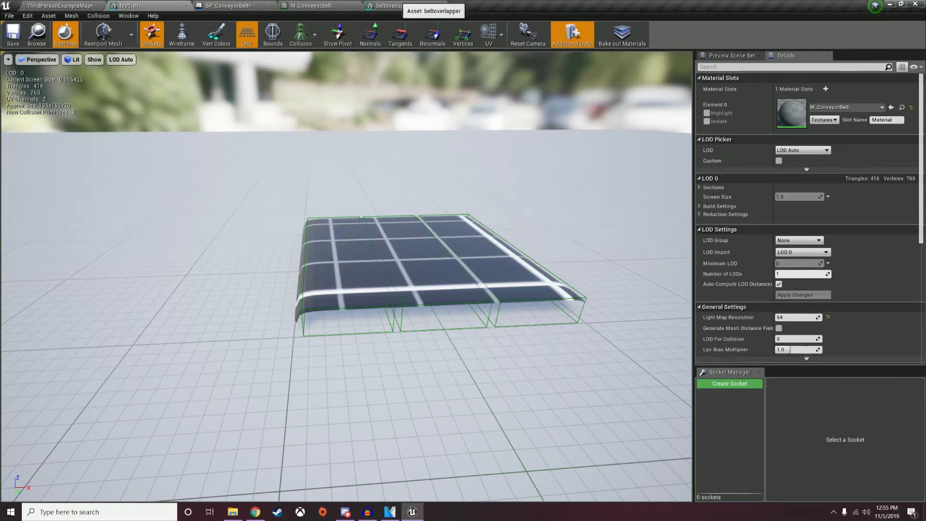
Save the mesh and orbit beltoverlapper to check its three collision boxes.
{"action": "left_click", "coordinate": [13, 33]}
{"action": "left_click", "coordinate": [396, 6]}
{"action": "right_click_drag", "start_coordinate": [347, 261], "coordinate": [531, 275]}
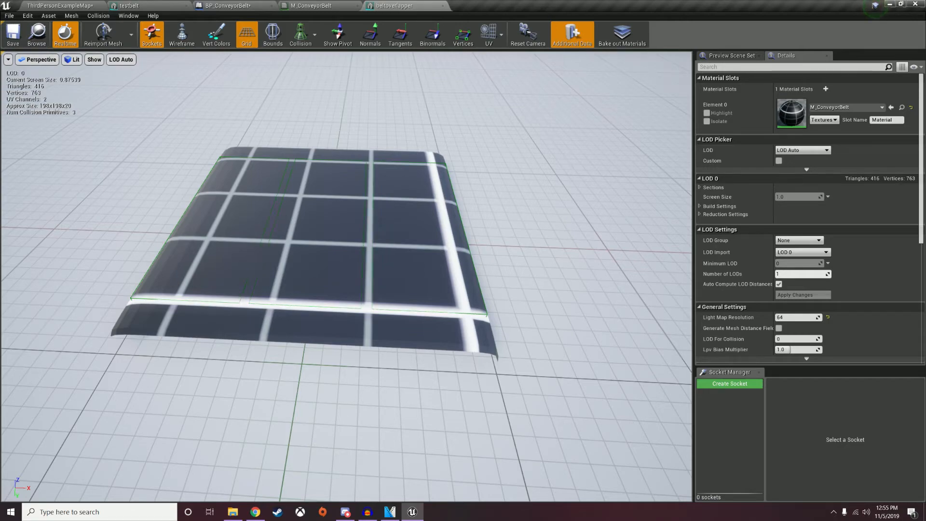
{"action": "right_click_drag", "start_coordinate": [346, 277], "coordinate": [236, 272]}
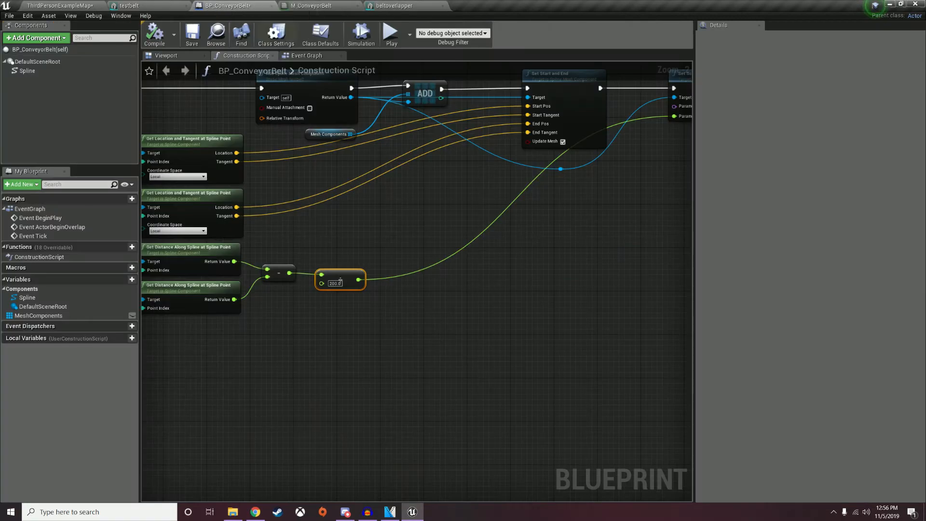
Copy the Add Spline Mesh Component node, run it after Set Scalar Parameter Value, and select Location Z.
{"action": "scroll", "coordinate": [367, 289], "scroll_direction": "up", "scroll_amount": 3}
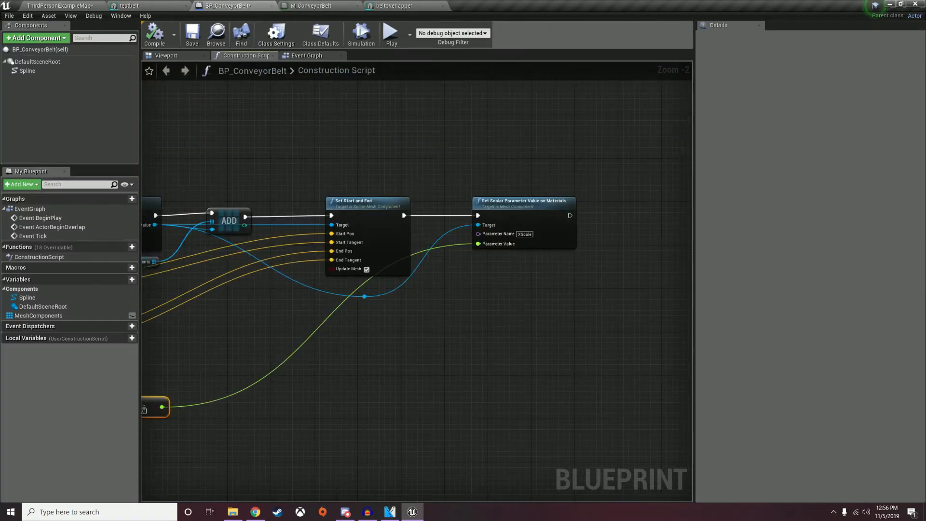
{"action": "right_click_drag", "start_coordinate": [496, 161], "coordinate": [437, 122]}
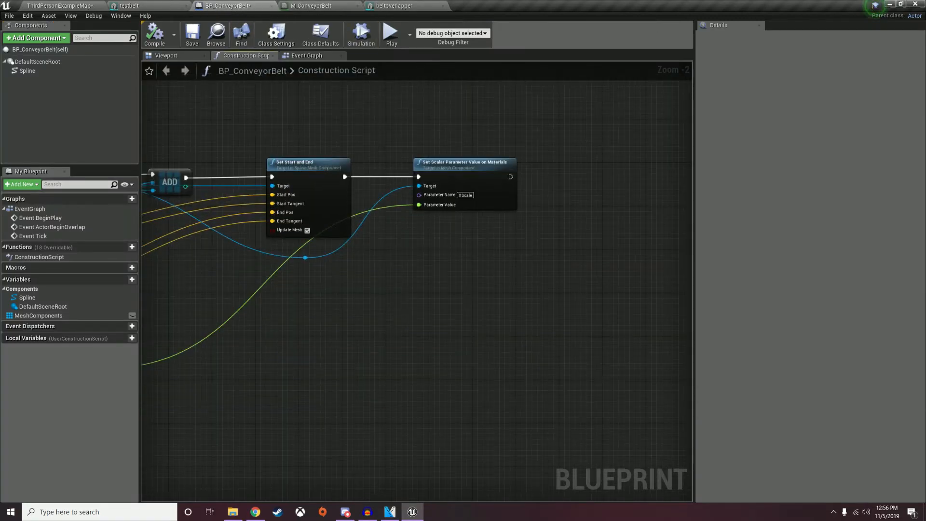
{"action": "right_click_drag", "start_coordinate": [517, 239], "coordinate": [464, 274]}
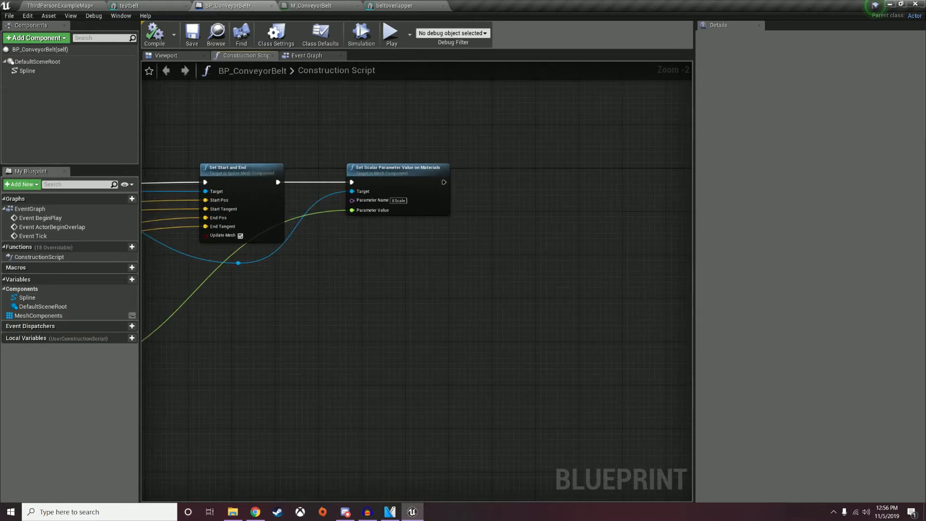
{"action": "right_click_drag", "start_coordinate": [183, 256], "coordinate": [223, 326]}
{"action": "left_click", "coordinate": [396, 218]}
{"action": "key", "text": "ctrl+v"}
{"action": "left_click_drag", "start_coordinate": [598, 261], "coordinate": [609, 255]}
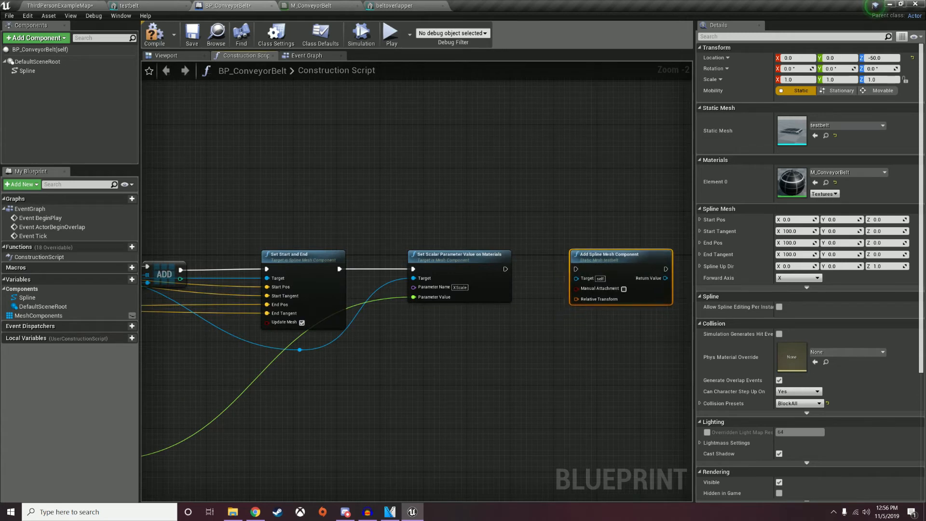
{"action": "left_click_drag", "start_coordinate": [505, 269], "coordinate": [575, 269]}
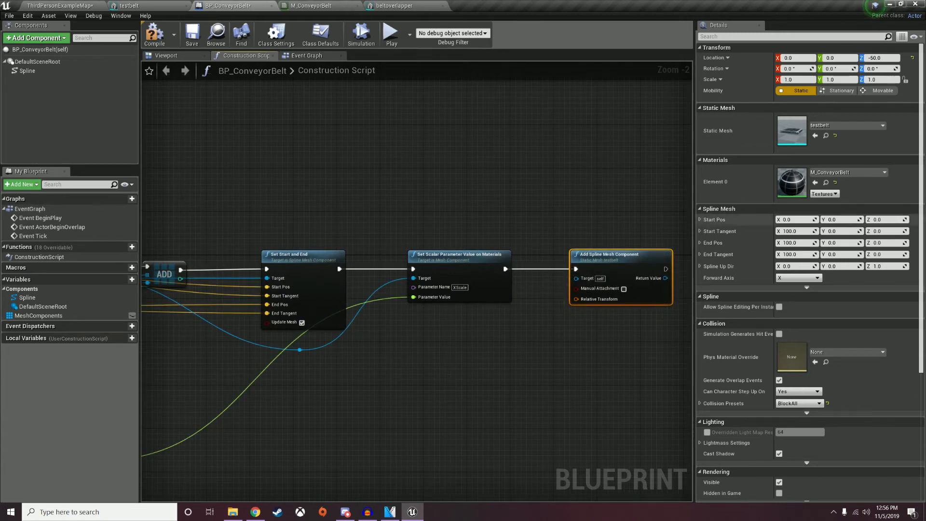
{"action": "left_click", "coordinate": [883, 57]}
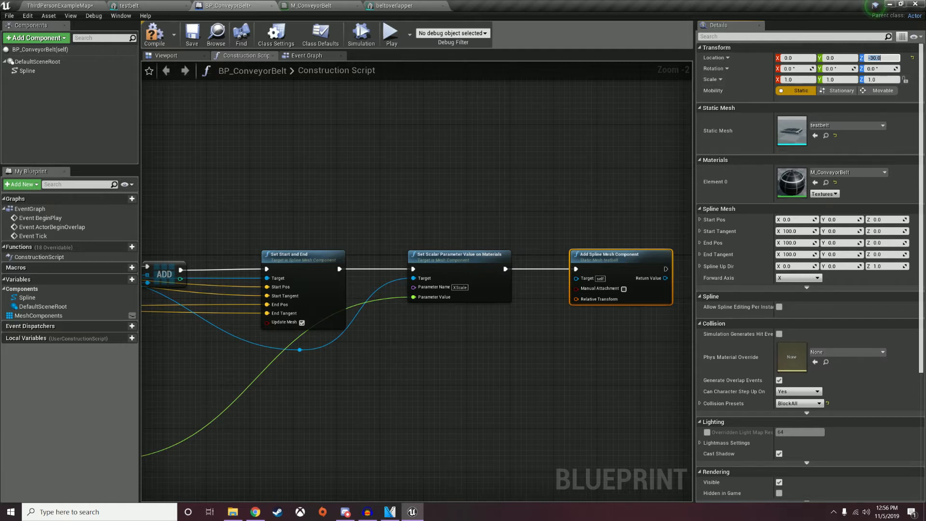
Set the new spline mesh's collision preset to OverlapAll, then switch it to Custom.
{"action": "scroll", "coordinate": [844, 183], "scroll_direction": "down", "scroll_amount": 2}
{"action": "left_click", "coordinate": [799, 375]}
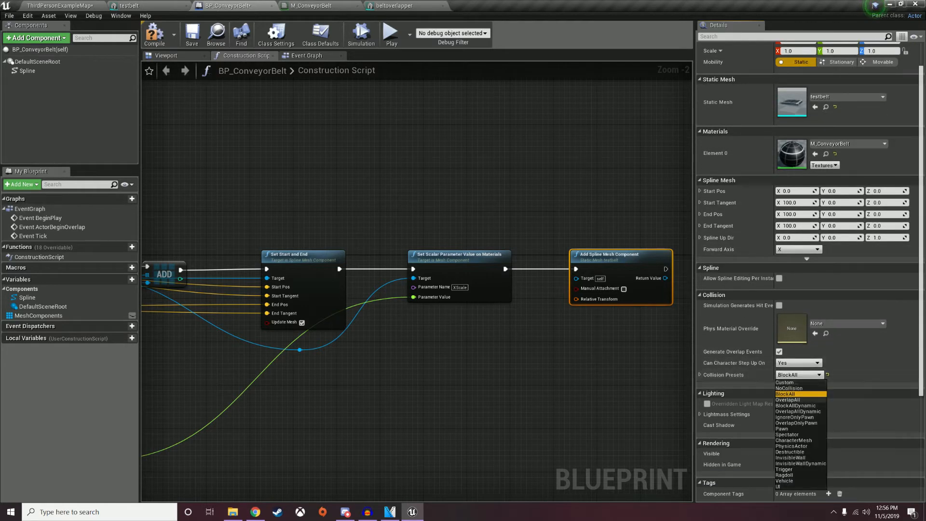
{"action": "left_click", "coordinate": [788, 400]}
{"action": "left_click", "coordinate": [700, 375]}
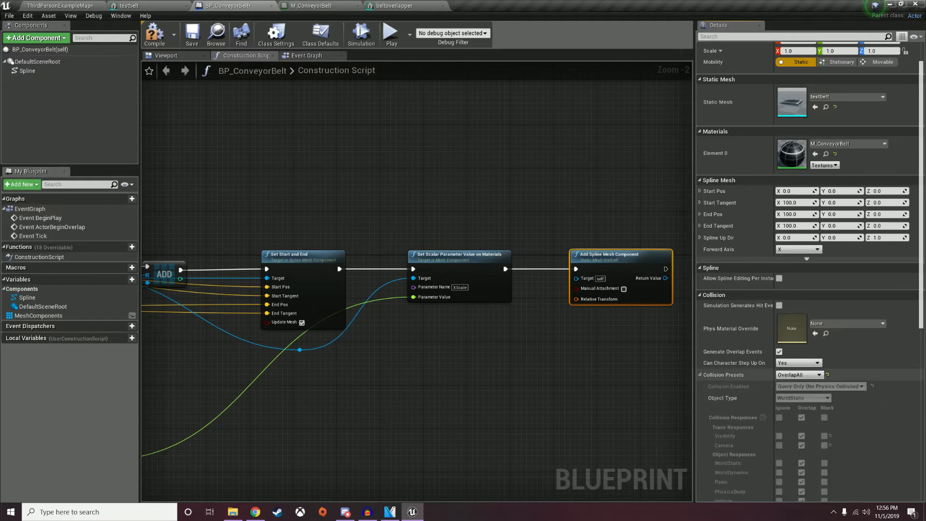
{"action": "left_click", "coordinate": [799, 375]}
{"action": "left_click", "coordinate": [788, 388]}
{"action": "scroll", "coordinate": [738, 386], "scroll_direction": "down", "scroll_amount": 2}
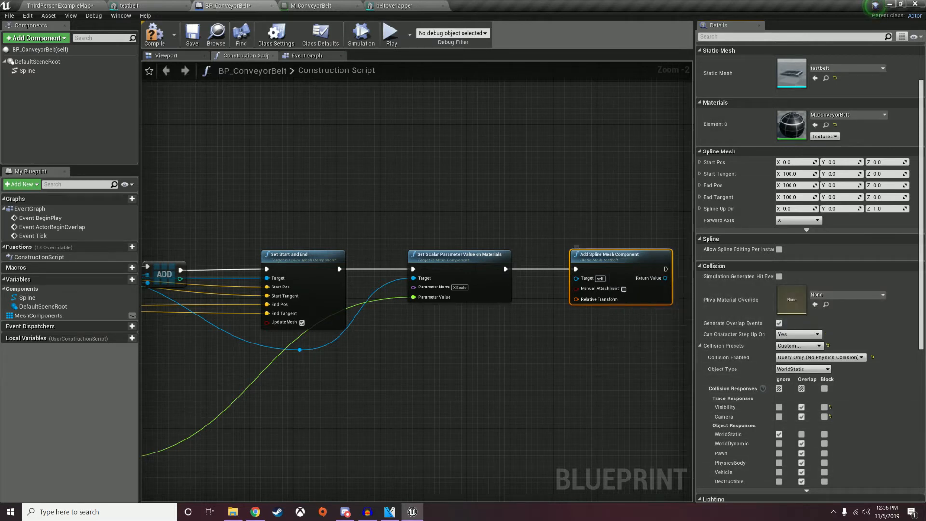
{"action": "right_click_drag", "start_coordinate": [640, 322], "coordinate": [513, 325]}
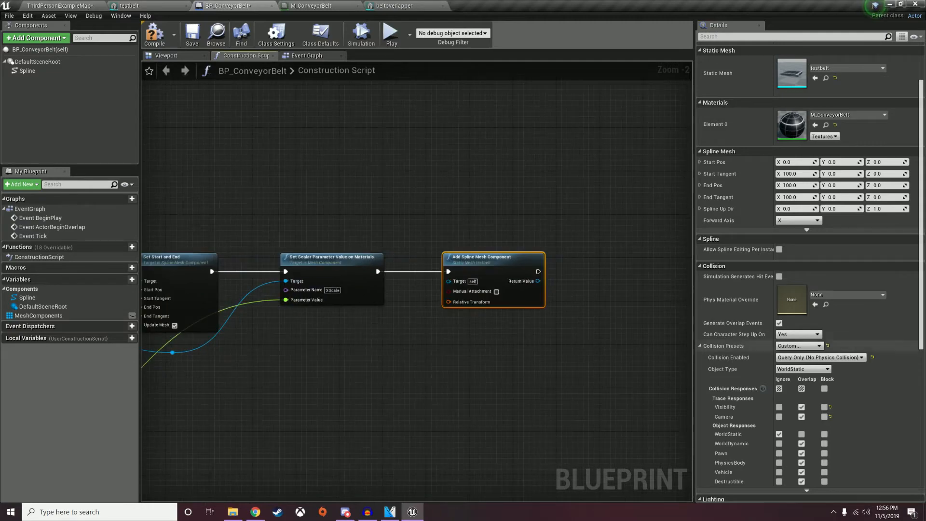
{"action": "scroll", "coordinate": [811, 346], "scroll_direction": "down", "scroll_amount": 6}
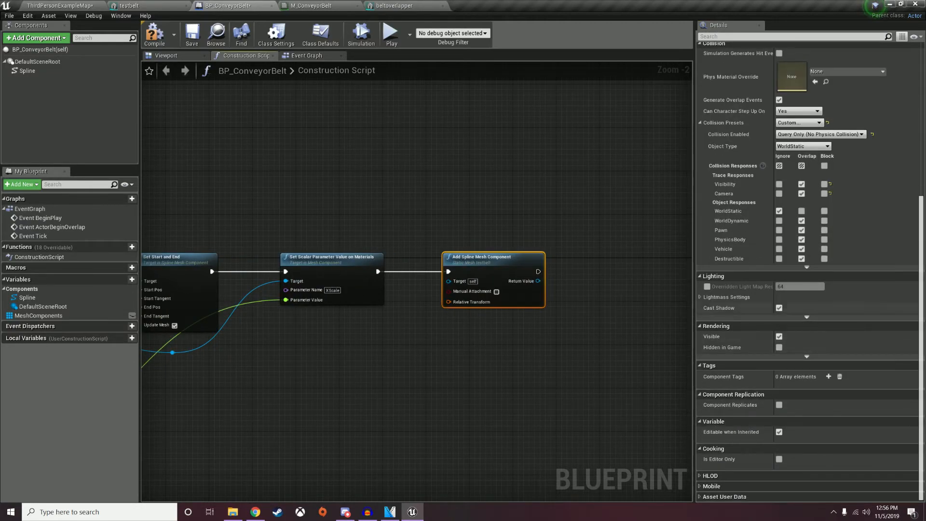
Compile the blueprint and inspect the belt in the 3D preview viewport.
{"action": "left_click", "coordinate": [154, 41]}
{"action": "left_click", "coordinate": [167, 55]}
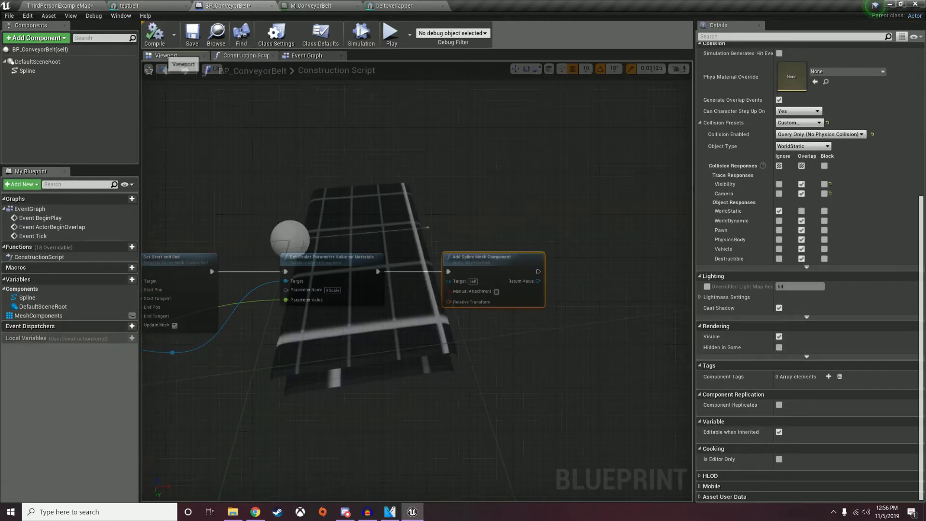
{"action": "right_click_drag", "start_coordinate": [367, 217], "coordinate": [405, 195]}
{"action": "key", "text": "w"}
{"action": "key", "text": "s"}
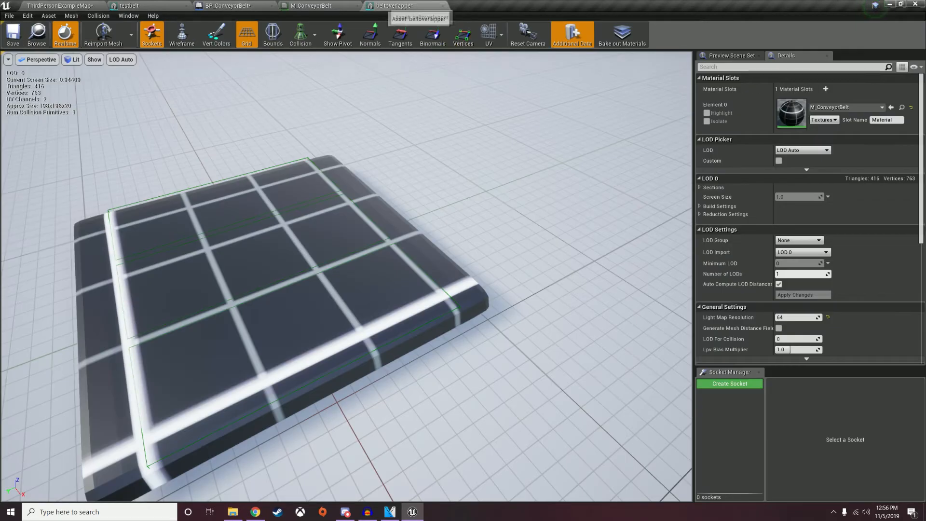
Turn off Visible on the added Add Spline Mesh Component, recompile, and check the preview.
{"action": "left_click", "coordinate": [329, 5]}
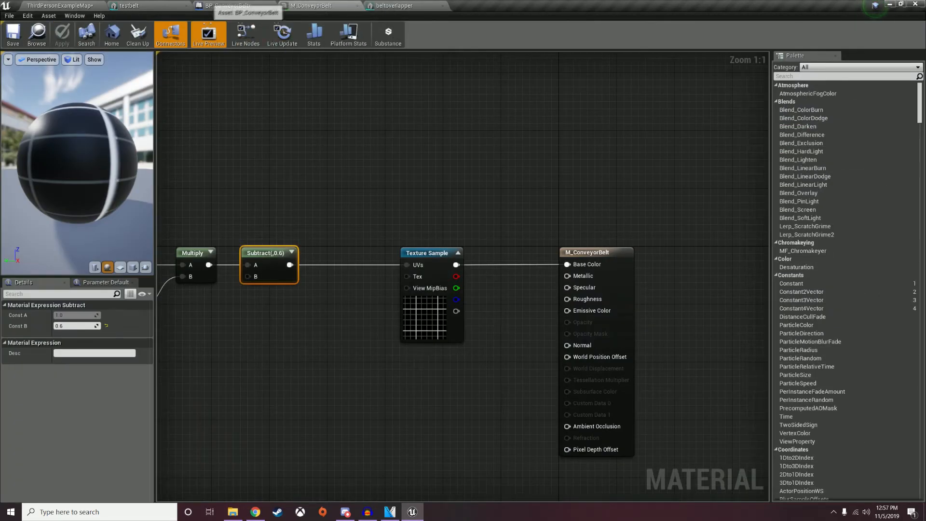
{"action": "left_click", "coordinate": [227, 5]}
{"action": "left_click", "coordinate": [307, 55]}
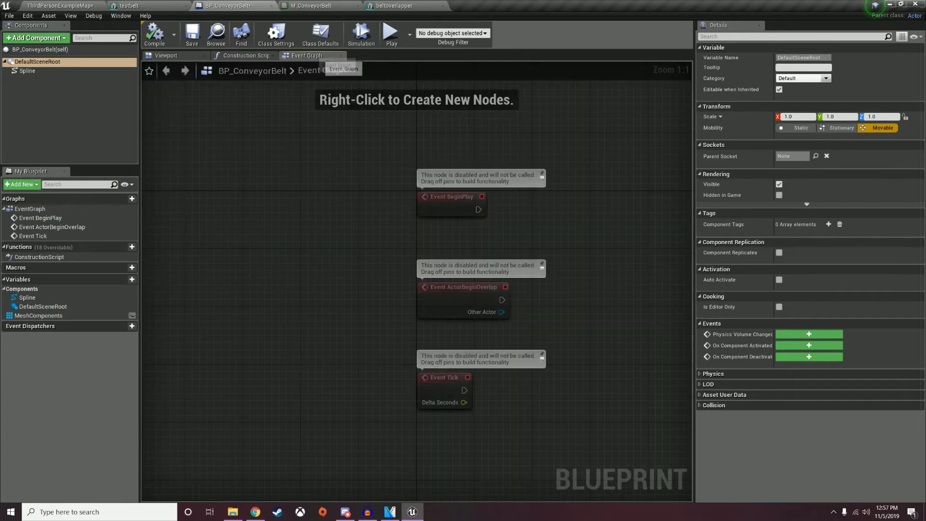
{"action": "left_click", "coordinate": [246, 55]}
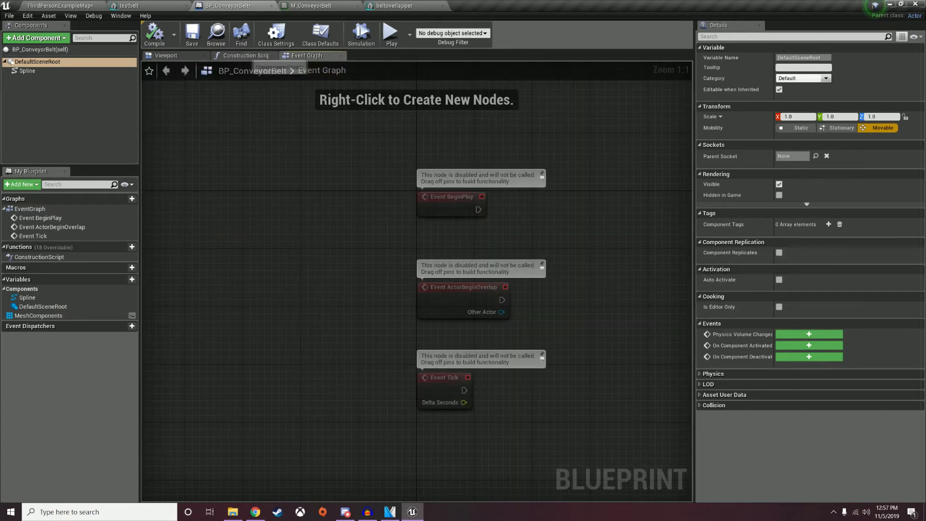
{"action": "left_click", "coordinate": [482, 257]}
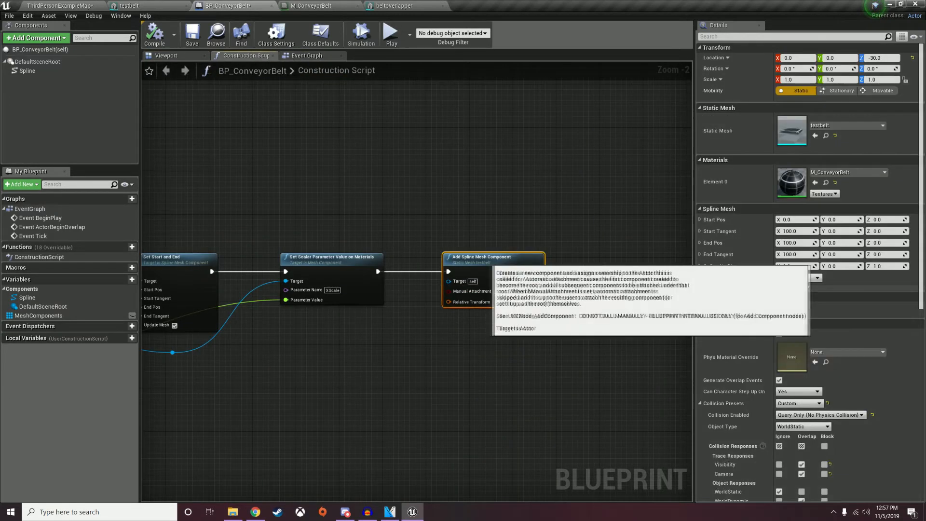
{"action": "scroll", "coordinate": [811, 270], "scroll_direction": "down", "scroll_amount": 15}
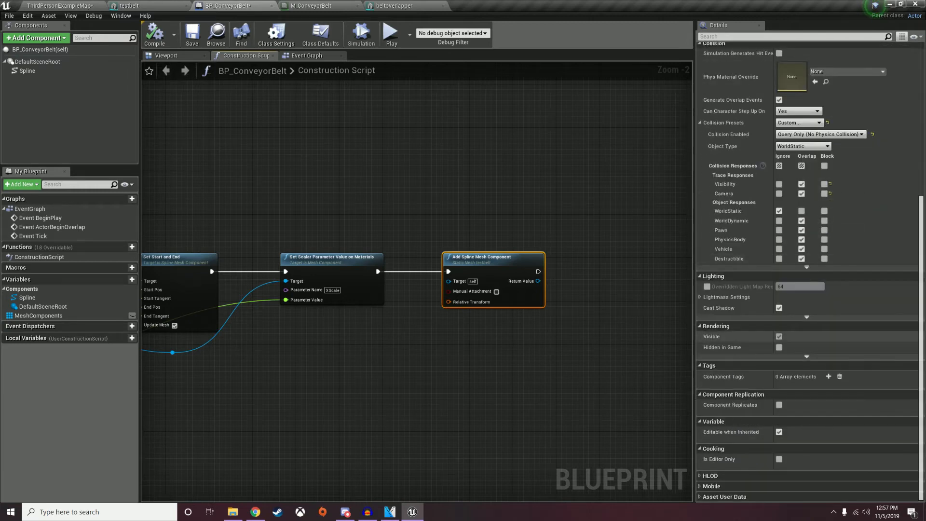
{"action": "left_click", "coordinate": [780, 336]}
{"action": "left_click", "coordinate": [155, 33]}
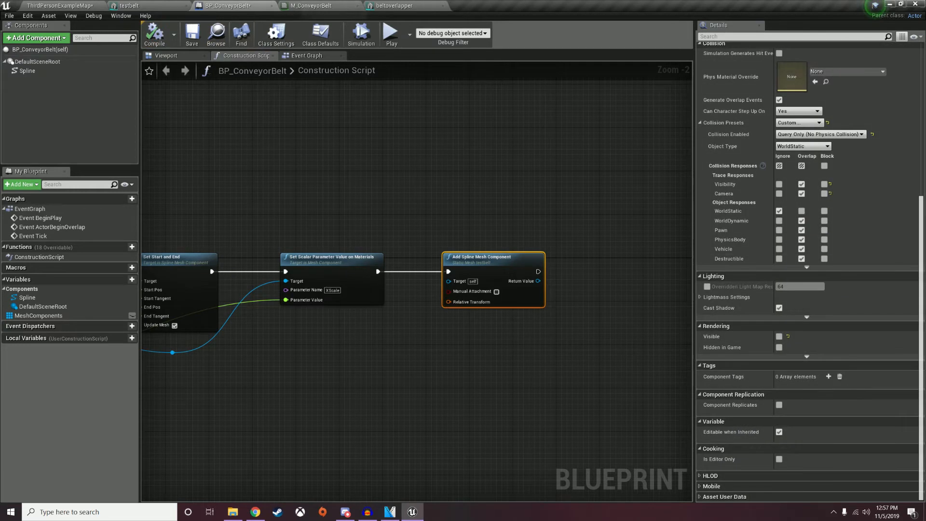
{"action": "left_click", "coordinate": [167, 55]}
{"action": "mouse_move", "coordinate": [415, 270]}
{"action": "right_mouse_down"}
{"action": "mouse_move", "coordinate": [475, 297]}
{"action": "mouse_move", "coordinate": [429, 348]}
{"action": "mouse_move", "coordinate": [422, 256]}
{"action": "mouse_move", "coordinate": [428, 265]}
{"action": "mouse_move", "coordinate": [420, 264]}
{"action": "right_mouse_up"}
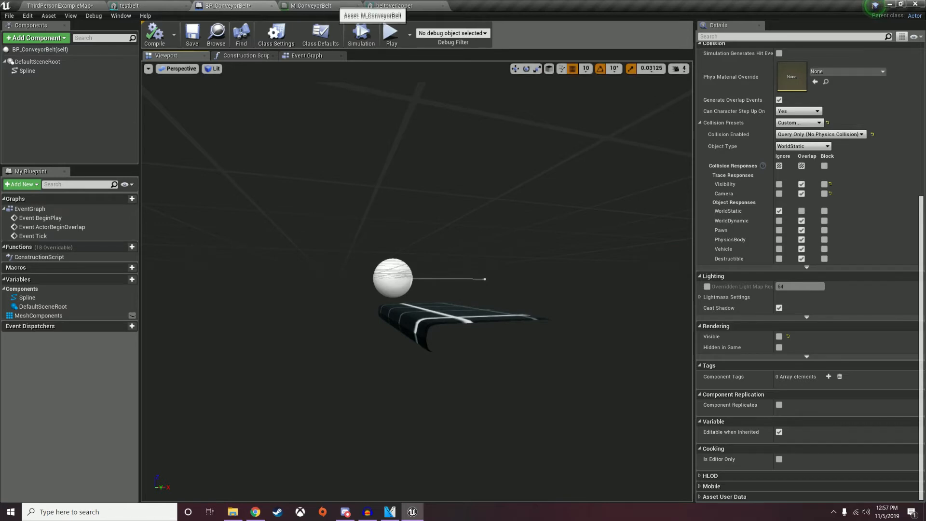
Make M_ConveyorBelt two-sided, then apply and save the material.
{"action": "left_click", "coordinate": [311, 5]}
{"action": "left_click", "coordinate": [592, 253]}
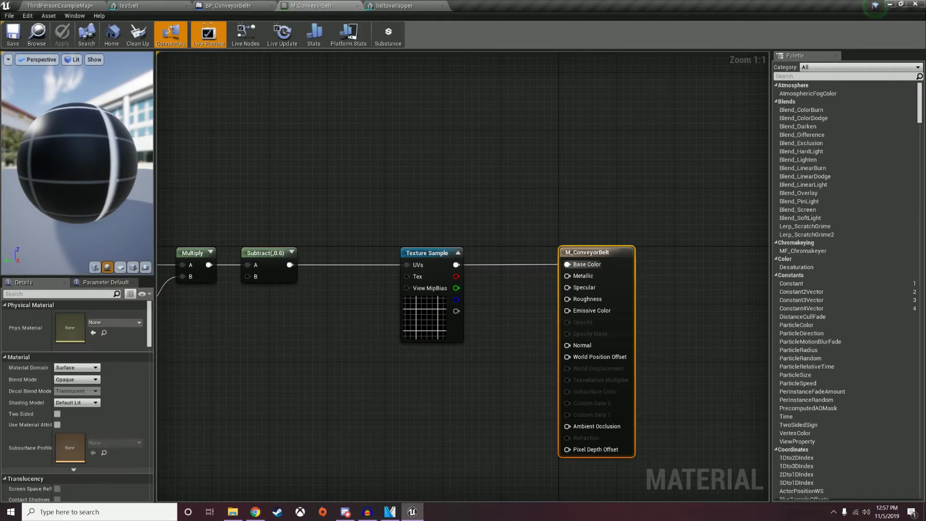
{"action": "left_click", "coordinate": [58, 414]}
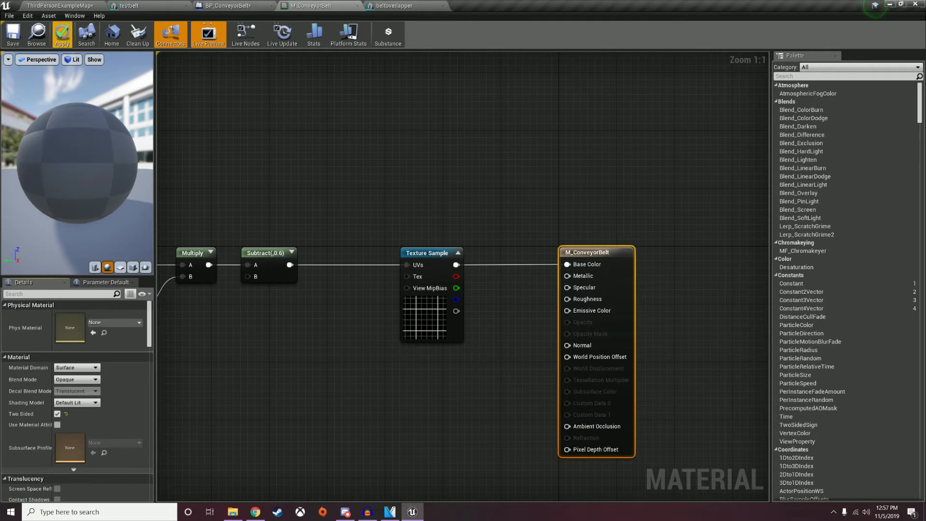
{"action": "left_click", "coordinate": [62, 34]}
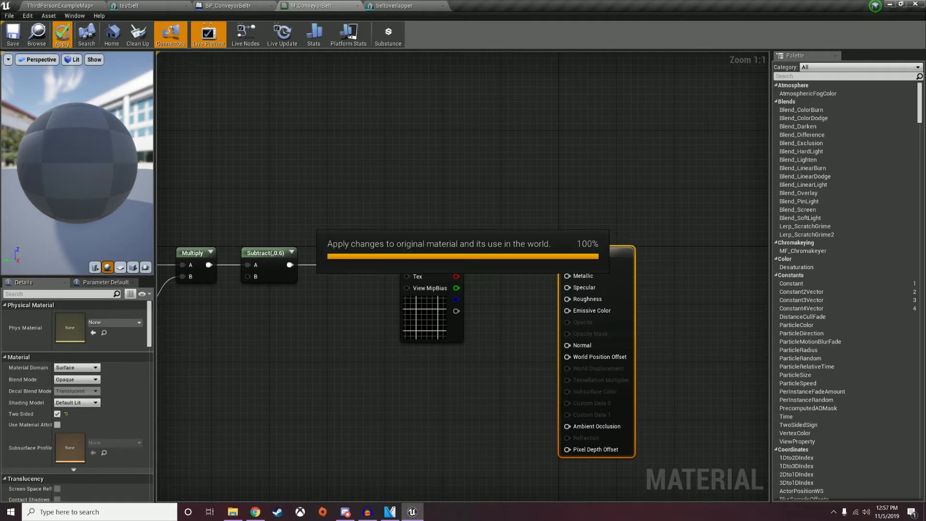
{"action": "left_click", "coordinate": [13, 33]}
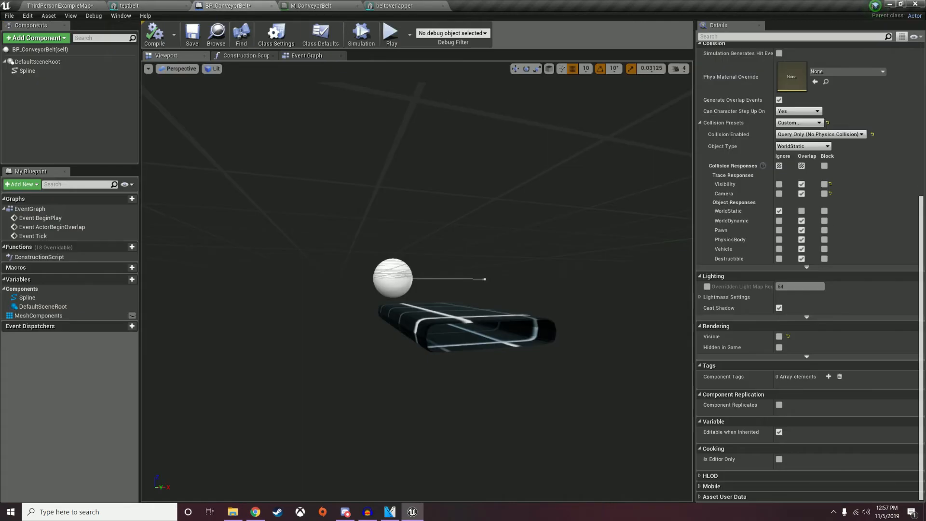
{"action": "mouse_move", "coordinate": [415, 289]}
{"action": "right_mouse_down"}
{"action": "mouse_move", "coordinate": [415, 236]}
{"action": "mouse_move", "coordinate": [425, 275]}
{"action": "mouse_move", "coordinate": [415, 290]}
{"action": "mouse_move", "coordinate": [395, 255]}
{"action": "mouse_move", "coordinate": [415, 256]}
{"action": "mouse_move", "coordinate": [405, 304]}
{"action": "right_mouse_up"}
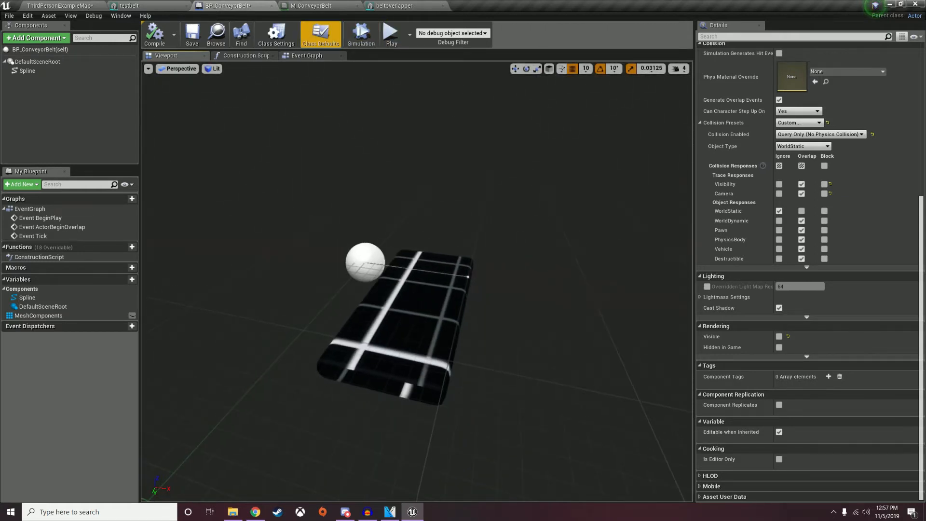
Promote the spawned mesh's Return Value to a variable and delete the generated SET node.
{"action": "left_click", "coordinate": [318, 56]}
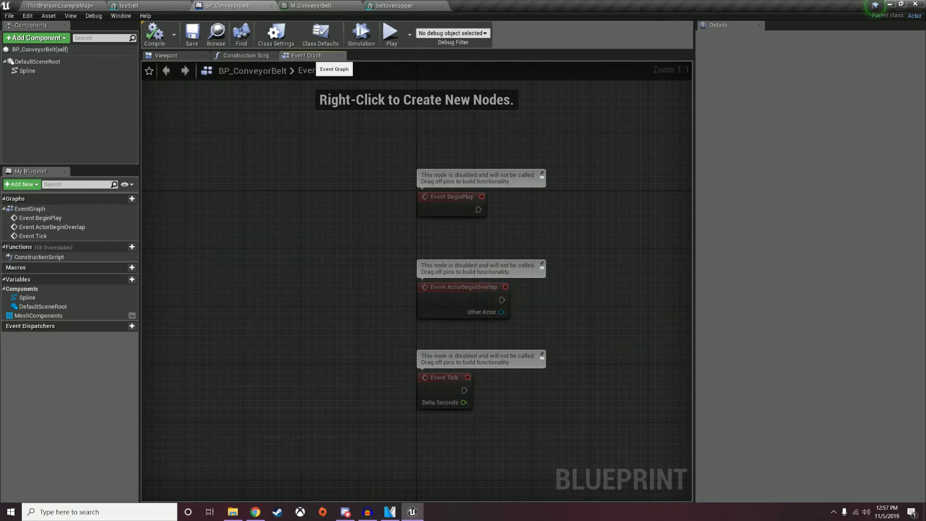
{"action": "left_click", "coordinate": [259, 55]}
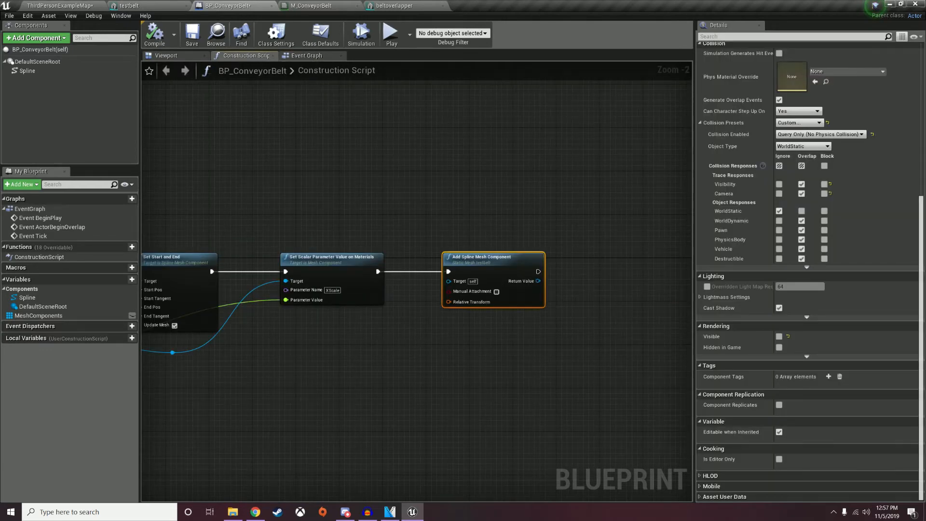
{"action": "right_click_drag", "start_coordinate": [564, 283], "coordinate": [471, 261]}
{"action": "right_click", "coordinate": [439, 259]}
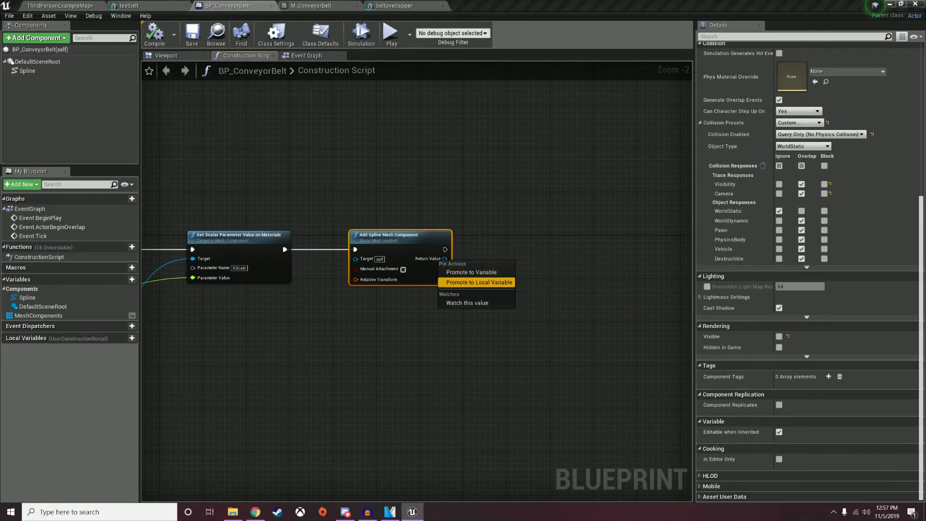
{"action": "left_click", "coordinate": [472, 272]}
{"action": "right_click", "coordinate": [520, 238]}
{"action": "left_click", "coordinate": [540, 250]}
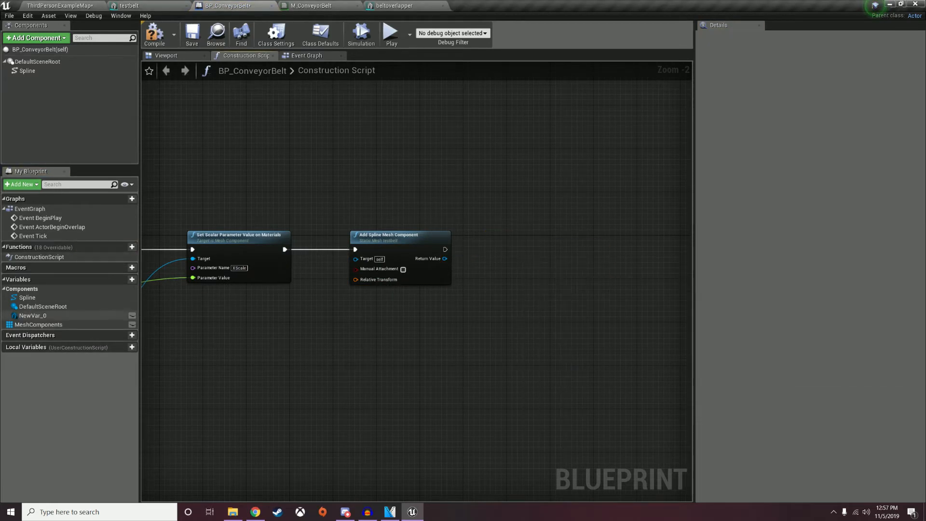
Rename NewVar_0 to OverlapComponents, make it an array, and place its getter in the graph.
{"action": "left_click", "coordinate": [32, 316]}
{"action": "left_click", "coordinate": [803, 57]}
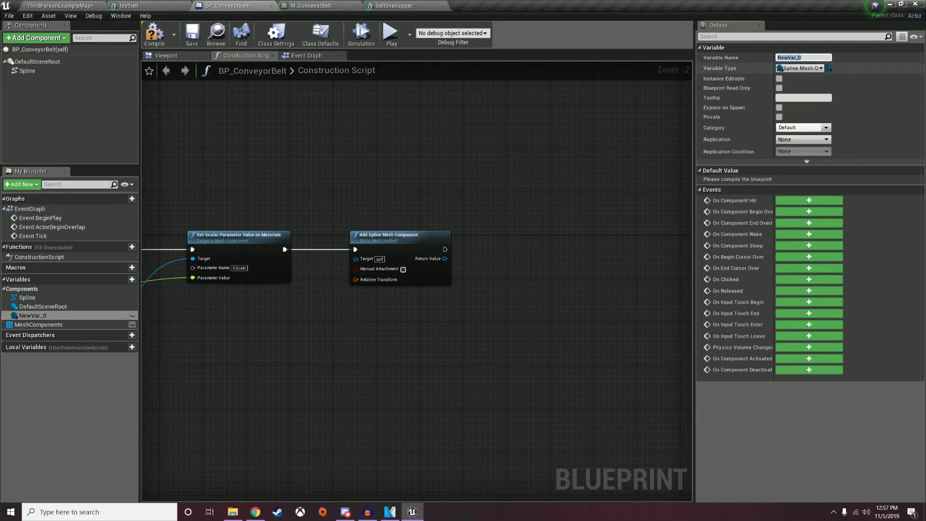
{"action": "left_click", "coordinate": [829, 68]}
{"action": "left_click", "coordinate": [831, 88]}
{"action": "left_click", "coordinate": [796, 57]}
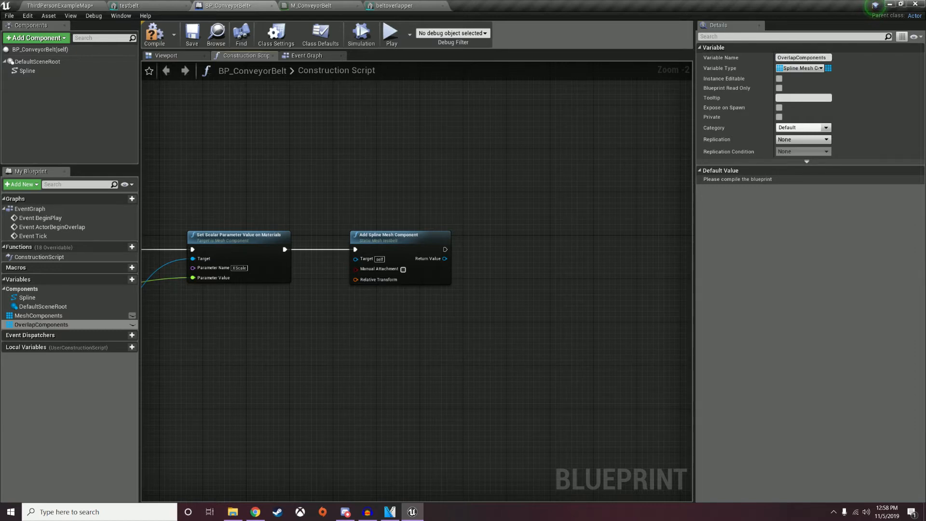
{"action": "left_click_drag", "start_coordinate": [41, 324], "coordinate": [506, 282], "text": "ctrl"}
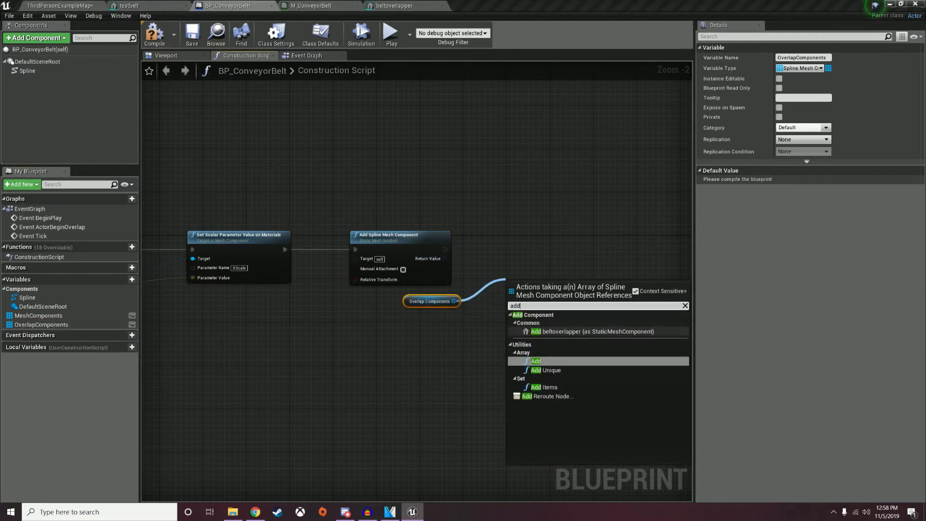
Append the new spline mesh's Return Value to OverlapComponents with an array Add node.
{"action": "left_click", "coordinate": [521, 370]}
{"action": "left_click_drag", "start_coordinate": [445, 258], "coordinate": [513, 260]}
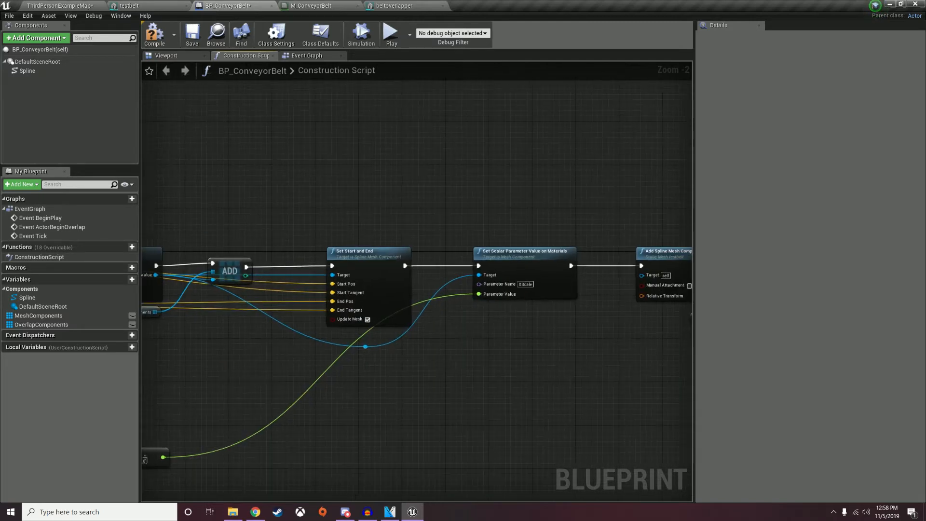
{"action": "right_click_drag", "start_coordinate": [338, 337], "coordinate": [423, 338]}
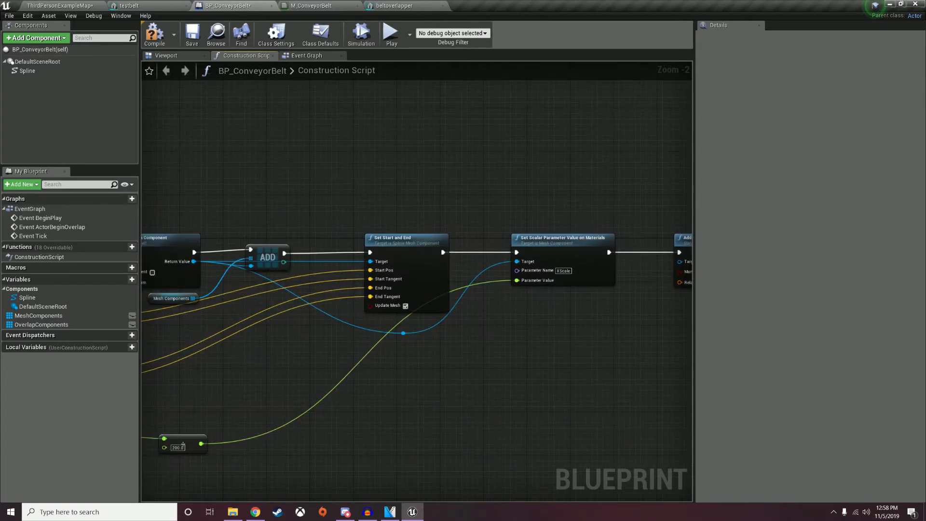
{"action": "right_click_drag", "start_coordinate": [418, 249], "coordinate": [56, 251]}
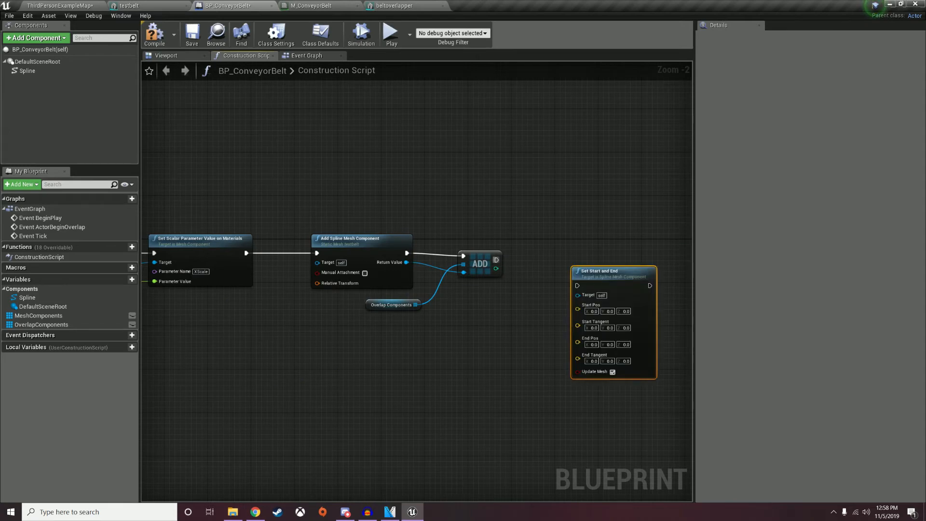
Run Set Start and End after the Add, wiring both spline points' locations and tangents.
{"action": "left_click_drag", "start_coordinate": [497, 260], "coordinate": [597, 253]}
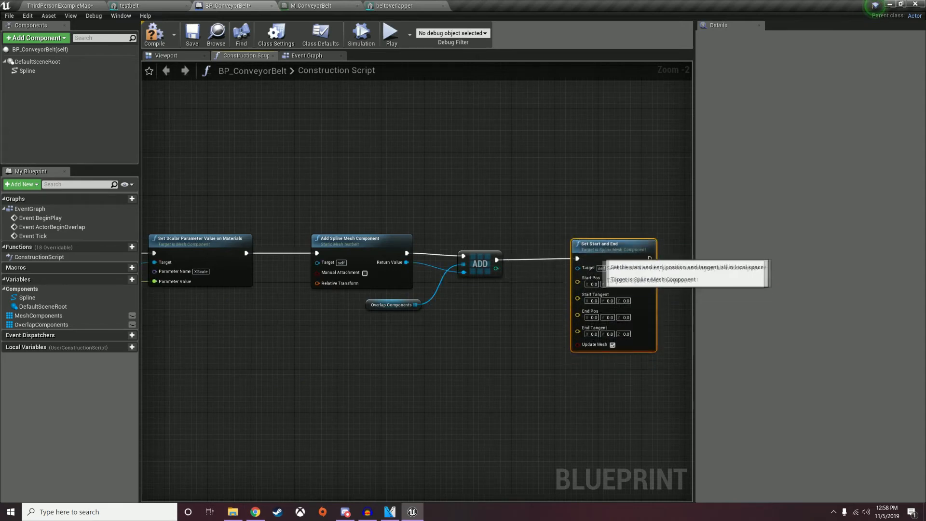
{"action": "scroll", "coordinate": [444, 284], "scroll_direction": "down", "scroll_amount": 2}
{"action": "right_click_drag", "start_coordinate": [445, 285], "coordinate": [651, 285]}
{"action": "scroll", "coordinate": [149, 298], "scroll_direction": "down", "scroll_amount": 1}
{"action": "right_click_drag", "start_coordinate": [150, 298], "coordinate": [205, 245]}
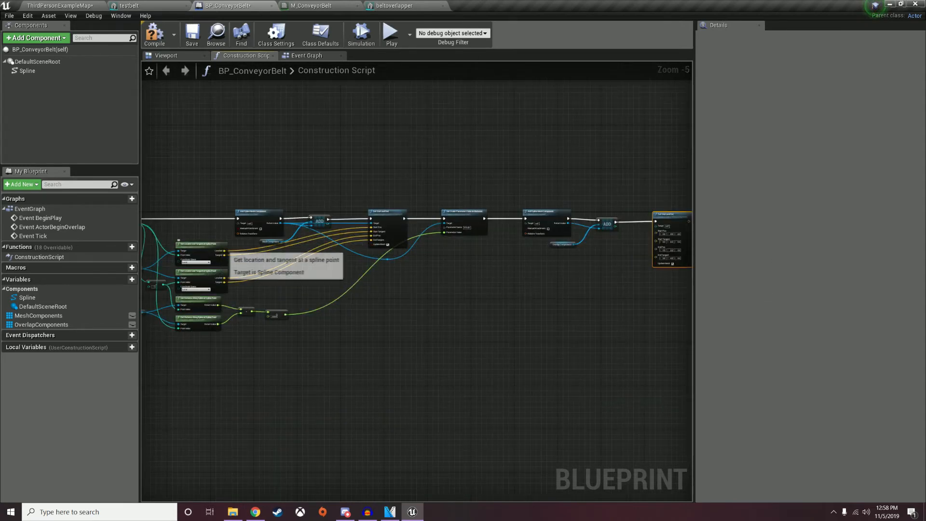
{"action": "left_click_drag", "start_coordinate": [225, 251], "coordinate": [656, 231]}
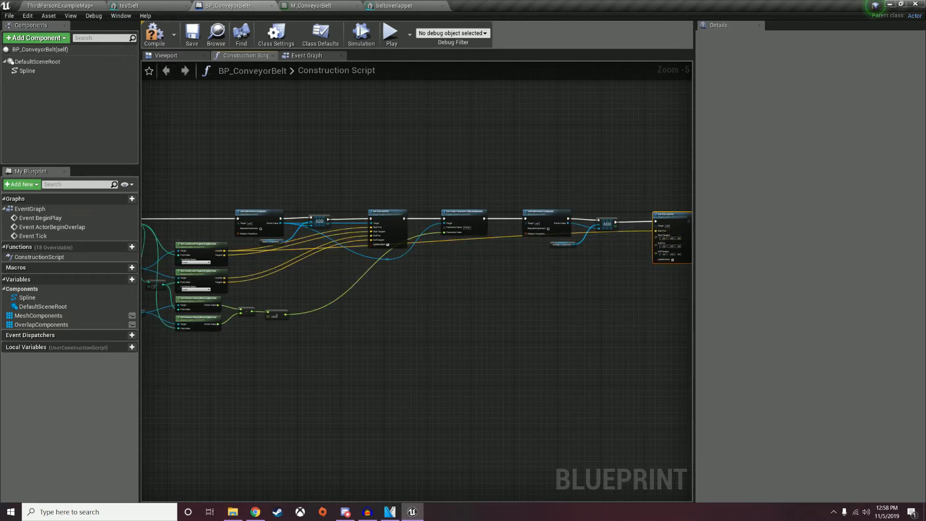
{"action": "left_click_drag", "start_coordinate": [225, 255], "coordinate": [656, 235]}
{"action": "left_click_drag", "start_coordinate": [225, 278], "coordinate": [656, 239]}
{"action": "left_click_drag", "start_coordinate": [225, 282], "coordinate": [668, 257]}
{"action": "right_click_drag", "start_coordinate": [612, 291], "coordinate": [535, 308]}
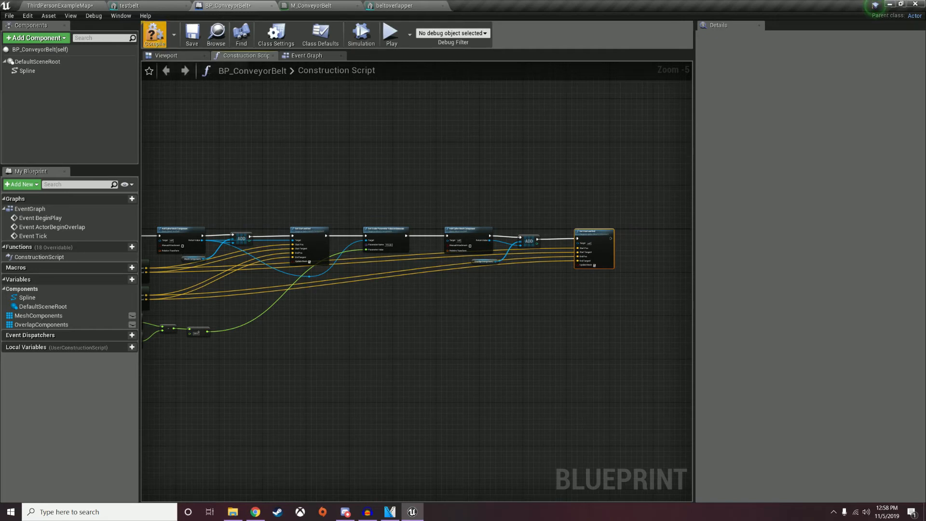
Compile and save the blueprint, fixing the error by targeting the new spline mesh.
{"action": "left_click", "coordinate": [154, 35]}
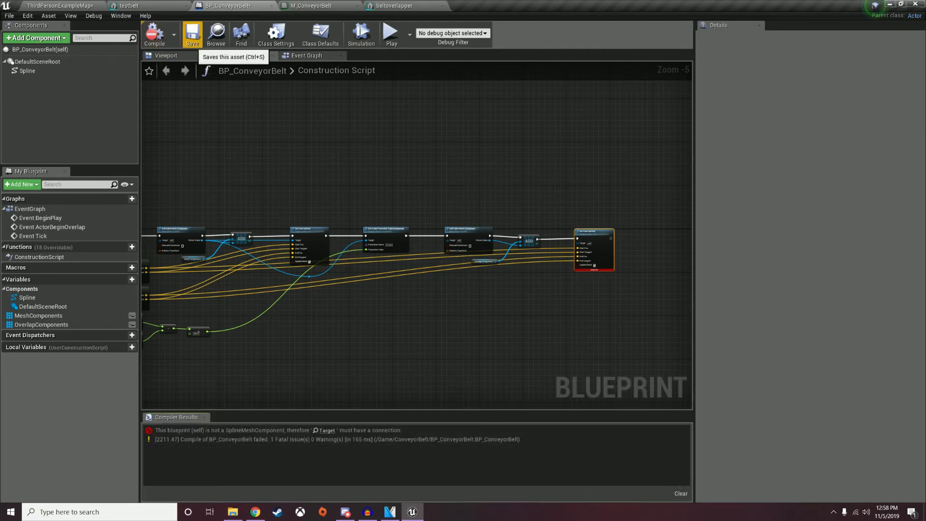
{"action": "left_click", "coordinate": [192, 34]}
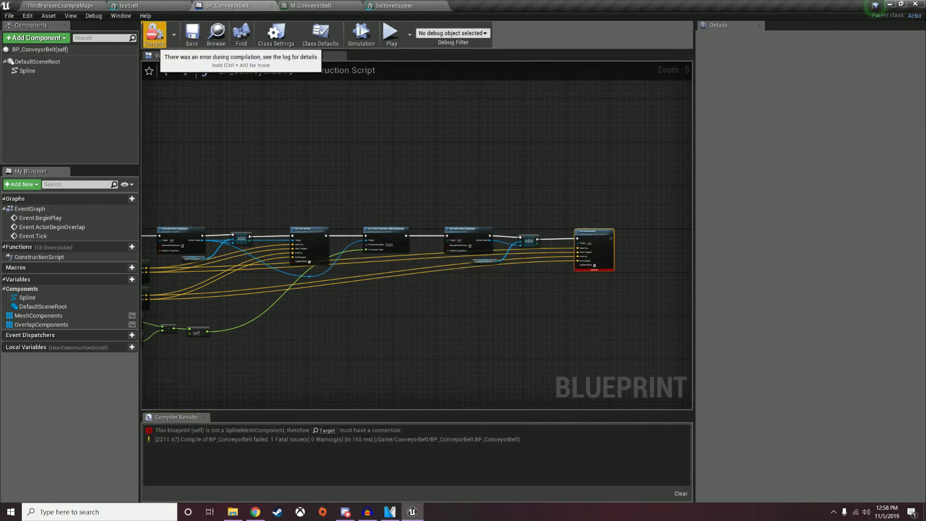
{"action": "scroll", "coordinate": [561, 281], "scroll_direction": "up", "scroll_amount": 3}
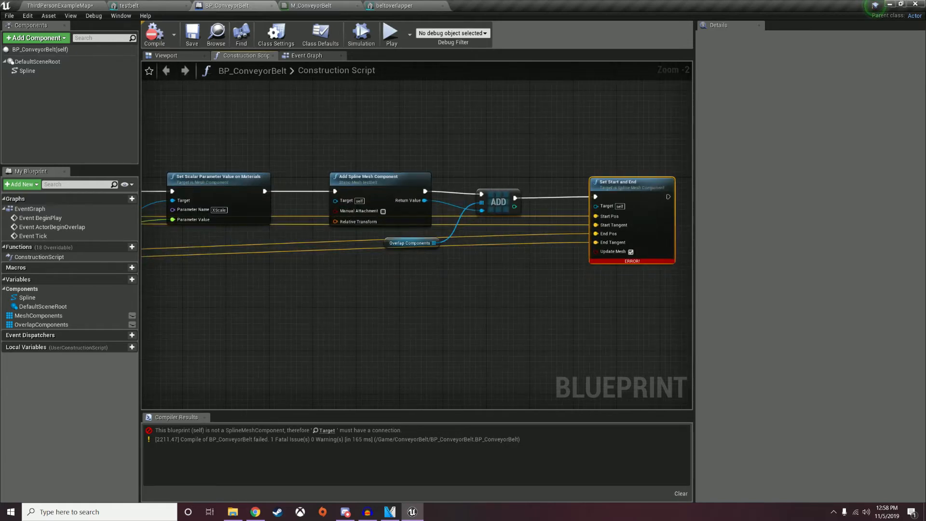
{"action": "left_click_drag", "start_coordinate": [425, 200], "coordinate": [596, 206]}
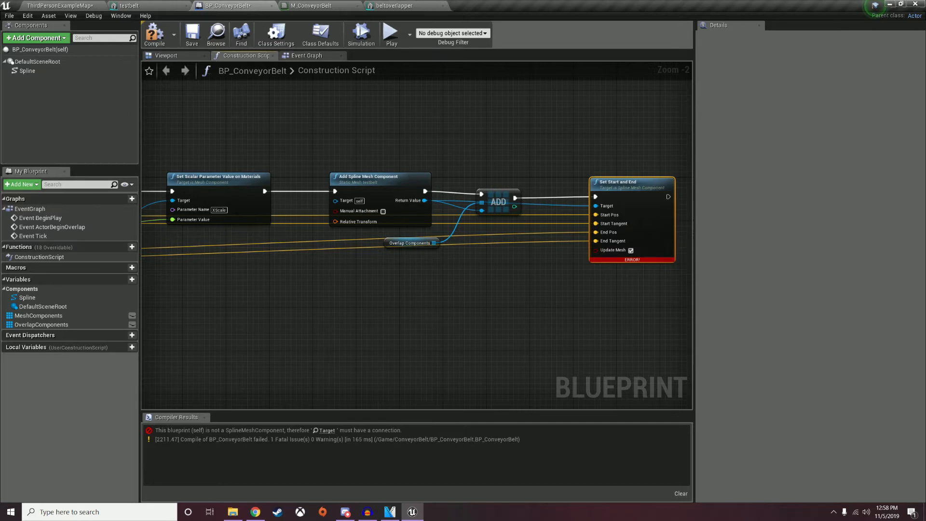
{"action": "left_click", "coordinate": [155, 35]}
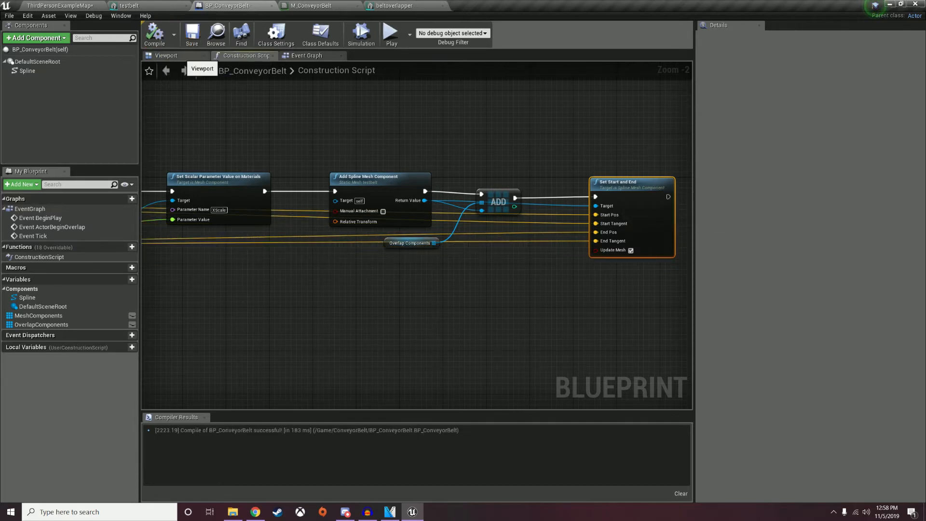
Make the added spline meshes visible, recompile, and view the belt in ThirdPersonExampleMap.
{"action": "left_click", "coordinate": [384, 190]}
{"action": "scroll", "coordinate": [869, 267], "scroll_direction": "down", "scroll_amount": 10}
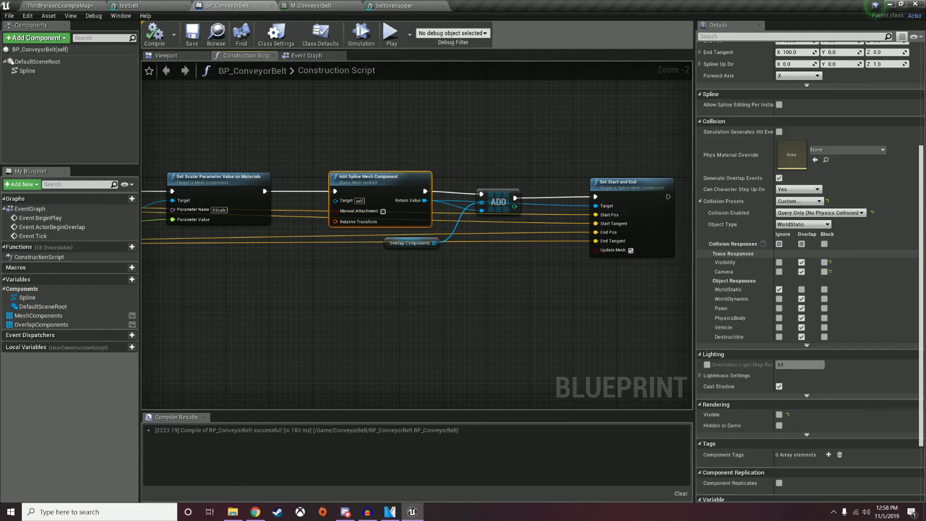
{"action": "left_click", "coordinate": [780, 336]}
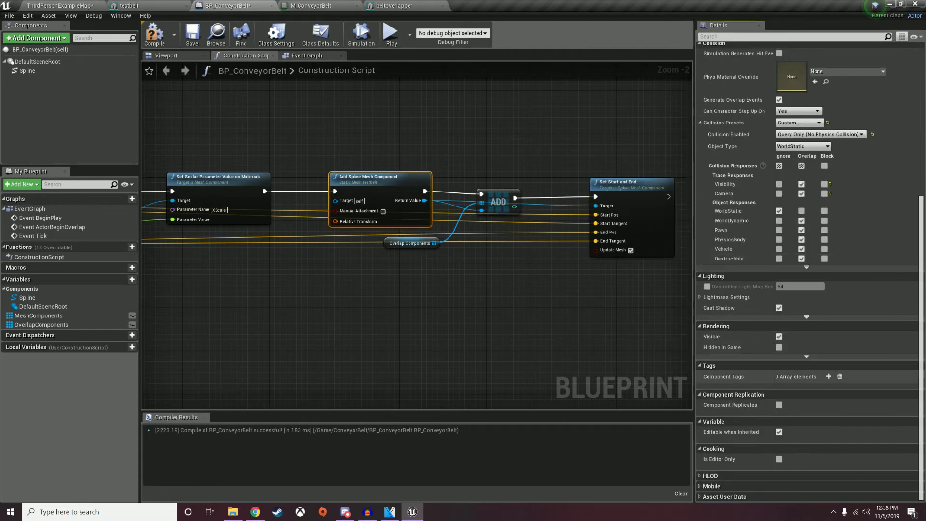
{"action": "left_click", "coordinate": [157, 41]}
{"action": "left_click", "coordinate": [61, 6]}
{"action": "right_click_drag", "start_coordinate": [338, 193], "coordinate": [386, 159]}
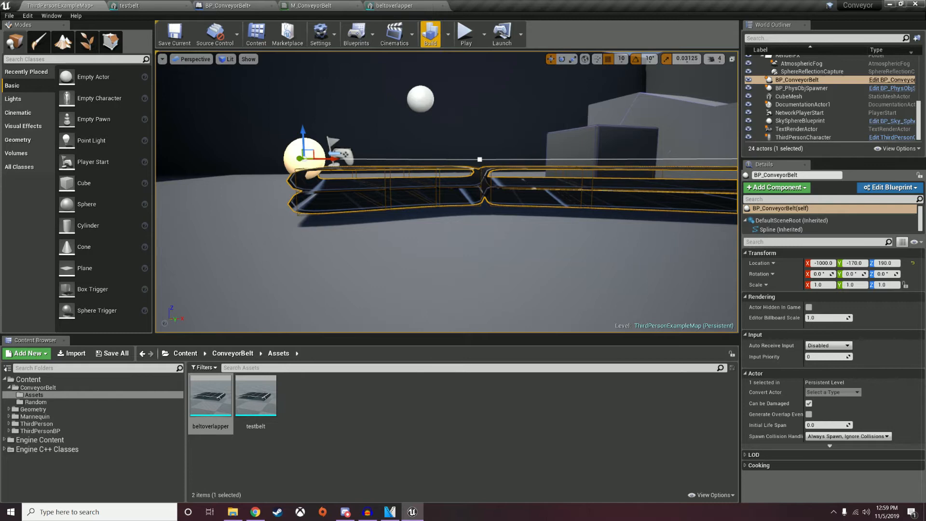
Play-test the level by moving the character onto the conveyor belt.
{"action": "left_click", "coordinate": [466, 33]}
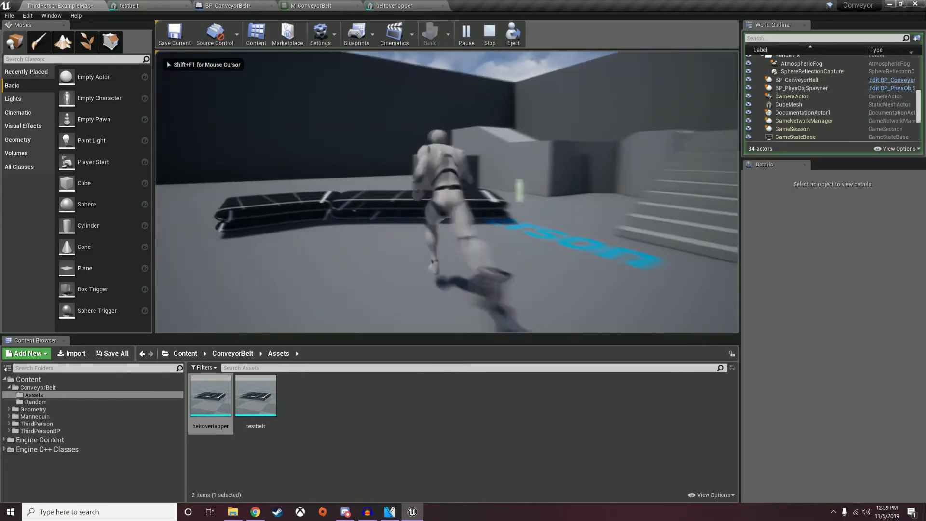
{"action": "key", "text": "space"}
{"action": "key", "text": "a"}
{"action": "key", "text": "s"}
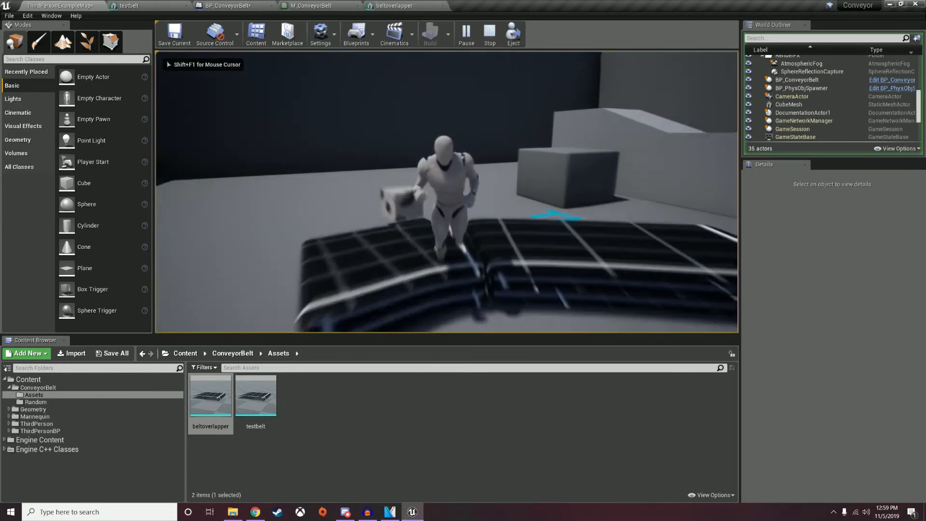
{"action": "key", "text": "a"}
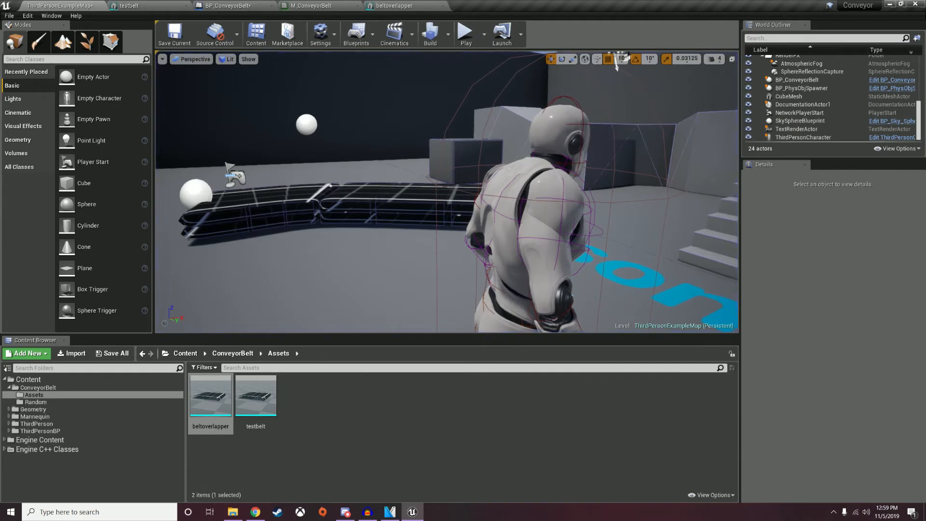
Delete the floating sphere spawner, glance at beltoverlapper, and return to BP_ConveyorBelt.
{"action": "left_click", "coordinate": [307, 124]}
{"action": "key", "text": "Delete"}
{"action": "left_click", "coordinate": [394, 6]}
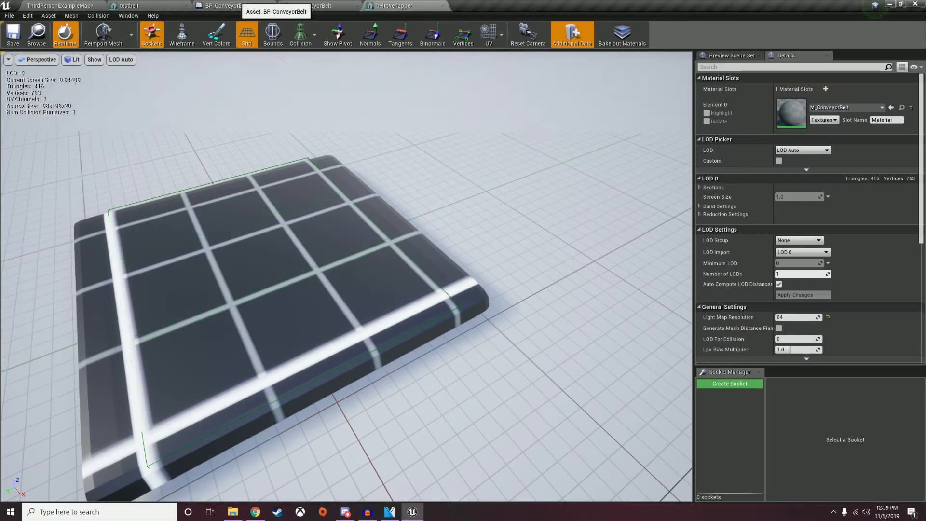
{"action": "left_click", "coordinate": [227, 6]}
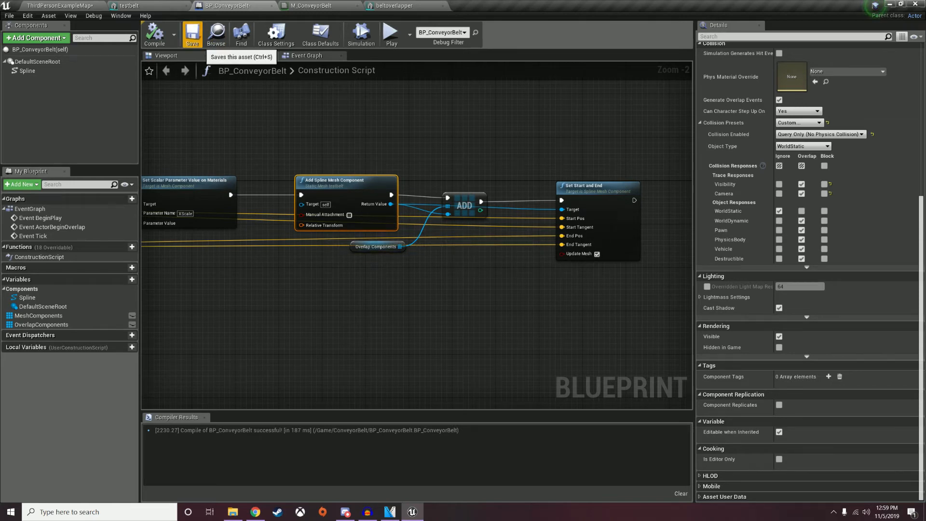
Save BP_ConveyorBelt and delete the Event Tick and ActorBeginOverlap nodes from the Event Graph.
{"action": "left_click", "coordinate": [192, 36]}
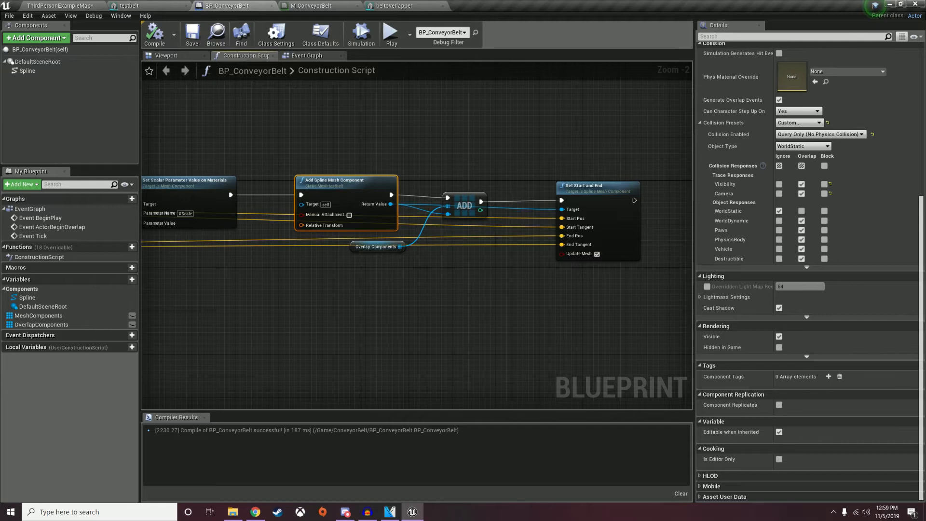
{"action": "left_click", "coordinate": [307, 56]}
{"action": "right_click_drag", "start_coordinate": [471, 201], "coordinate": [231, 91]}
{"action": "left_click_drag", "start_coordinate": [236, 125], "coordinate": [374, 290]}
{"action": "key", "text": "Delete"}
Connect a Set Timer by Event node to BeginPlay with Time 0.01 and Looping enabled.
{"action": "right_click_drag", "start_coordinate": [328, 91], "coordinate": [289, 187]}
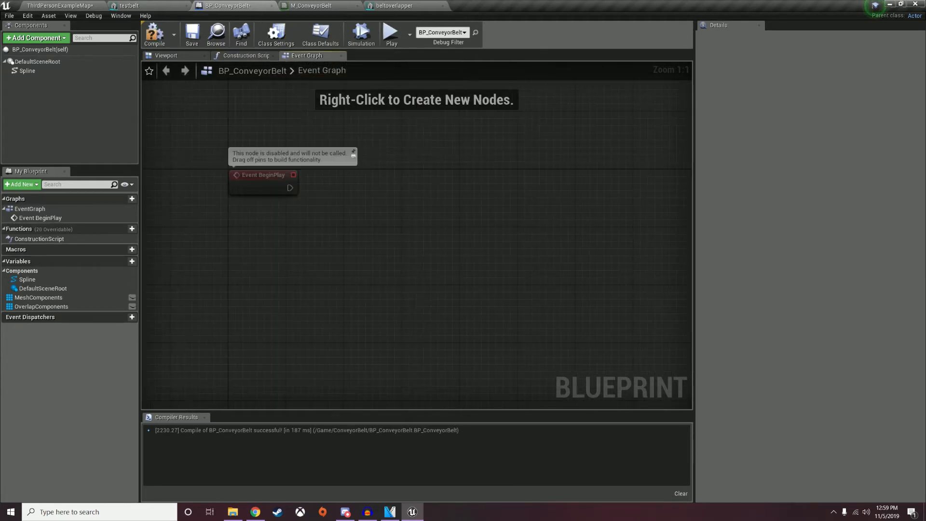
{"action": "left_click_drag", "start_coordinate": [290, 187], "coordinate": [406, 191]}
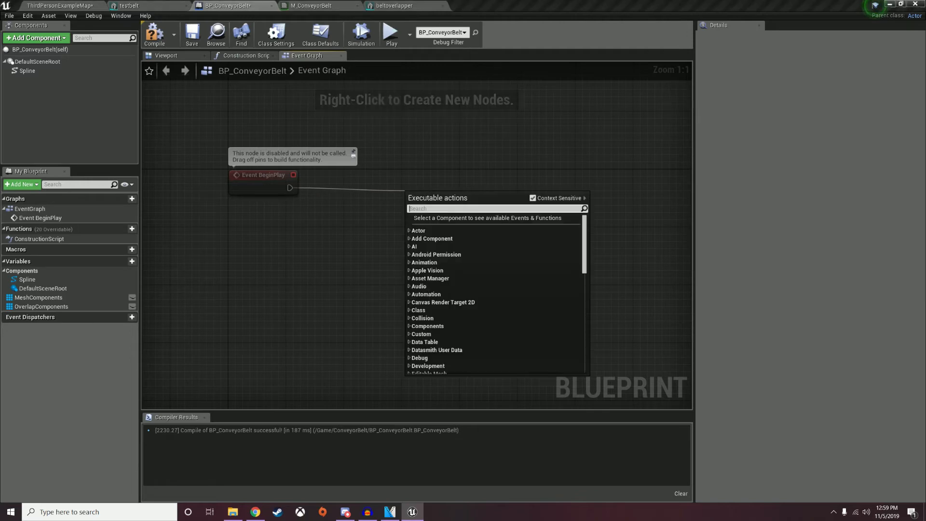
{"action": "type", "text": "set timer by"}
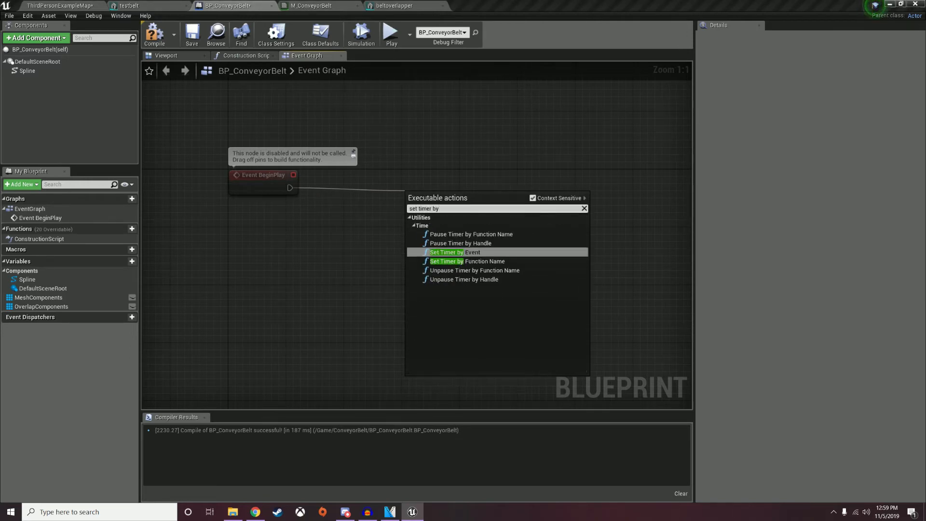
{"action": "key", "text": "Return"}
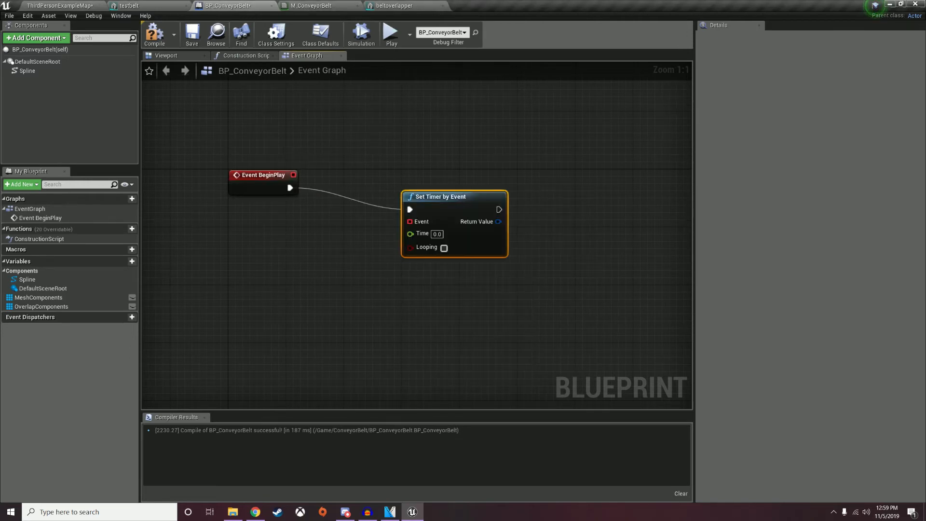
{"action": "left_click", "coordinate": [437, 234]}
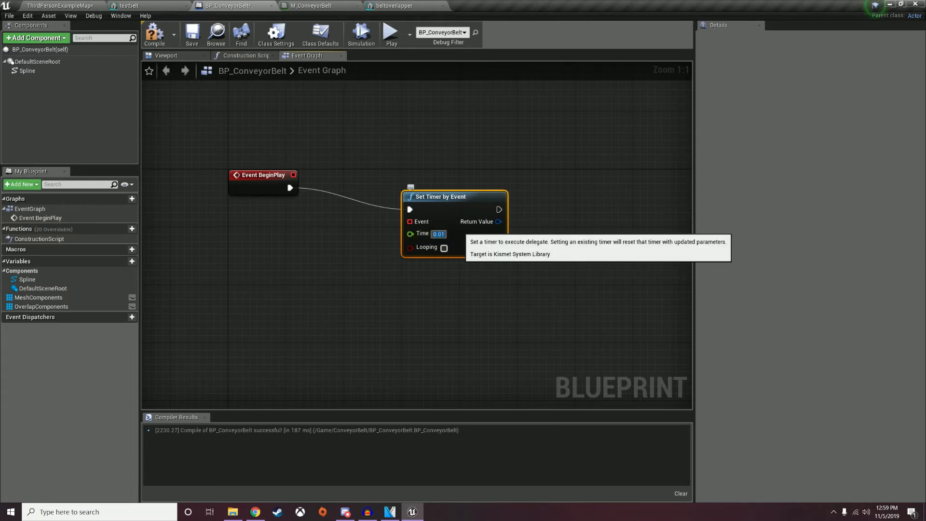
{"action": "left_click", "coordinate": [444, 248]}
{"action": "left_click_drag", "start_coordinate": [434, 196], "coordinate": [238, 279]}
Bind a custom event named MoveObjects to the timer's event pin.
{"action": "type", "text": "custom"}
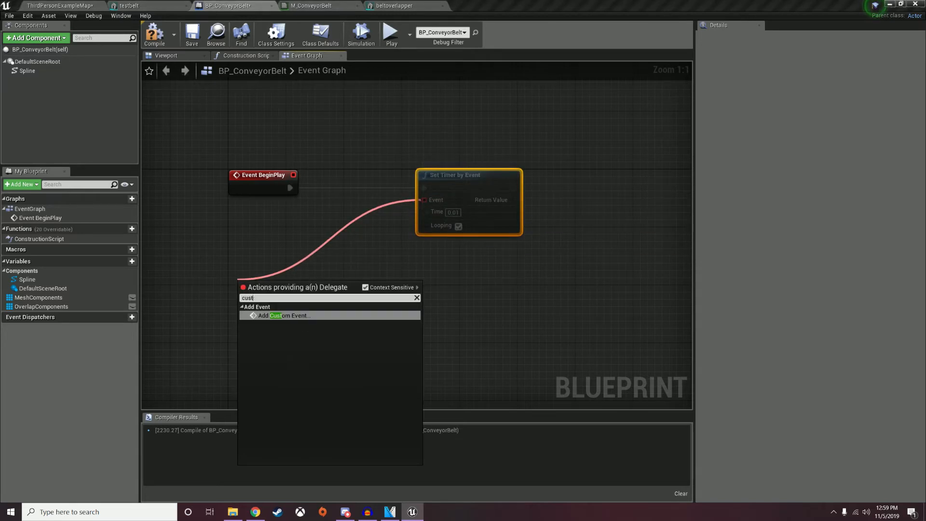
{"action": "key", "text": "Return"}
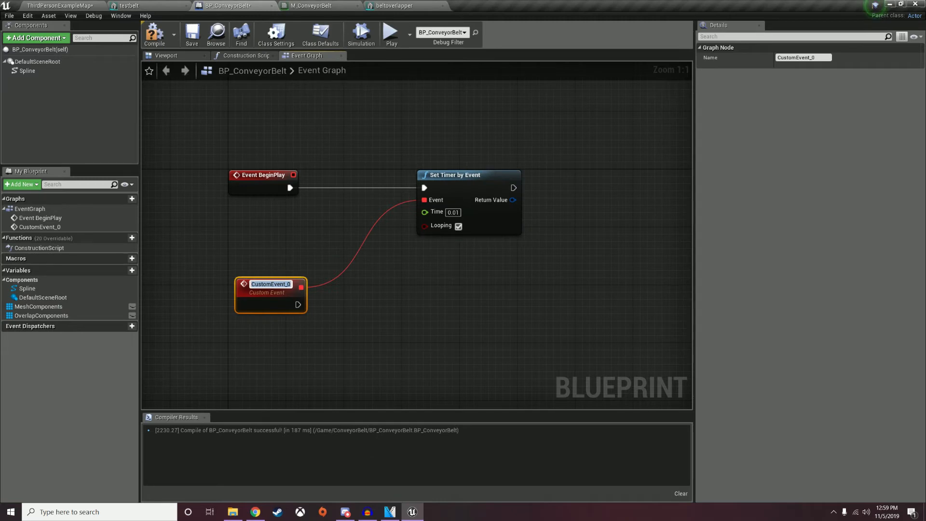
{"action": "type", "text": "MoveObjects"}
{"action": "key", "text": "Return"}
{"action": "left_click_drag", "start_coordinate": [240, 305], "coordinate": [247, 327]}
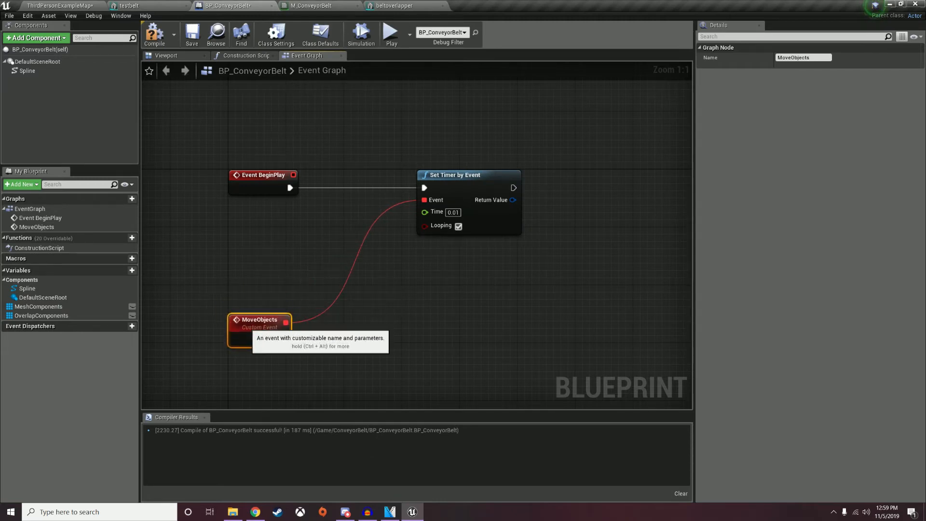
{"action": "right_click_drag", "start_coordinate": [309, 307], "coordinate": [289, 260]}
Add a MovedActors variable of type Actor object reference.
{"action": "left_click", "coordinate": [122, 270]}
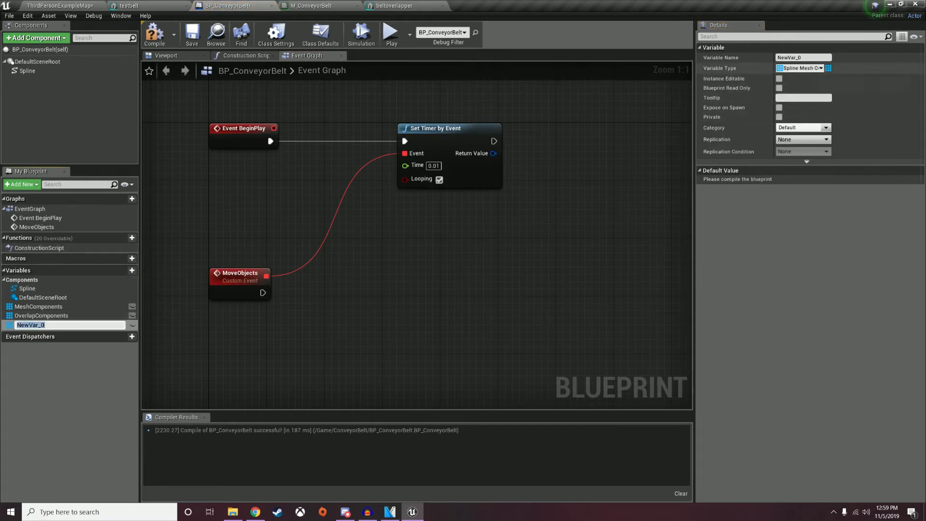
{"action": "key", "text": "Return"}
{"action": "left_click", "coordinate": [801, 68]}
{"action": "type", "text": "act"}
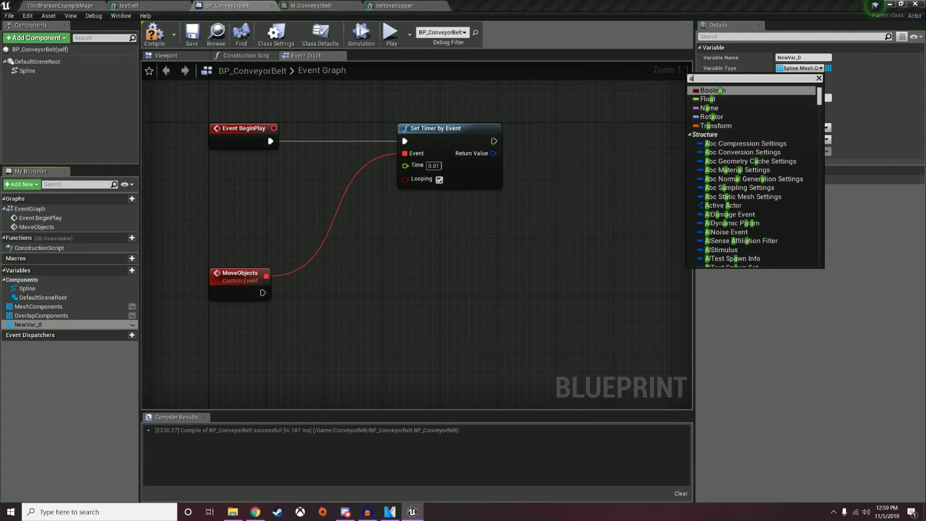
{"action": "mouse_move", "coordinate": [733, 179]}
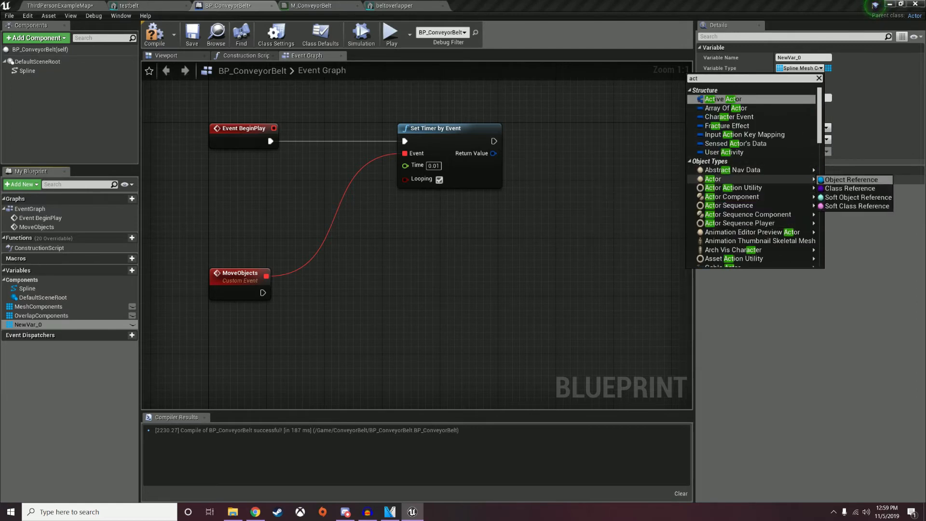
{"action": "left_click", "coordinate": [852, 180]}
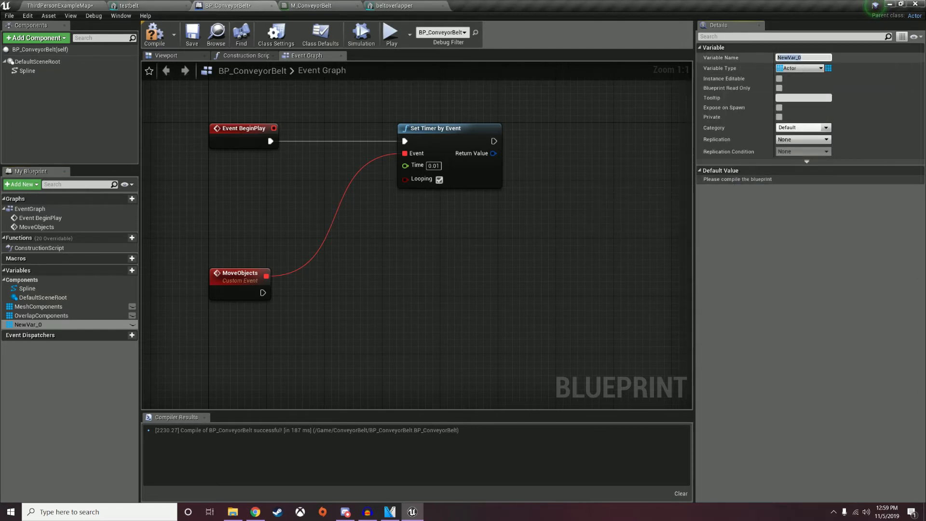
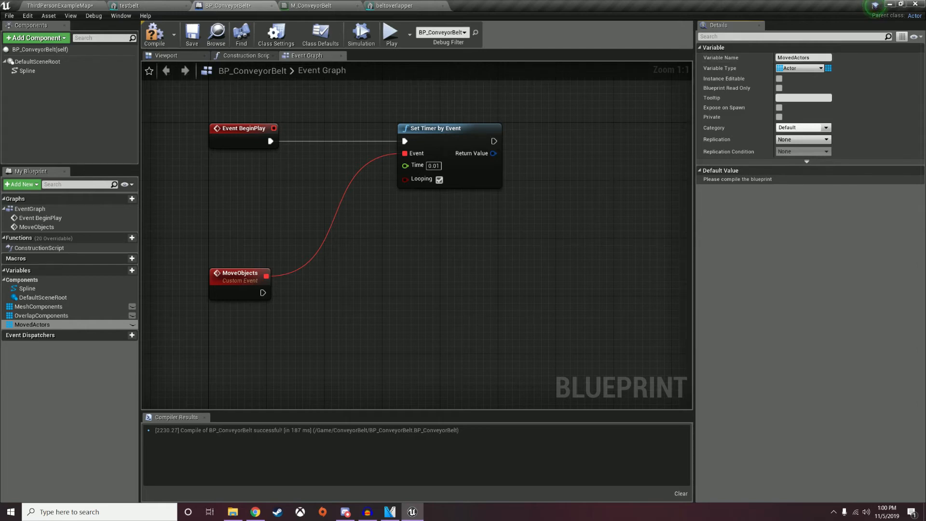
Wire a SET Moved Actors node after MoveObjects and feed it from a Make Array node.
{"action": "left_click_drag", "start_coordinate": [32, 324], "coordinate": [355, 292]}
{"action": "left_click_drag", "start_coordinate": [263, 292], "coordinate": [281, 343]}
{"action": "type", "text": "make arr"}
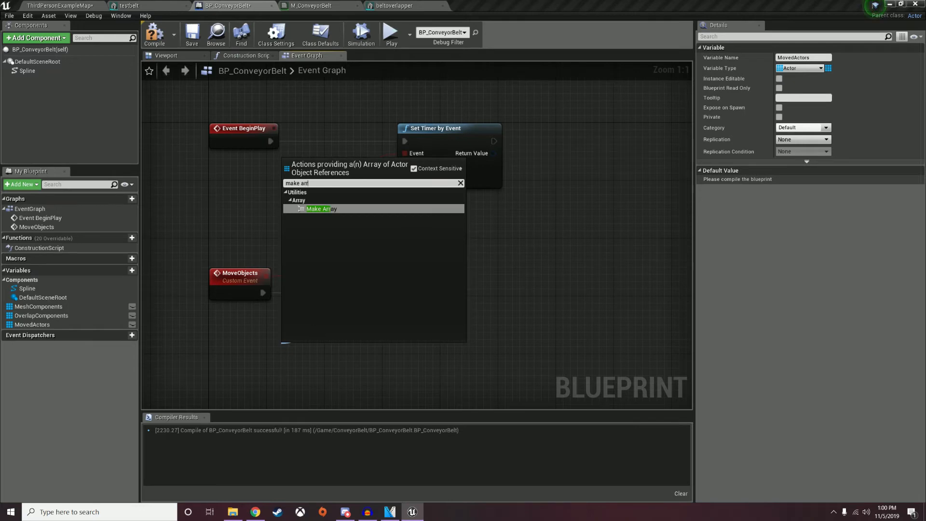
{"action": "key", "text": "Return"}
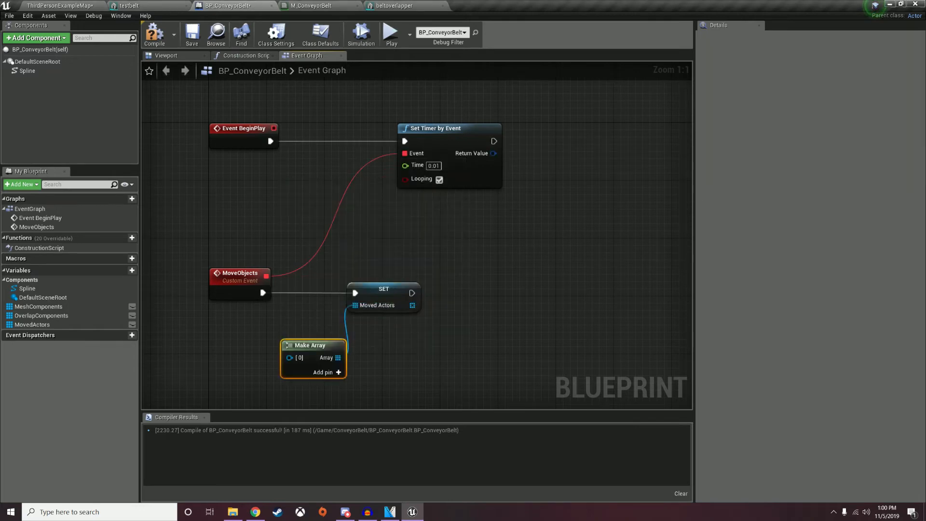
Put a Self reference into the Make Array's first entry and add an Overlap Components getter.
{"action": "right_click", "coordinate": [231, 357]}
{"action": "type", "text": "self"}
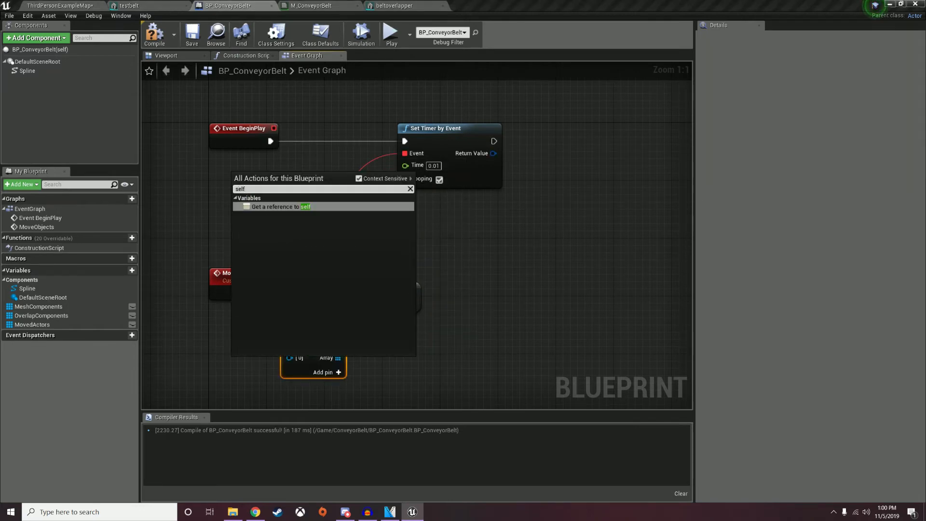
{"action": "key", "text": "Return"}
{"action": "left_click_drag", "start_coordinate": [249, 361], "coordinate": [289, 358]}
{"action": "left_click_drag", "start_coordinate": [202, 334], "coordinate": [301, 338]}
{"action": "left_click", "coordinate": [309, 316]}
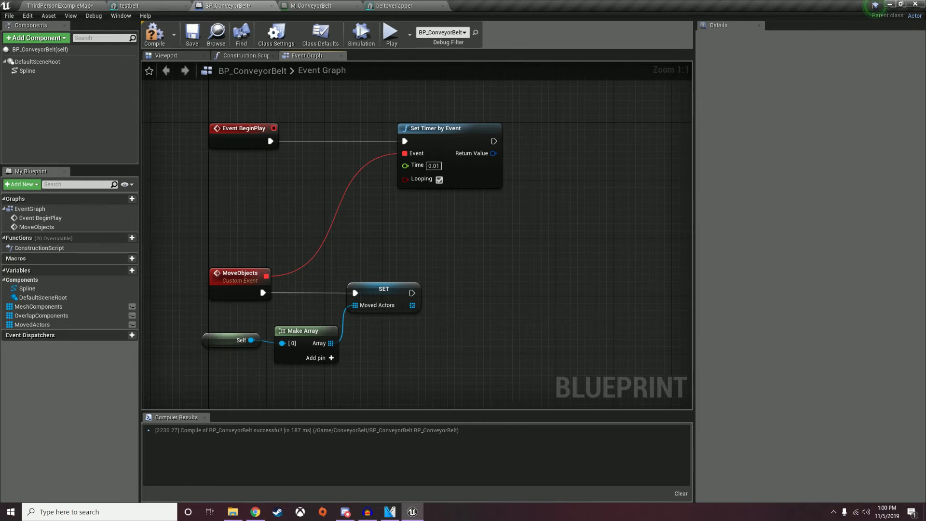
{"action": "right_click_drag", "start_coordinate": [412, 305], "coordinate": [355, 310]}
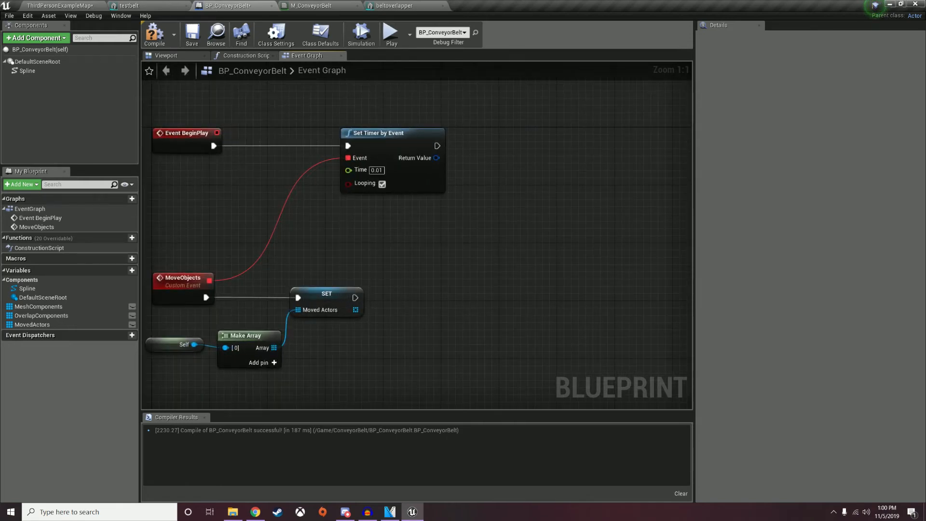
{"action": "left_click_drag", "start_coordinate": [42, 316], "coordinate": [471, 330], "text": "ctrl"}
Loop over Overlap Components with a ForEachLoop run after the SET Moved Actors node.
{"action": "type", "text": "for each"}
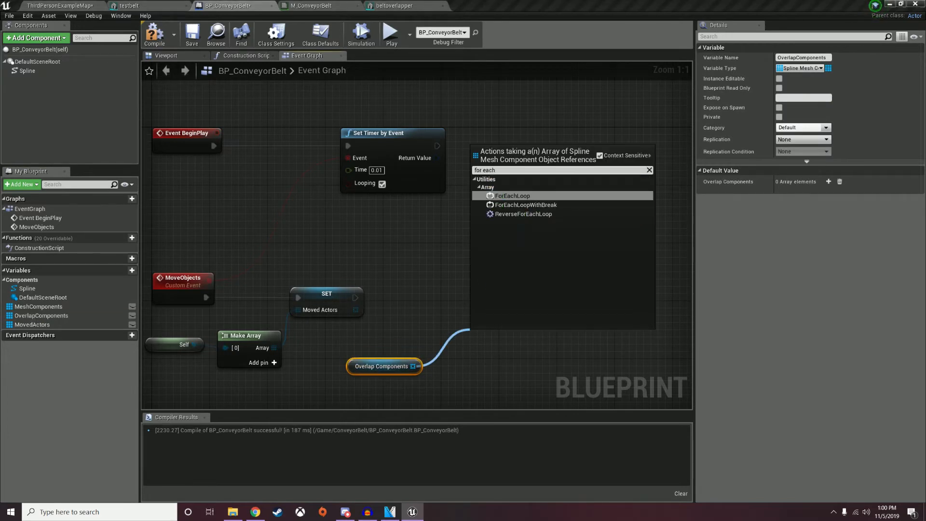
{"action": "key", "text": "Return"}
{"action": "left_click_drag", "start_coordinate": [356, 298], "coordinate": [481, 285]}
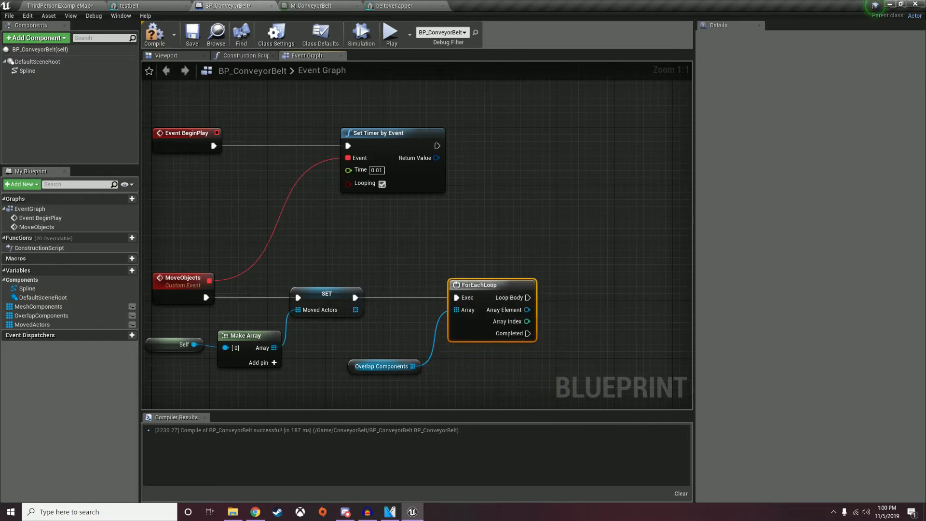
{"action": "left_click_drag", "start_coordinate": [381, 367], "coordinate": [366, 344]}
Get each loop element's overlapping actors with a Get Overlapping Actors node.
{"action": "left_click_drag", "start_coordinate": [527, 310], "coordinate": [585, 357]}
{"action": "type", "text": "get overlapp"}
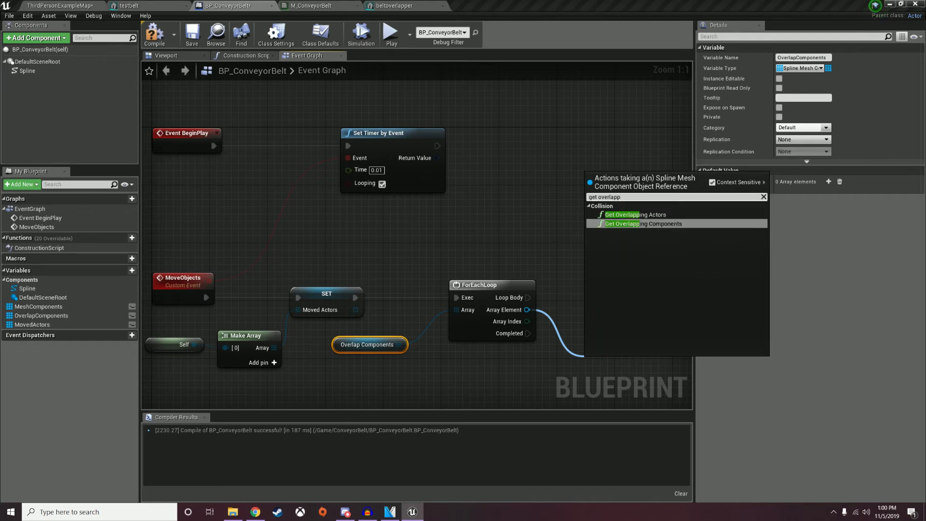
{"action": "key", "text": "Up"}
{"action": "key", "text": "Return"}
{"action": "right_click_drag", "start_coordinate": [585, 356], "coordinate": [491, 304]}
{"action": "left_click_drag", "start_coordinate": [557, 316], "coordinate": [528, 280]}
{"action": "right_click_drag", "start_coordinate": [528, 289], "coordinate": [443, 304]}
{"action": "left_click_drag", "start_coordinate": [448, 298], "coordinate": [456, 305]}
Loop over the overlapping actors with a second ForEachLoop driven from the outer Loop Body.
{"action": "left_click_drag", "start_coordinate": [518, 317], "coordinate": [602, 285]}
{"action": "type", "text": "for each"}
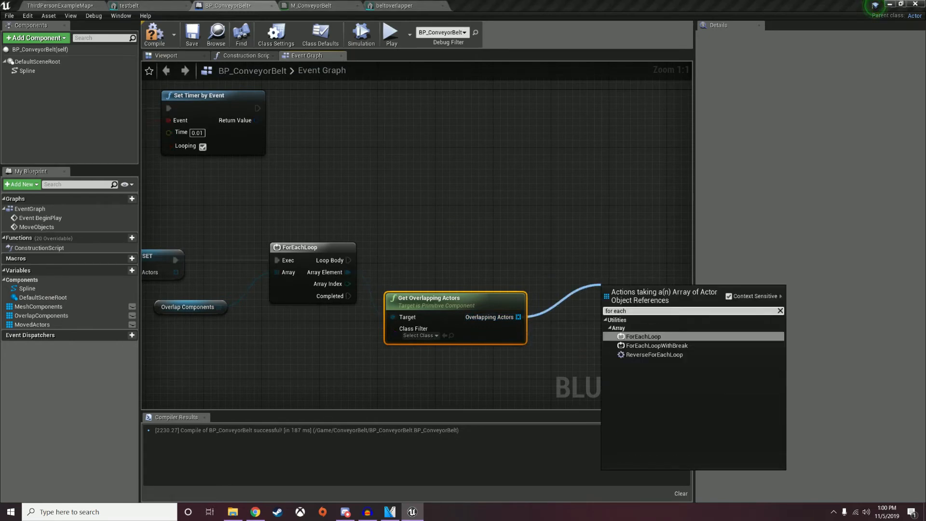
{"action": "key", "text": "Return"}
{"action": "left_click_drag", "start_coordinate": [348, 260], "coordinate": [608, 247]}
{"action": "right_click_drag", "start_coordinate": [581, 238], "coordinate": [332, 215]}
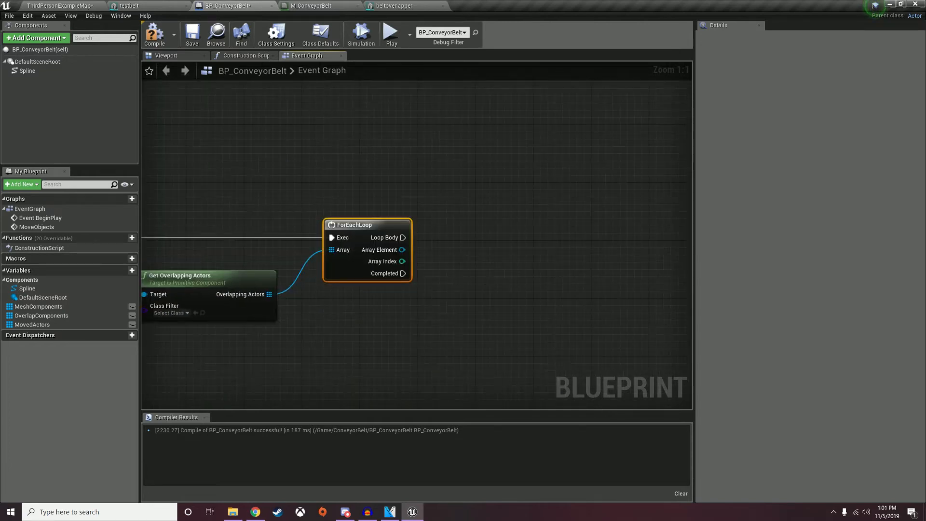
{"action": "left_click_drag", "start_coordinate": [402, 249], "coordinate": [476, 283]}
{"action": "type", "text": "find"}
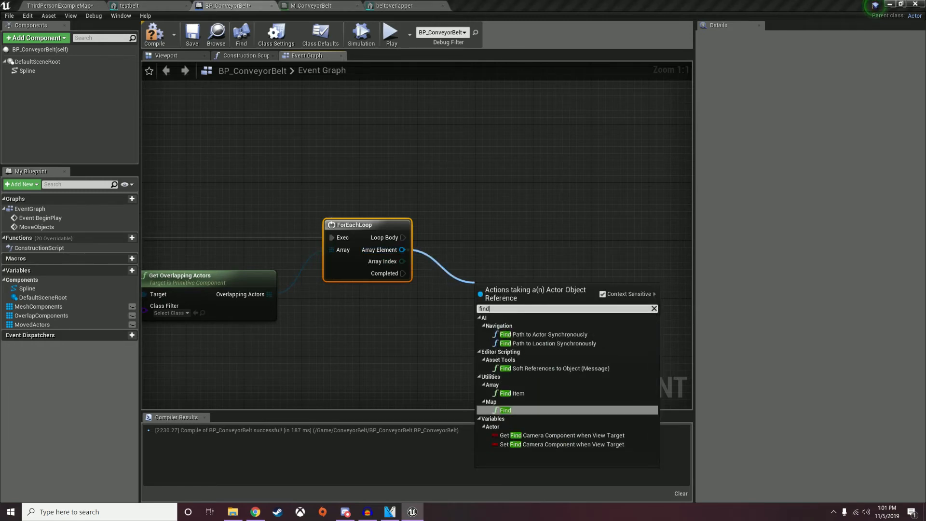
Look up each overlapping actor in Moved Actors with an array Find node.
{"action": "key", "text": "Up"}
{"action": "key", "text": "Return"}
{"action": "left_click_drag", "start_coordinate": [32, 325], "coordinate": [543, 268]}
{"action": "left_click_drag", "start_coordinate": [415, 298], "coordinate": [462, 248]}
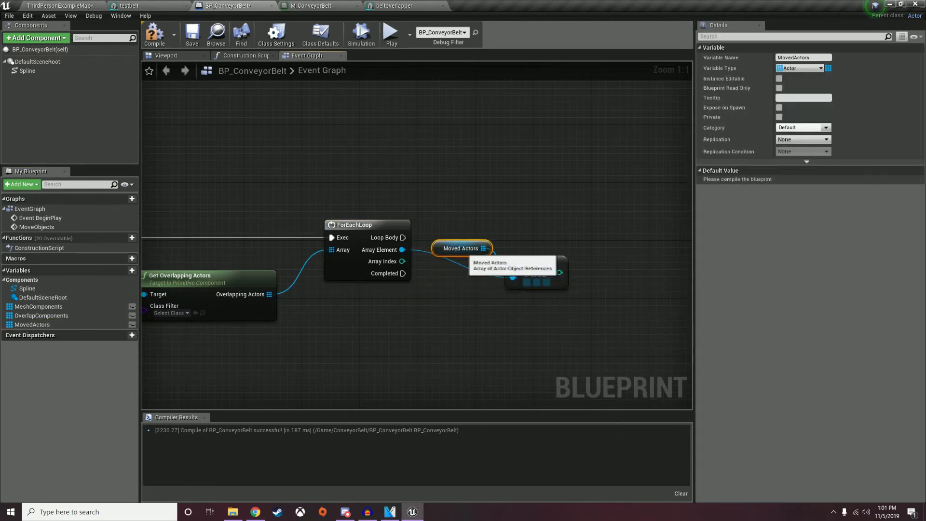
{"action": "left_click_drag", "start_coordinate": [516, 274], "coordinate": [515, 260]}
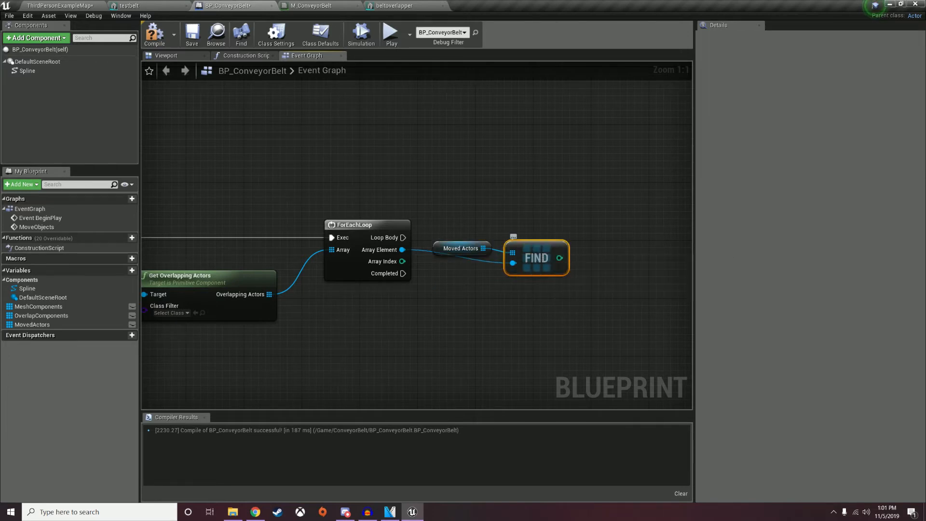
{"action": "right_click_drag", "start_coordinate": [560, 259], "coordinate": [483, 267]}
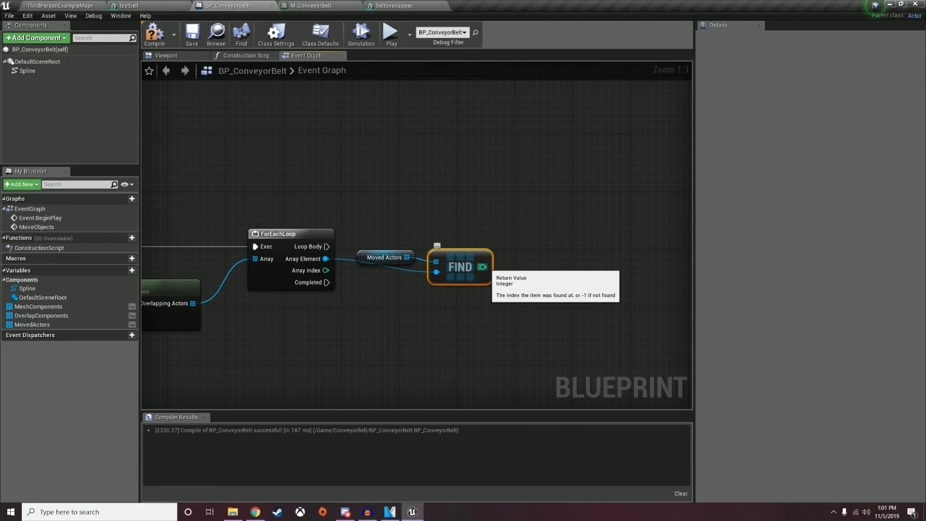
Compare Find's index with an integer Equal node and branch on it from the inner Loop Body.
{"action": "left_click_drag", "start_coordinate": [482, 267], "coordinate": [537, 278]}
{"action": "type", "text": "equal"}
{"action": "key", "text": "Return"}
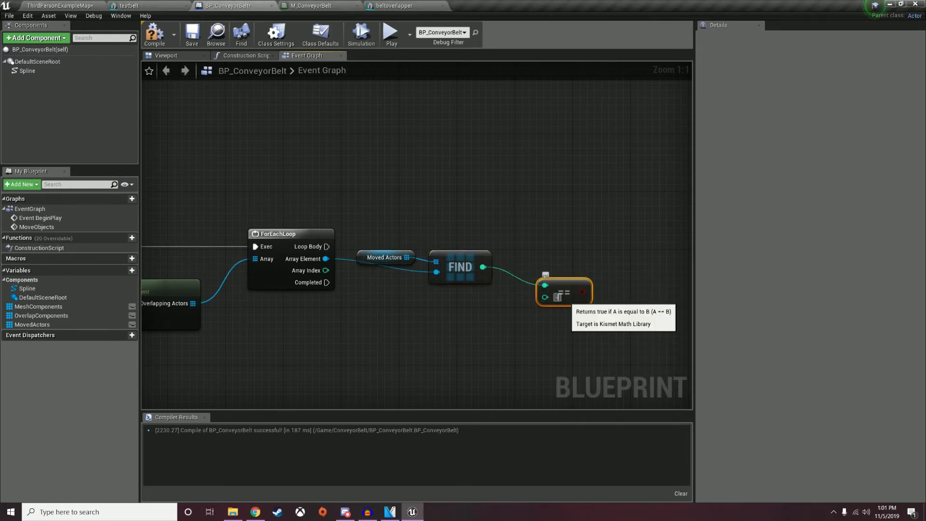
{"action": "left_click_drag", "start_coordinate": [584, 292], "coordinate": [623, 246]}
{"action": "type", "text": "branch"}
{"action": "key", "text": "Return"}
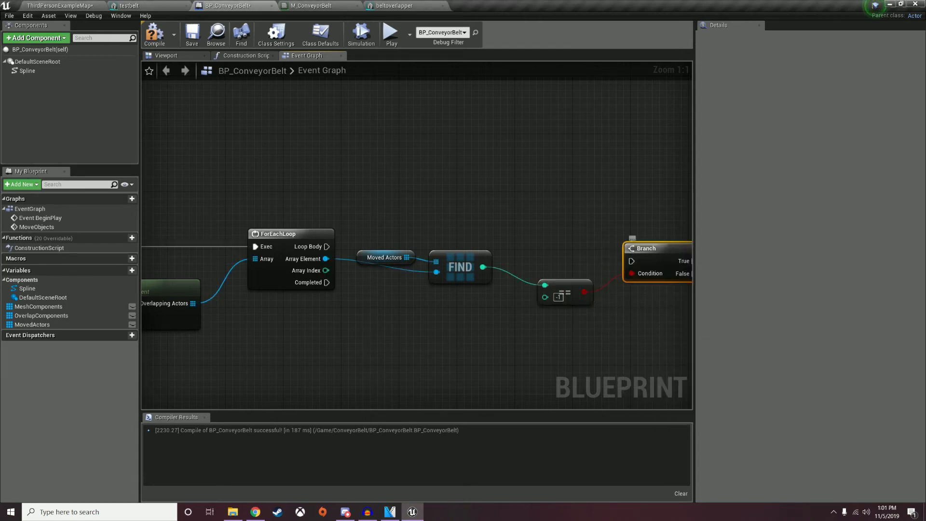
{"action": "left_click_drag", "start_coordinate": [326, 247], "coordinate": [637, 236]}
{"action": "left_click_drag", "start_coordinate": [572, 290], "coordinate": [549, 268]}
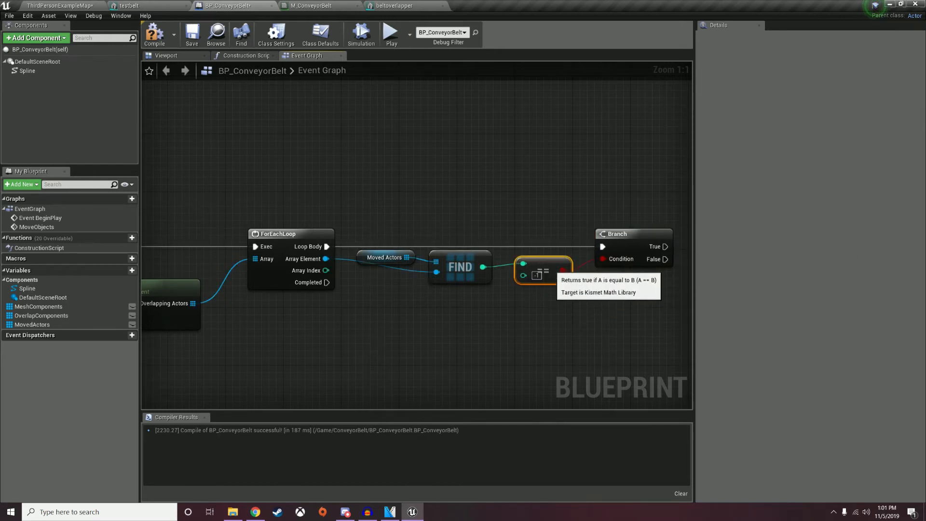
{"action": "right_click_drag", "start_coordinate": [549, 268], "coordinate": [310, 269]}
{"action": "left_click_drag", "start_coordinate": [427, 243], "coordinate": [556, 244]}
Add an AddActorWorldOffset node targeting the inner loop's current actor.
{"action": "left_click", "coordinate": [475, 280]}
{"action": "right_click_drag", "start_coordinate": [475, 280], "coordinate": [665, 244]}
{"action": "left_click_drag", "start_coordinate": [277, 218], "coordinate": [575, 262]}
{"action": "type", "text": "add world"}
{"action": "key", "text": "Up"}
{"action": "key", "text": "Up"}
{"action": "key", "text": "Return"}
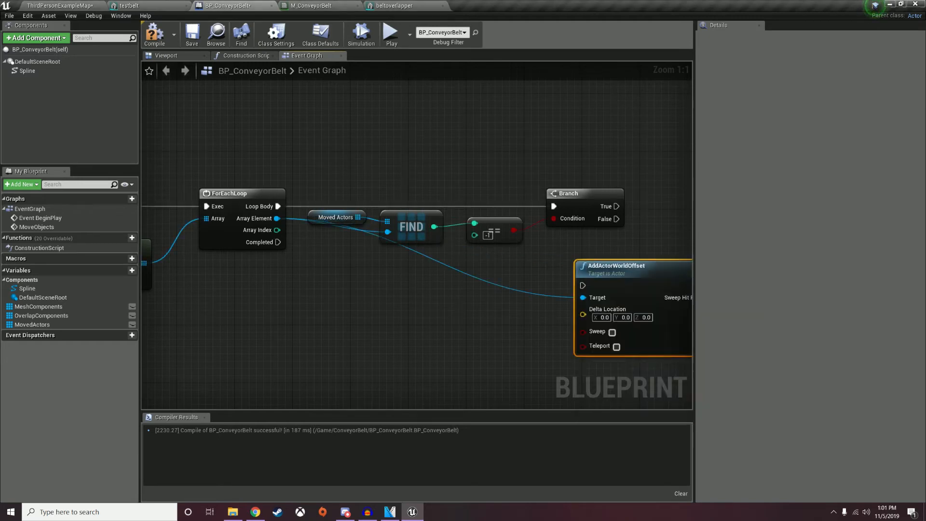
Route the Target wire through reroute points and run AddActorWorldOffset from the Branch's True output.
{"action": "double_click", "coordinate": [496, 285]}
{"action": "left_click_drag", "start_coordinate": [496, 285], "coordinate": [360, 250]}
{"action": "right_click_drag", "start_coordinate": [360, 254], "coordinate": [191, 262]}
{"action": "left_click_drag", "start_coordinate": [484, 277], "coordinate": [621, 227]}
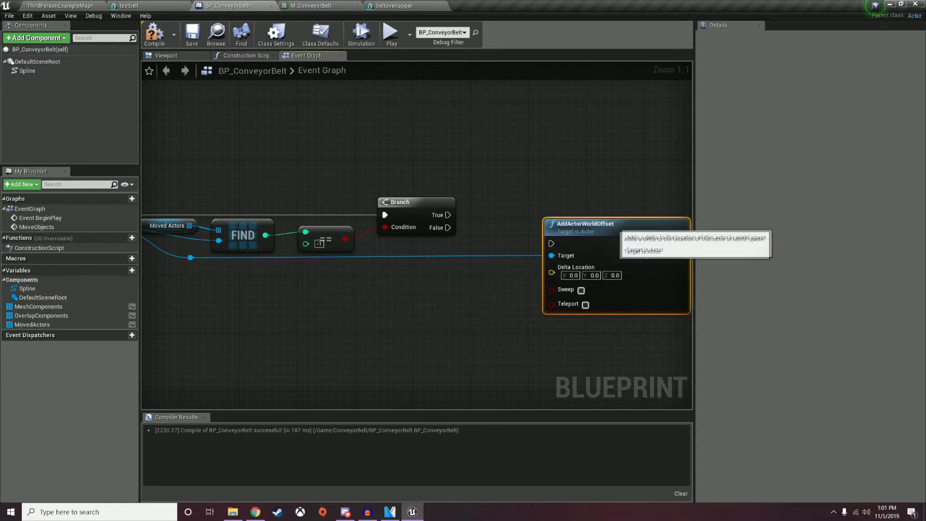
{"action": "double_click", "coordinate": [480, 255]}
{"action": "left_click_drag", "start_coordinate": [481, 252], "coordinate": [517, 259]}
{"action": "left_click_drag", "start_coordinate": [579, 241], "coordinate": [615, 205]}
{"action": "left_click_drag", "start_coordinate": [448, 215], "coordinate": [590, 208]}
{"action": "left_click_drag", "start_coordinate": [640, 195], "coordinate": [669, 203]}
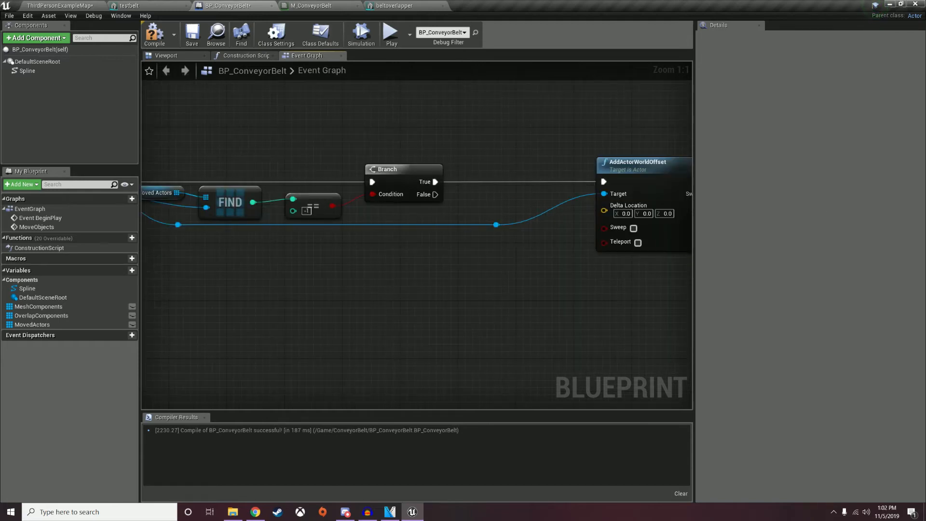
{"action": "right_click_drag", "start_coordinate": [497, 234], "coordinate": [705, 246]}
{"action": "right_click", "coordinate": [597, 282]}
Add a GetActorLocation node for the inner loop's current actor.
{"action": "key", "text": "Escape"}
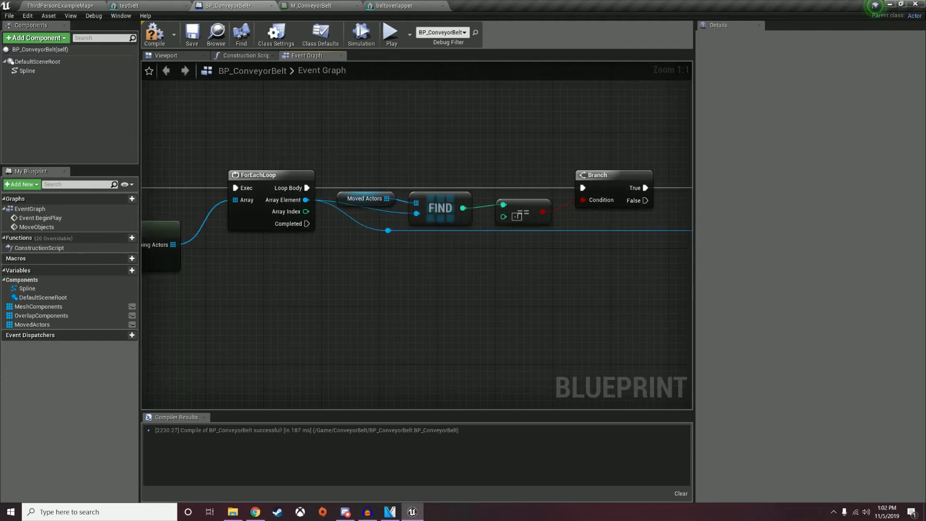
{"action": "right_click_drag", "start_coordinate": [370, 235], "coordinate": [501, 263]}
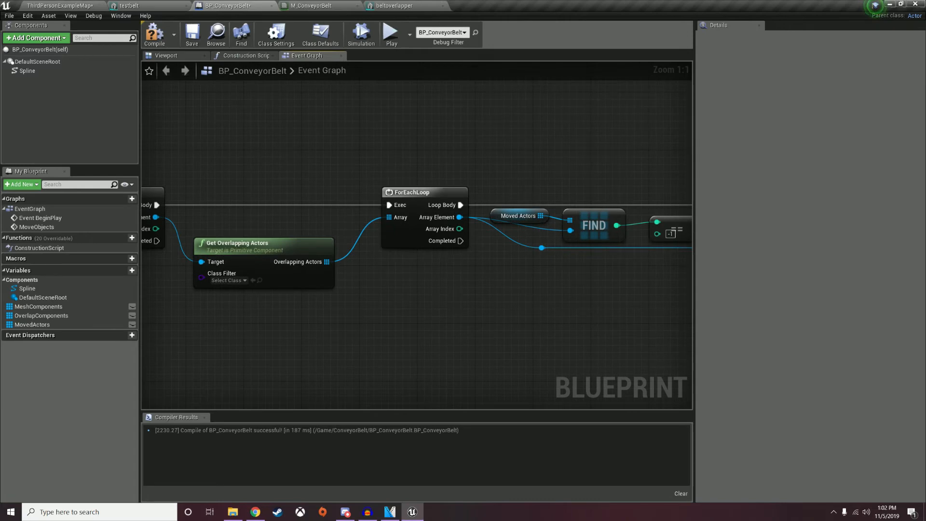
{"action": "left_click_drag", "start_coordinate": [460, 218], "coordinate": [512, 327]}
{"action": "type", "text": "get locat"}
{"action": "key", "text": "Return"}
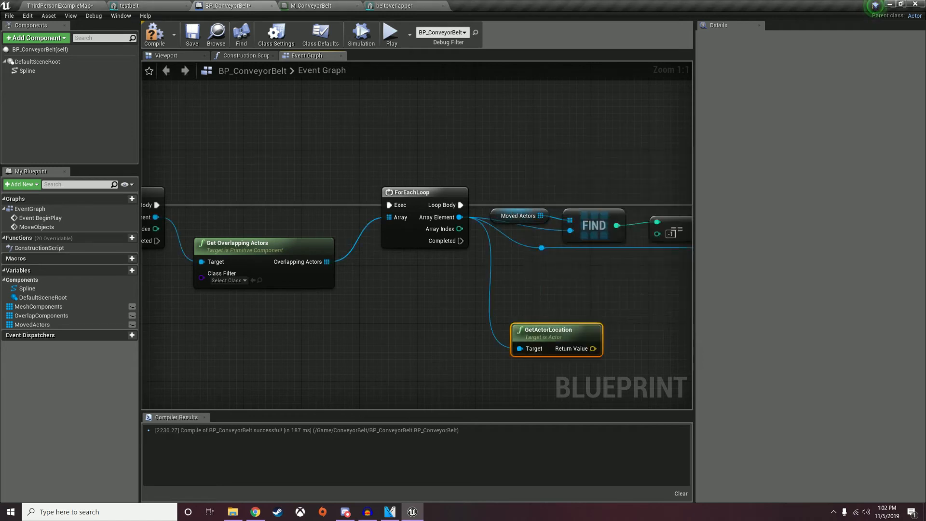
{"action": "left_click_drag", "start_coordinate": [534, 333], "coordinate": [534, 296]}
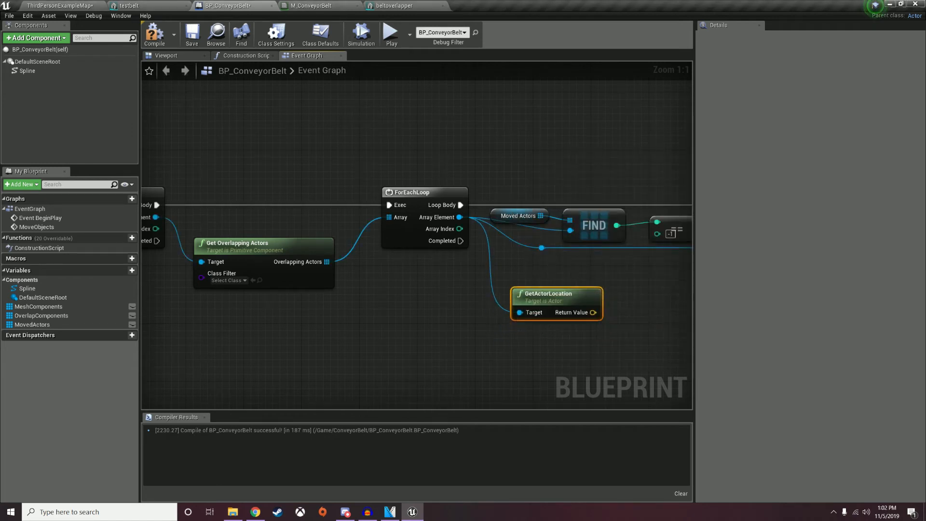
{"action": "right_click_drag", "start_coordinate": [574, 275], "coordinate": [537, 273]}
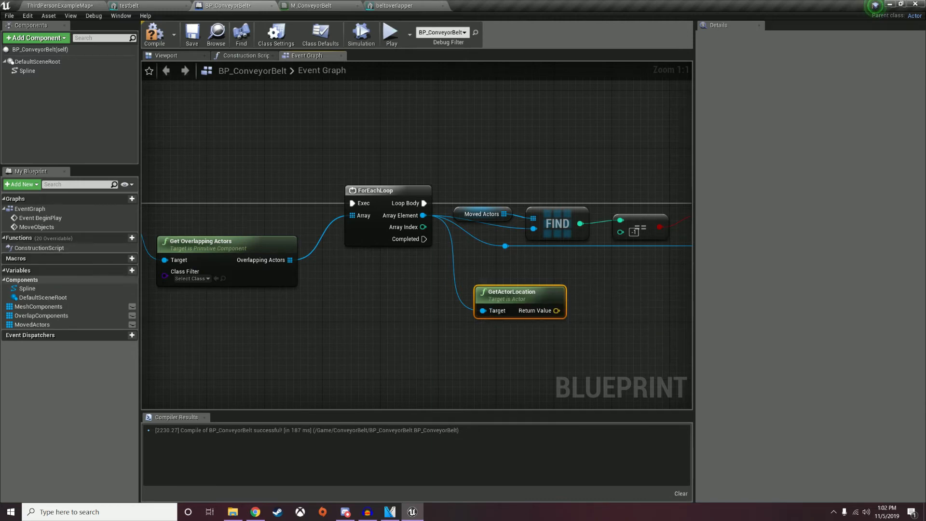
Feed a Spline getter and the actor location into Find Direction Closest to World Location.
{"action": "left_click_drag", "start_coordinate": [40, 288], "coordinate": [503, 264]}
{"action": "left_click", "coordinate": [537, 279]}
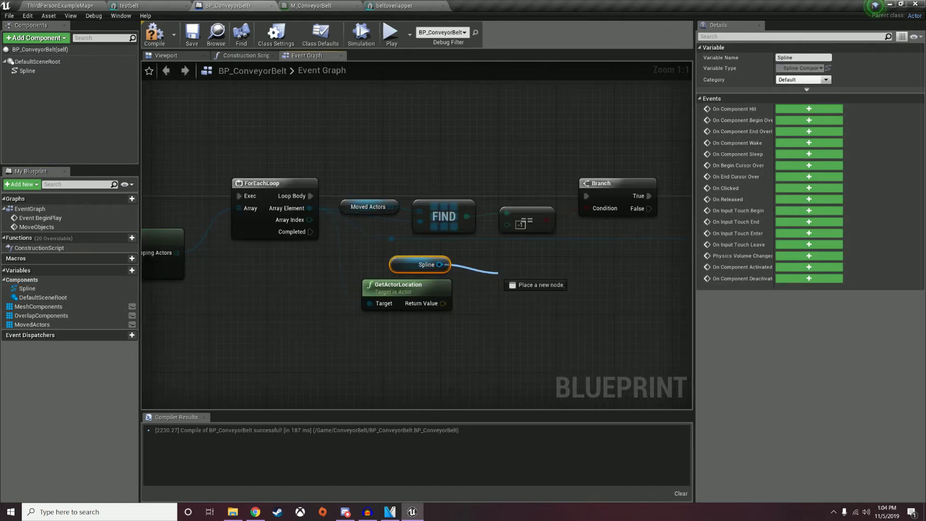
{"action": "left_click_drag", "start_coordinate": [507, 279], "coordinate": [499, 273]}
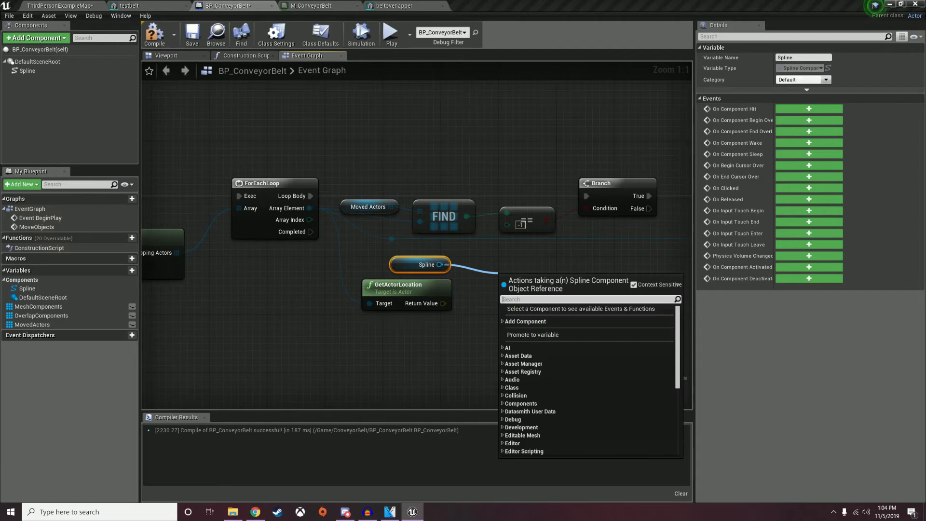
{"action": "type", "text": "find direc"}
{"action": "key", "text": "Return"}
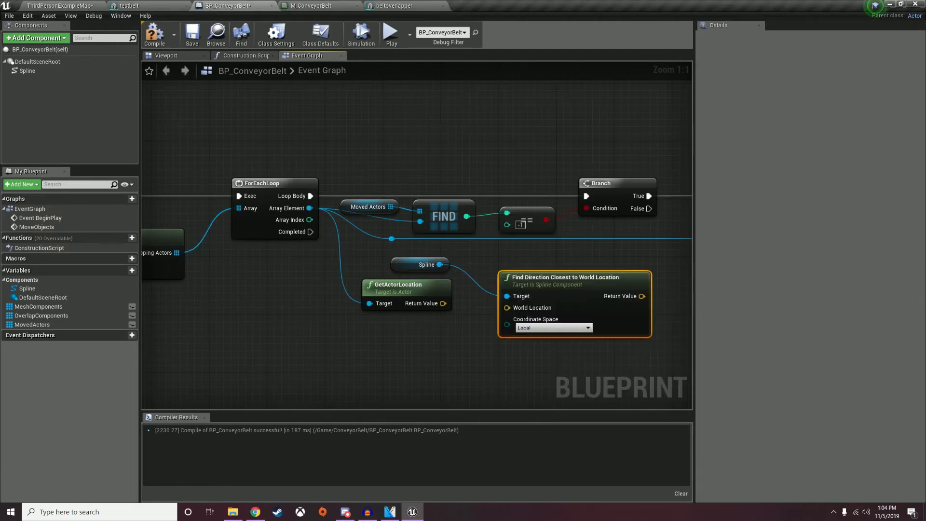
{"action": "left_click_drag", "start_coordinate": [444, 304], "coordinate": [515, 308]}
{"action": "left_click_drag", "start_coordinate": [546, 284], "coordinate": [532, 271]}
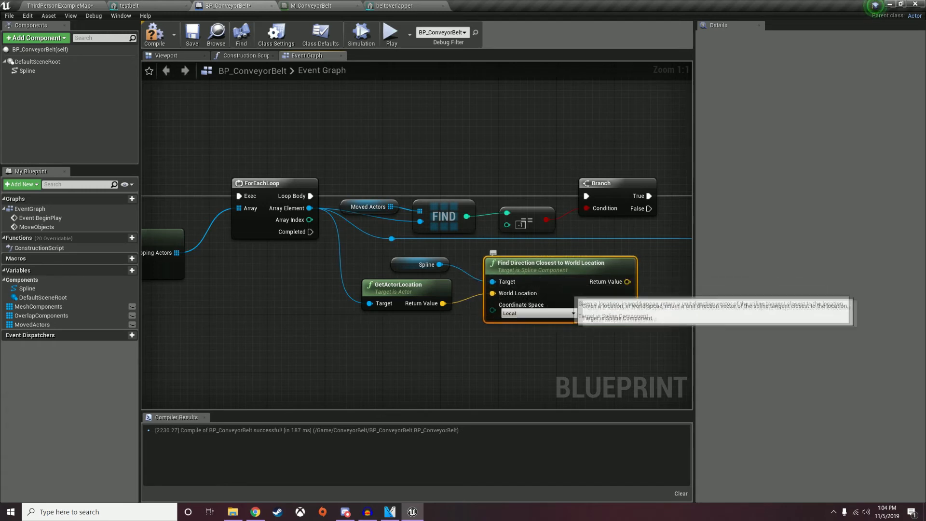
{"action": "right_click_drag", "start_coordinate": [576, 295], "coordinate": [461, 291]}
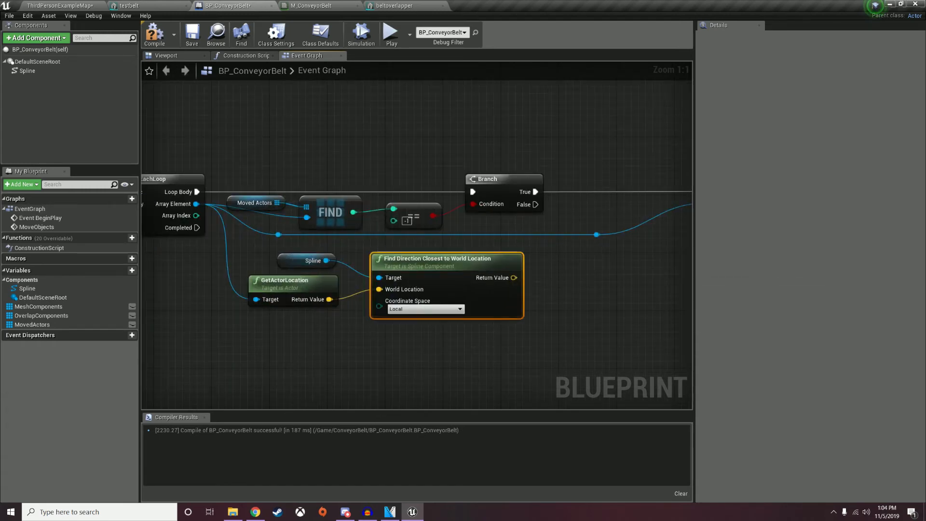
{"action": "right_click_drag", "start_coordinate": [569, 304], "coordinate": [485, 305]}
{"action": "left_click", "coordinate": [125, 271]}
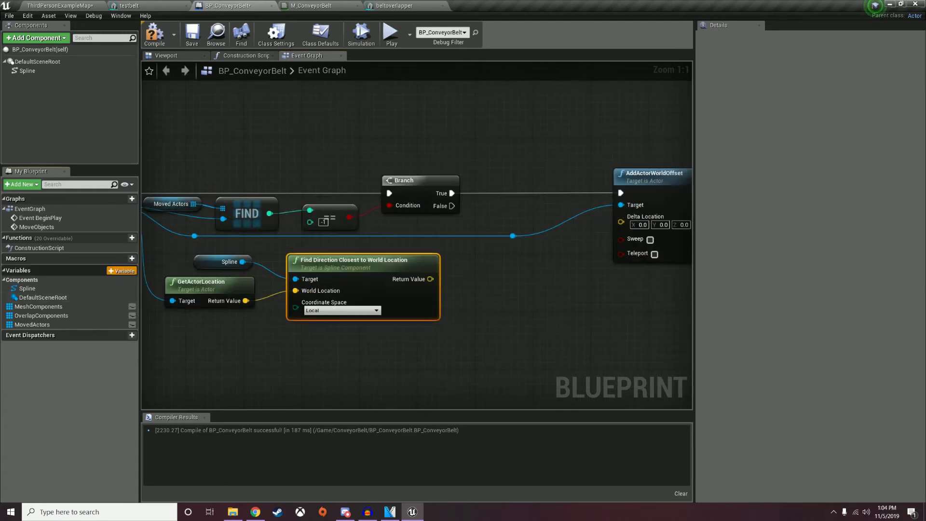
Create a single Float variable DynamicSpeed, instance editable and exposed on spawn, then view the level.
{"action": "left_click", "coordinate": [801, 68]}
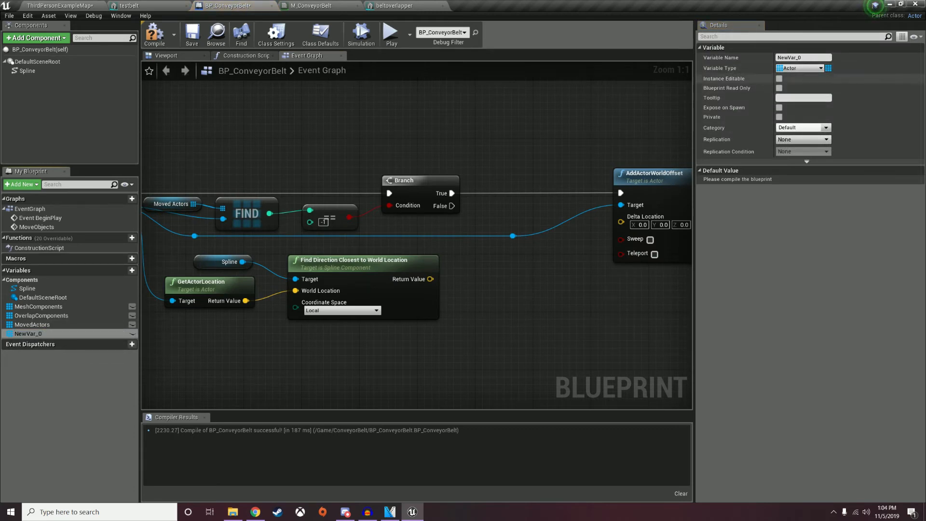
{"action": "left_click", "coordinate": [801, 69]}
{"action": "left_click", "coordinate": [786, 117]}
{"action": "left_click", "coordinate": [829, 68]}
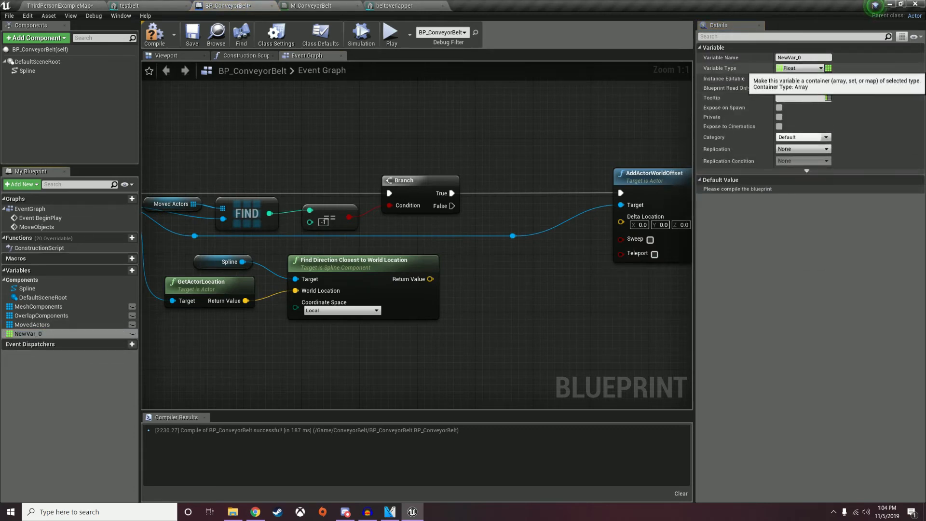
{"action": "left_click", "coordinate": [829, 77]}
{"action": "left_click", "coordinate": [811, 58]}
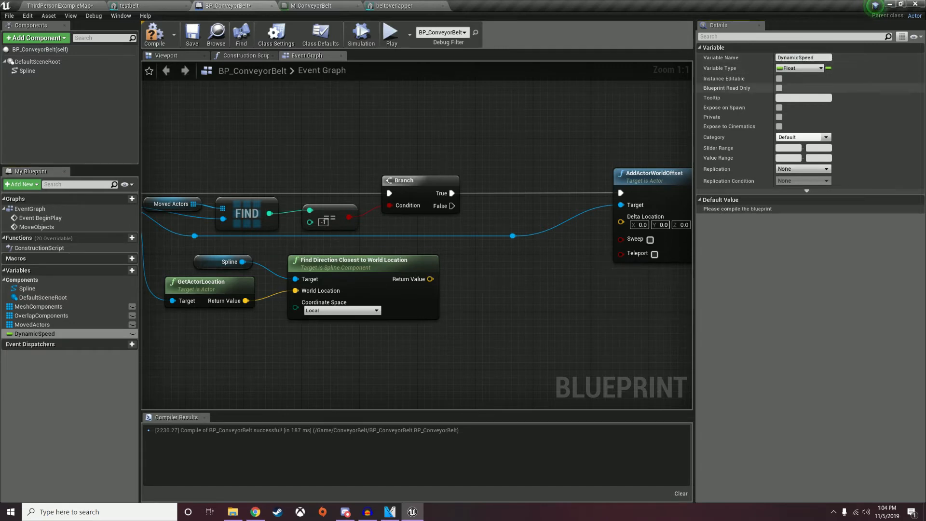
{"action": "left_click", "coordinate": [780, 78]}
{"action": "left_click", "coordinate": [780, 108]}
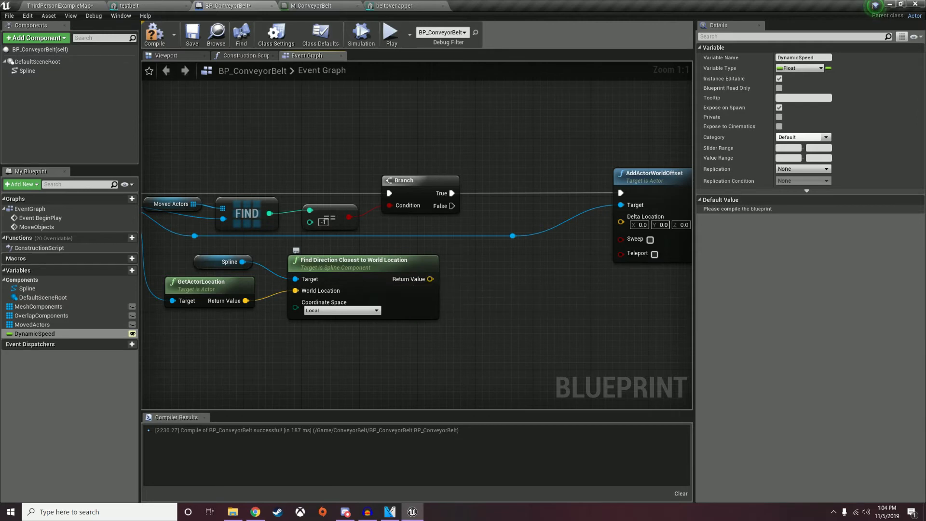
{"action": "right_click_drag", "start_coordinate": [367, 271], "coordinate": [376, 274]}
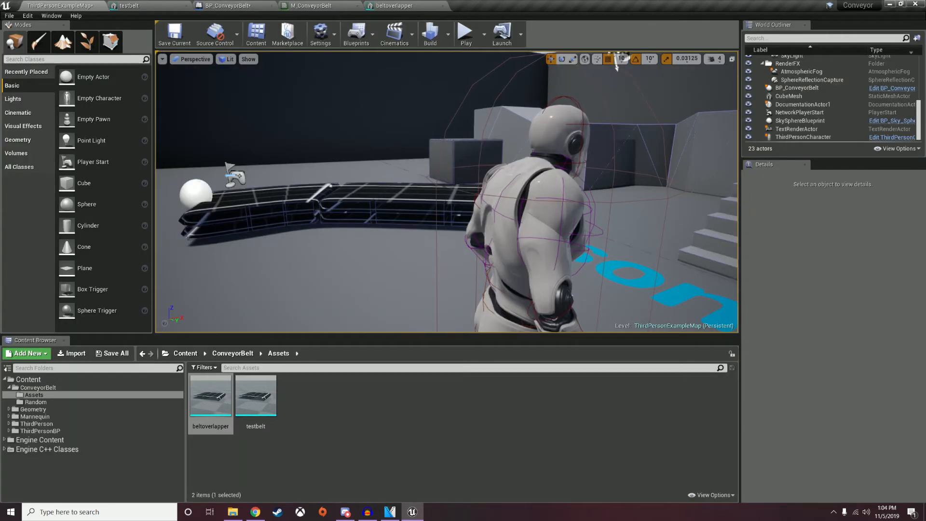
{"action": "right_click_drag", "start_coordinate": [447, 193], "coordinate": [447, 236]}
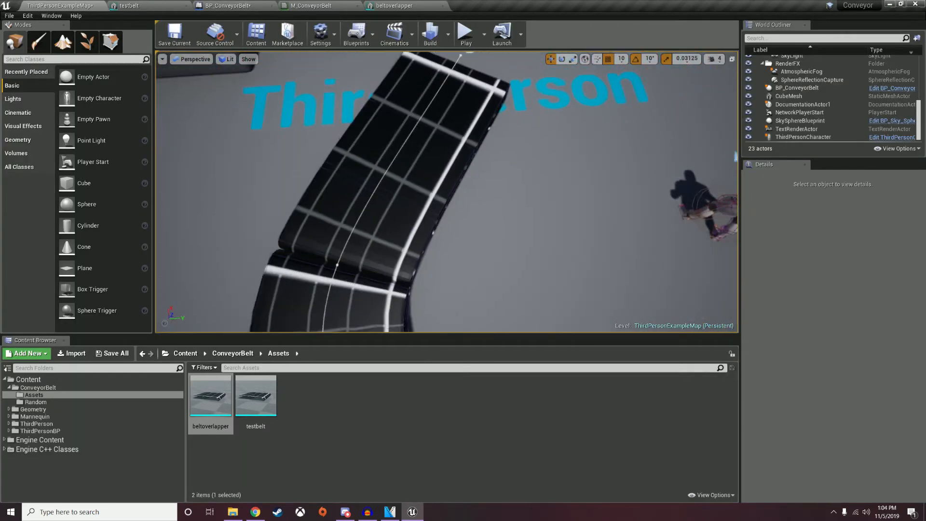
Fly the camera around the conveyor belt, then return to the BP_ConveyorBelt Event Graph.
{"action": "key", "text": "s"}
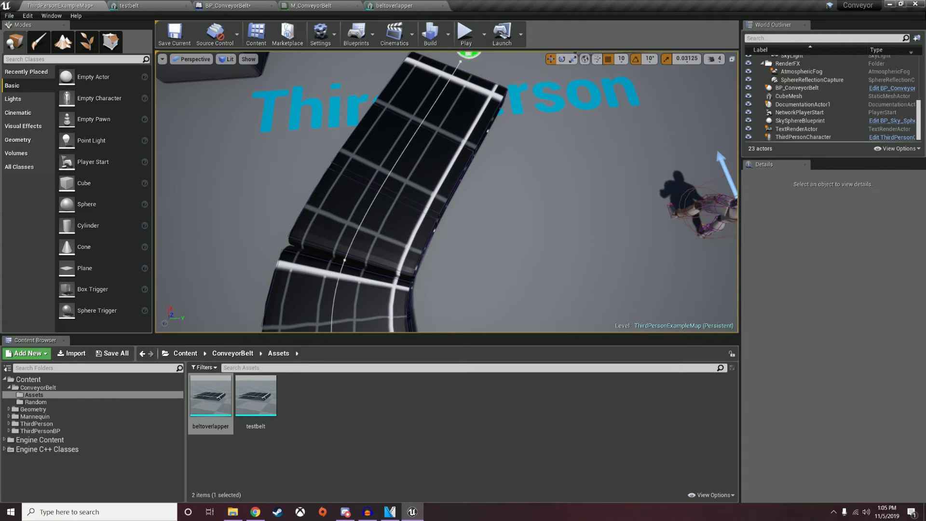
{"action": "mouse_move", "coordinate": [447, 192]}
{"action": "right_mouse_down"}
{"action": "mouse_move", "coordinate": [366, 213]}
{"action": "mouse_move", "coordinate": [448, 207]}
{"action": "mouse_move", "coordinate": [442, 195]}
{"action": "right_mouse_up"}
{"action": "left_click", "coordinate": [313, 5]}
{"action": "left_click", "coordinate": [228, 6]}
{"action": "left_click", "coordinate": [60, 5]}
{"action": "right_click_drag", "start_coordinate": [446, 193], "coordinate": [370, 193]}
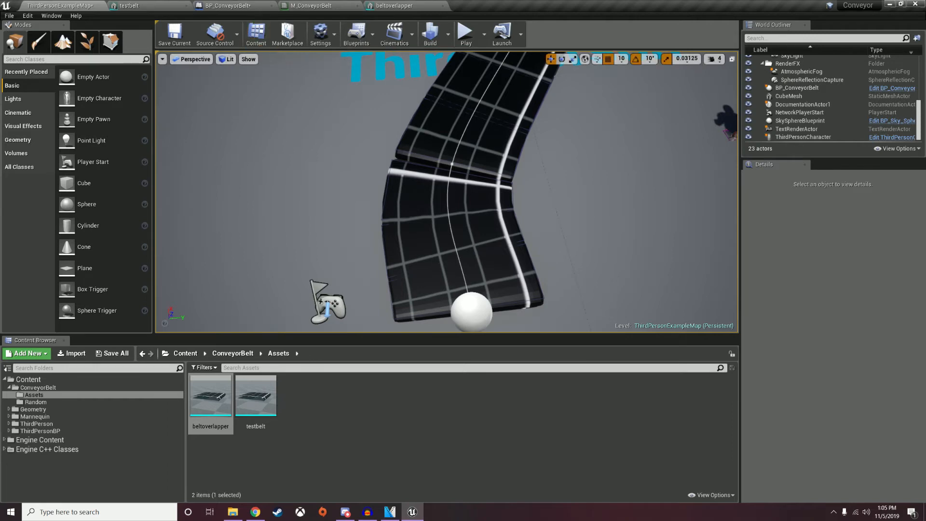
{"action": "left_click", "coordinate": [227, 5]}
{"action": "right_click_drag", "start_coordinate": [477, 252], "coordinate": [420, 248]}
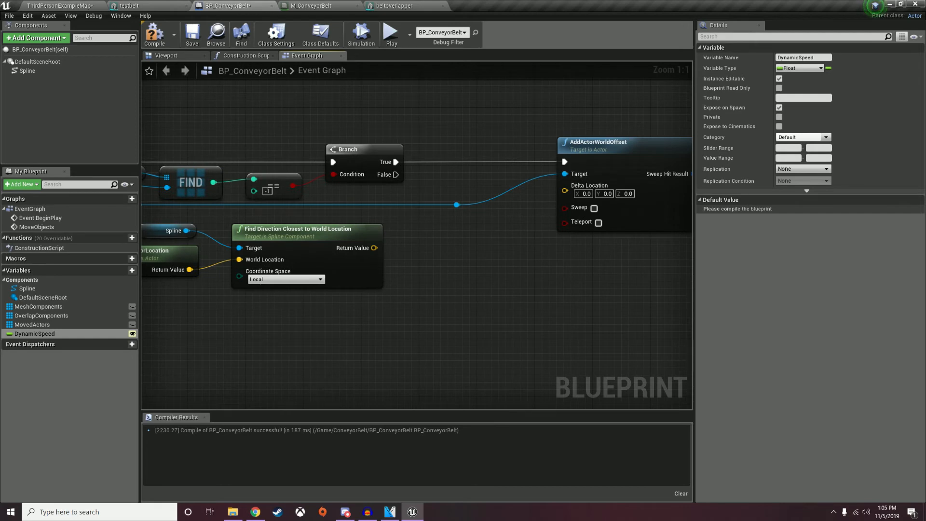
Multiply the spline direction by a DynamicSpeed getter and feed the product into Delta Location.
{"action": "left_click_drag", "start_coordinate": [34, 333], "coordinate": [403, 322]}
{"action": "left_click", "coordinate": [419, 327]}
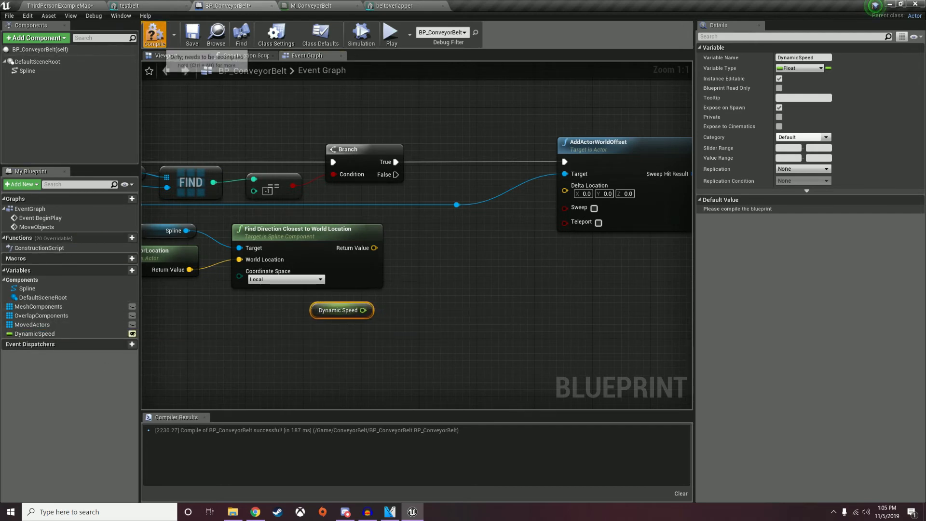
{"action": "left_click", "coordinate": [158, 39]}
{"action": "left_click", "coordinate": [155, 37]}
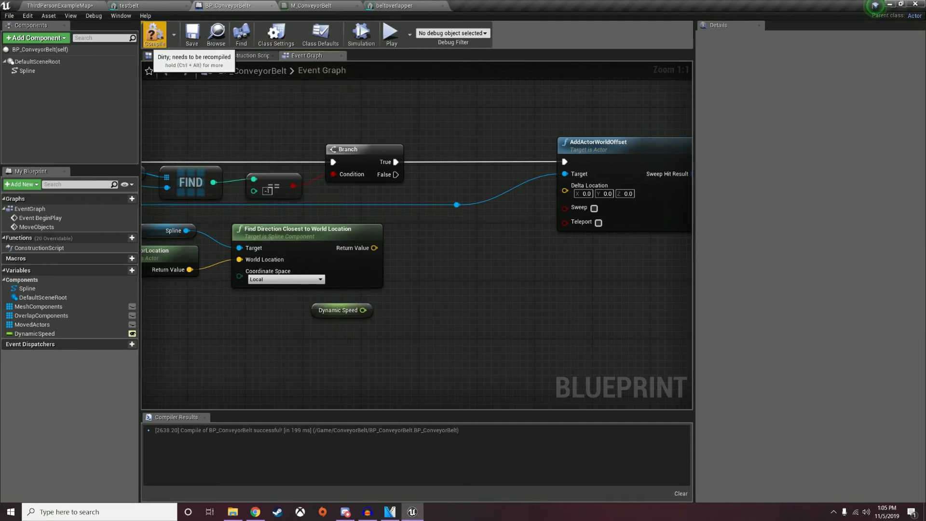
{"action": "left_click_drag", "start_coordinate": [363, 311], "coordinate": [458, 258]}
{"action": "type", "text": "m"}
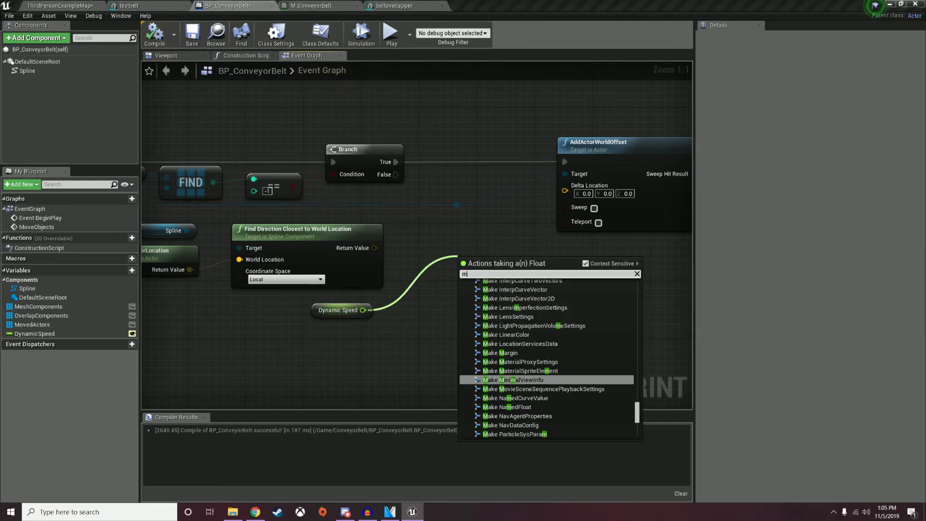
{"action": "type", "text": "ultiply"}
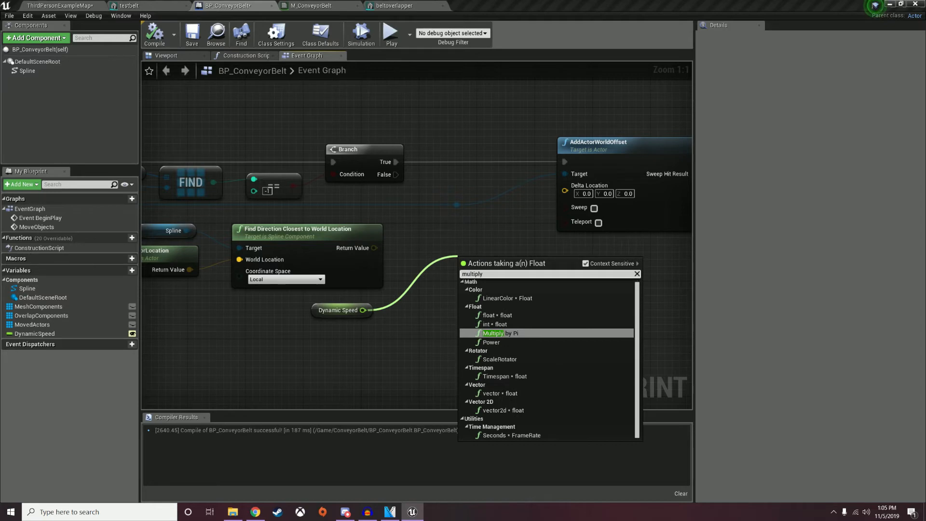
{"action": "left_click", "coordinate": [500, 393]}
{"action": "left_click_drag", "start_coordinate": [375, 248], "coordinate": [577, 199]}
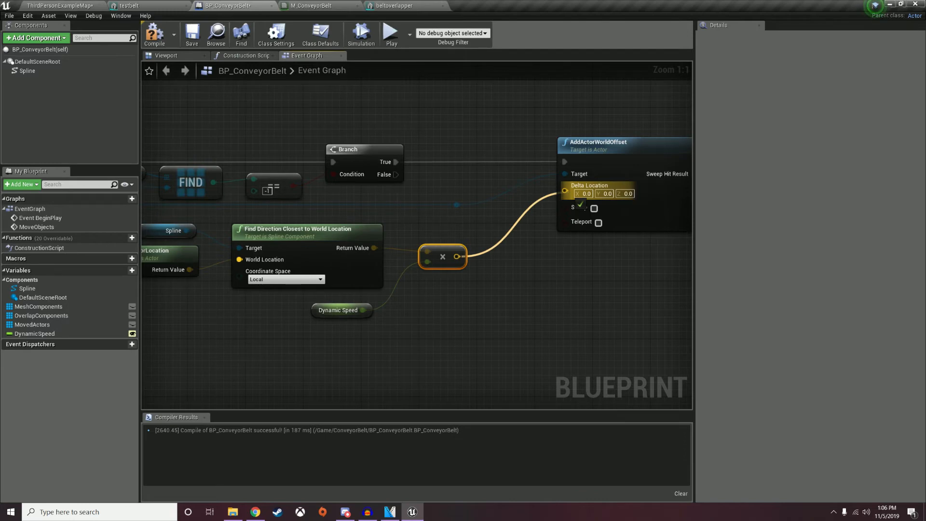
{"action": "left_click_drag", "start_coordinate": [577, 199], "coordinate": [576, 199]}
{"action": "right_click_drag", "start_coordinate": [576, 198], "coordinate": [550, 268]}
Add each offset actor to the Moved Actors array after AddActorWorldOffset.
{"action": "left_click_drag", "start_coordinate": [431, 273], "coordinate": [531, 337]}
{"action": "left_click_drag", "start_coordinate": [32, 324], "coordinate": [585, 351]}
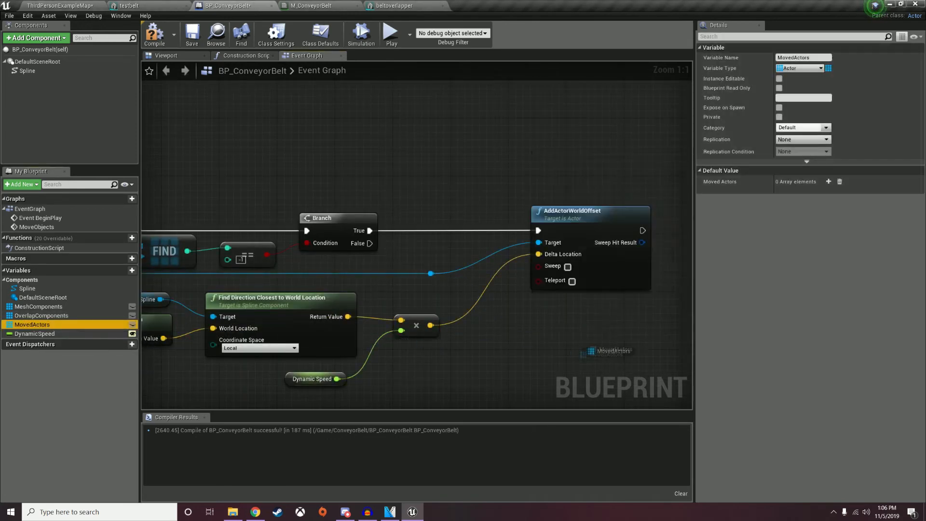
{"action": "left_click_drag", "start_coordinate": [668, 289], "coordinate": [552, 261]}
{"action": "type", "text": "add"}
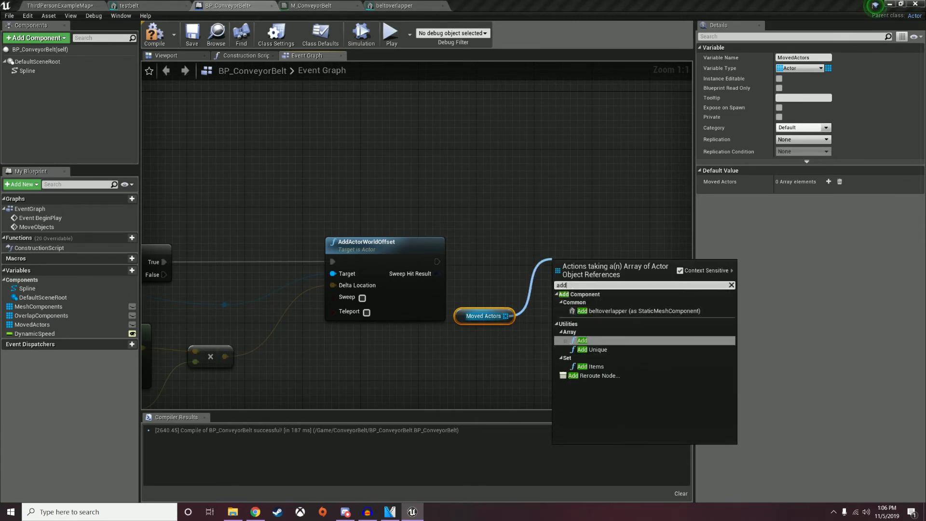
{"action": "left_click", "coordinate": [582, 341]}
{"action": "left_click_drag", "start_coordinate": [437, 262], "coordinate": [555, 268]}
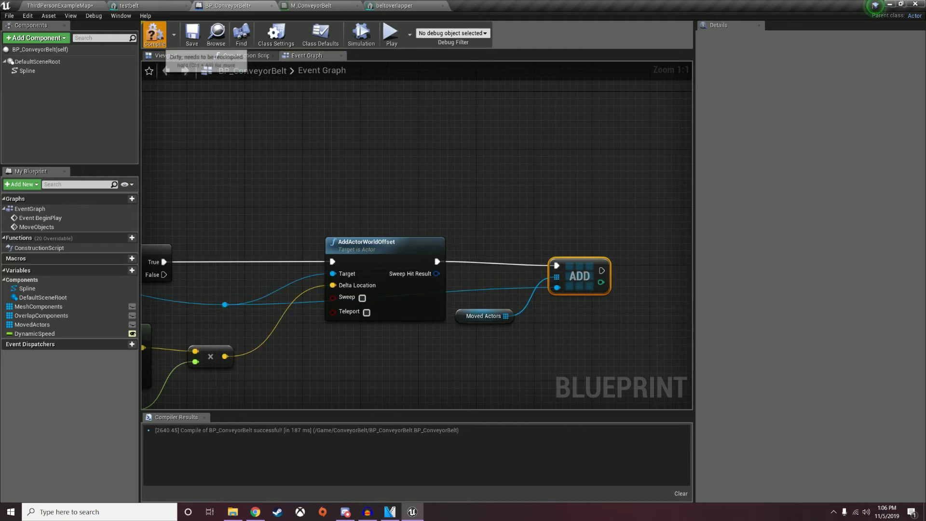
{"action": "left_click", "coordinate": [59, 6]}
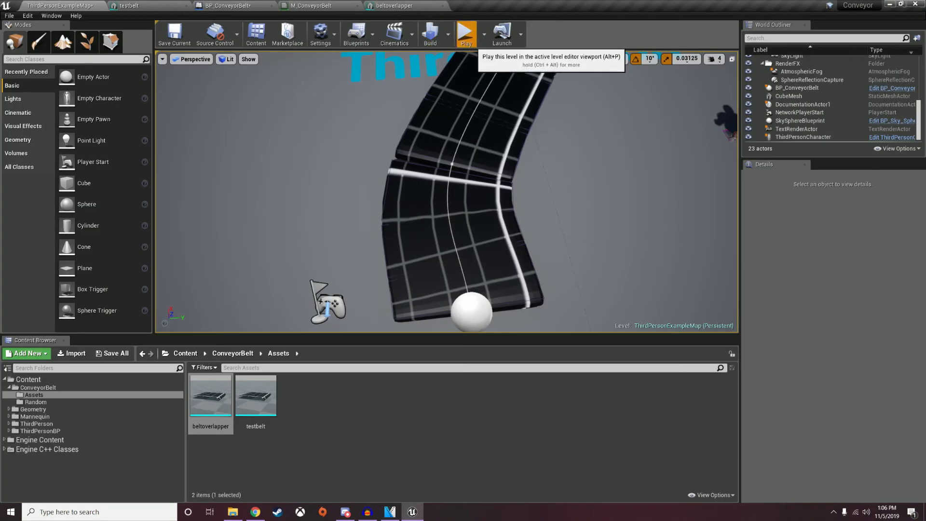
Play-test the level, running the character on and off the conveyor belt.
{"action": "left_click", "coordinate": [466, 34]}
{"action": "key", "text": "w"}
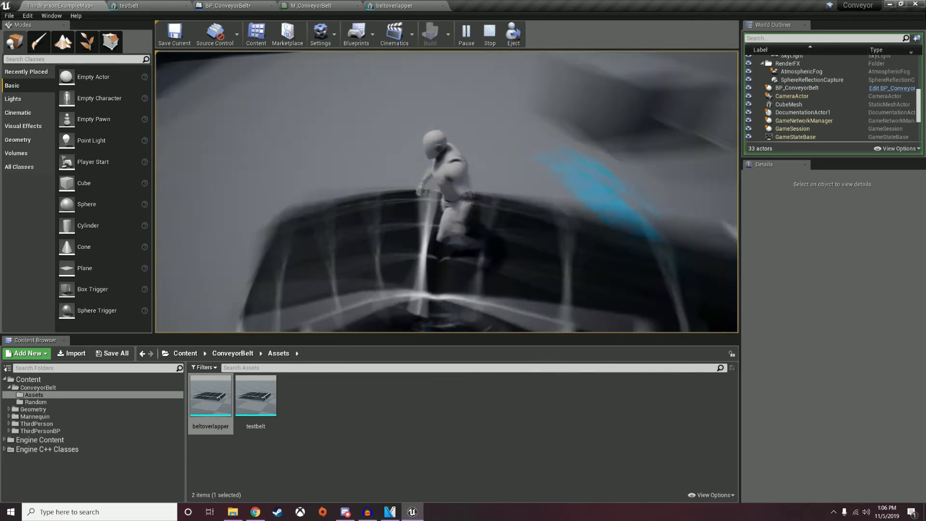
{"action": "key", "text": "s"}
{"action": "key", "text": "a"}
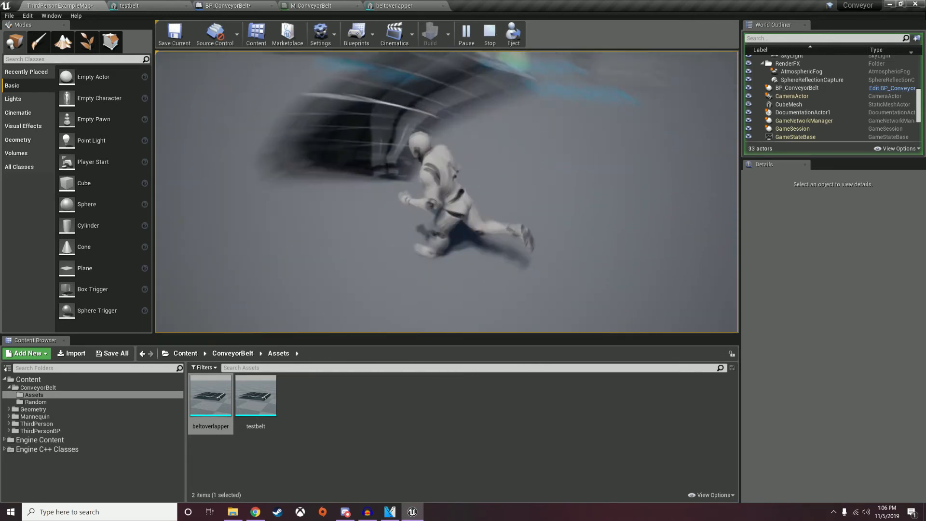
{"action": "key", "text": "d"}
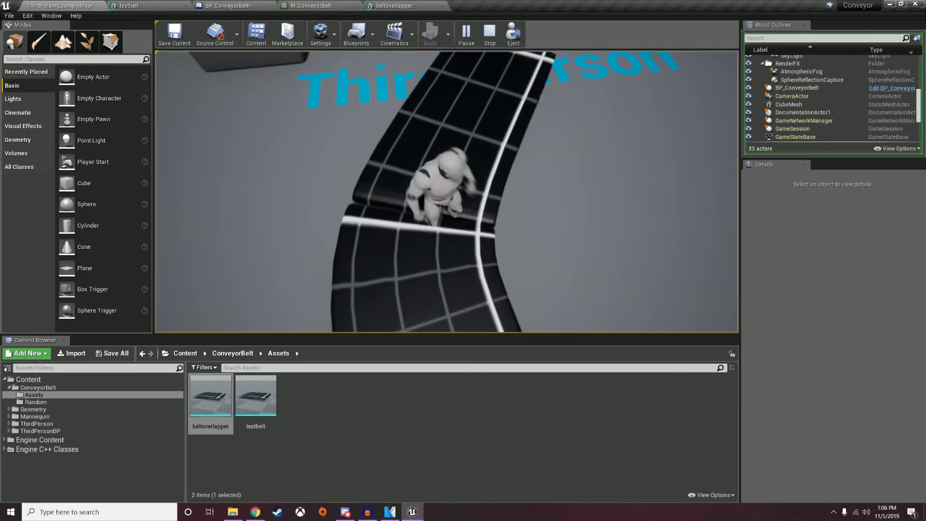
{"action": "key", "text": "s"}
{"action": "key", "text": "w"}
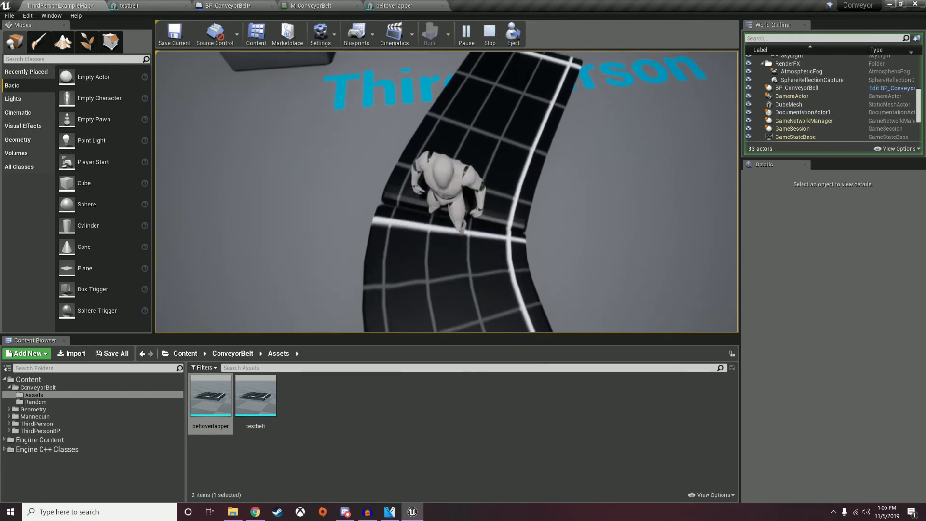
{"action": "key", "text": "d"}
{"action": "key", "text": "Escape"}
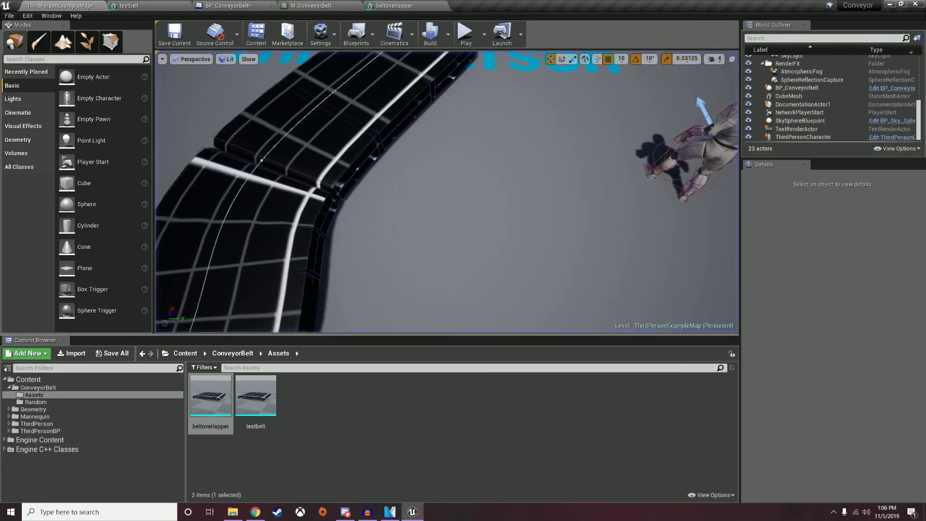
Rotate the placed conveyor belt to 70° around Z and play-test it again.
{"action": "right_click_drag", "start_coordinate": [446, 193], "coordinate": [314, 189]}
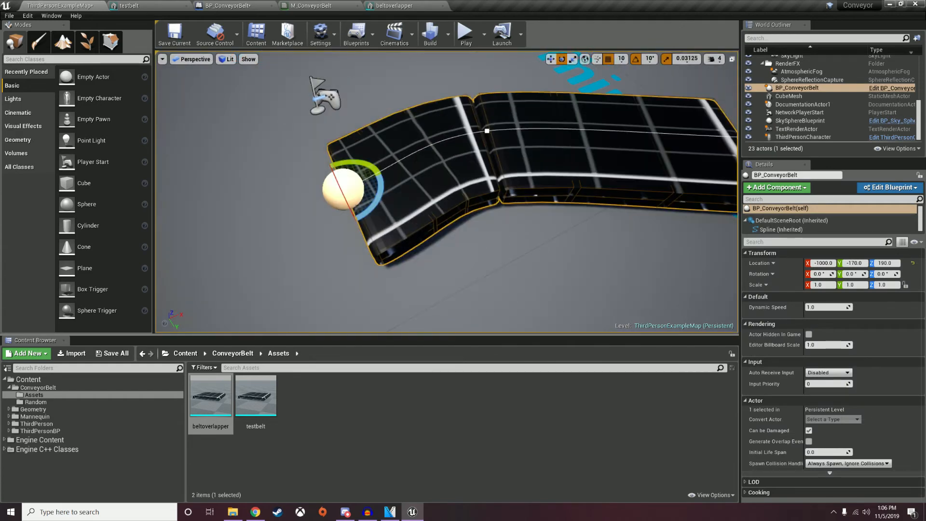
{"action": "left_click_drag", "start_coordinate": [379, 199], "coordinate": [357, 255]}
{"action": "left_click", "coordinate": [465, 33]}
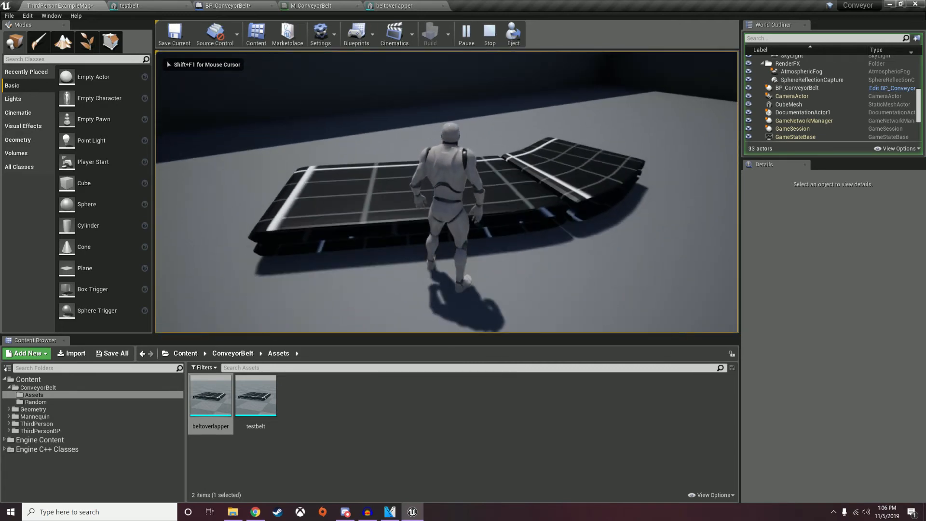
{"action": "key", "text": "Escape"}
Add a DefaultSceneRoot getter wired to a GetWorldRotation node in the Event Graph.
{"action": "left_click", "coordinate": [236, 5]}
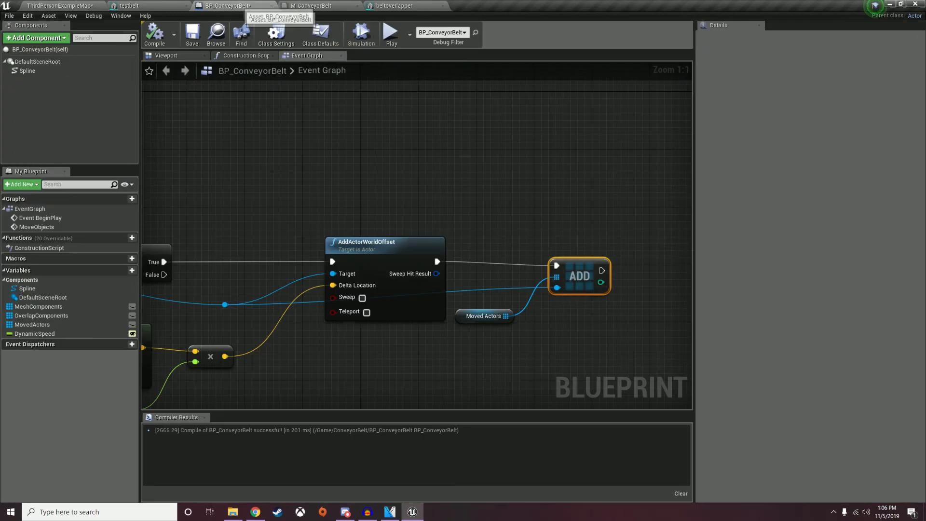
{"action": "right_click_drag", "start_coordinate": [225, 356], "coordinate": [337, 277]}
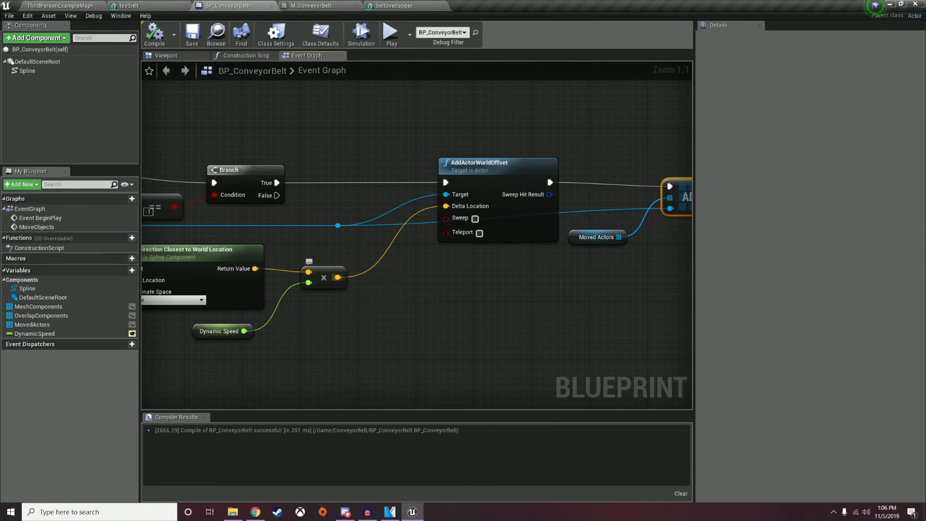
{"action": "left_click_drag", "start_coordinate": [37, 61], "coordinate": [304, 314]}
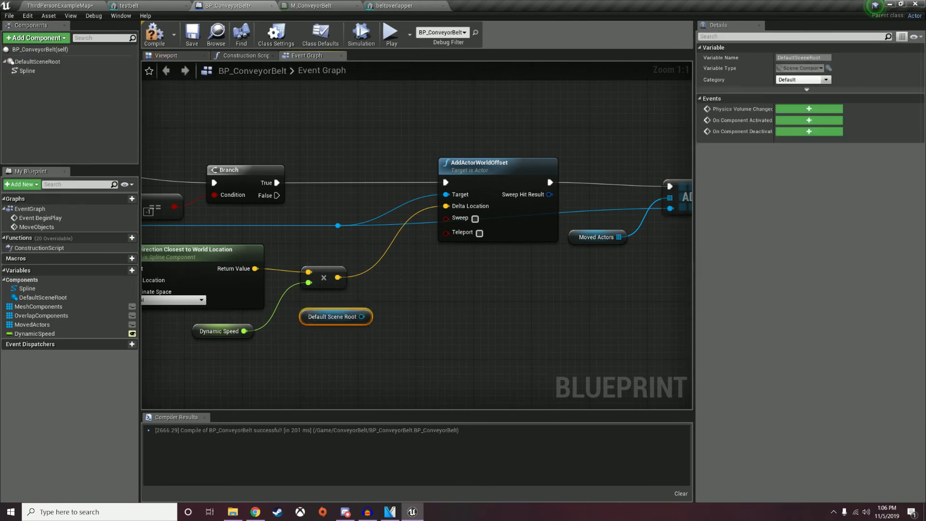
{"action": "left_click_drag", "start_coordinate": [361, 317], "coordinate": [430, 303]}
{"action": "type", "text": "get world"}
{"action": "key", "text": "Up"}
{"action": "key", "text": "Up"}
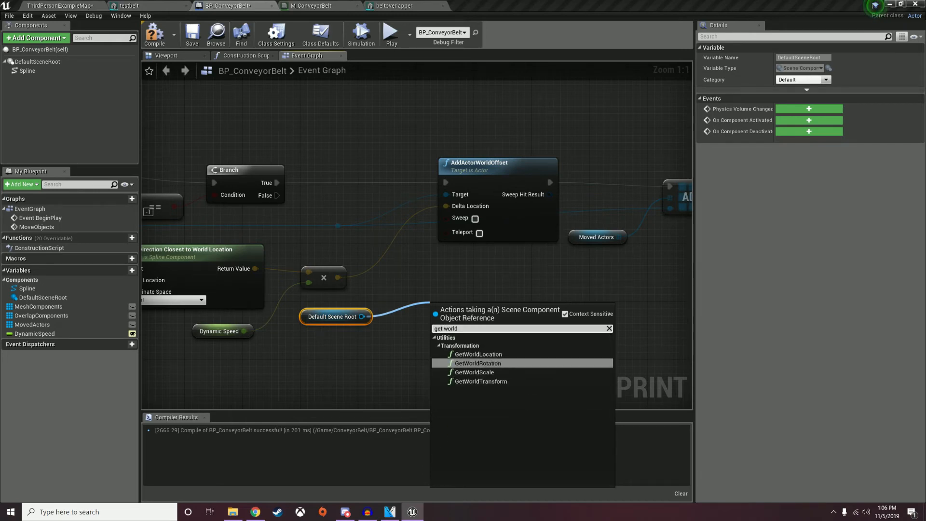
{"action": "key", "text": "Return"}
Rotate the multiply result by the world rotation with RotateVector and feed it into Delta Location.
{"action": "left_click_drag", "start_coordinate": [337, 277], "coordinate": [428, 274]}
{"action": "type", "text": "rotatev"}
{"action": "key", "text": "Up"}
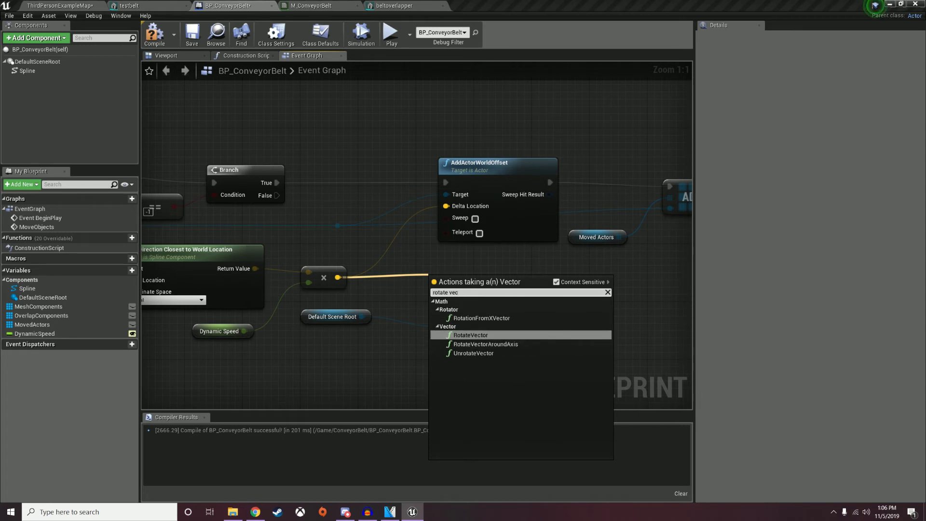
{"action": "key", "text": "Return"}
{"action": "left_click_drag", "start_coordinate": [333, 316], "coordinate": [269, 381]}
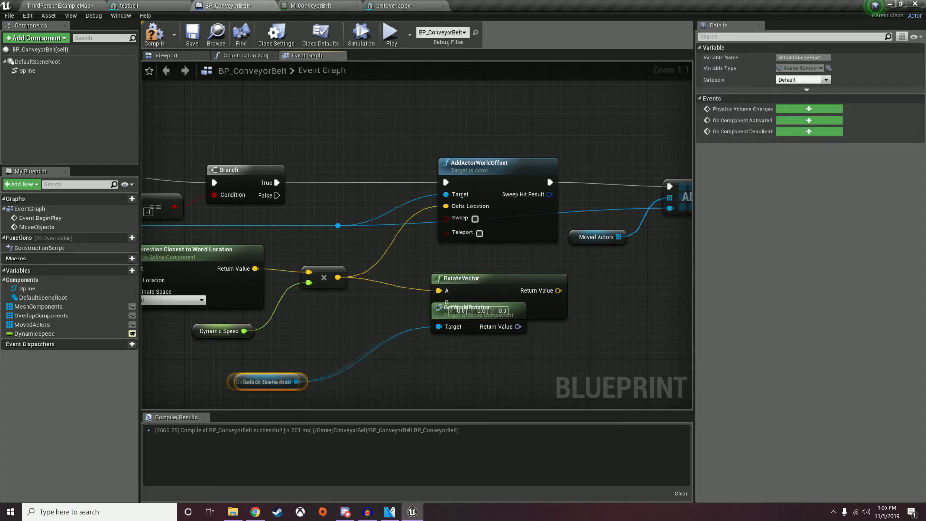
{"action": "left_click_drag", "start_coordinate": [465, 308], "coordinate": [344, 358]}
{"action": "left_click_drag", "start_coordinate": [395, 378], "coordinate": [439, 303]}
{"action": "left_click_drag", "start_coordinate": [500, 291], "coordinate": [446, 206]}
Shift the AddActorWorldOffset and Moved Actors nodes and reroute point right, then compile.
{"action": "left_click_drag", "start_coordinate": [489, 124], "coordinate": [656, 207]}
{"action": "left_click_drag", "start_coordinate": [482, 164], "coordinate": [627, 164]}
{"action": "right_click_drag", "start_coordinate": [502, 297], "coordinate": [453, 274]}
{"action": "left_click", "coordinate": [290, 204]}
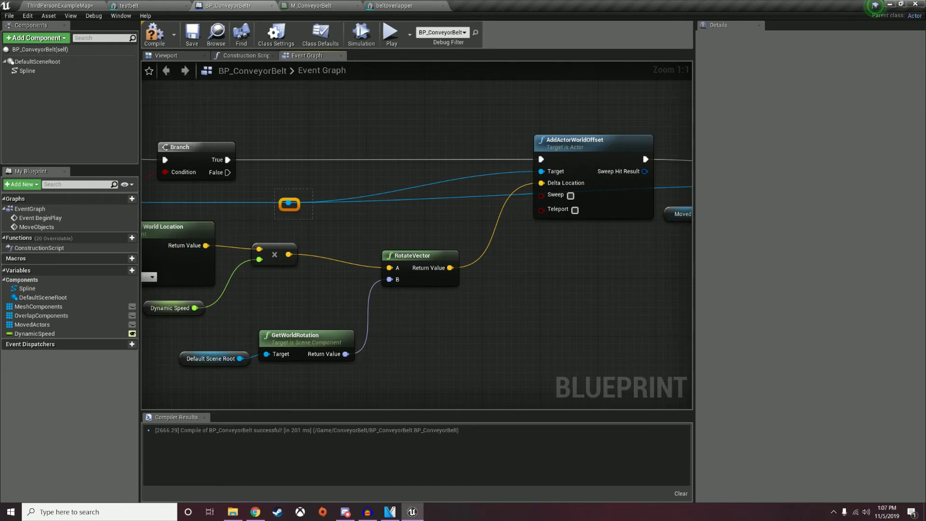
{"action": "left_click_drag", "start_coordinate": [290, 204], "coordinate": [444, 203]}
{"action": "right_click_drag", "start_coordinate": [445, 203], "coordinate": [332, 204]}
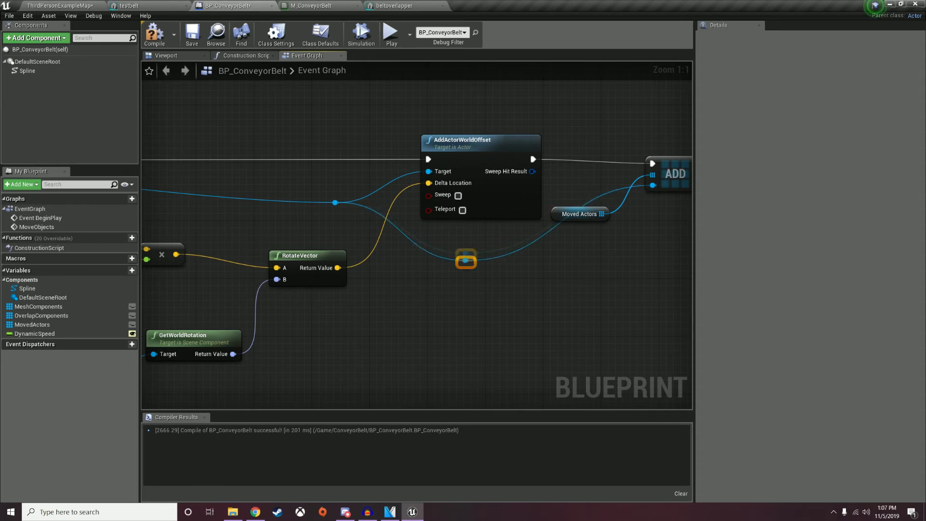
{"action": "left_click", "coordinate": [154, 34]}
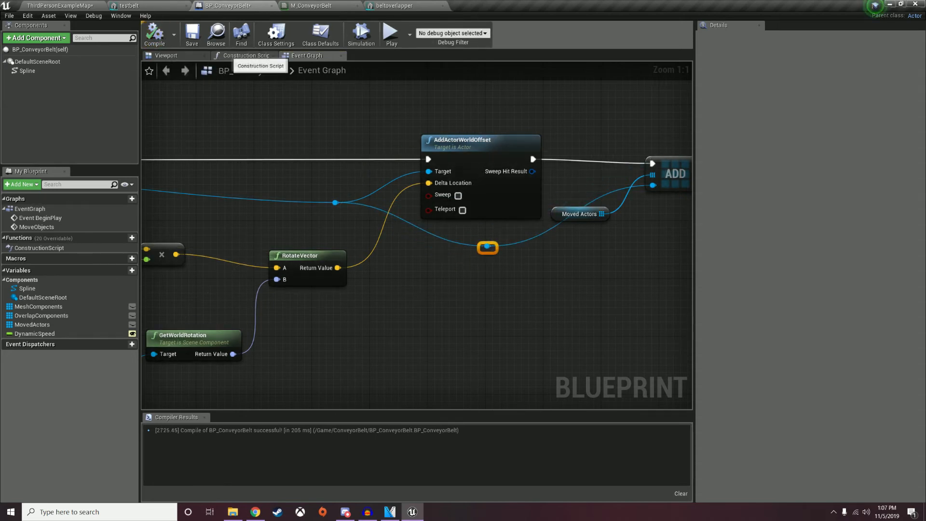
Uncheck Visible on the Add Spline Mesh Component node in the construction script.
{"action": "left_click", "coordinate": [243, 56]}
{"action": "left_click", "coordinate": [333, 186]}
{"action": "scroll", "coordinate": [811, 270], "scroll_direction": "down", "scroll_amount": 15}
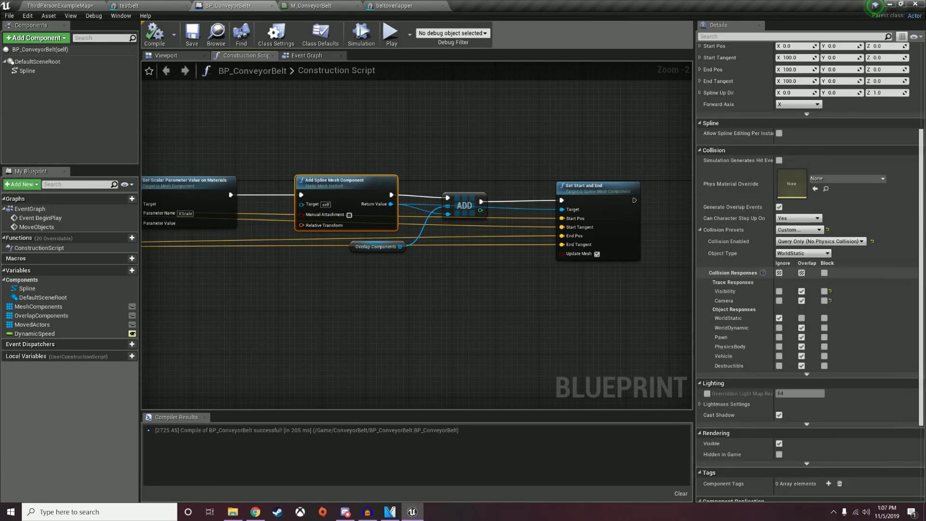
{"action": "left_click", "coordinate": [780, 336]}
Recompile and play-test the level, running the character along the curved belt.
{"action": "left_click", "coordinate": [154, 34]}
{"action": "left_click", "coordinate": [58, 6]}
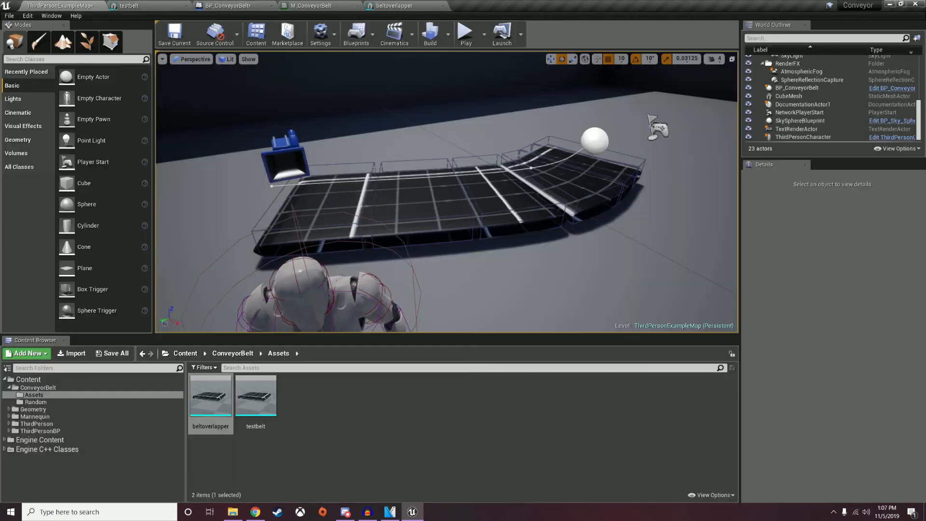
{"action": "left_click", "coordinate": [466, 34]}
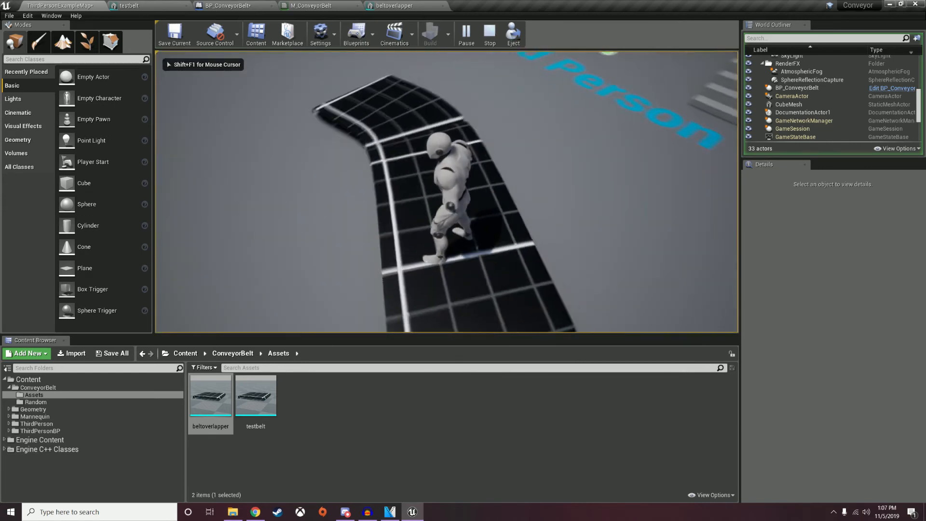
{"action": "key", "text": "w"}
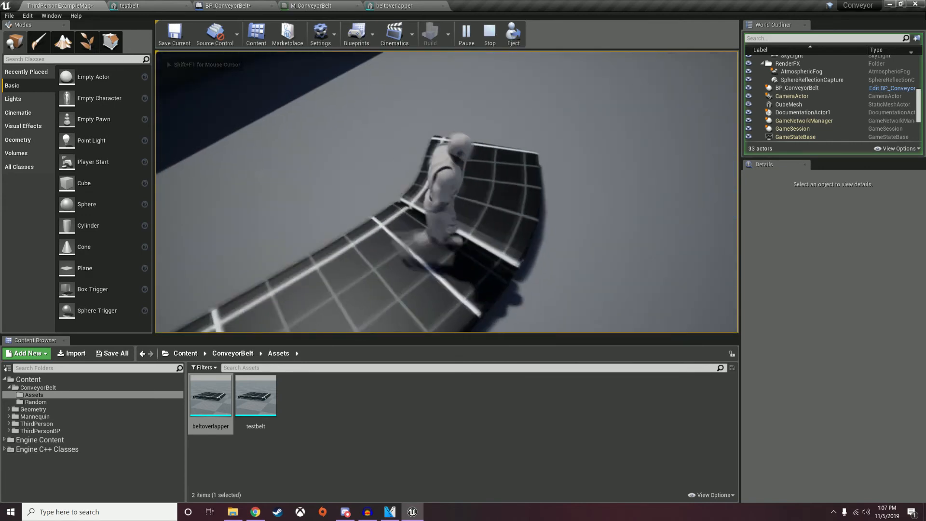
{"action": "key", "text": "Escape"}
Rotate the conveyor belt actor to about -80° yaw and play-test it.
{"action": "left_click", "coordinate": [358, 128]}
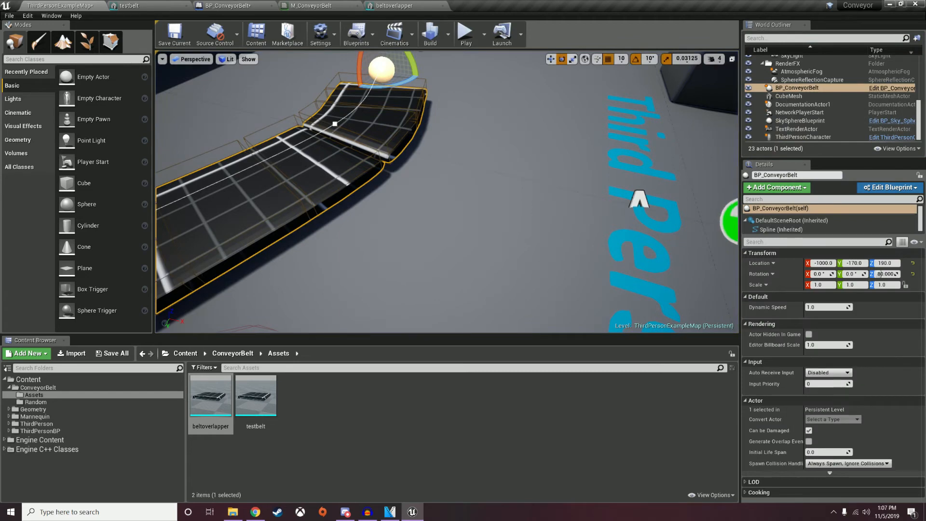
{"action": "left_click_drag", "start_coordinate": [386, 87], "coordinate": [288, 80]}
{"action": "left_click", "coordinate": [466, 35]}
{"action": "key", "text": "w"}
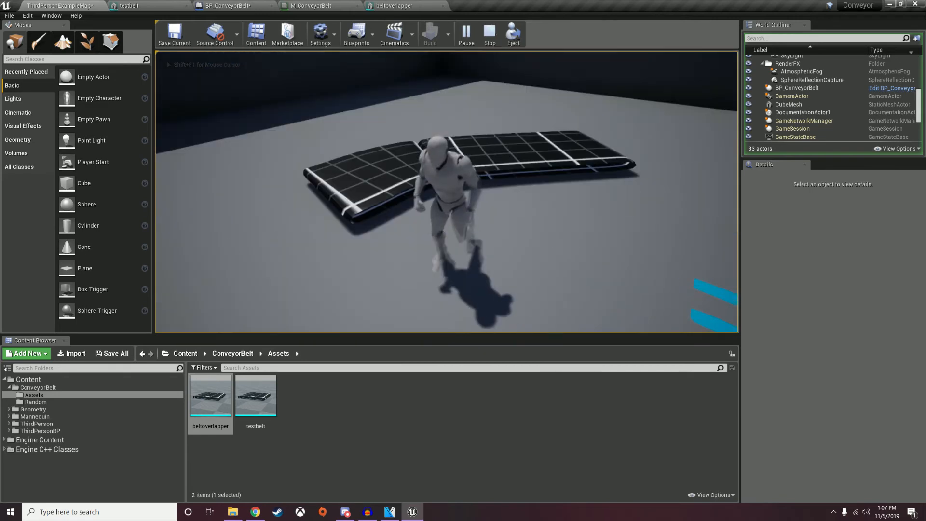
{"action": "key", "text": "Escape"}
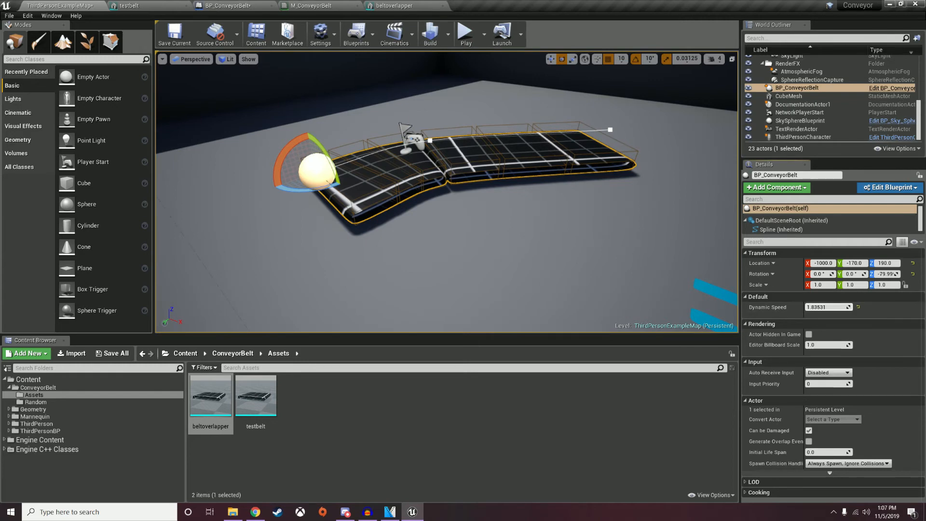
Play-test the rotated belt twice more, the last run with Dynamic Speed -4.
{"action": "left_click", "coordinate": [465, 33]}
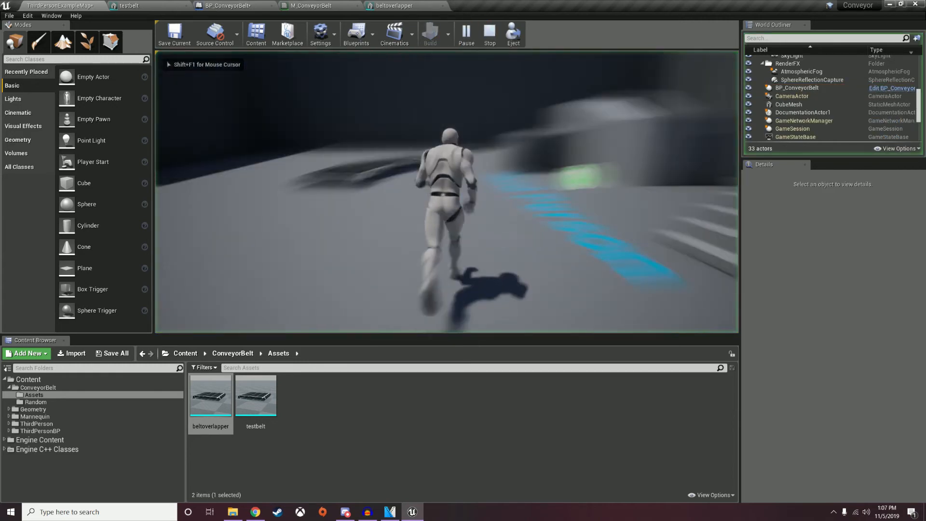
{"action": "key", "text": "w"}
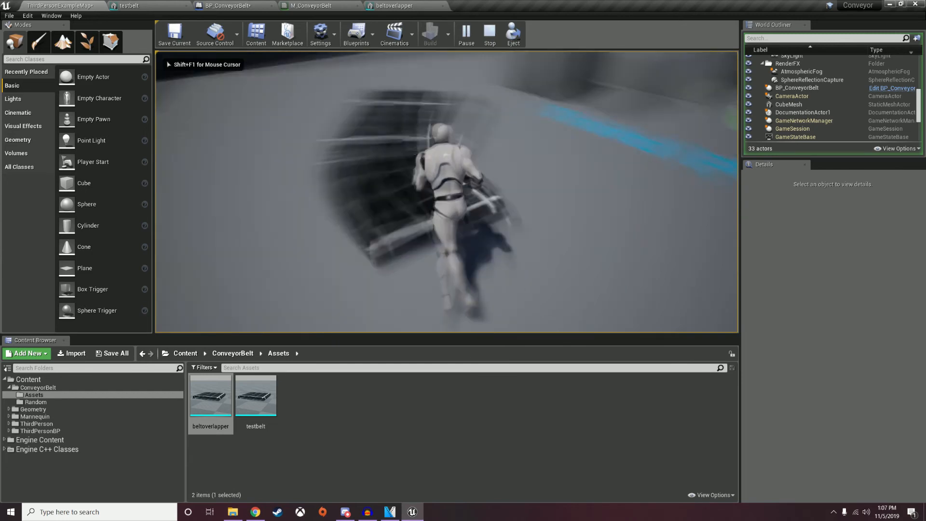
{"action": "key", "text": "w"}
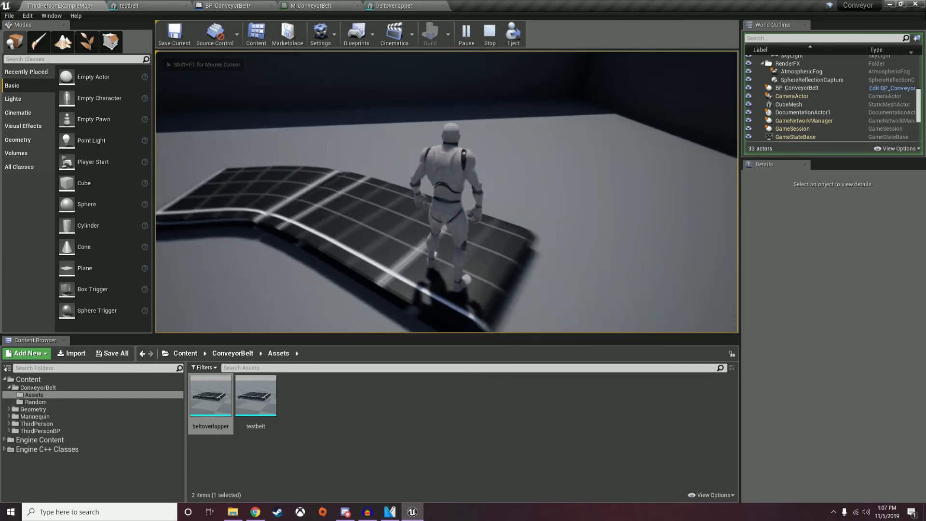
{"action": "key", "text": "w"}
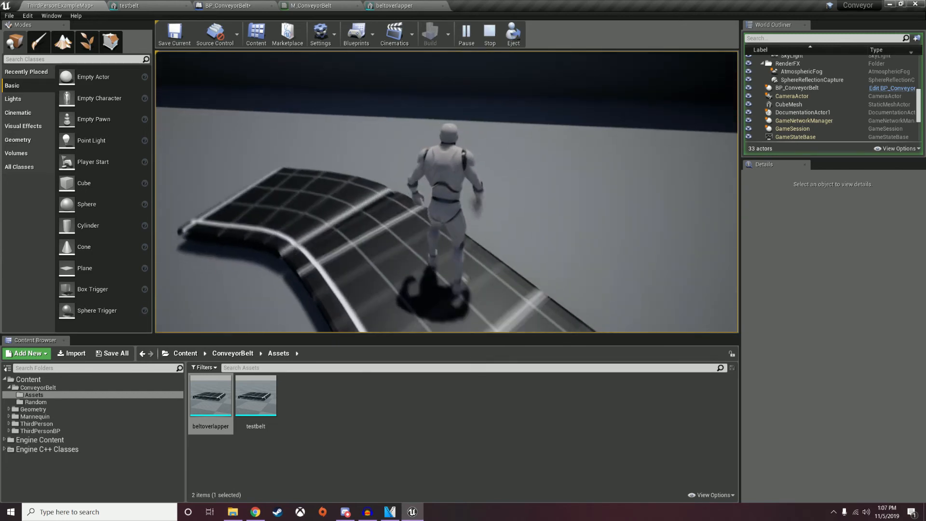
{"action": "key", "text": "Escape"}
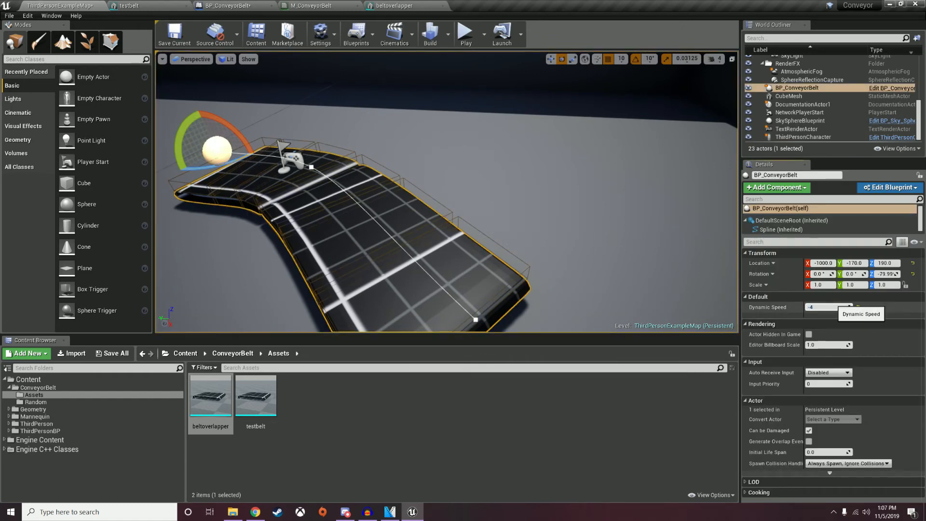
{"action": "left_click", "coordinate": [466, 33]}
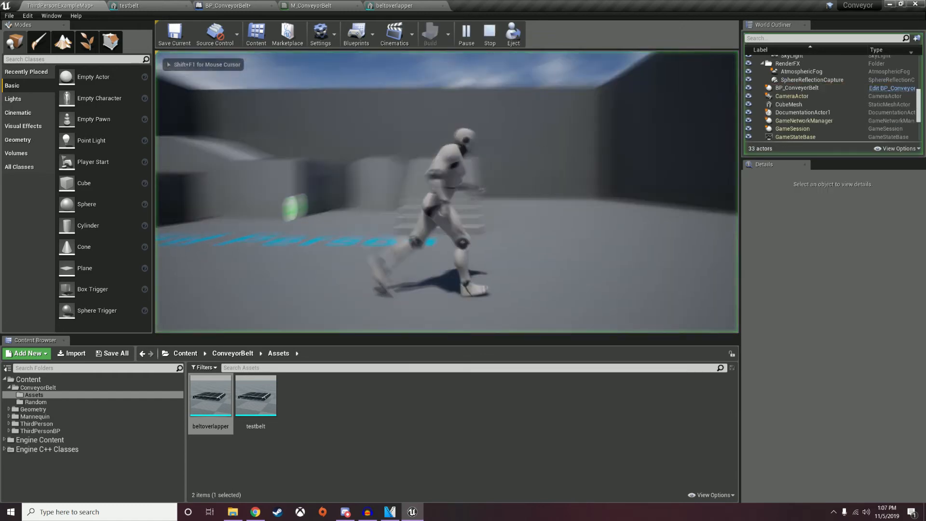
{"action": "key", "text": "w"}
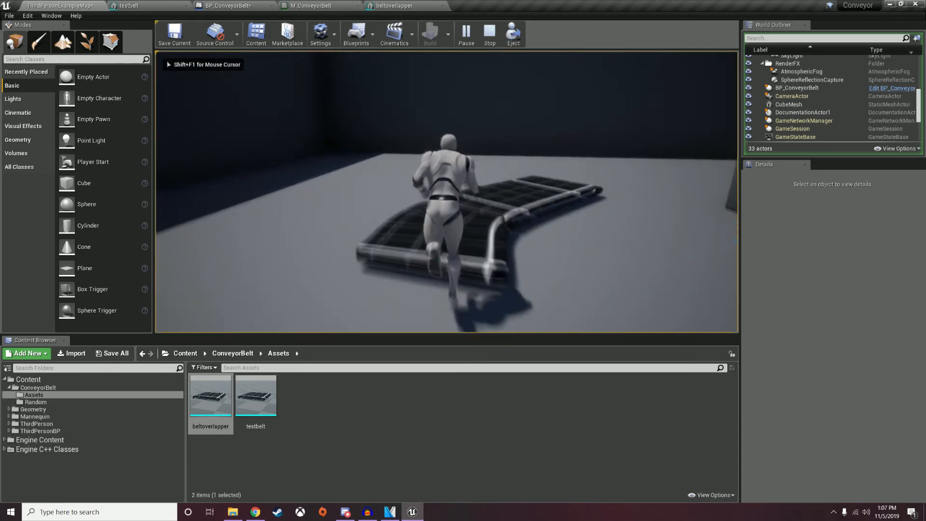
{"action": "key", "text": "w"}
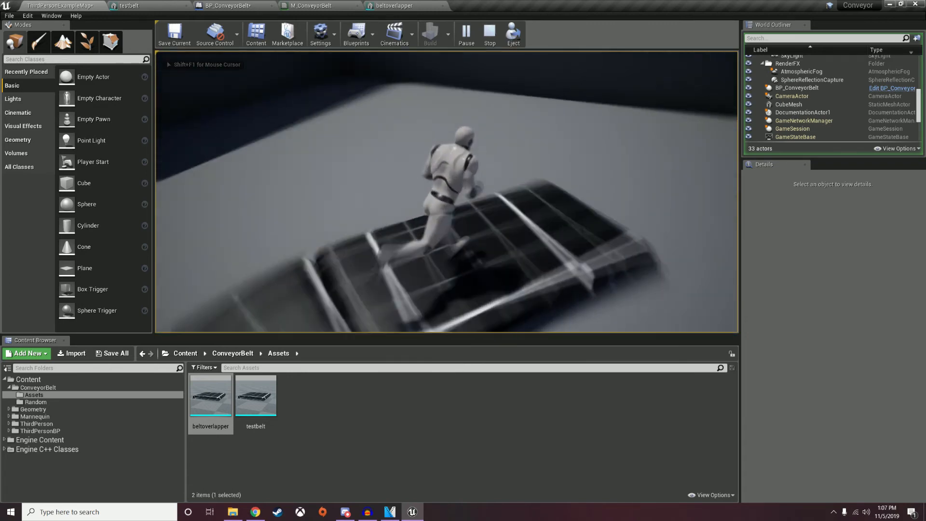
{"action": "key", "text": "Escape"}
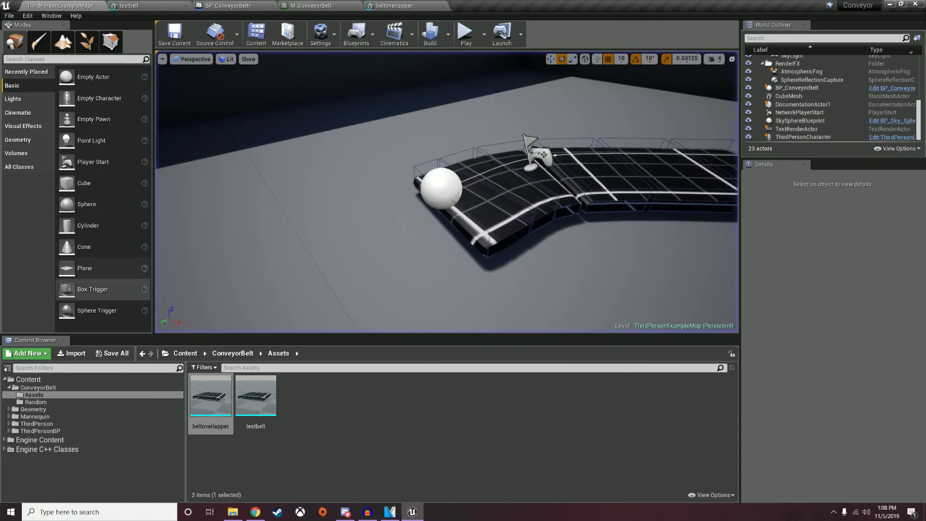
Review BP_ConveyorBelt's whole movement graph, then view M_ConveyorBelt's TexCoord, XScale and Append nodes.
{"action": "left_click", "coordinate": [236, 5]}
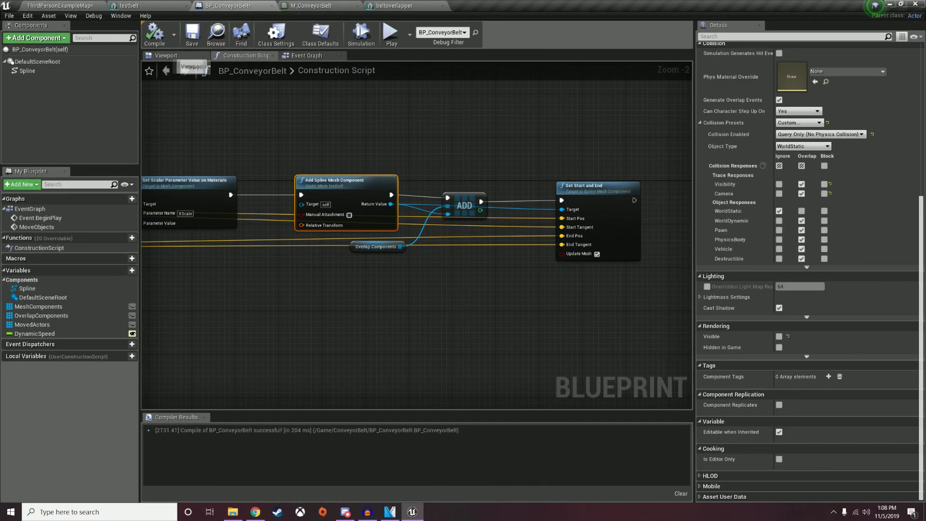
{"action": "left_click", "coordinate": [315, 56]}
{"action": "scroll", "coordinate": [510, 224], "scroll_direction": "down", "scroll_amount": 4}
{"action": "mouse_move", "coordinate": [357, 232]}
{"action": "right_mouse_down"}
{"action": "mouse_move", "coordinate": [510, 224]}
{"action": "mouse_move", "coordinate": [478, 232]}
{"action": "mouse_move", "coordinate": [578, 260]}
{"action": "mouse_move", "coordinate": [339, 232]}
{"action": "right_mouse_up"}
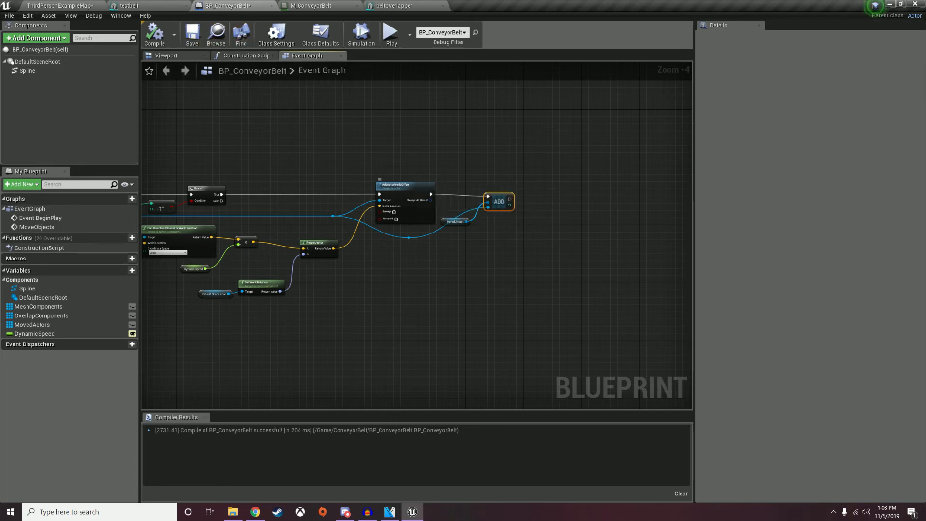
{"action": "right_click_drag", "start_coordinate": [405, 167], "coordinate": [660, 242]}
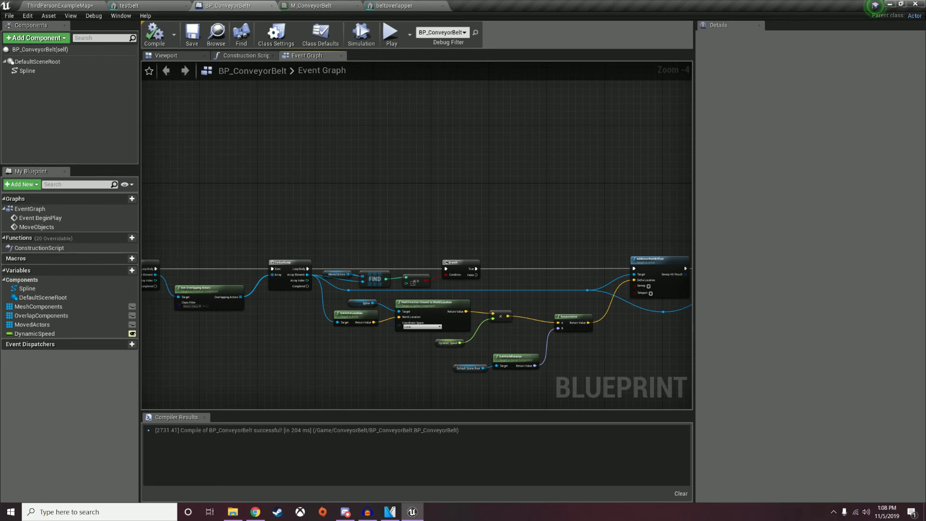
{"action": "right_click_drag", "start_coordinate": [553, 173], "coordinate": [401, 102]}
{"action": "right_click_drag", "start_coordinate": [159, 231], "coordinate": [448, 331]}
{"action": "scroll", "coordinate": [488, 256], "scroll_direction": "down", "scroll_amount": 2}
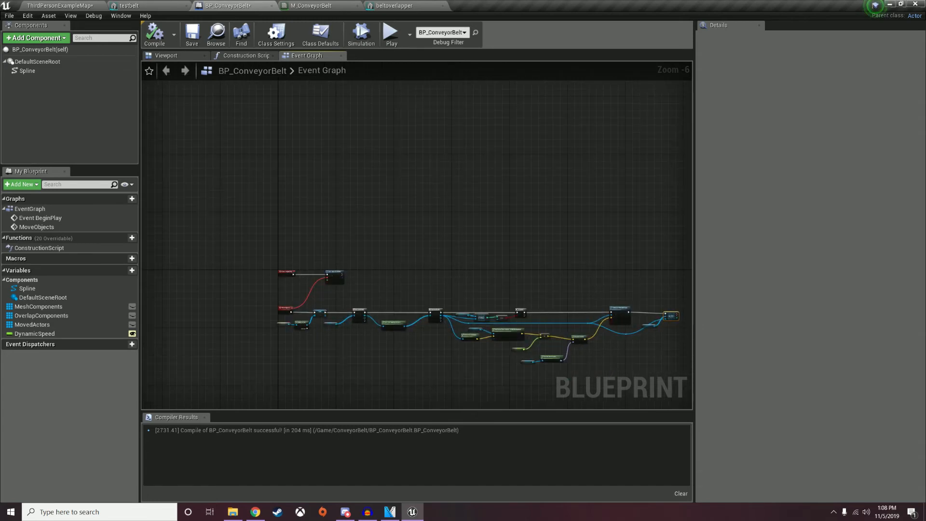
{"action": "left_click", "coordinate": [314, 5]}
{"action": "right_click_drag", "start_coordinate": [420, 285], "coordinate": [585, 218]}
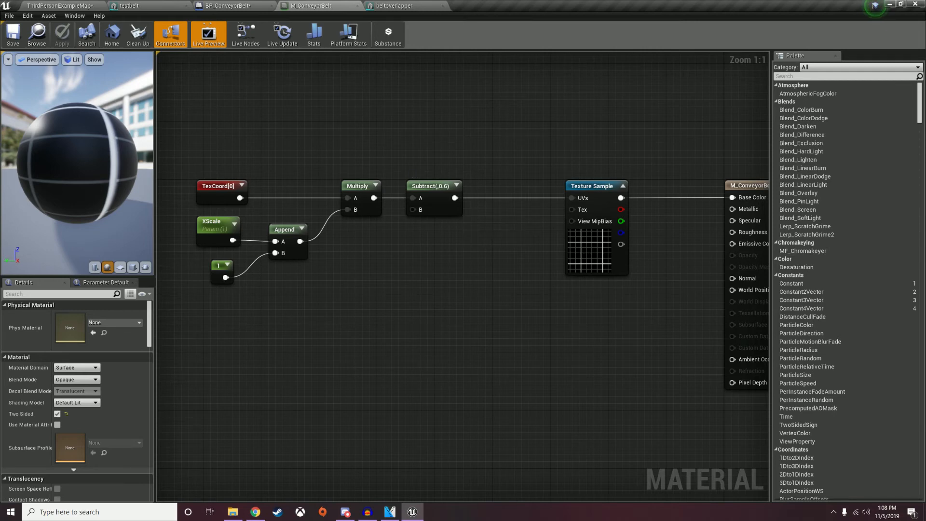
Add a scalar parameter named XSpeed with a default value of 0.5.
{"action": "key", "text": "s"}
{"action": "left_click", "coordinate": [278, 339]}
{"action": "type", "text": "ssss"}
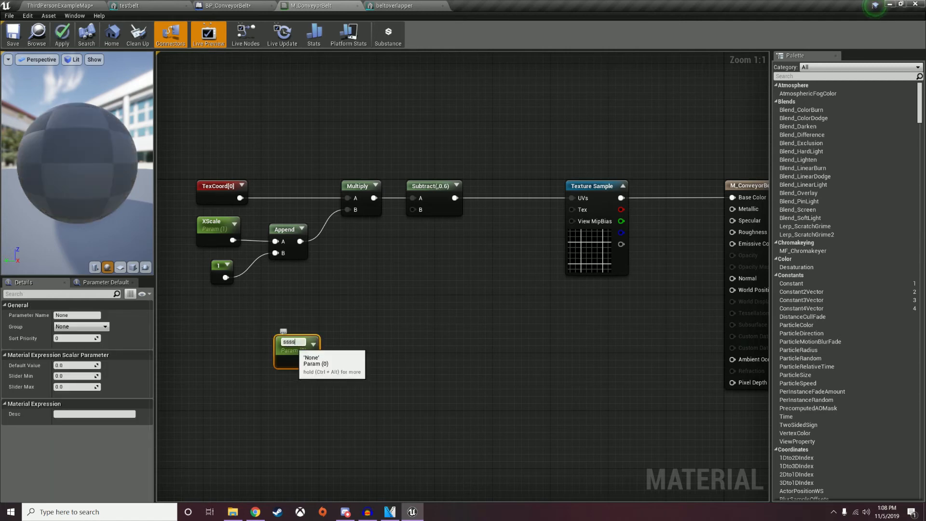
{"action": "type", "text": "XSpeed"}
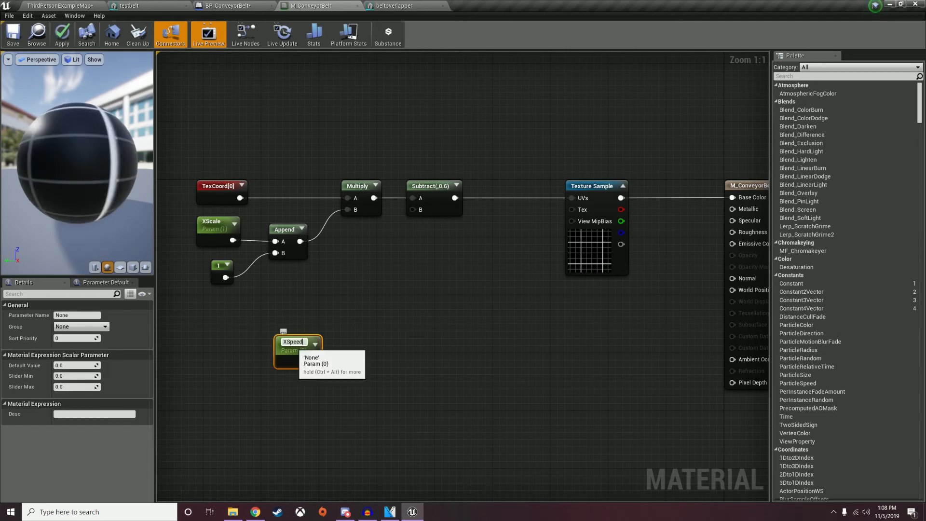
{"action": "key", "text": "Return"}
{"action": "left_click_drag", "start_coordinate": [292, 342], "coordinate": [235, 352]}
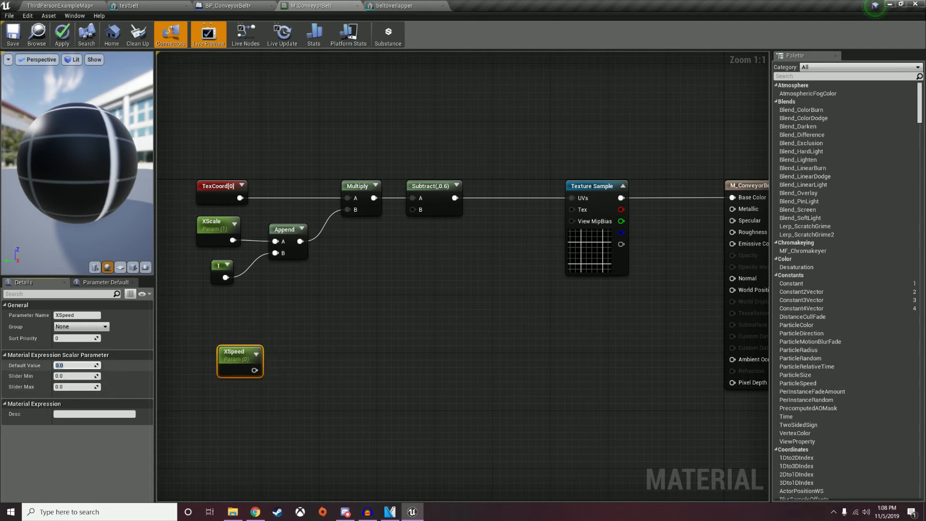
{"action": "type", "text": ".5"}
{"action": "key", "text": "Return"}
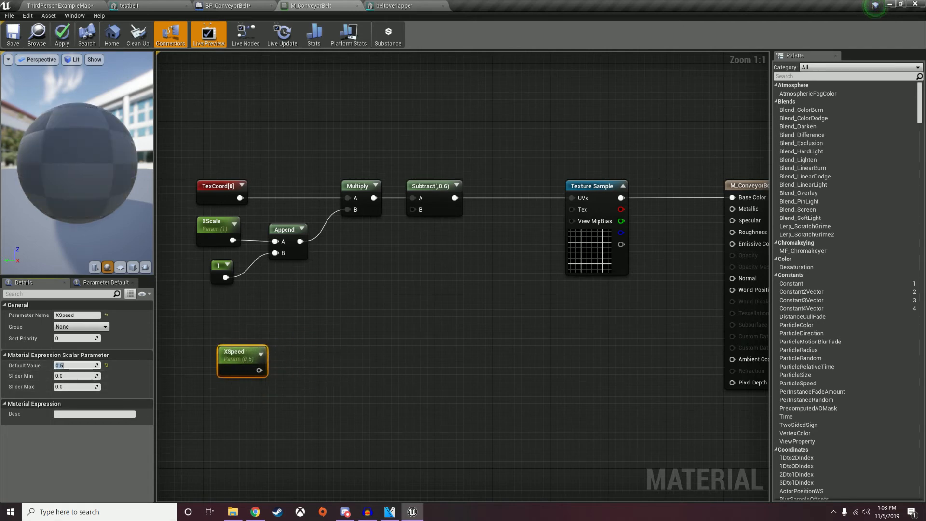
Add a constant 0 and an Append node combining XSpeed (A) with 0 (B).
{"action": "left_click", "coordinate": [244, 409]}
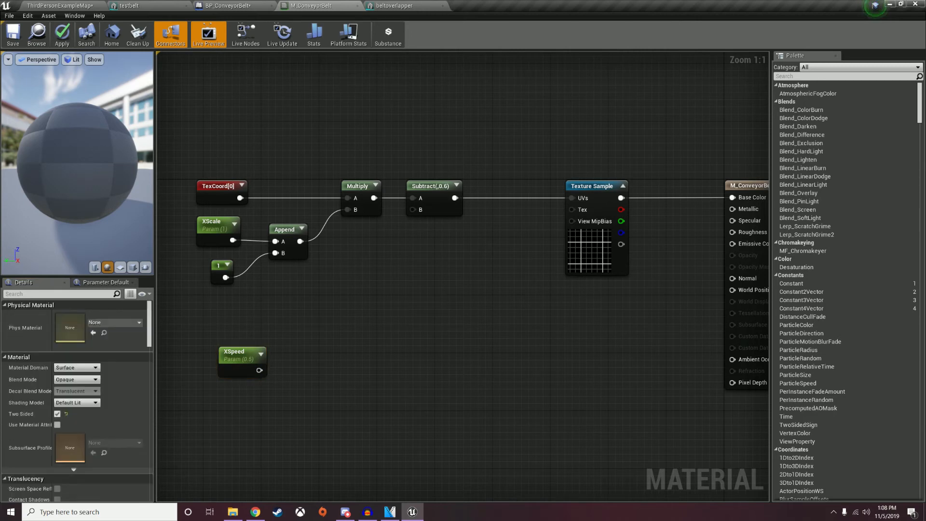
{"action": "key", "text": "1"}
{"action": "left_click", "coordinate": [244, 408]}
{"action": "left_click_drag", "start_coordinate": [252, 415], "coordinate": [247, 397]}
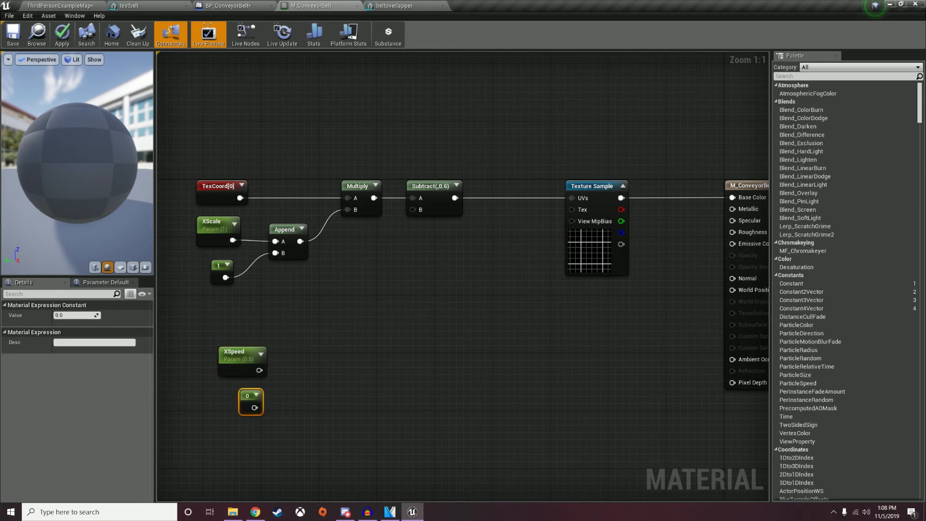
{"action": "right_click", "coordinate": [319, 175]}
{"action": "type", "text": "append"}
{"action": "key", "text": "Return"}
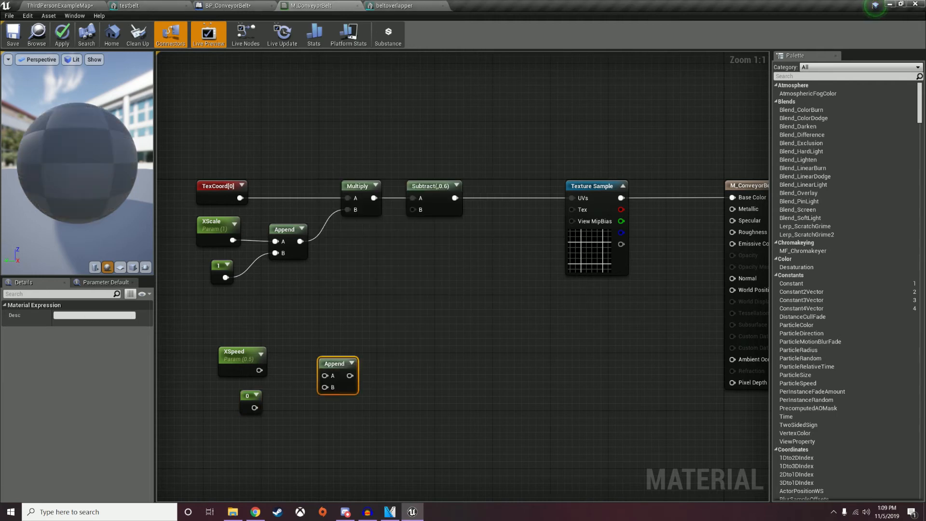
{"action": "left_click_drag", "start_coordinate": [259, 370], "coordinate": [325, 376]}
{"action": "left_click_drag", "start_coordinate": [254, 408], "coordinate": [290, 379]}
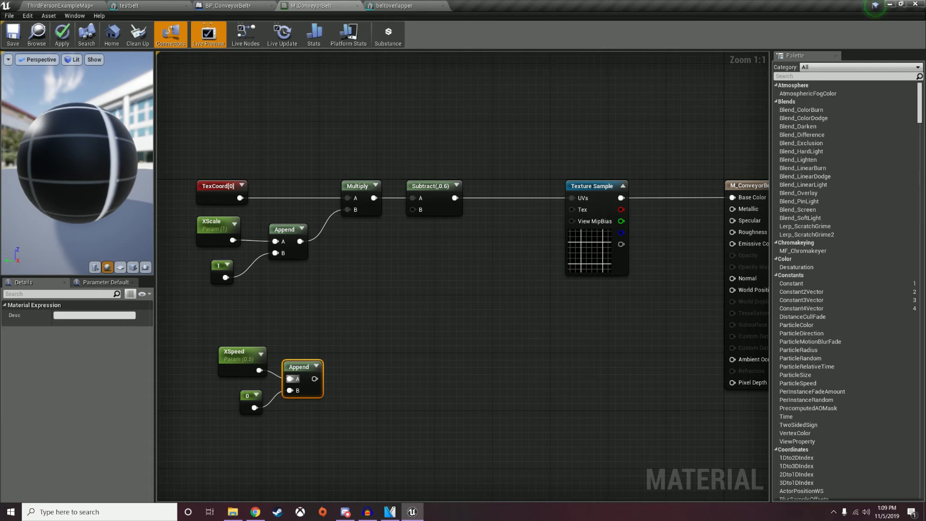
Add a new scalar parameter named PTime above XSpeed.
{"action": "left_click", "coordinate": [331, 302]}
{"action": "key", "text": "s"}
{"action": "left_click", "coordinate": [331, 302]}
{"action": "type", "text": "PTime"}
{"action": "key", "text": "Return"}
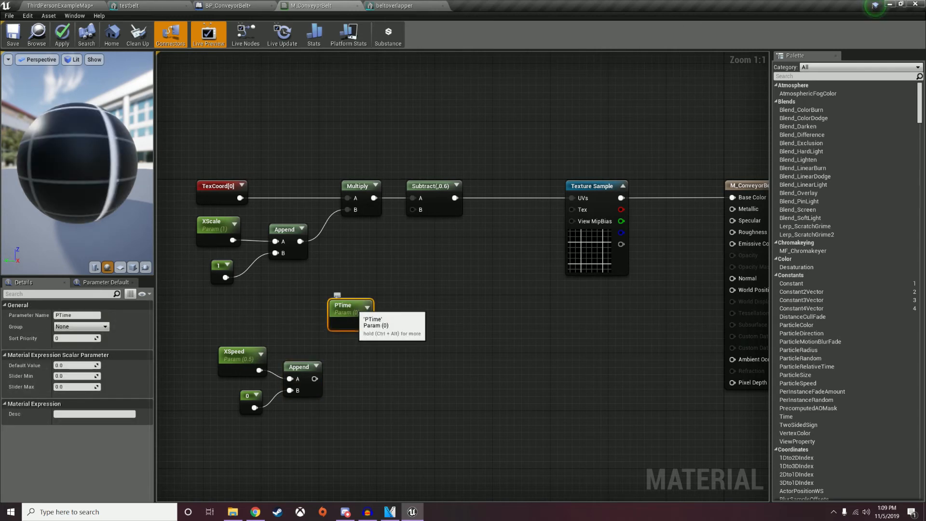
Multiply PTime by the appended XSpeed vector.
{"action": "left_click_drag", "start_coordinate": [350, 309], "coordinate": [296, 304]}
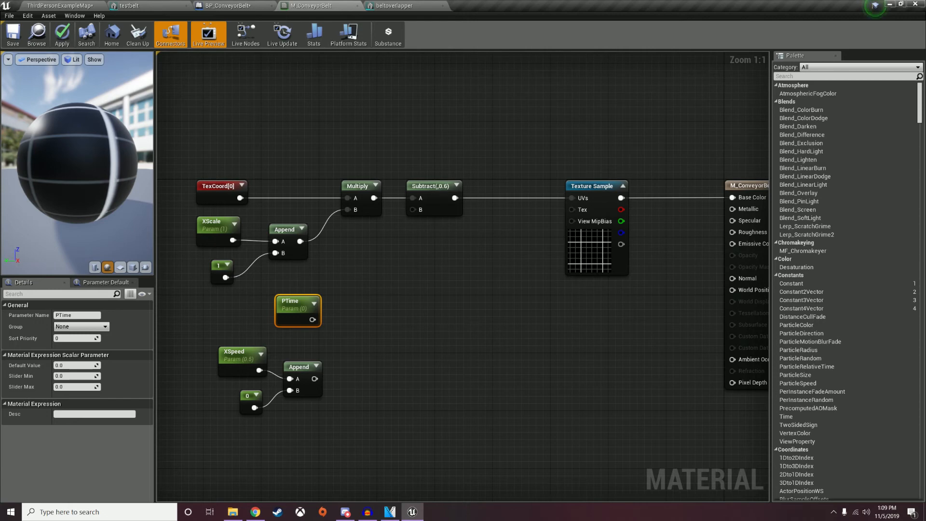
{"action": "right_click", "coordinate": [376, 162]}
{"action": "type", "text": "mu"}
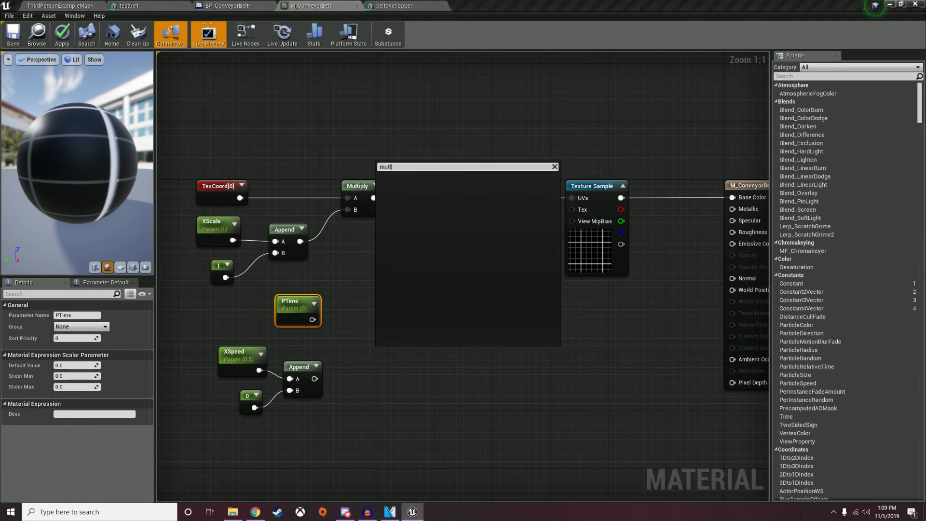
{"action": "type", "text": "lt"}
{"action": "key", "text": "Return"}
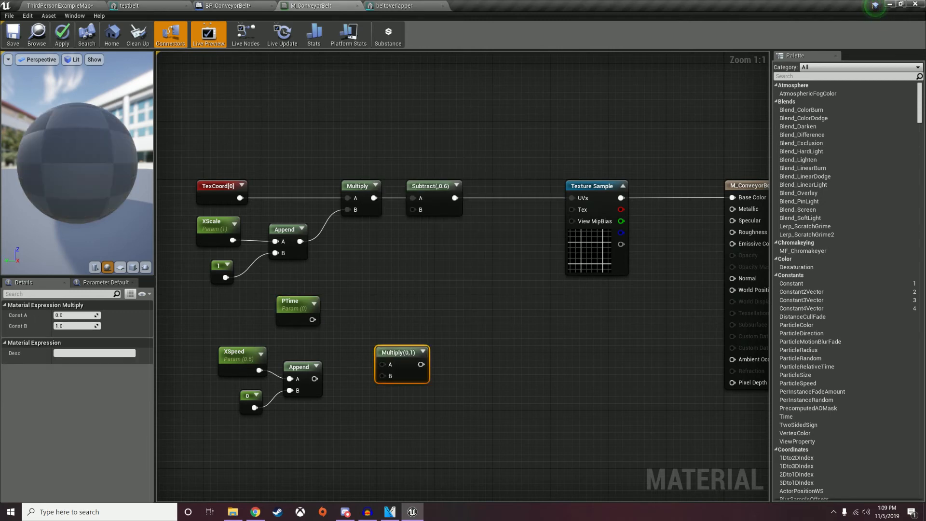
{"action": "left_click_drag", "start_coordinate": [312, 319], "coordinate": [382, 364]}
{"action": "left_click_drag", "start_coordinate": [314, 379], "coordinate": [383, 376]}
{"action": "left_click_drag", "start_coordinate": [402, 359], "coordinate": [367, 345]}
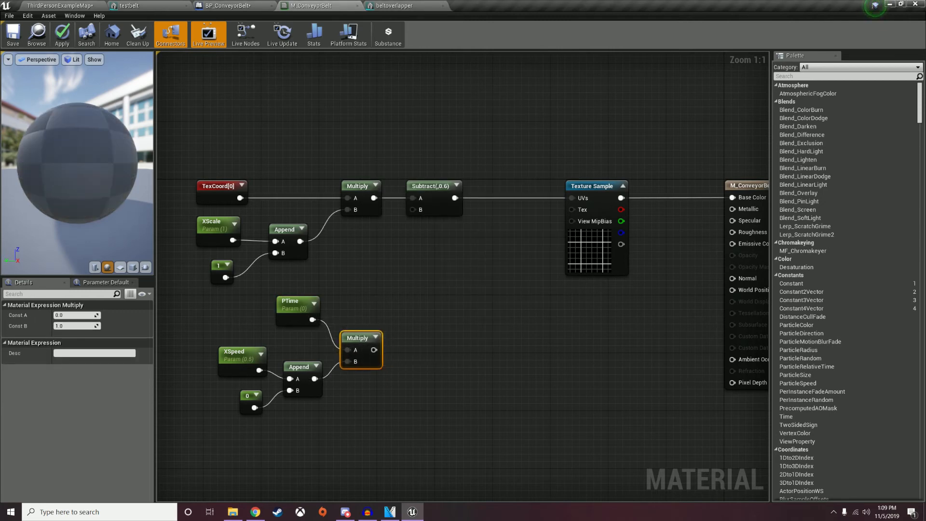
Add an Add node summing the Subtract output and the Multiply result into the UVs.
{"action": "right_click", "coordinate": [454, 295]}
{"action": "type", "text": "add"}
{"action": "key", "text": "Return"}
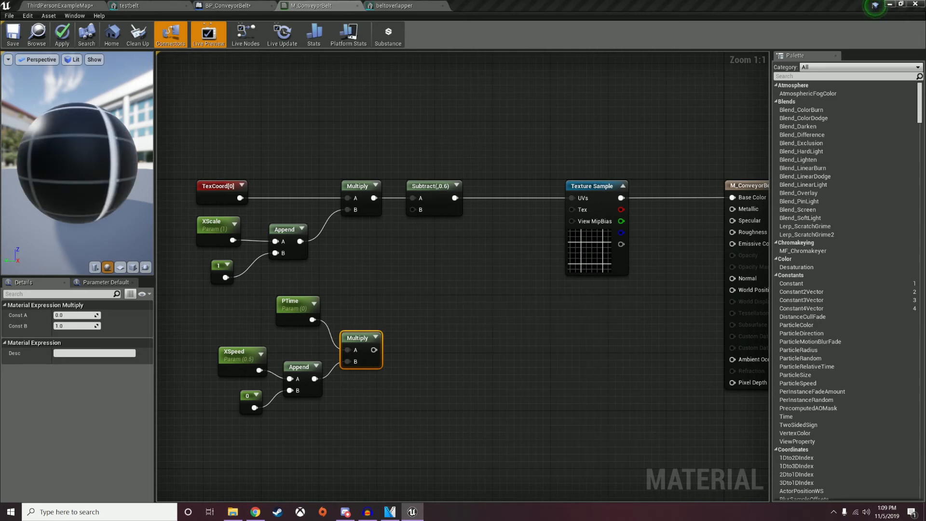
{"action": "left_click_drag", "start_coordinate": [471, 296], "coordinate": [496, 229]}
{"action": "left_click_drag", "start_coordinate": [455, 198], "coordinate": [485, 241]}
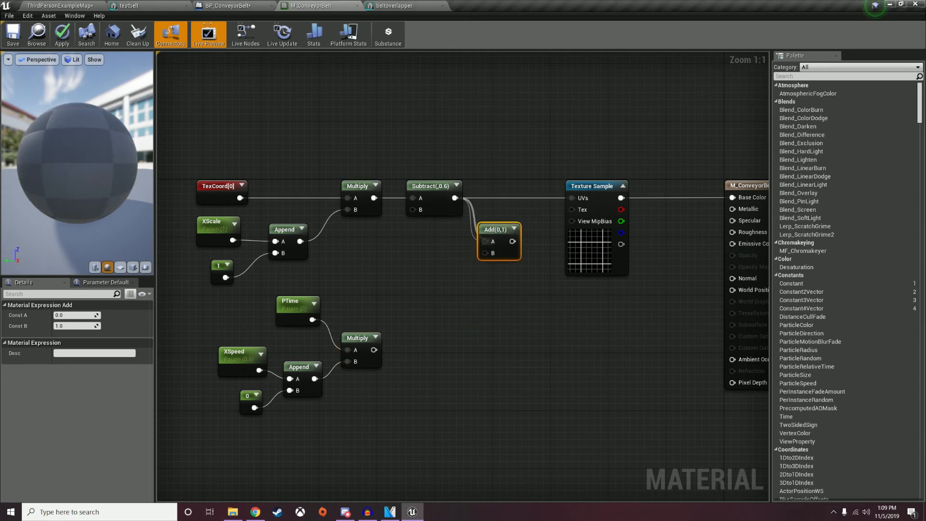
{"action": "left_click_drag", "start_coordinate": [374, 350], "coordinate": [574, 199]}
{"action": "left_click_drag", "start_coordinate": [494, 229], "coordinate": [515, 216]}
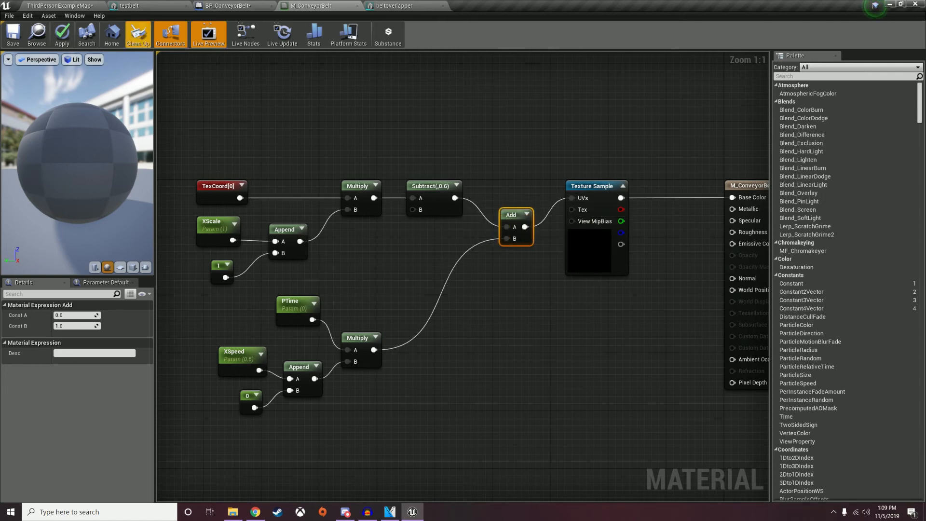
Save M_ConveyorBelt and return to the BP_ConveyorBelt Event Graph.
{"action": "left_click", "coordinate": [13, 35]}
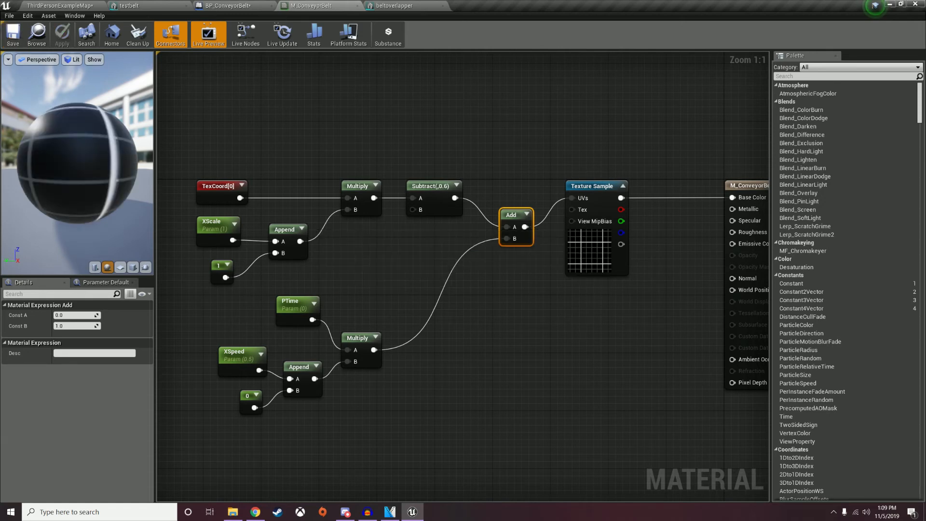
{"action": "left_click", "coordinate": [227, 5]}
{"action": "right_click_drag", "start_coordinate": [303, 147], "coordinate": [525, 270]}
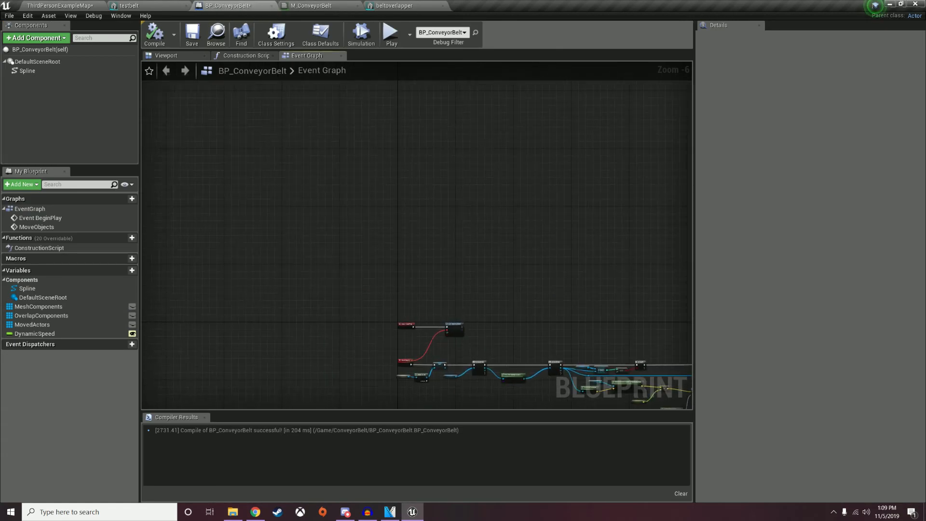
Add a Timeline node to the Event Graph and name it BeltLooper.
{"action": "right_click", "coordinate": [428, 230]}
{"action": "type", "text": "timeline"}
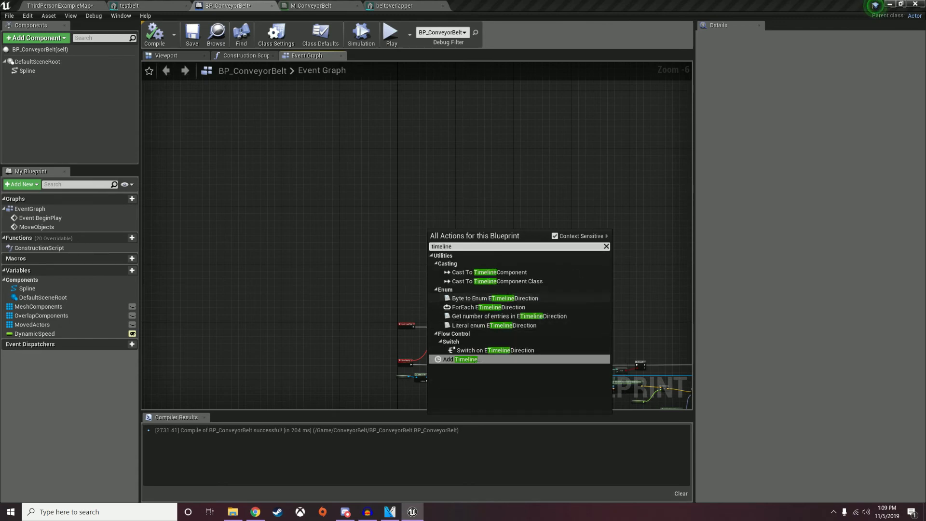
{"action": "left_click", "coordinate": [461, 360]}
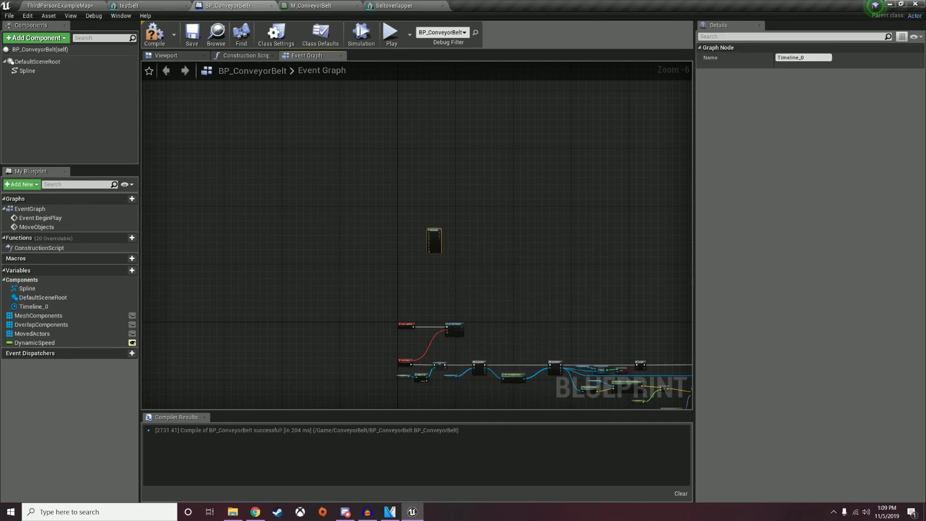
{"action": "scroll", "coordinate": [435, 246], "scroll_direction": "up", "scroll_amount": 6}
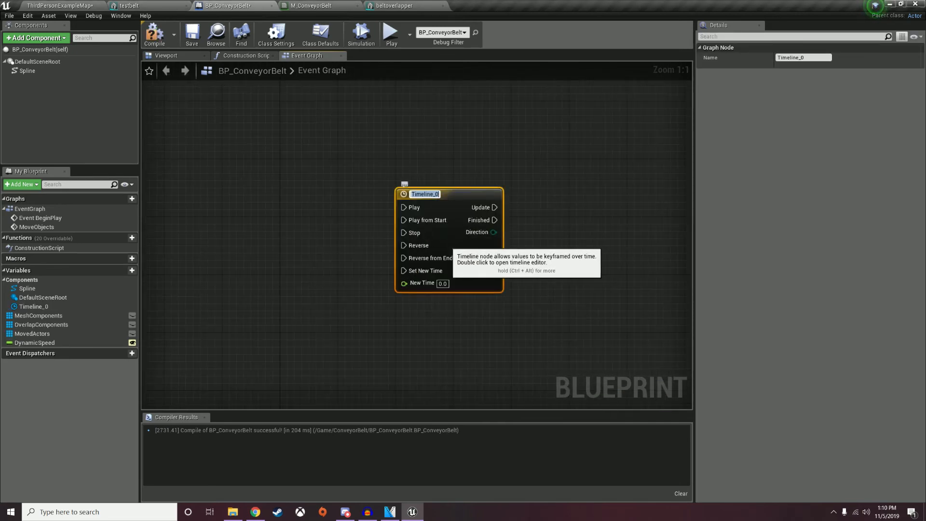
{"action": "type", "text": "BeltTo"}
{"action": "key", "text": "BackSpace"}
{"action": "key", "text": "BackSpace"}
{"action": "type", "text": "Loope"}
{"action": "key", "text": "Return"}
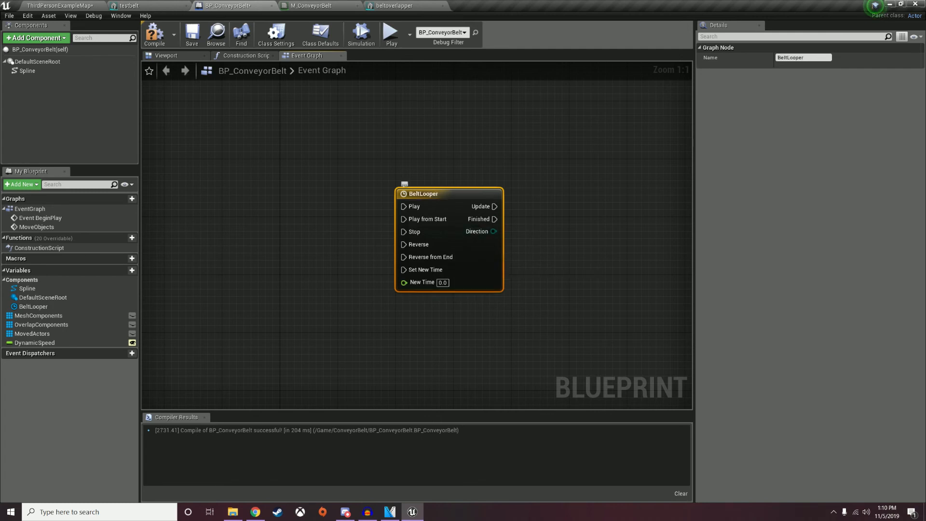
Position the BeltLooper node above Event BeginPlay.
{"action": "left_click_drag", "start_coordinate": [450, 204], "coordinate": [334, 290]}
{"action": "right_click_drag", "start_coordinate": [334, 290], "coordinate": [399, 142]}
{"action": "scroll", "coordinate": [467, 216], "scroll_direction": "down", "scroll_amount": 4}
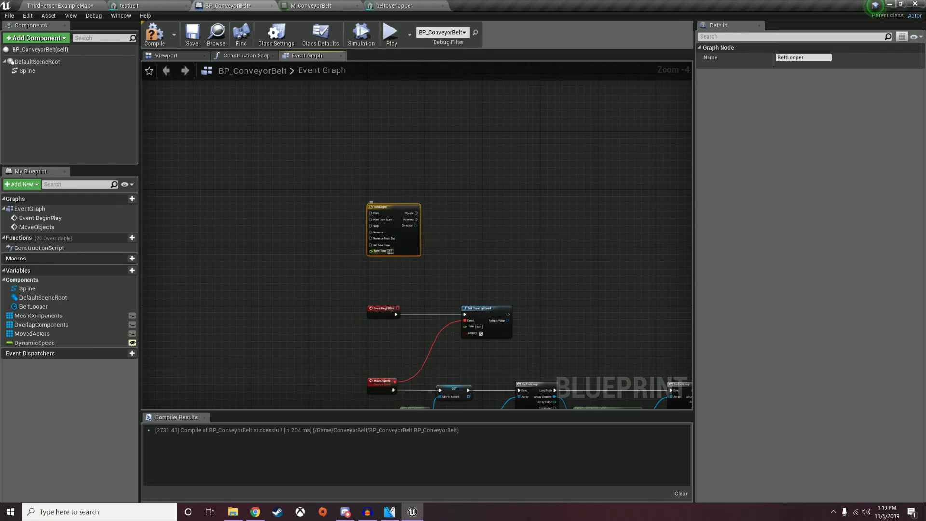
{"action": "right_click_drag", "start_coordinate": [506, 266], "coordinate": [487, 252]}
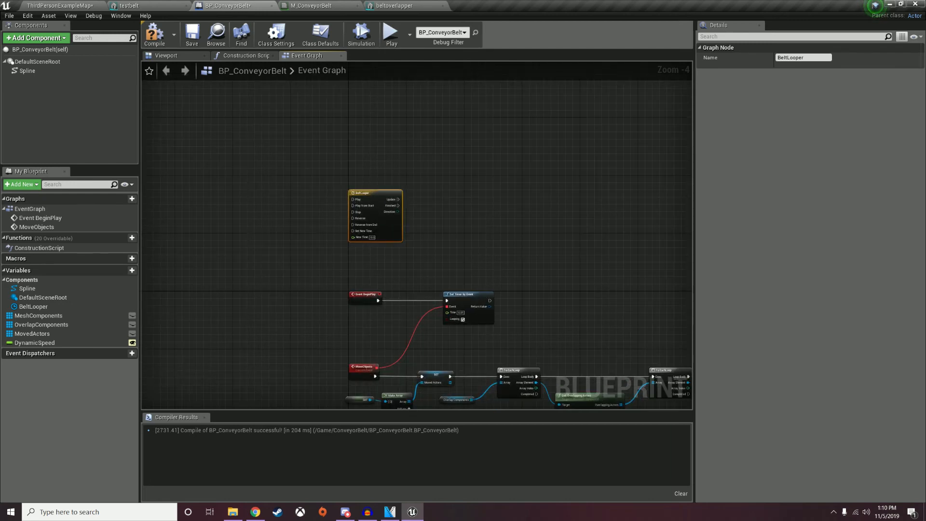
{"action": "right_click_drag", "start_coordinate": [423, 246], "coordinate": [410, 325]}
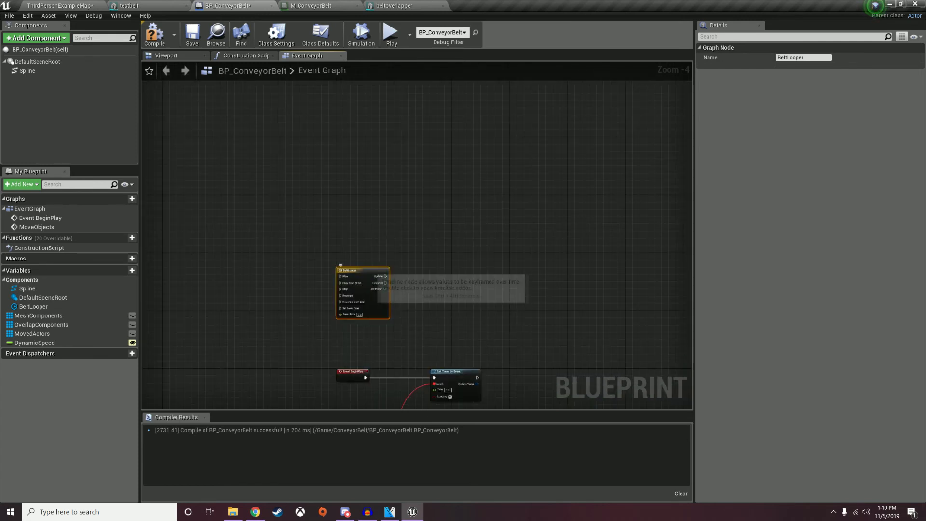
Set the BeltLooper timeline to loop with a length of 2 seconds.
{"action": "double_click", "coordinate": [368, 279]}
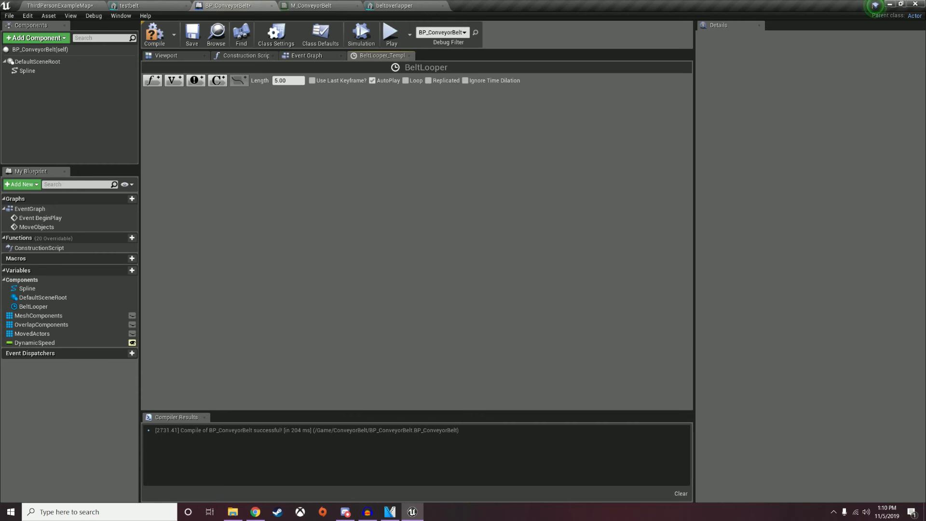
{"action": "left_click", "coordinate": [406, 80]}
{"action": "left_click", "coordinate": [288, 81]}
{"action": "type", "text": "2"}
{"action": "key", "text": "Return"}
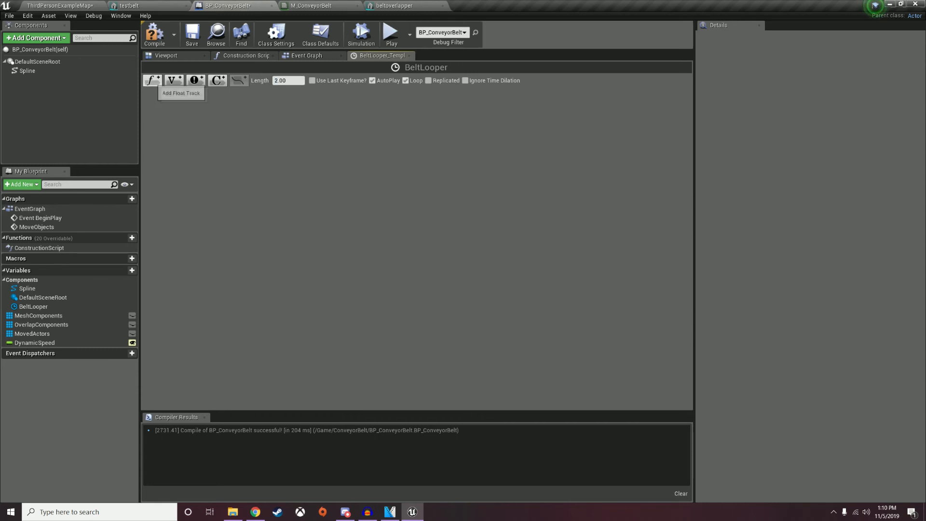
Add a float track with a first key at time 0, value 0.
{"action": "left_click", "coordinate": [152, 80]}
{"action": "right_click", "coordinate": [238, 174]}
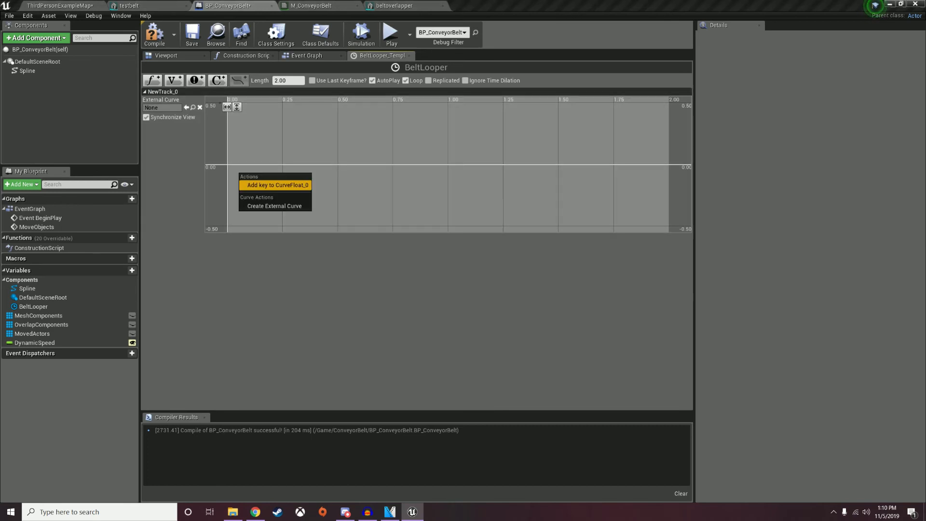
{"action": "left_click", "coordinate": [270, 184]}
{"action": "left_click", "coordinate": [271, 107]}
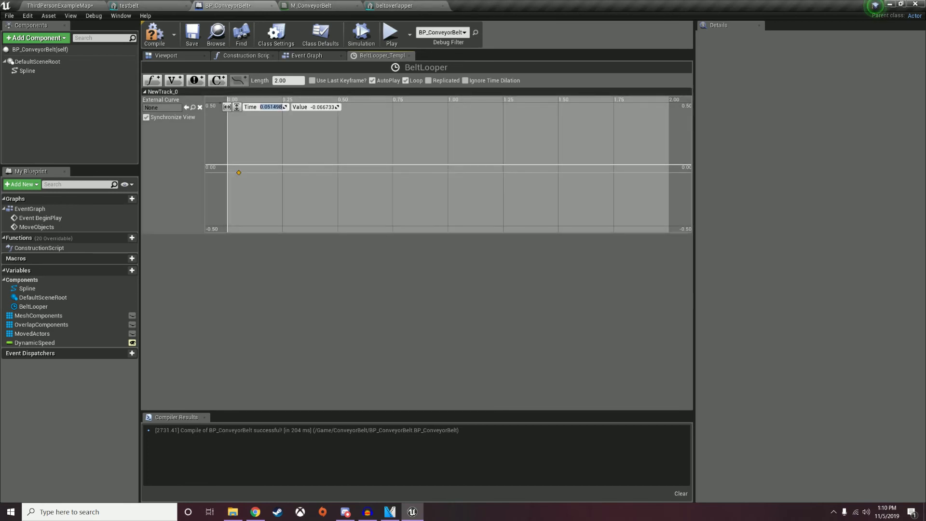
{"action": "type", "text": "0"}
{"action": "key", "text": "Tab"}
{"action": "type", "text": "0"}
{"action": "key", "text": "Return"}
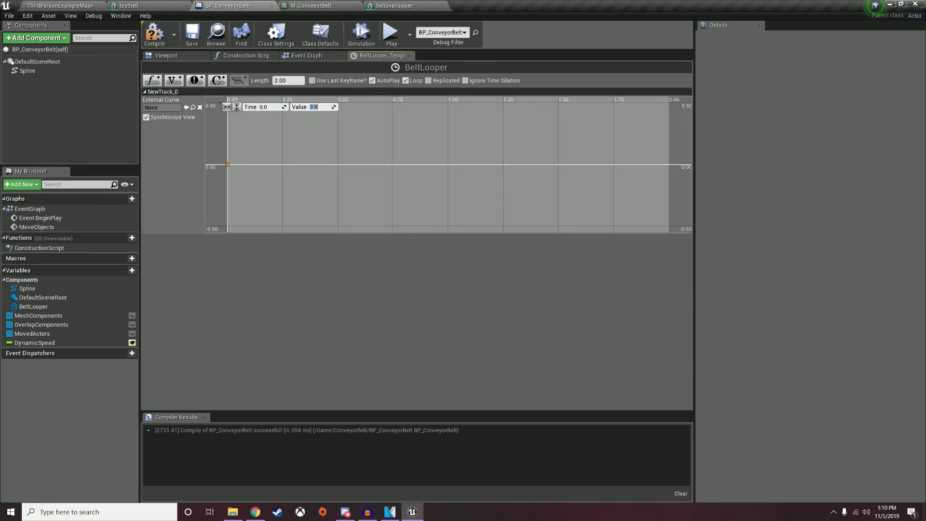
Add a second key at time 2, value 2, fit the curve and compile.
{"action": "right_click", "coordinate": [527, 140]}
{"action": "left_click", "coordinate": [562, 154]}
{"action": "left_click", "coordinate": [271, 107]}
{"action": "type", "text": "2"}
{"action": "key", "text": "Tab"}
{"action": "type", "text": "2"}
{"action": "key", "text": "Return"}
{"action": "left_click", "coordinate": [237, 107]}
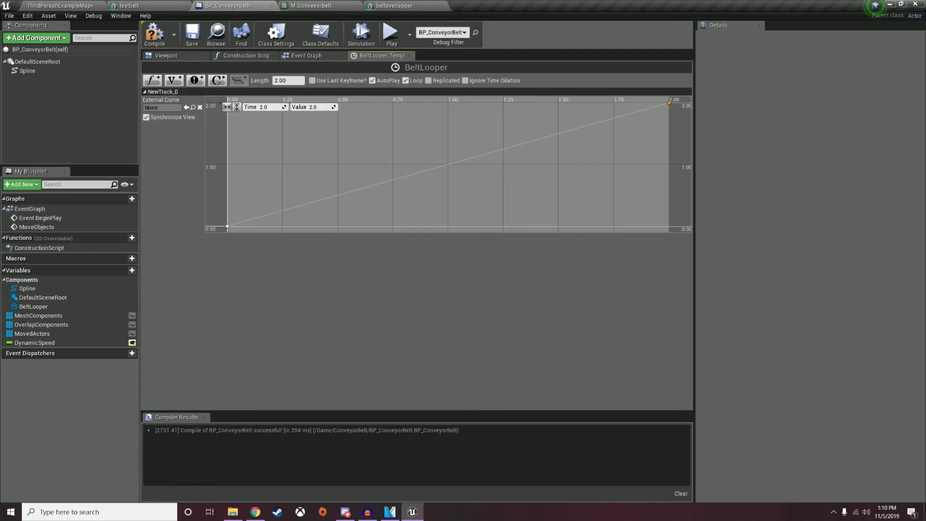
{"action": "left_click", "coordinate": [154, 33]}
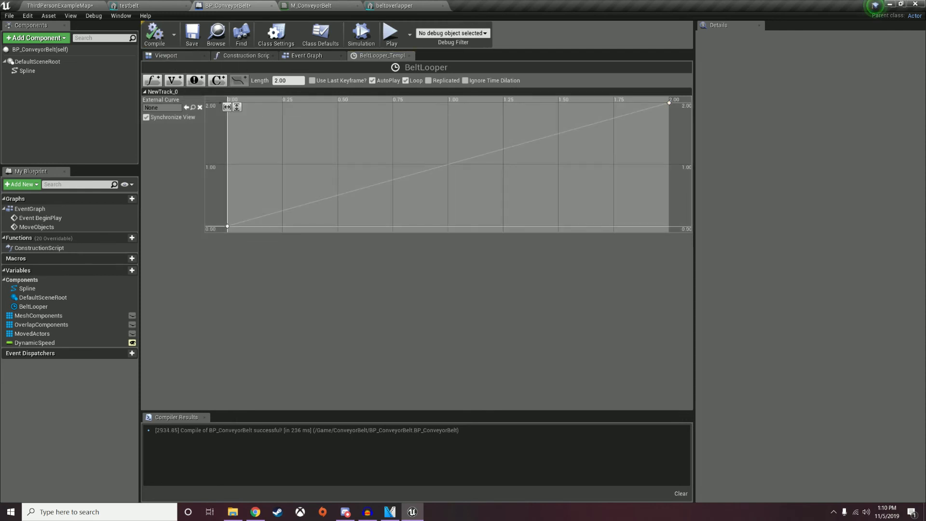
{"action": "left_click", "coordinate": [307, 56]}
Add a Mesh Components getter with a ForEachLoop, driven by the BeltLooper Update pin.
{"action": "right_click_drag", "start_coordinate": [343, 271], "coordinate": [354, 267]}
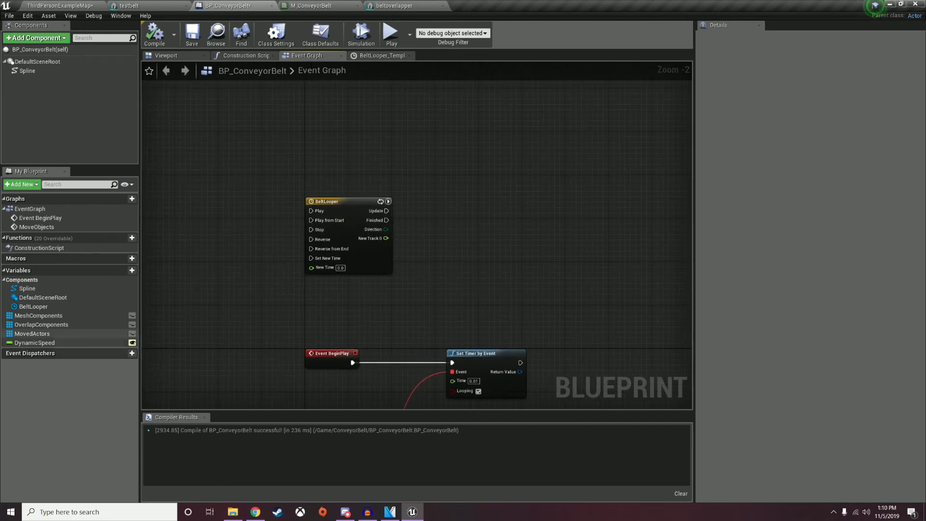
{"action": "left_click_drag", "start_coordinate": [32, 333], "coordinate": [486, 268]}
{"action": "right_click", "coordinate": [462, 256]}
{"action": "left_click", "coordinate": [475, 265]}
{"action": "left_click_drag", "start_coordinate": [43, 315], "coordinate": [513, 220]}
{"action": "type", "text": "for each"}
{"action": "key", "text": "Return"}
{"action": "left_click_drag", "start_coordinate": [387, 210], "coordinate": [517, 228]}
{"action": "left_click", "coordinate": [386, 215]}
{"action": "left_click_drag", "start_coordinate": [356, 212], "coordinate": [530, 213]}
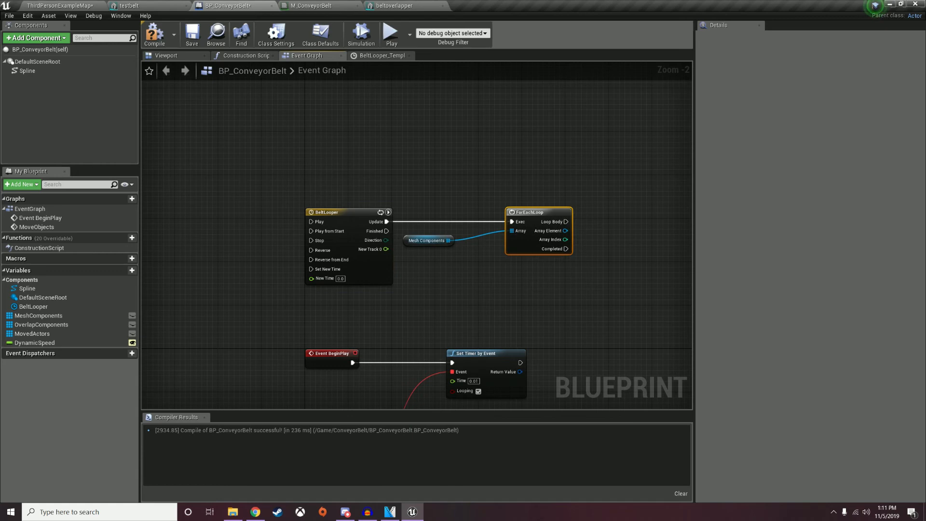
Add Set Scalar Parameter Value on Materials for each Array Element from Loop Body, parameter PTime.
{"action": "left_click_drag", "start_coordinate": [411, 239], "coordinate": [459, 234]}
{"action": "left_click_drag", "start_coordinate": [565, 231], "coordinate": [640, 233]}
{"action": "type", "text": "set scalar"}
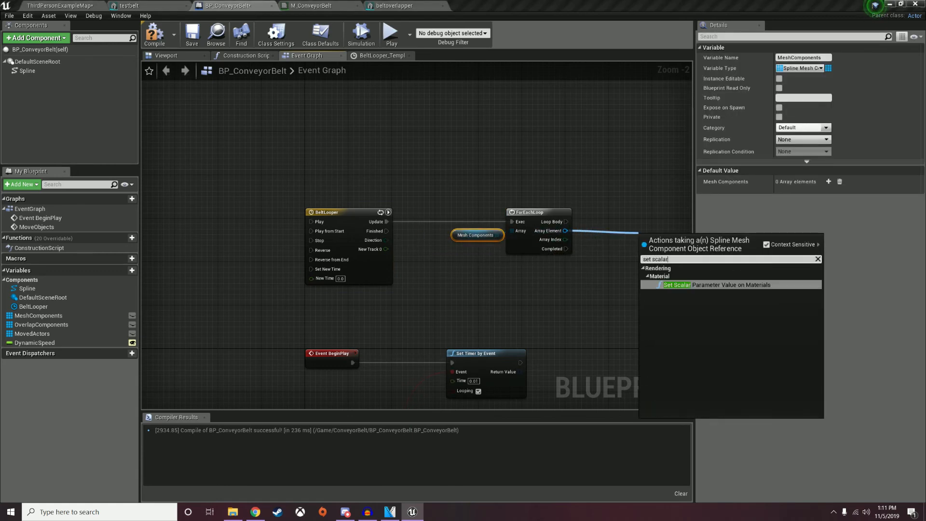
{"action": "key", "text": "Return"}
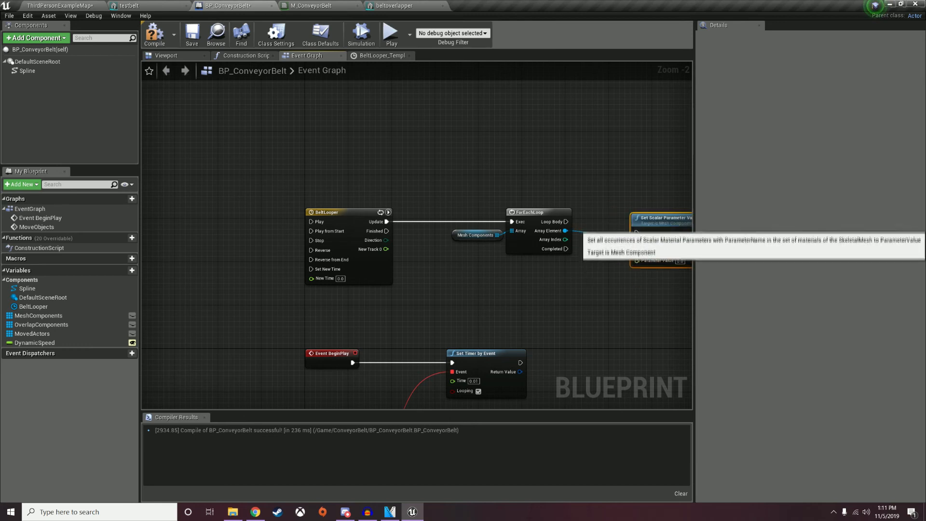
{"action": "left_click_drag", "start_coordinate": [668, 240], "coordinate": [663, 202]}
{"action": "left_click_drag", "start_coordinate": [566, 221], "coordinate": [637, 216]}
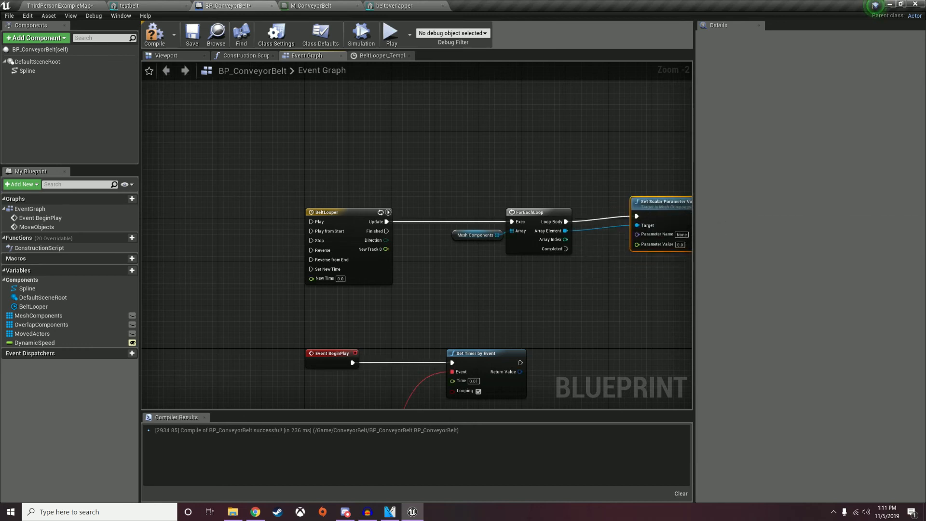
{"action": "right_click_drag", "start_coordinate": [641, 220], "coordinate": [452, 209]}
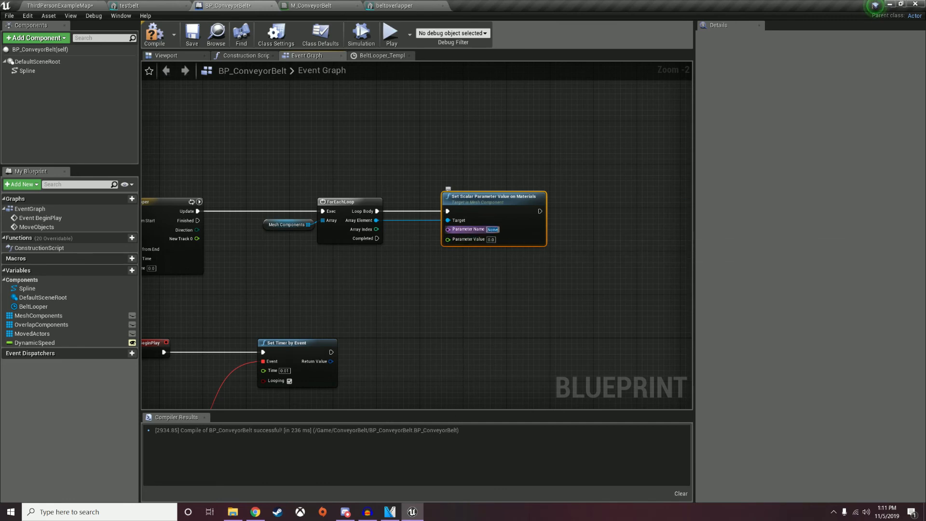
{"action": "type", "text": "ime"}
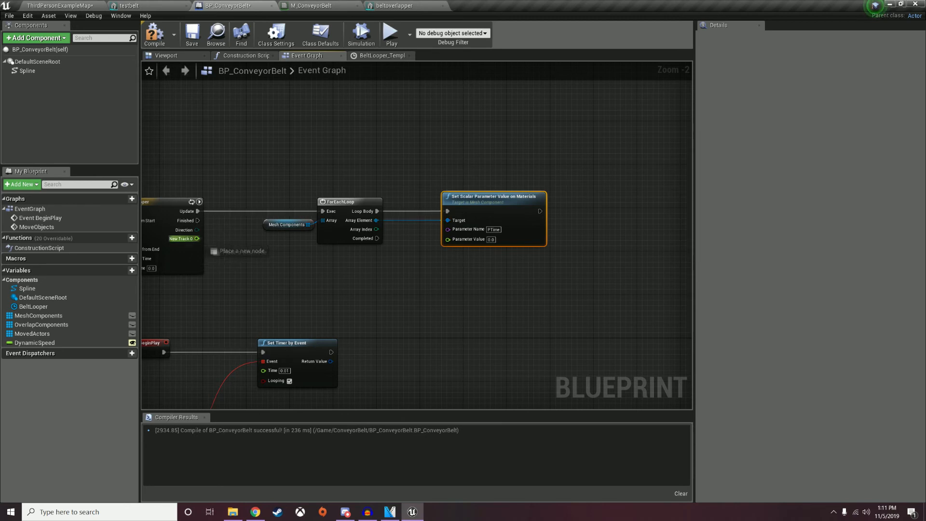
Multiply New Track 0 by Dynamic Speed and feed the product into Parameter Value.
{"action": "left_click_drag", "start_coordinate": [196, 239], "coordinate": [322, 286]}
{"action": "type", "text": "multiply"}
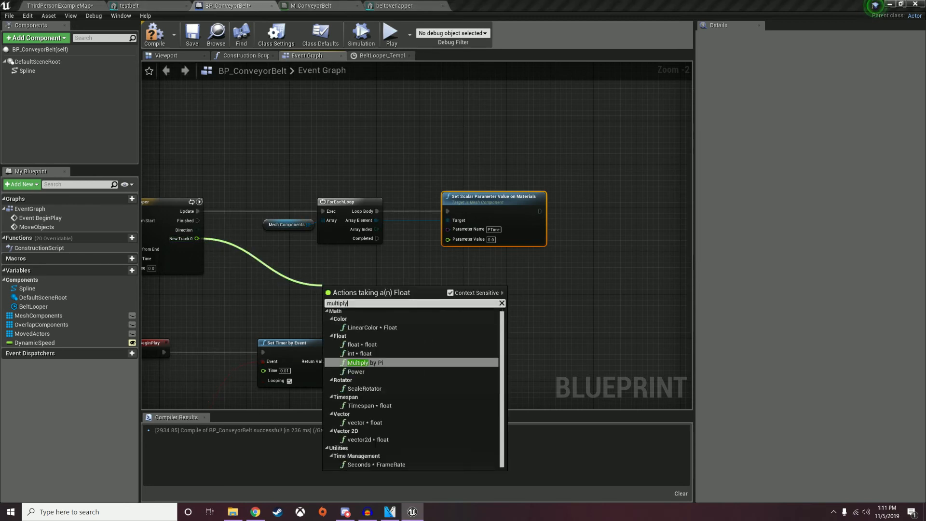
{"action": "key", "text": "Up"}
{"action": "key", "text": "Up"}
{"action": "key", "text": "Return"}
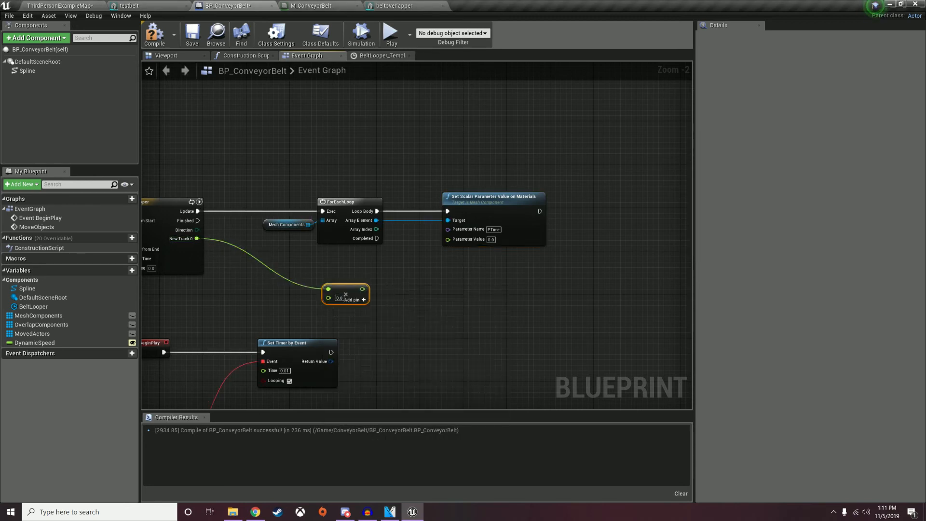
{"action": "left_click_drag", "start_coordinate": [346, 294], "coordinate": [346, 279]}
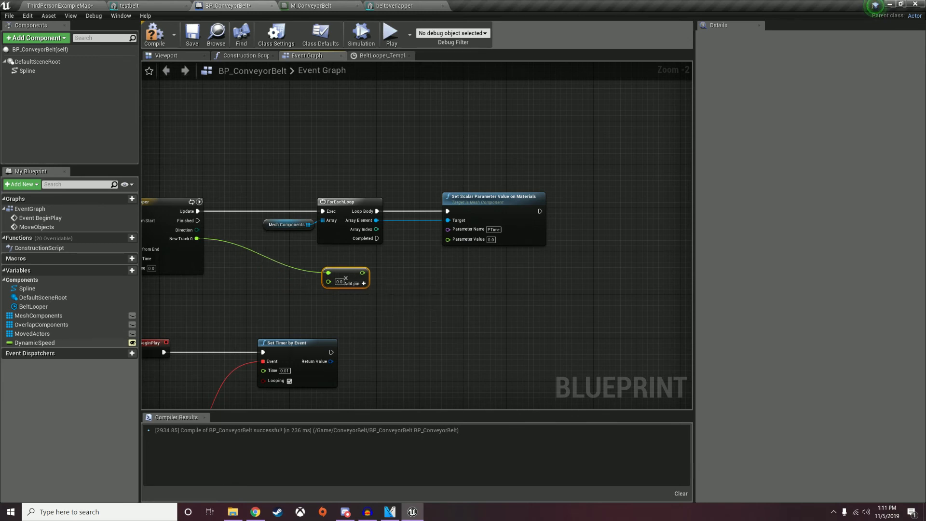
{"action": "left_click_drag", "start_coordinate": [34, 343], "coordinate": [329, 283]}
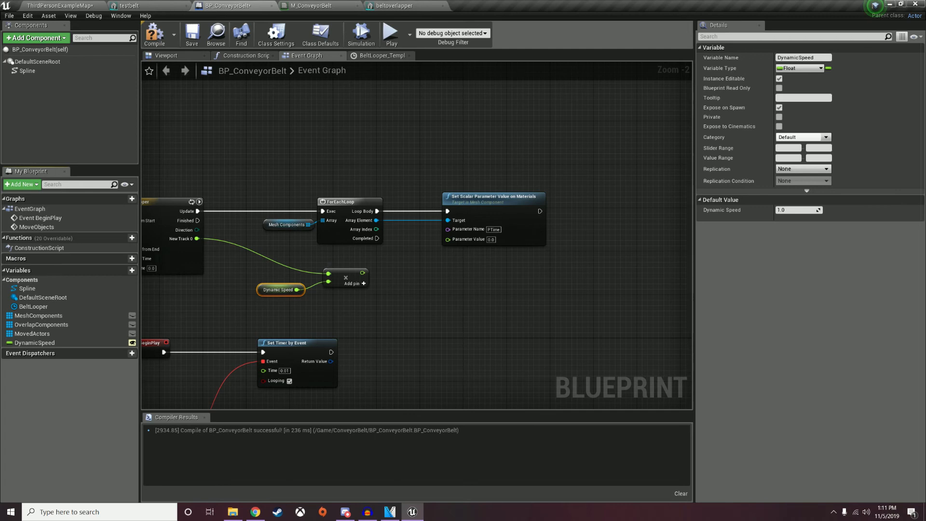
{"action": "left_click_drag", "start_coordinate": [363, 273], "coordinate": [449, 239]}
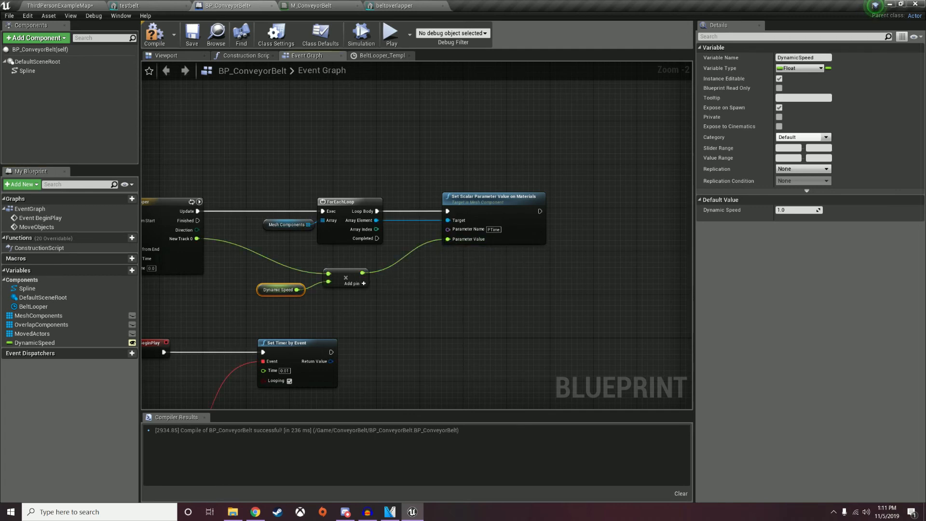
Compile and save the BP_ConveyorBelt blueprint.
{"action": "right_click_drag", "start_coordinate": [449, 240], "coordinate": [426, 196]}
{"action": "left_click", "coordinate": [155, 34]}
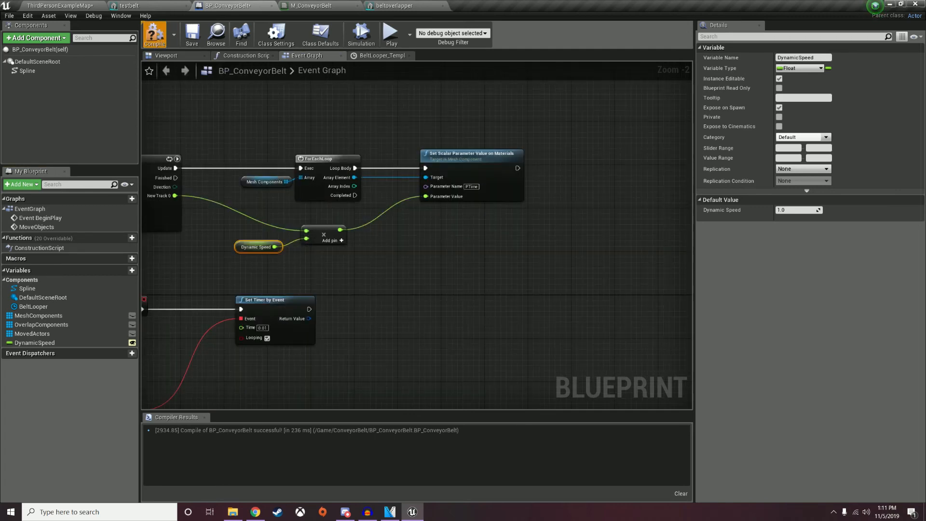
{"action": "left_click", "coordinate": [192, 34]}
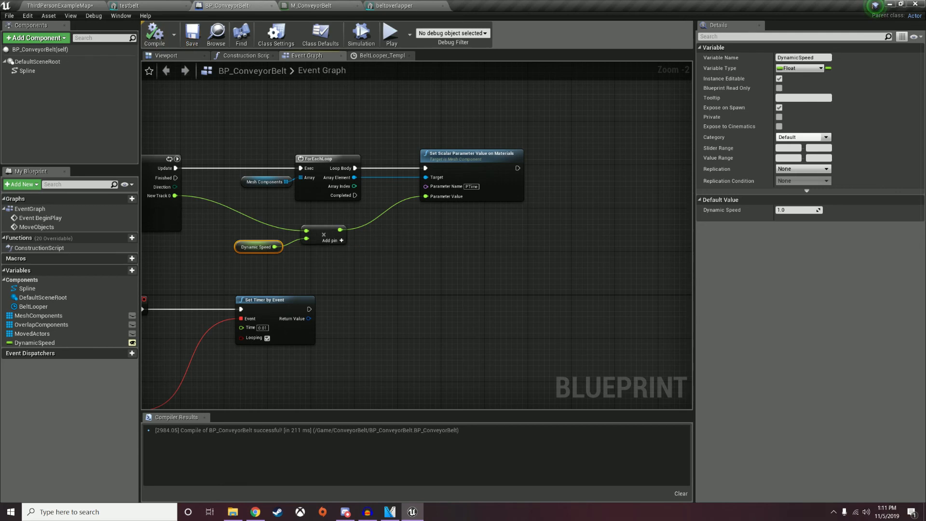
{"action": "left_click", "coordinate": [58, 6]}
Play-test the level, running the character onto and along the conveyor belt.
{"action": "left_click", "coordinate": [466, 33]}
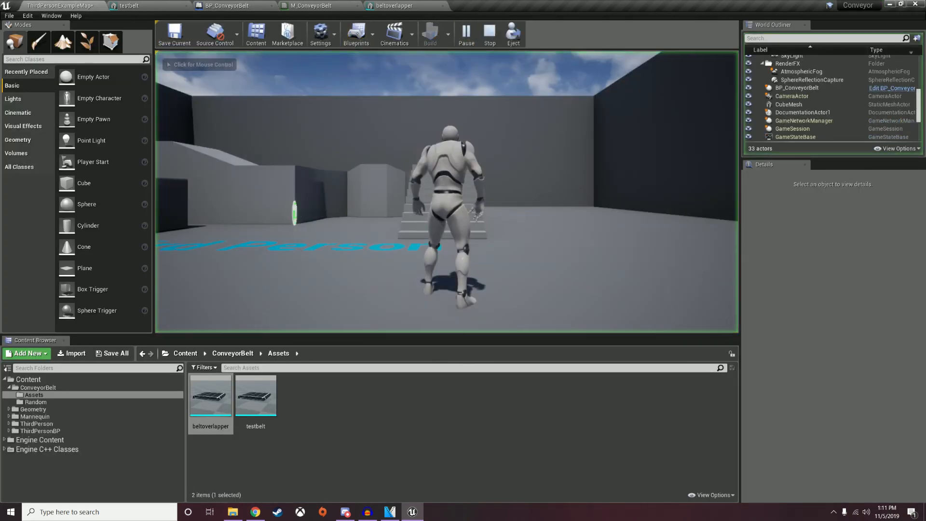
{"action": "key", "text": "w"}
{"action": "key", "text": "w"}
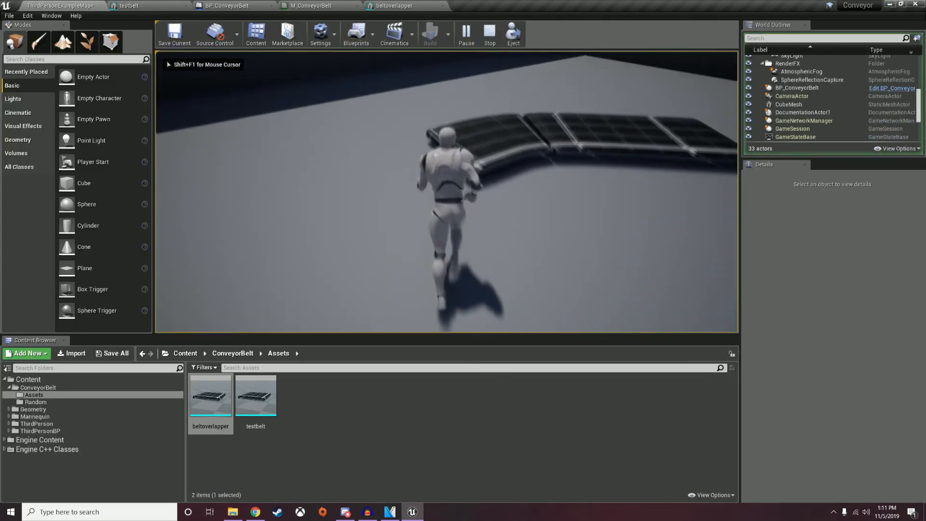
{"action": "key", "text": "w"}
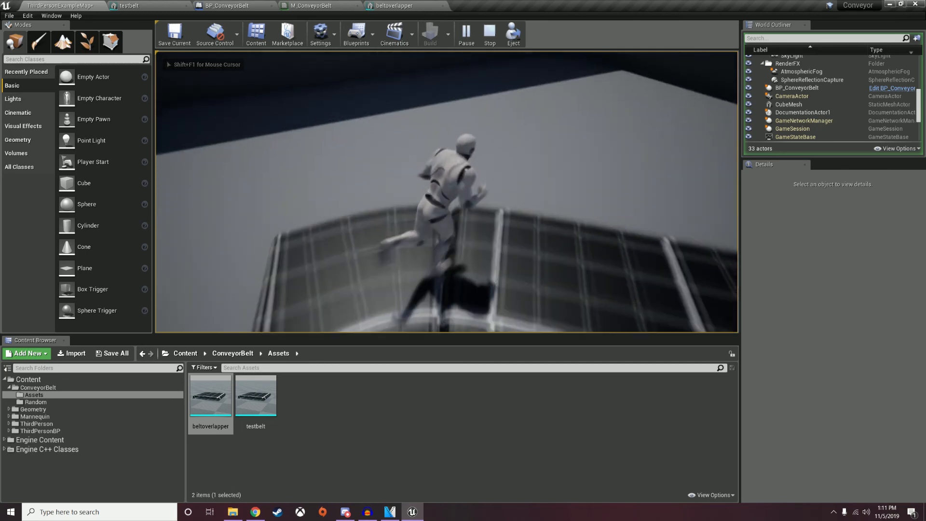
{"action": "key", "text": "d"}
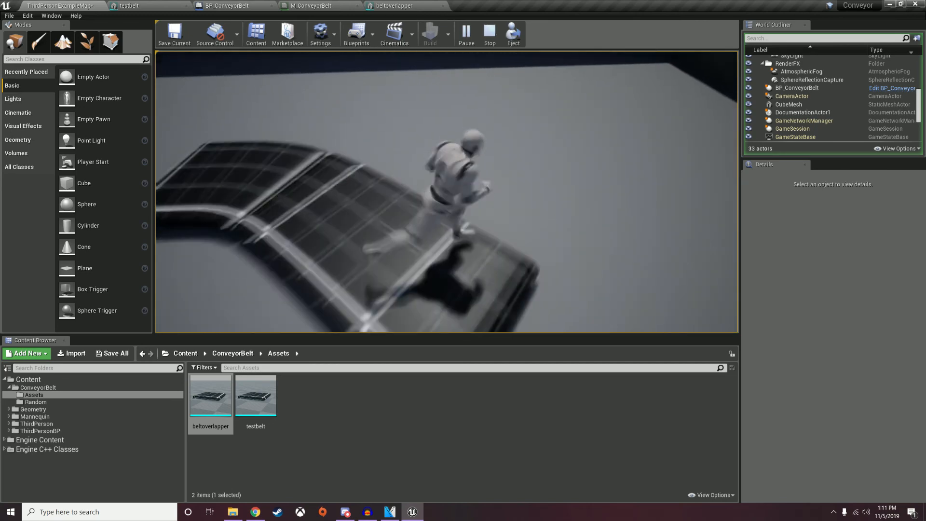
{"action": "key", "text": "s"}
End the test, open the ConveyorBelt content folder and select the placed conveyor belt.
{"action": "key", "text": "Escape"}
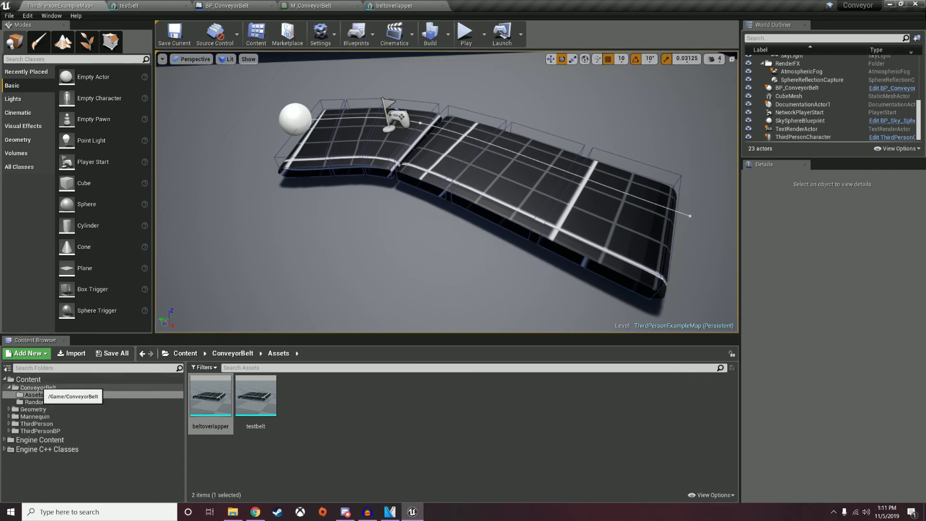
{"action": "left_click", "coordinate": [39, 387]}
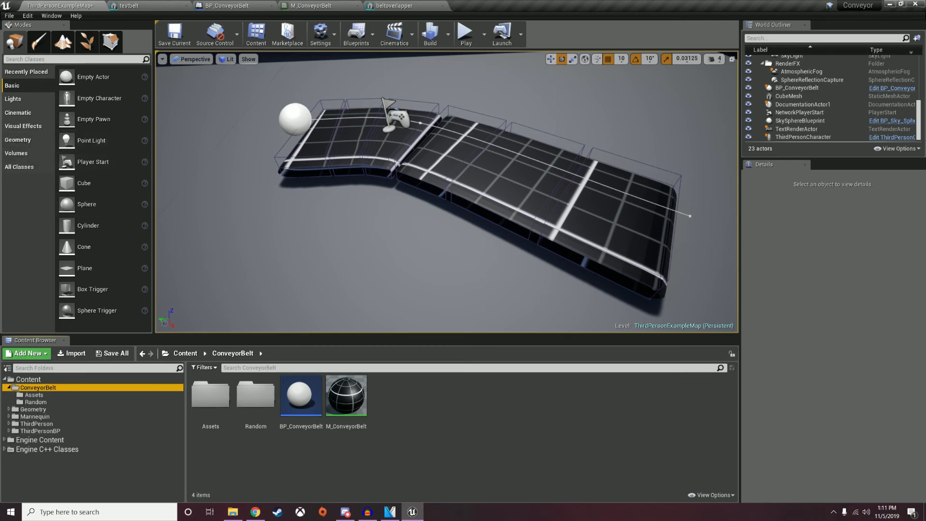
{"action": "left_click", "coordinate": [475, 164]}
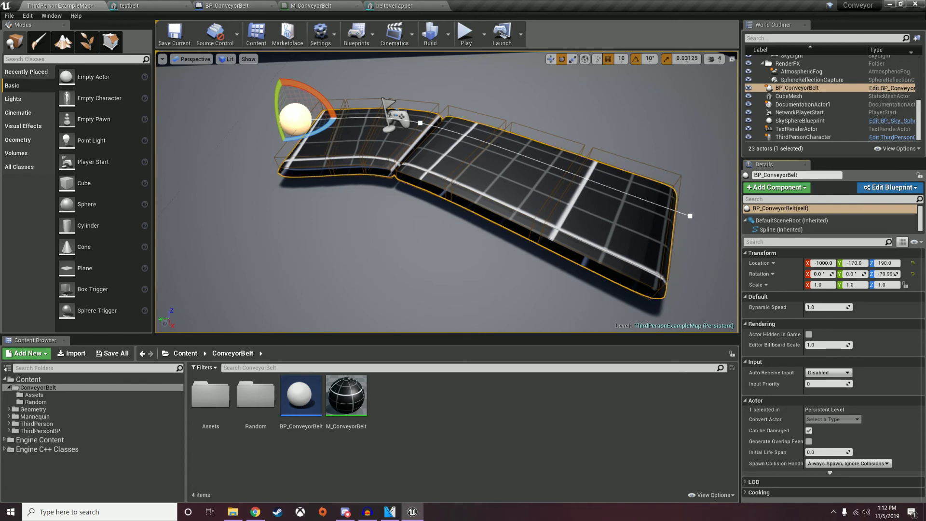
{"action": "left_click", "coordinate": [466, 33]}
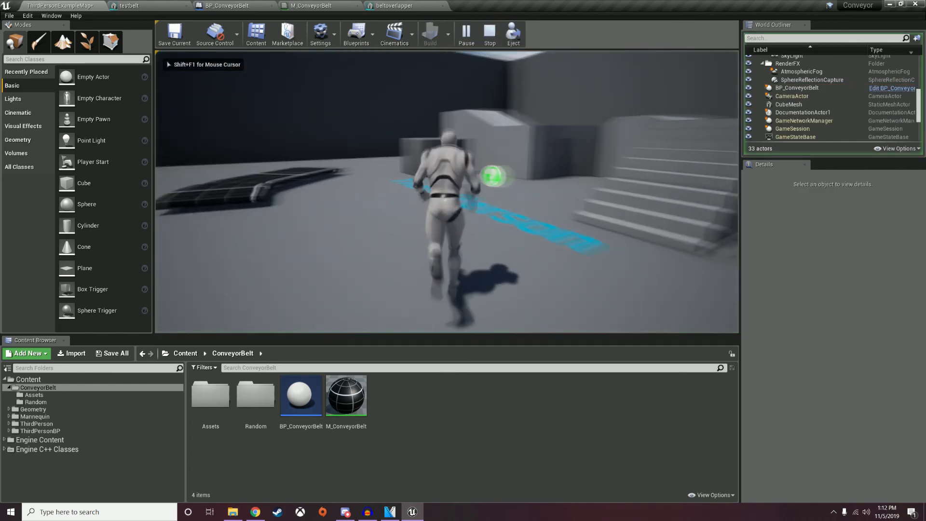
{"action": "key", "text": "w"}
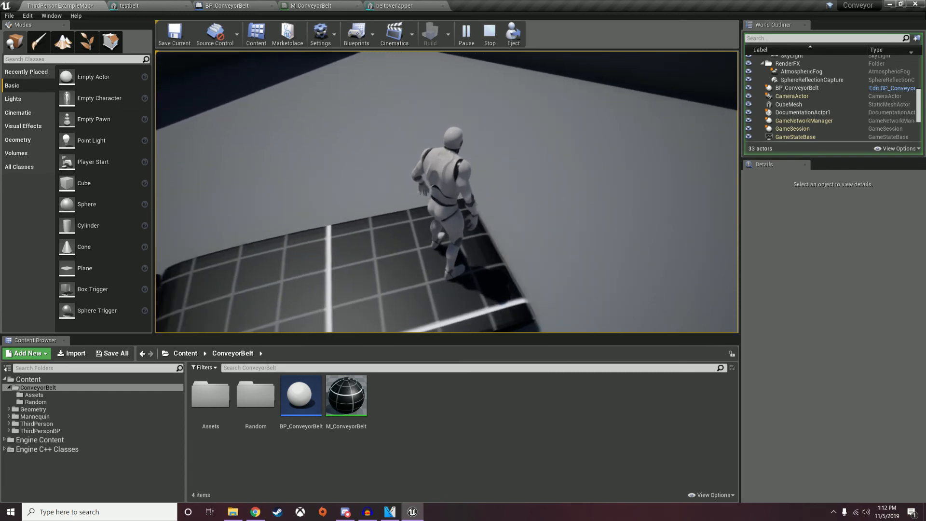
{"action": "key", "text": "w"}
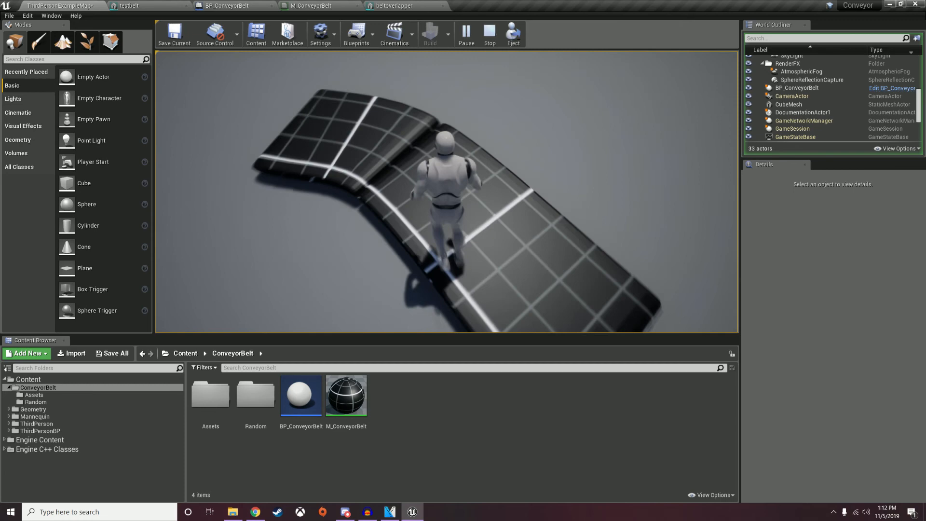
{"action": "key", "text": "a"}
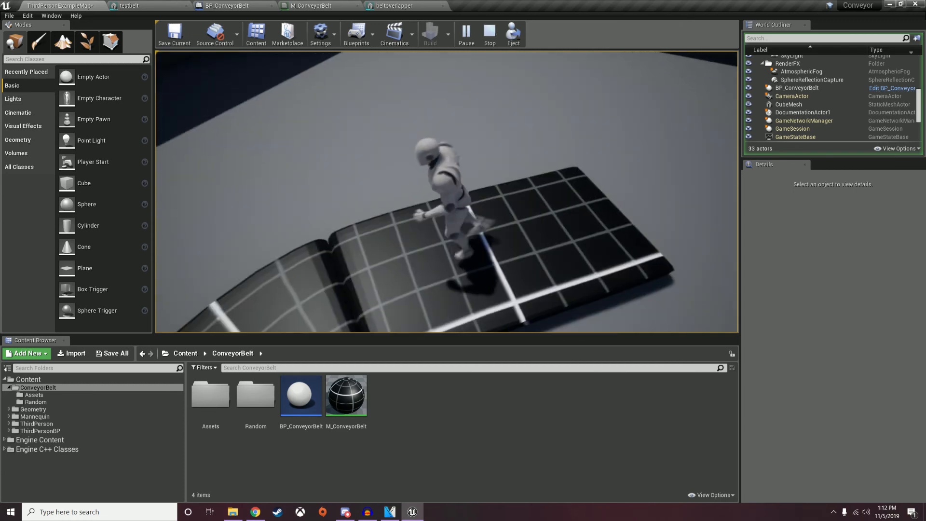
{"action": "key", "text": "s"}
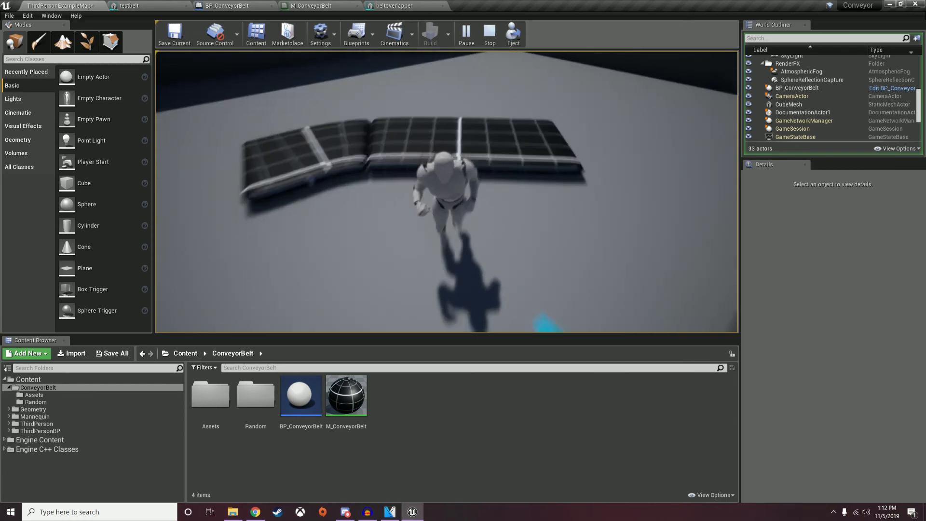
{"action": "key", "text": "a"}
{"action": "key", "text": "w"}
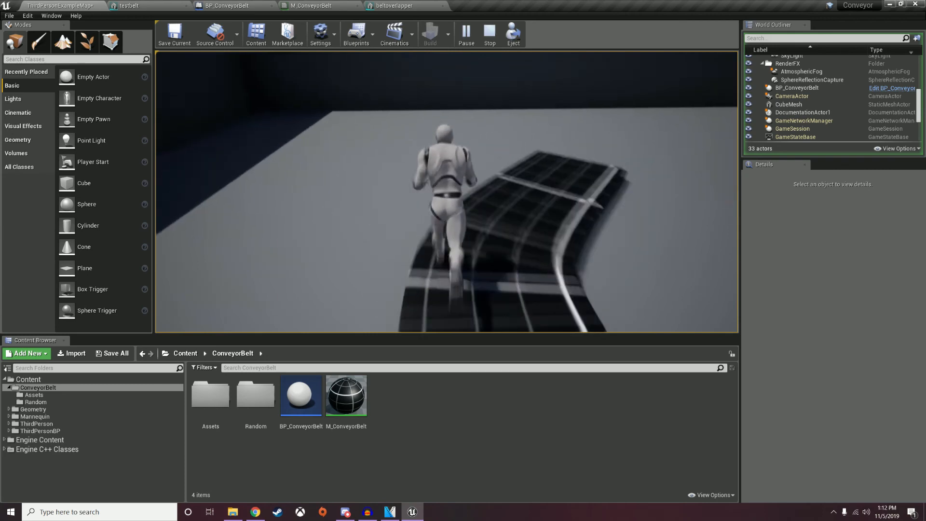
{"action": "key", "text": "d"}
{"action": "key", "text": "Escape"}
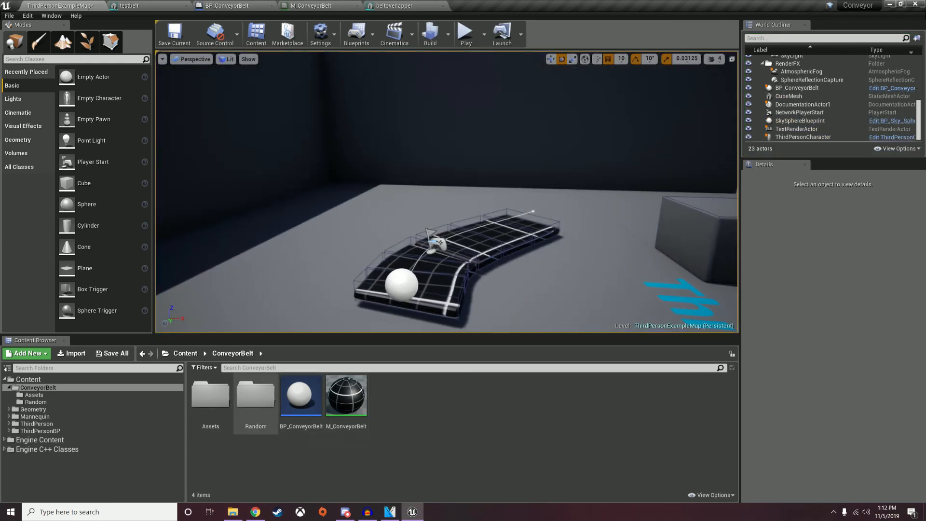
From the Random folder, place a BP_PhysObjSpawner above the belt instead of a BP_PhysObj.
{"action": "double_click", "coordinate": [256, 396]}
{"action": "left_click_drag", "start_coordinate": [211, 395], "coordinate": [424, 268]}
{"action": "key", "text": "ctrl+z"}
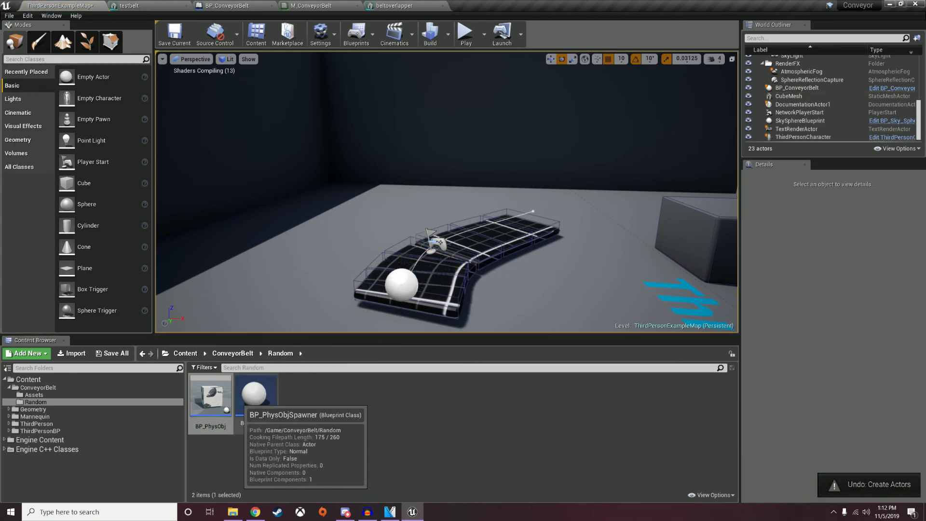
{"action": "left_click_drag", "start_coordinate": [424, 268], "coordinate": [419, 266]}
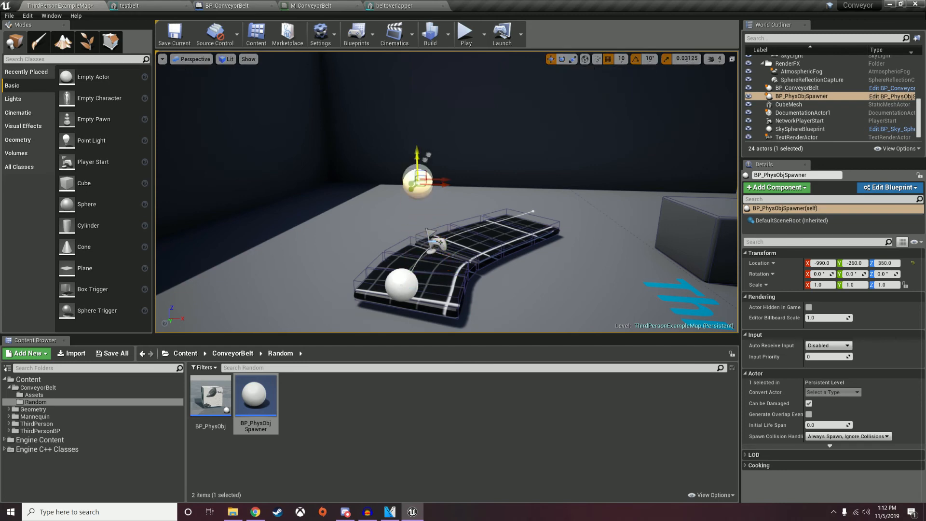
Play-test the level to watch the spawner drop cubes onto the belt.
{"action": "left_click", "coordinate": [466, 33]}
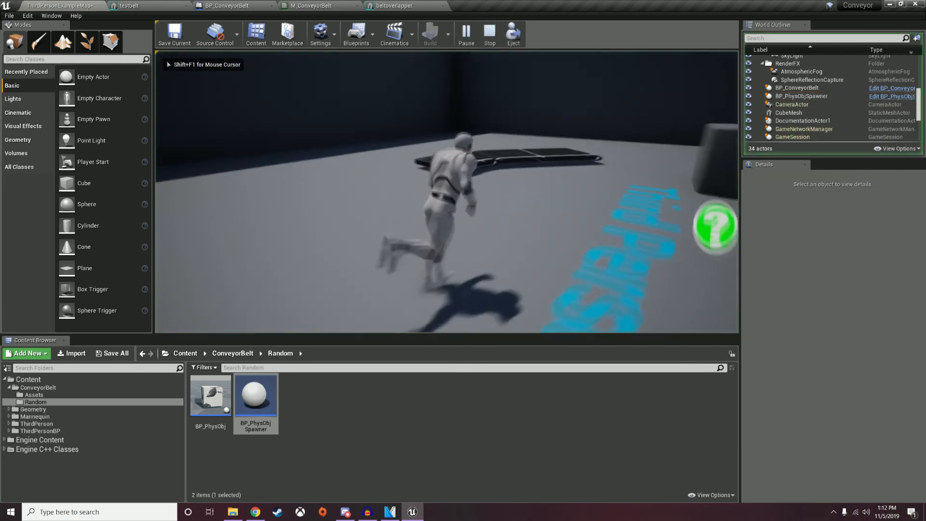
{"action": "key", "text": "w"}
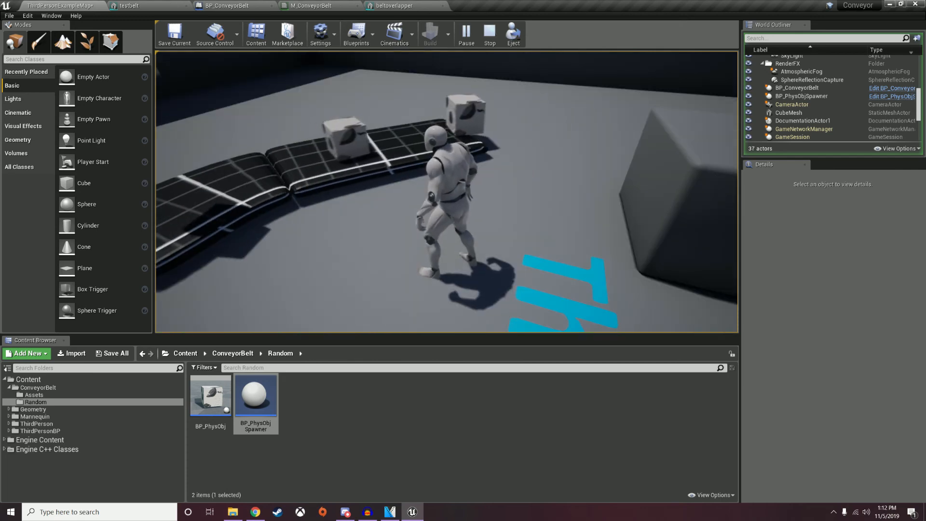
{"action": "key", "text": "Escape"}
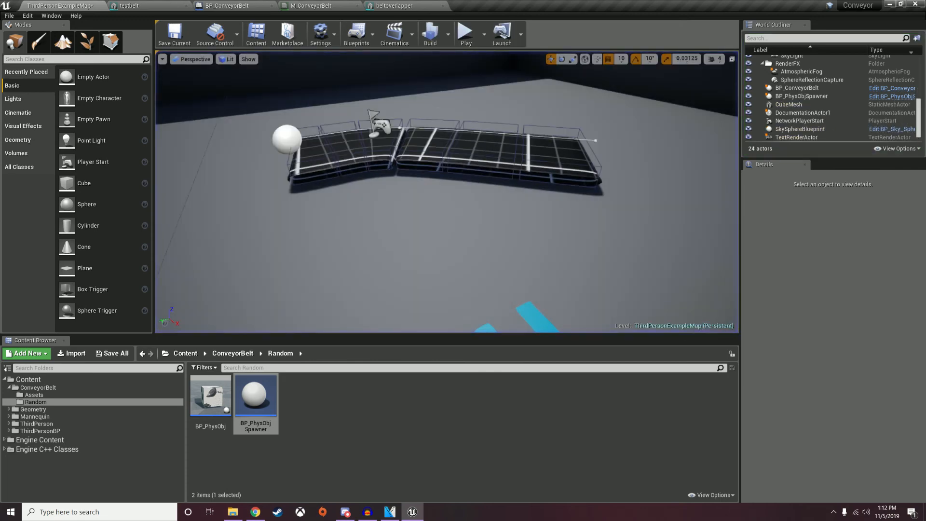
Look over the movement nodes in the BP_ConveyorBelt Event Graph.
{"action": "left_click", "coordinate": [228, 6]}
{"action": "right_click_drag", "start_coordinate": [425, 256], "coordinate": [346, 124]}
{"action": "scroll", "coordinate": [553, 276], "scroll_direction": "down", "scroll_amount": 4}
{"action": "scroll", "coordinate": [641, 221], "scroll_direction": "up", "scroll_amount": 3}
{"action": "right_click_drag", "start_coordinate": [641, 220], "coordinate": [697, 314]}
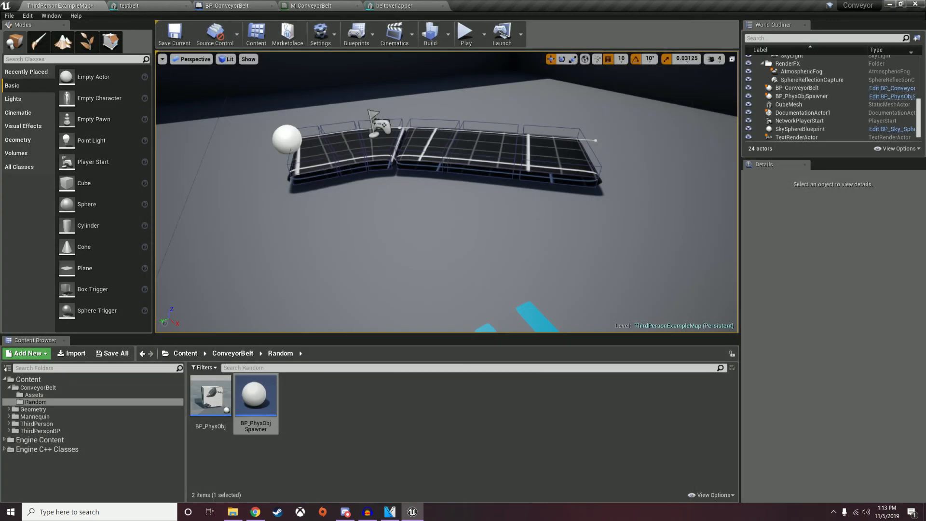
Move the conveyor belt to Y -1080, then select and frame the BP_PhysObjSpawner.
{"action": "left_click", "coordinate": [410, 150]}
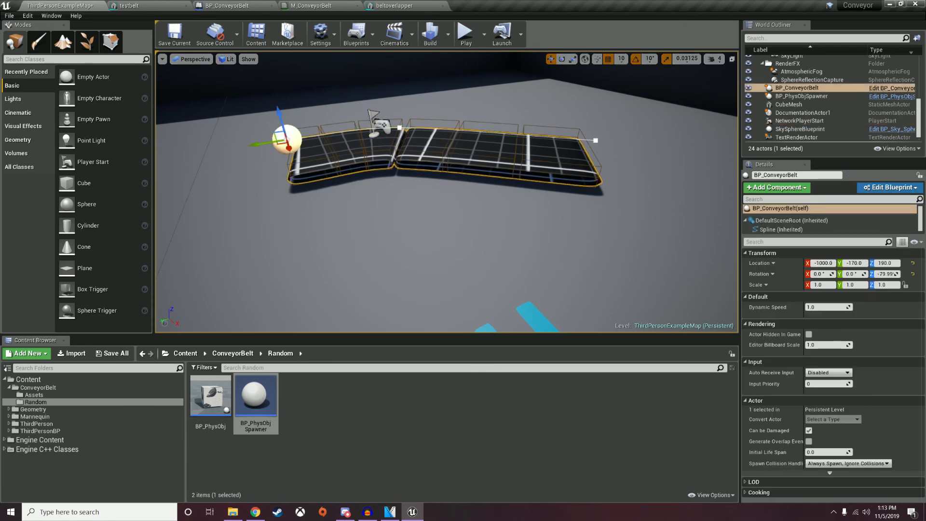
{"action": "left_click_drag", "start_coordinate": [261, 143], "coordinate": [572, 93]}
{"action": "right_click_drag", "start_coordinate": [572, 92], "coordinate": [522, 130]}
{"action": "key", "text": "s"}
{"action": "left_click", "coordinate": [447, 130]}
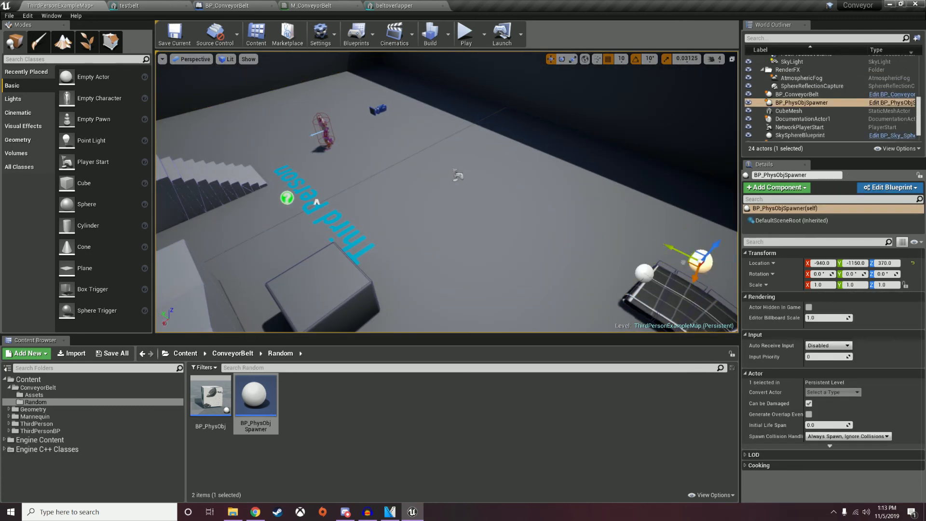
{"action": "key", "text": "f"}
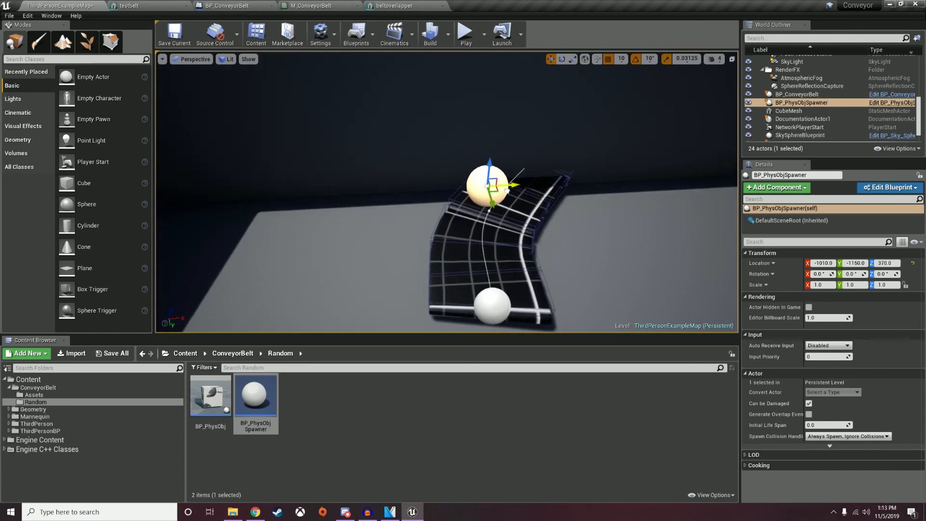
Play-test with cubes spawning, run the character on and off the belt, then return to the Event Graph.
{"action": "left_click", "coordinate": [465, 33]}
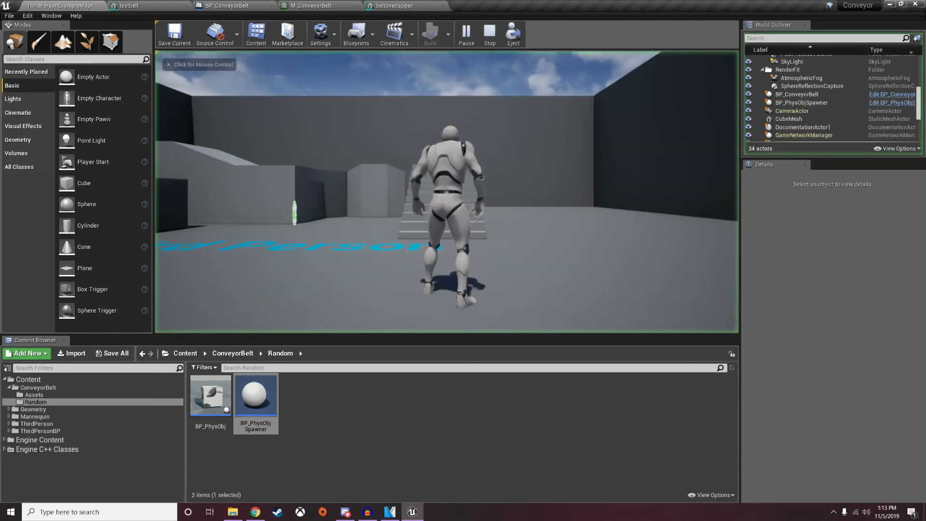
{"action": "key", "text": "w"}
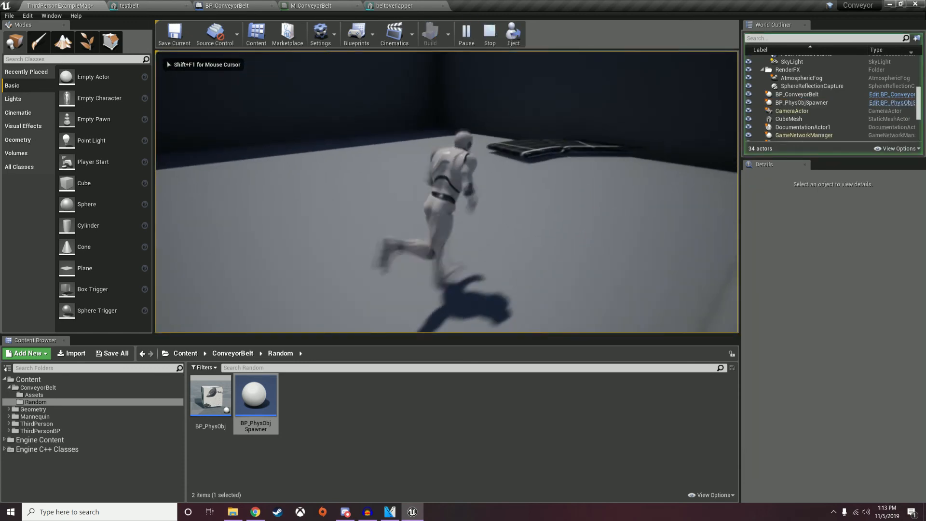
{"action": "key", "text": "w"}
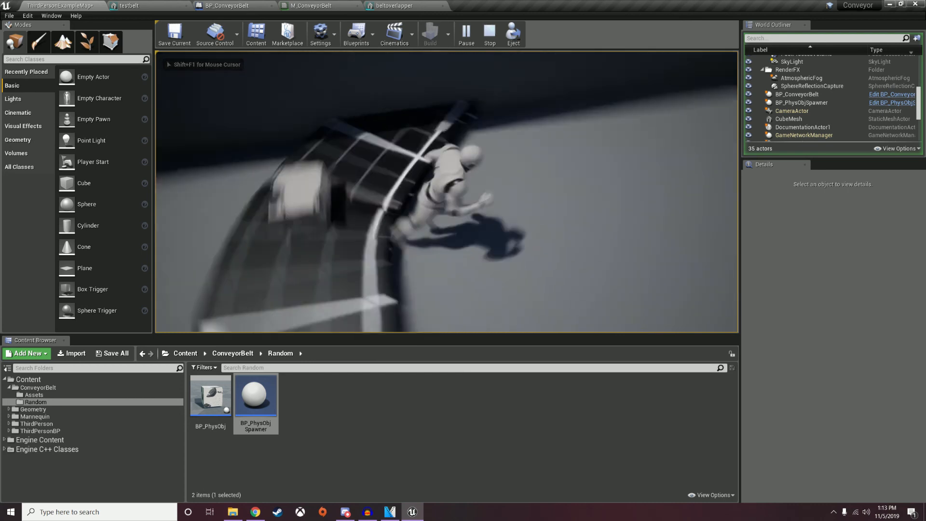
{"action": "key", "text": "s"}
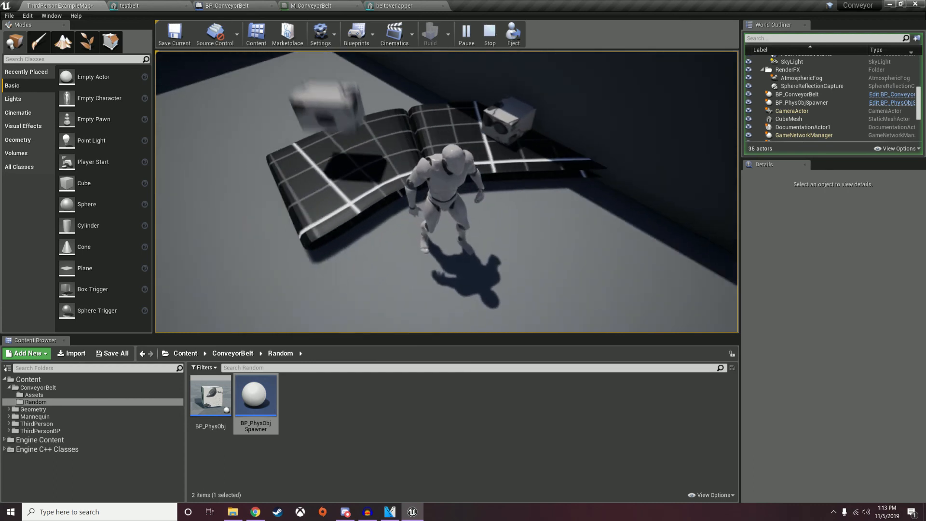
{"action": "key", "text": "w"}
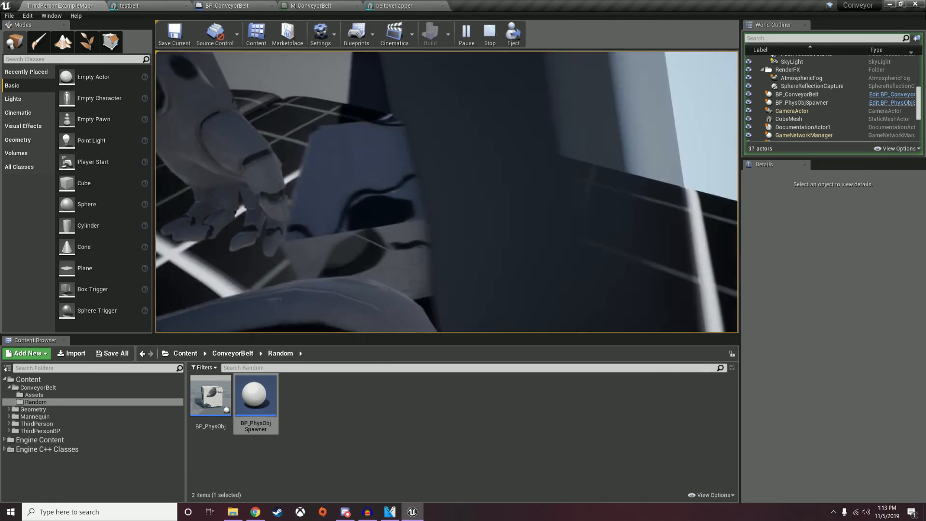
{"action": "key", "text": "a"}
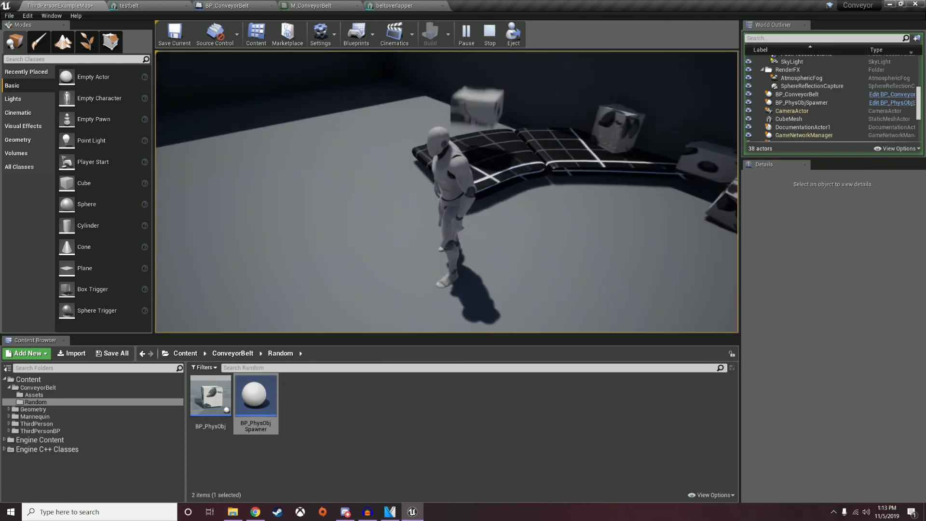
{"action": "key", "text": "Escape"}
{"action": "left_click", "coordinate": [227, 5]}
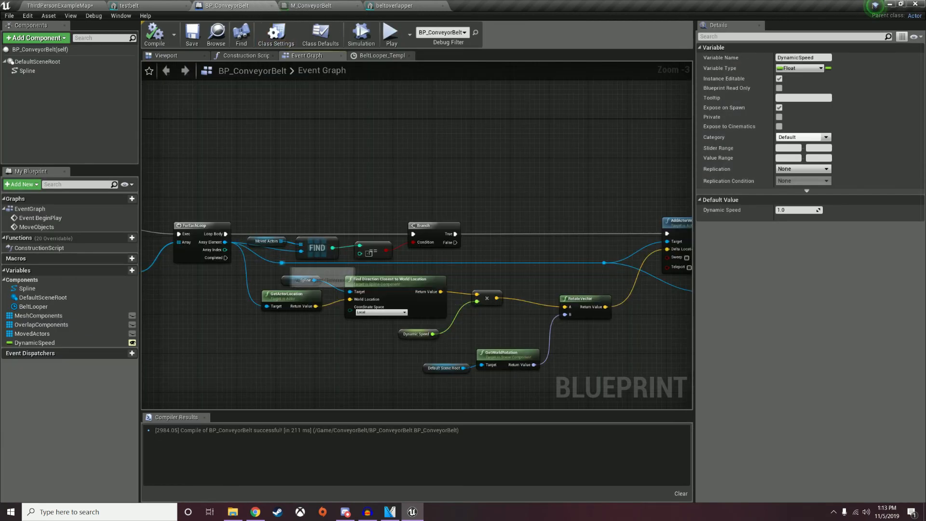
Add a Cast To Character on the moved-actor wire, fed by Branch's True output.
{"action": "left_click_drag", "start_coordinate": [282, 262], "coordinate": [527, 250]}
{"action": "type", "text": "cast to"}
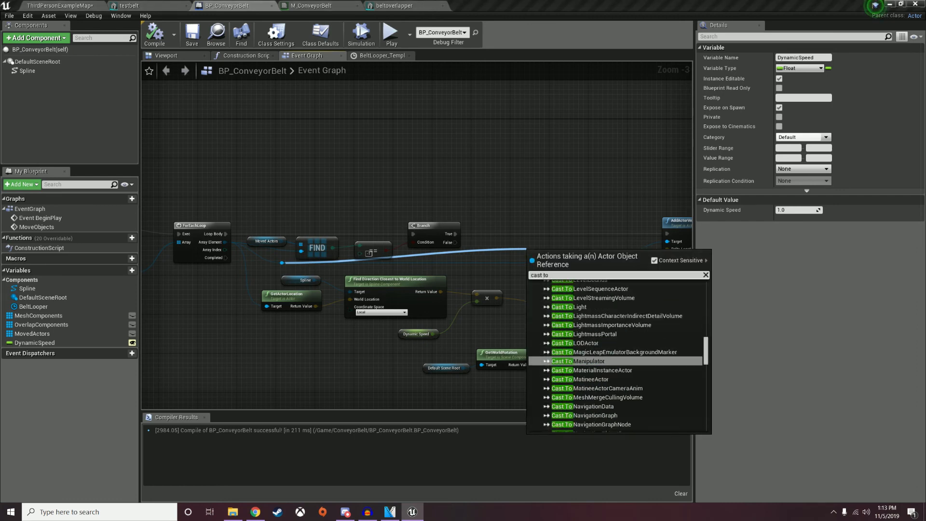
{"action": "type", "text": " cha"}
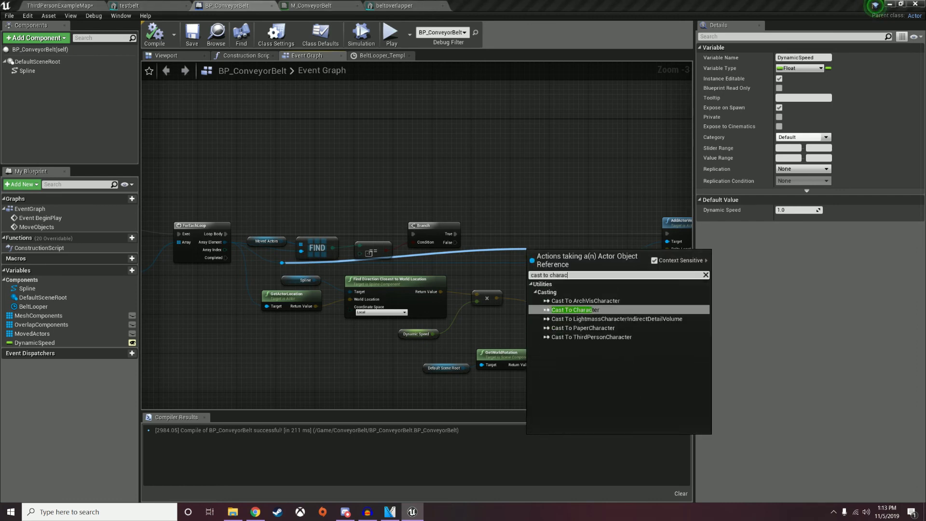
{"action": "type", "text": "rac"}
{"action": "key", "text": "Return"}
{"action": "left_click_drag", "start_coordinate": [548, 261], "coordinate": [543, 217]}
{"action": "left_click_drag", "start_coordinate": [455, 234], "coordinate": [527, 220]}
{"action": "left_click_drag", "start_coordinate": [544, 219], "coordinate": [540, 229]}
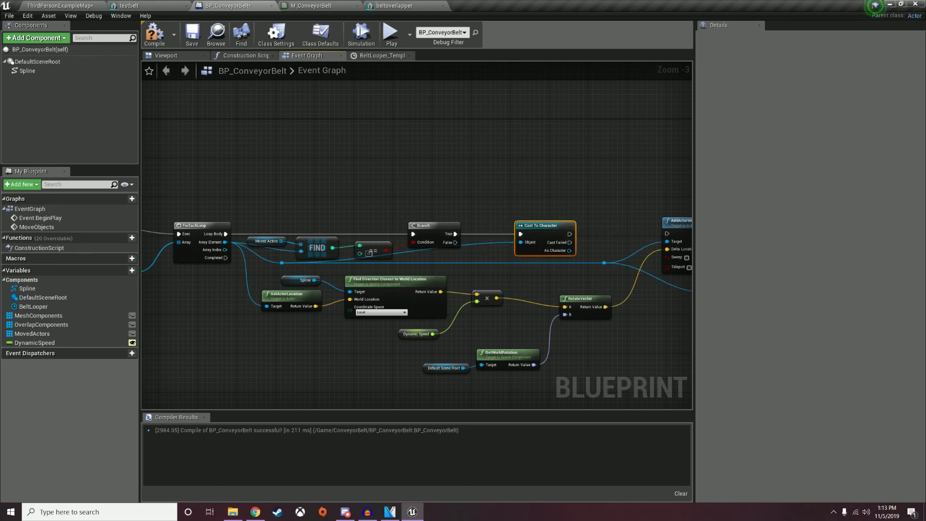
{"action": "right_click_drag", "start_coordinate": [583, 217], "coordinate": [448, 219]}
{"action": "right_click", "coordinate": [448, 218]}
Wire Cast Failed into the original AddActorWorldOffset and duplicate that node above it.
{"action": "left_click_drag", "start_coordinate": [435, 244], "coordinate": [561, 244]}
{"action": "left_click", "coordinate": [558, 223]}
{"action": "key", "text": "ctrl+v"}
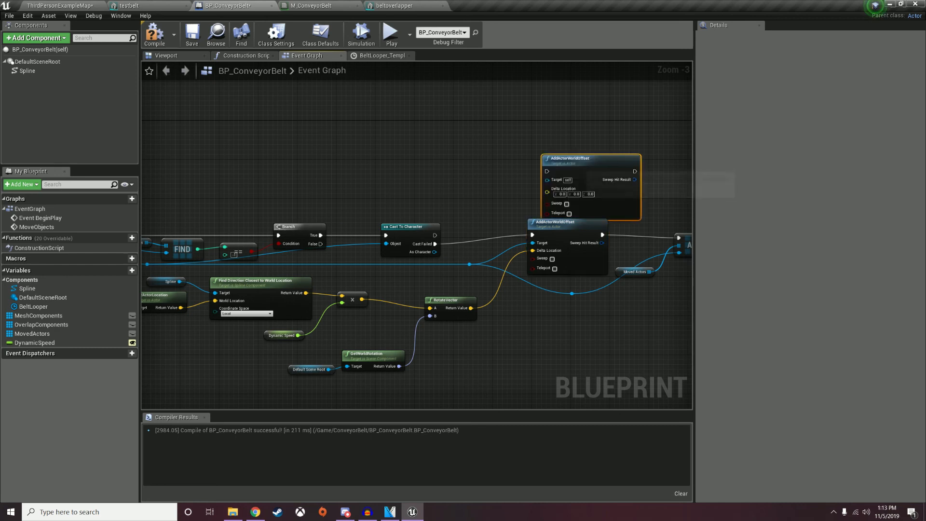
{"action": "left_click_drag", "start_coordinate": [554, 161], "coordinate": [504, 131]}
Drive the duplicate from the successful cast with the rotated direction, Sweep on, linked to ADD.
{"action": "left_click_drag", "start_coordinate": [435, 235], "coordinate": [447, 245]}
{"action": "left_click_drag", "start_coordinate": [511, 152], "coordinate": [511, 152]}
{"action": "left_click_drag", "start_coordinate": [471, 308], "coordinate": [510, 177]}
{"action": "left_click", "coordinate": [517, 168]}
{"action": "left_click_drag", "start_coordinate": [568, 142], "coordinate": [629, 237]}
{"action": "left_click_drag", "start_coordinate": [471, 129], "coordinate": [504, 149]}
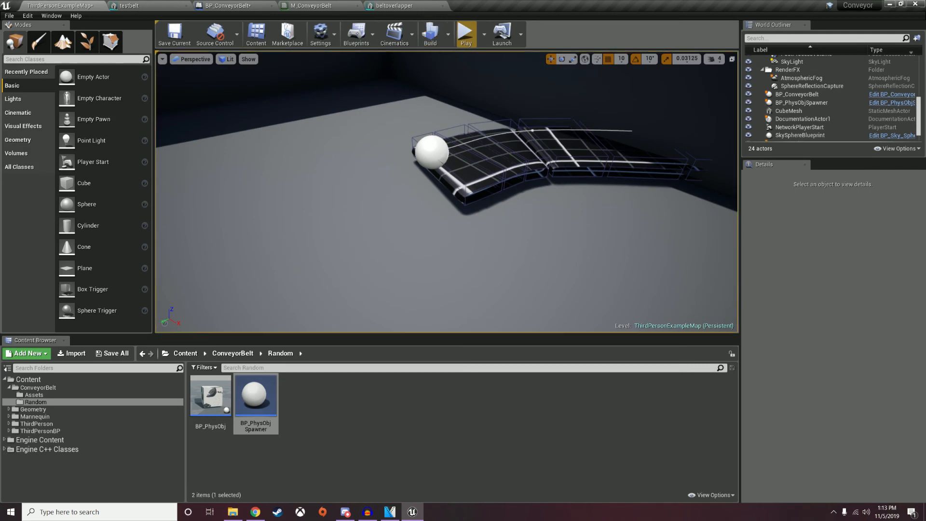
Play-test the updated belt by running the character onto it.
{"action": "left_click", "coordinate": [465, 33]}
{"action": "key", "text": "w"}
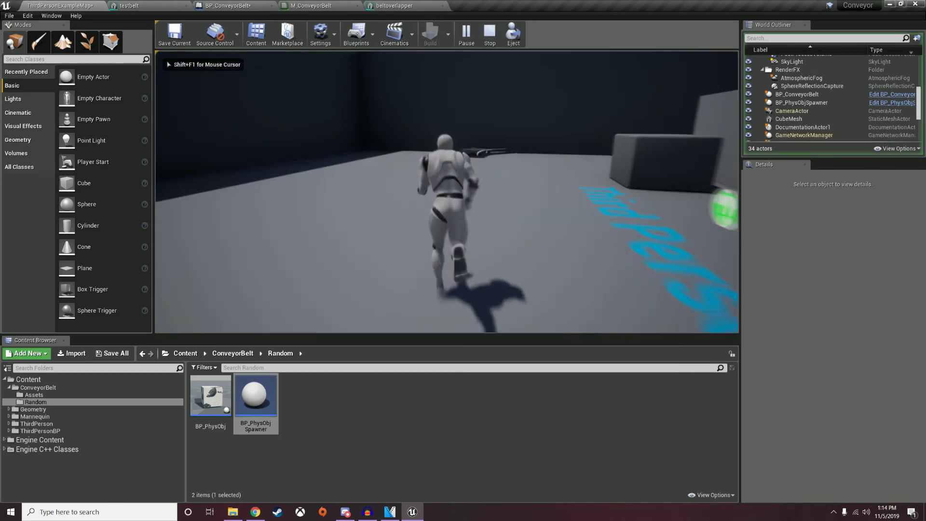
{"action": "key", "text": "w"}
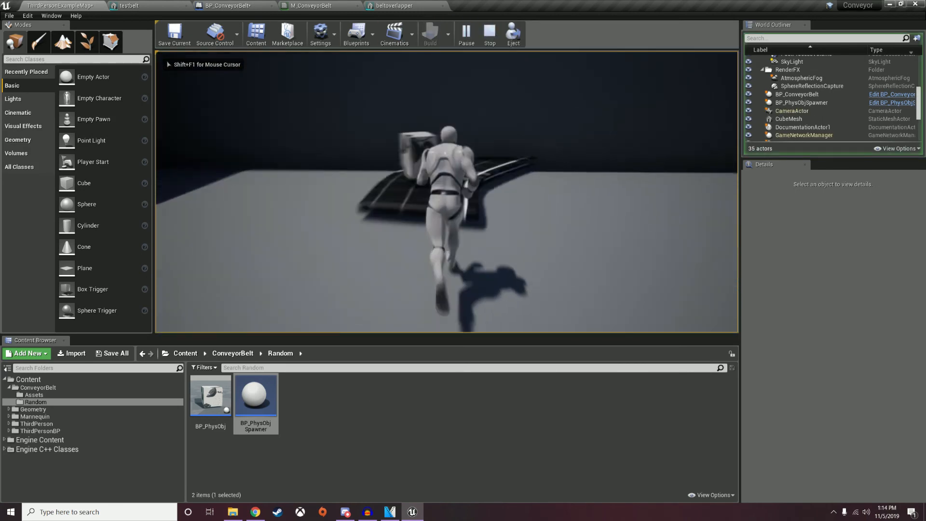
{"action": "key", "text": "w"}
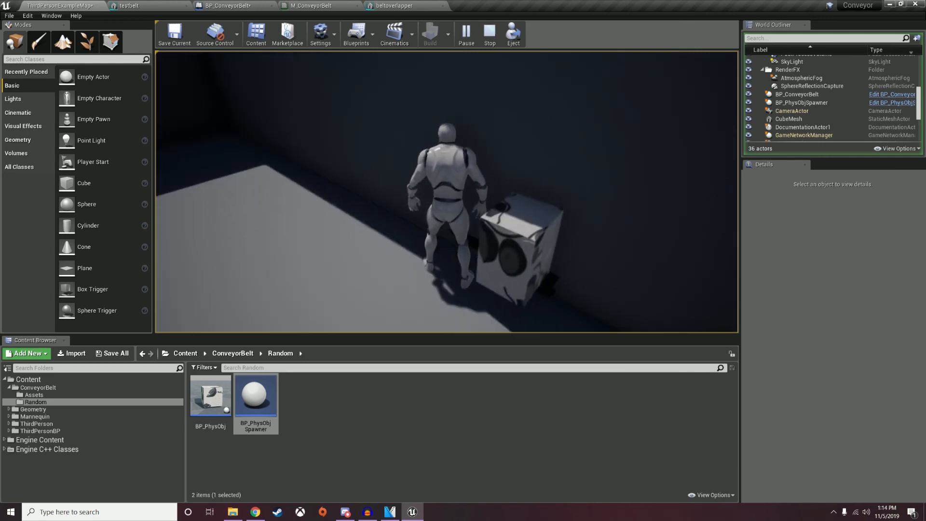
{"action": "key", "text": "Escape"}
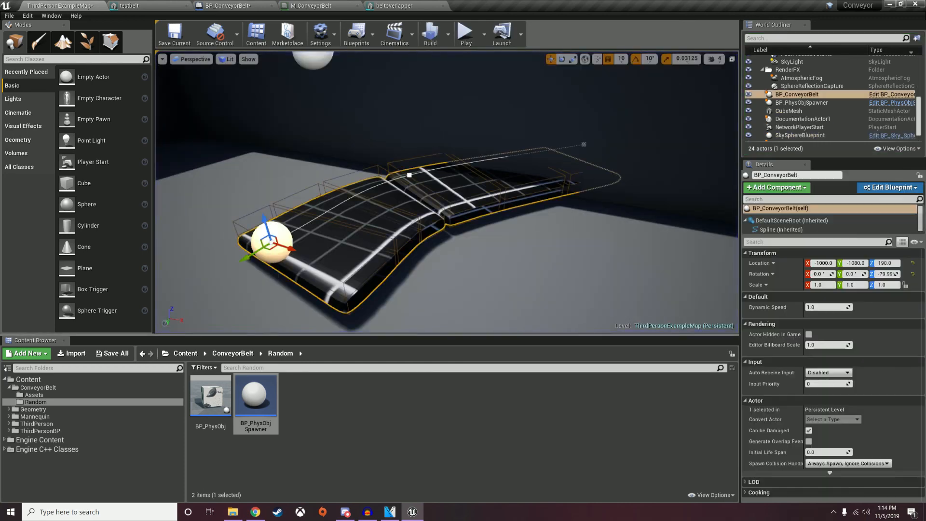
Lower the conveyor belt from Z 190 to Z 180.
{"action": "key", "text": "d"}
{"action": "right_click_drag", "start_coordinate": [446, 193], "coordinate": [333, 197]}
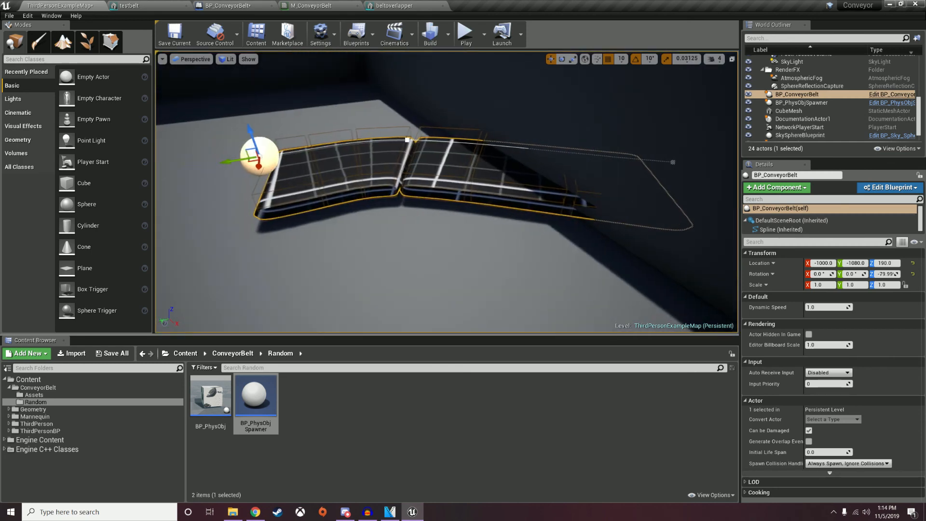
{"action": "left_click_drag", "start_coordinate": [251, 135], "coordinate": [189, 175]}
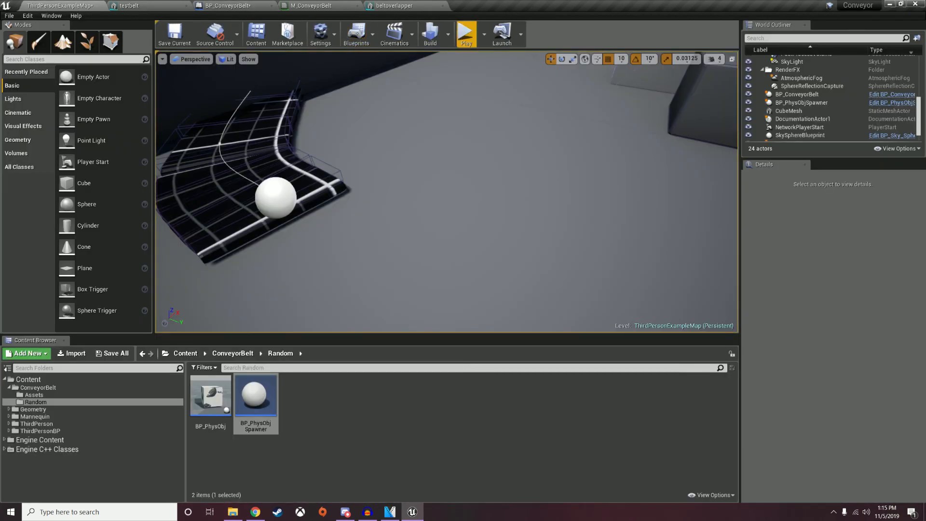
Play the level while watching the ForEachLoop nodes in the Event Graph, then stop.
{"action": "left_click", "coordinate": [466, 33]}
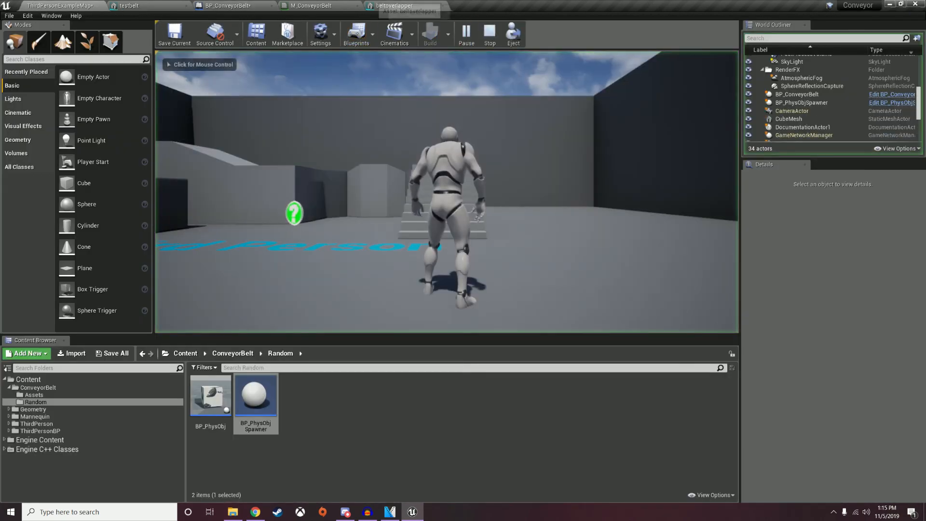
{"action": "left_click", "coordinate": [219, 5]}
{"action": "right_click_drag", "start_coordinate": [403, 201], "coordinate": [518, 204]}
{"action": "right_click_drag", "start_coordinate": [286, 203], "coordinate": [164, 202]}
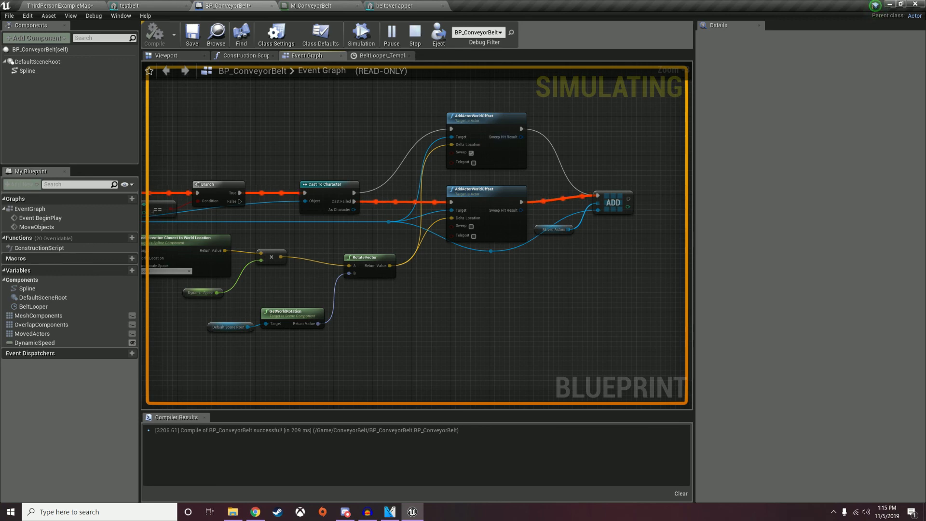
{"action": "left_click", "coordinate": [416, 35]}
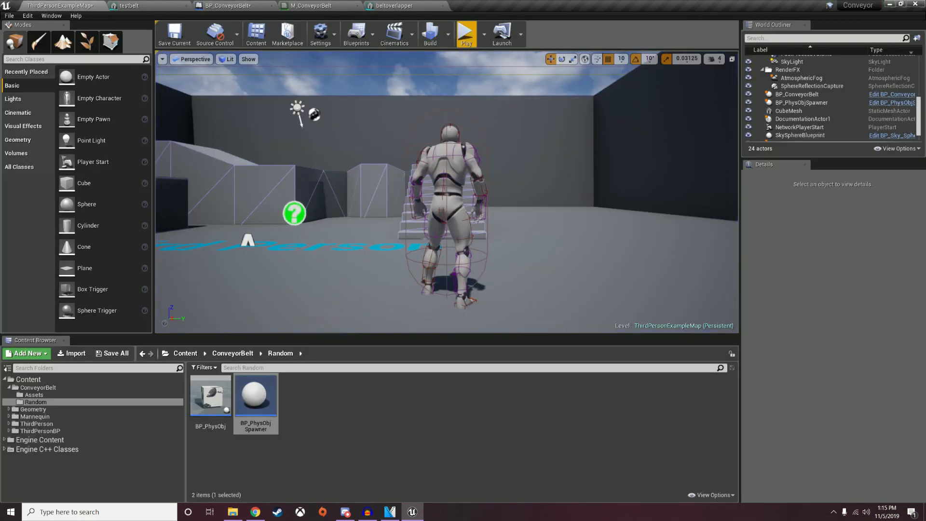
Run another play test with the character moving forward.
{"action": "left_click", "coordinate": [466, 33]}
{"action": "key", "text": "w"}
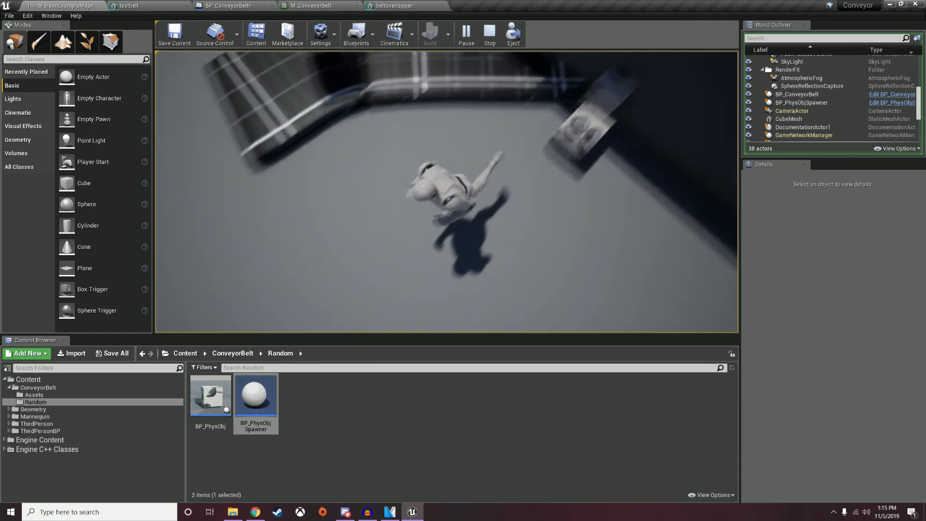
{"action": "key", "text": "Escape"}
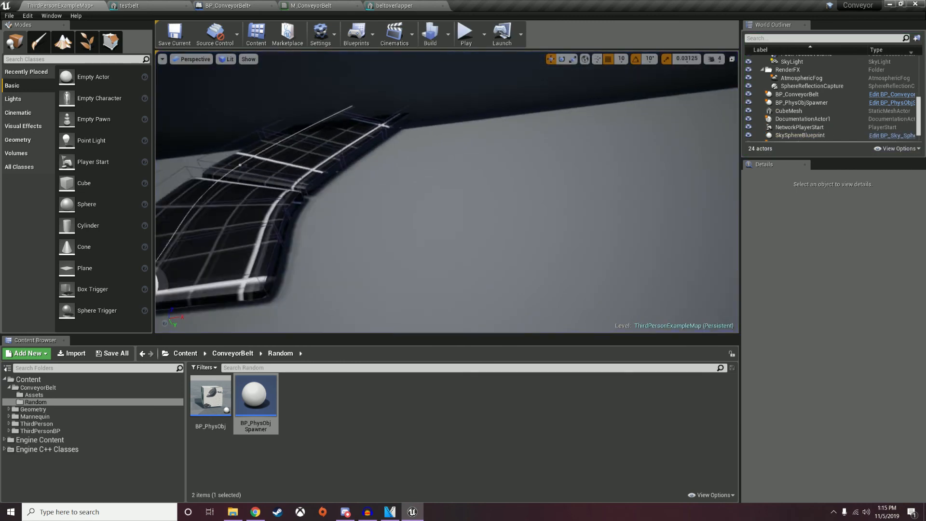
In the Event Graph, drag a wire from Cast To Character and dismiss the node list unchanged.
{"action": "left_click", "coordinate": [236, 5]}
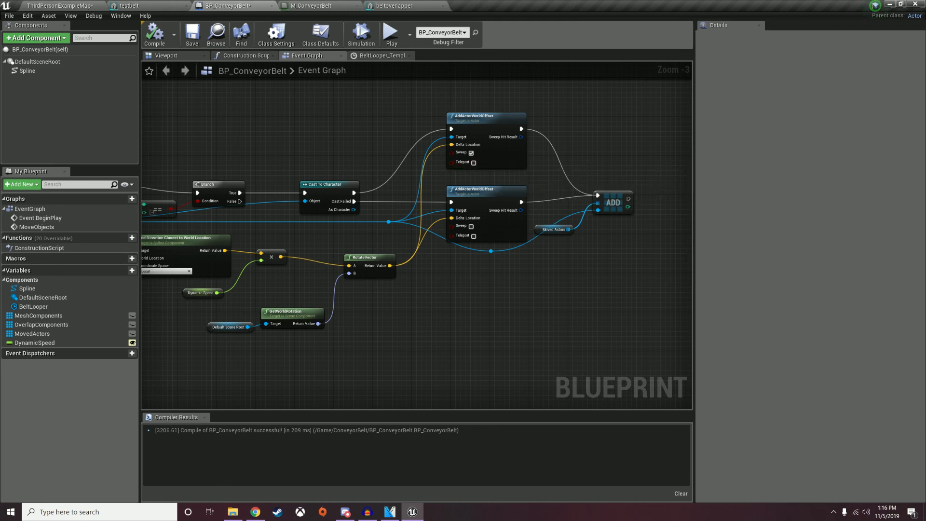
{"action": "left_click_drag", "start_coordinate": [354, 193], "coordinate": [388, 135]}
{"action": "key", "text": "Escape"}
{"action": "scroll", "coordinate": [629, 323], "scroll_direction": "down", "scroll_amount": 3}
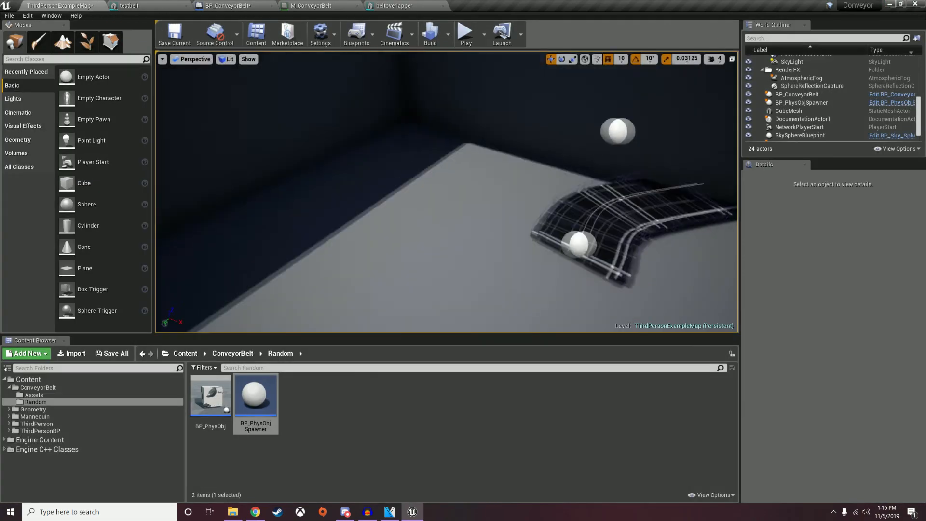
Move the conveyor belt to Y -770 and extend its spline by one segment.
{"action": "left_click", "coordinate": [449, 205]}
{"action": "left_click_drag", "start_coordinate": [333, 253], "coordinate": [297, 274]}
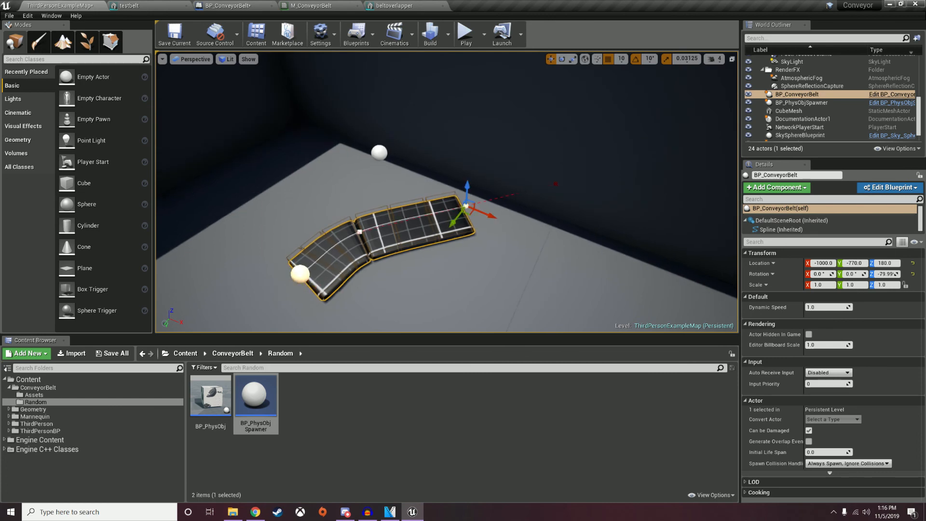
{"action": "left_click_drag", "start_coordinate": [472, 214], "coordinate": [638, 291], "text": "alt"}
Play-test by running the character onto the curved belt.
{"action": "left_click", "coordinate": [466, 32]}
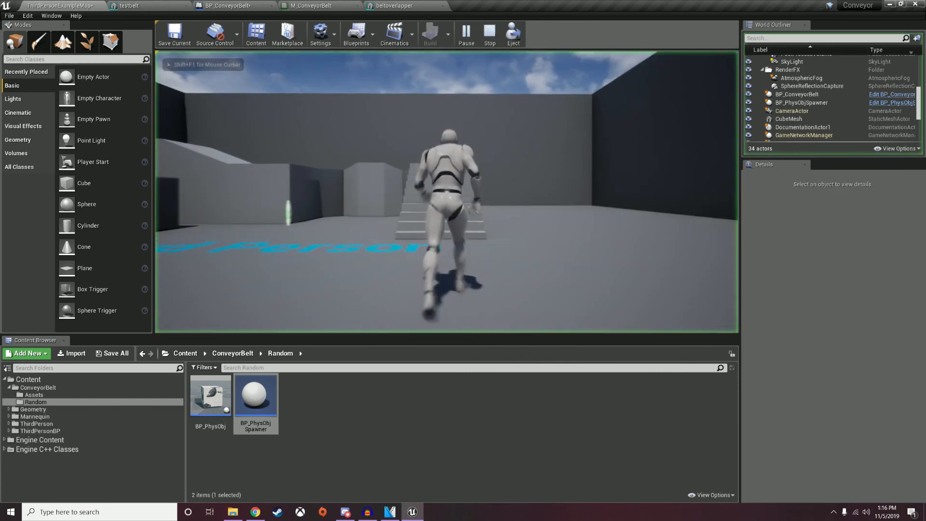
{"action": "key", "text": "w"}
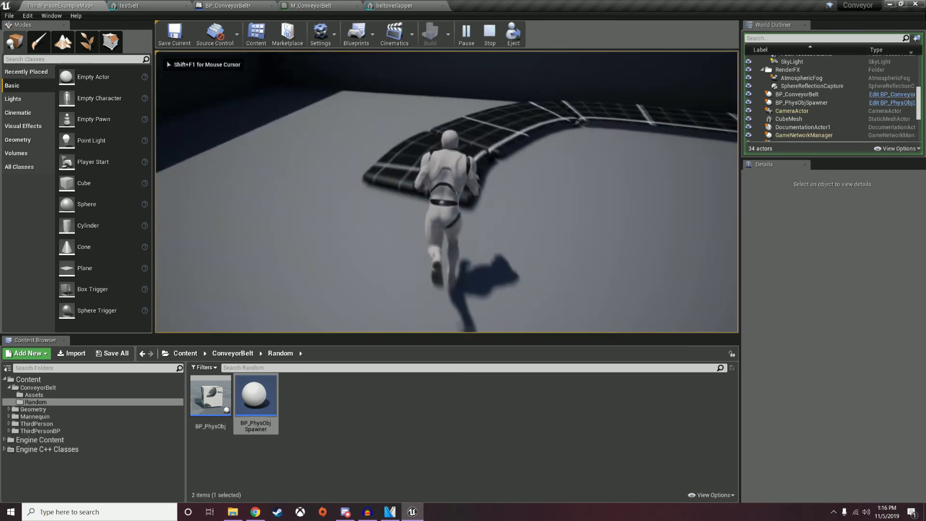
{"action": "key", "text": "Escape"}
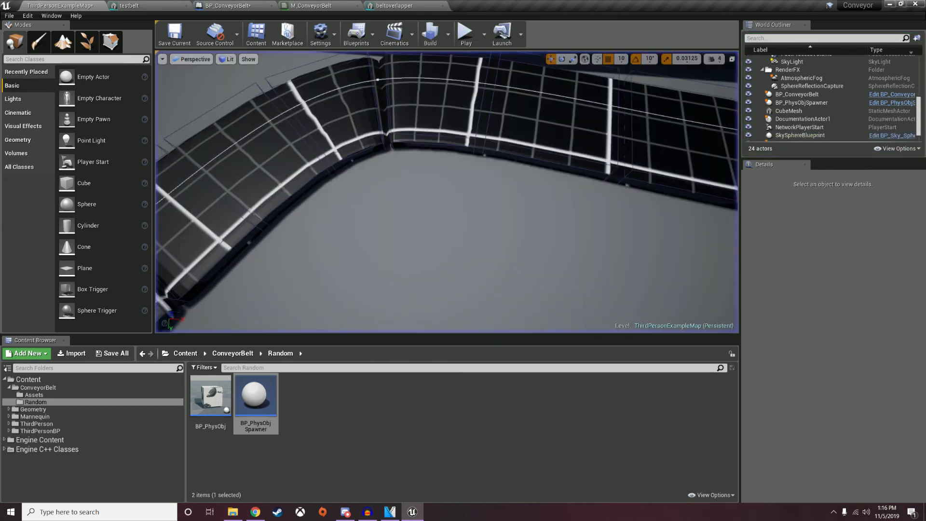
Pull the view back to see the whole belt and start another play test.
{"action": "left_click", "coordinate": [447, 116]}
{"action": "right_click_drag", "start_coordinate": [446, 115], "coordinate": [447, 96]}
{"action": "key", "text": "s"}
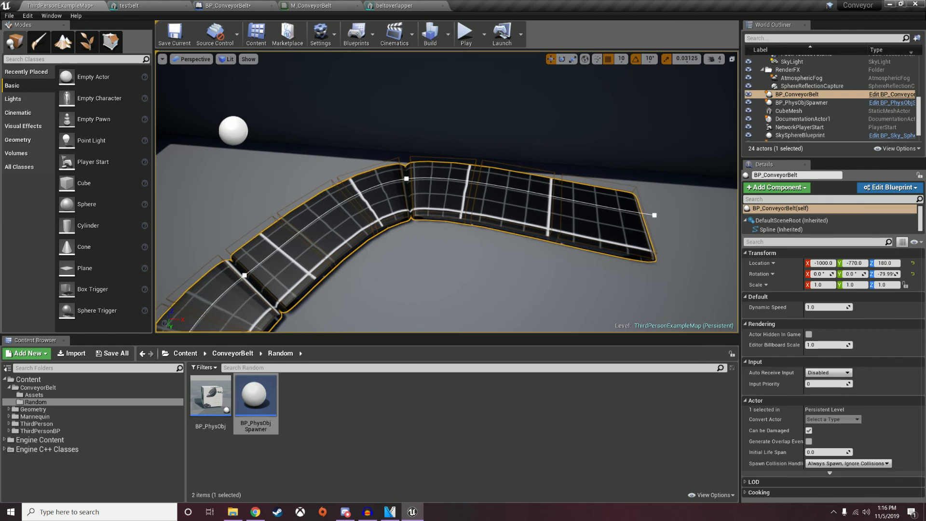
{"action": "left_click", "coordinate": [465, 34]}
Run the character along the belt, jumping back and forth across it past the spawned cubes.
{"action": "key", "text": "w"}
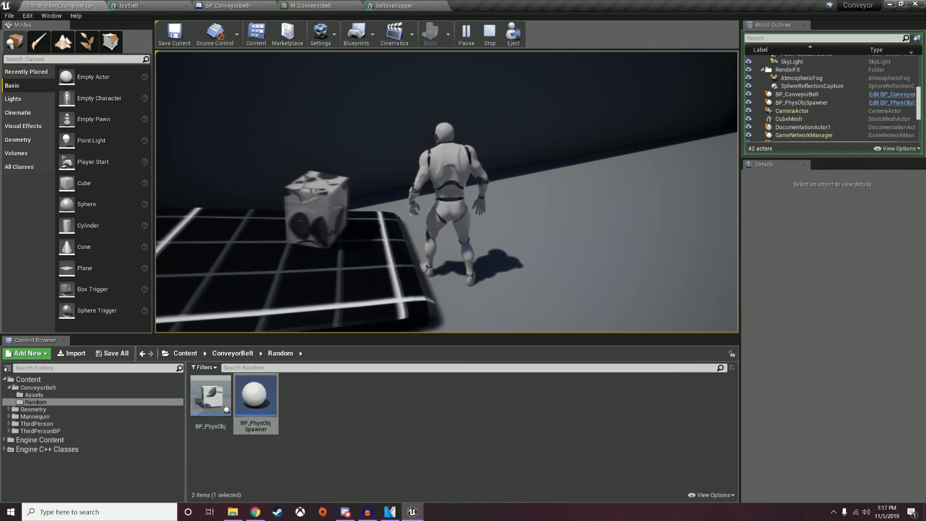
{"action": "key", "text": "w"}
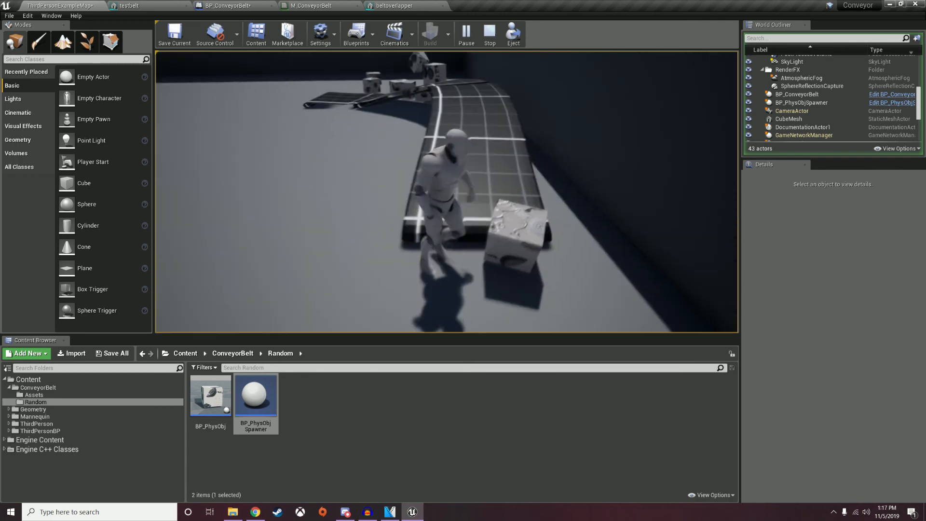
{"action": "key", "text": "space"}
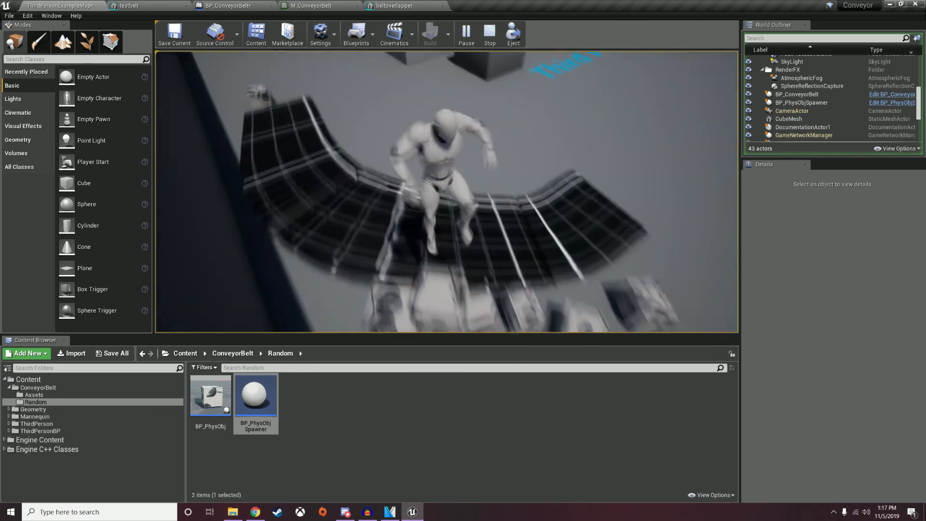
{"action": "key", "text": "w"}
{"action": "key", "text": "space"}
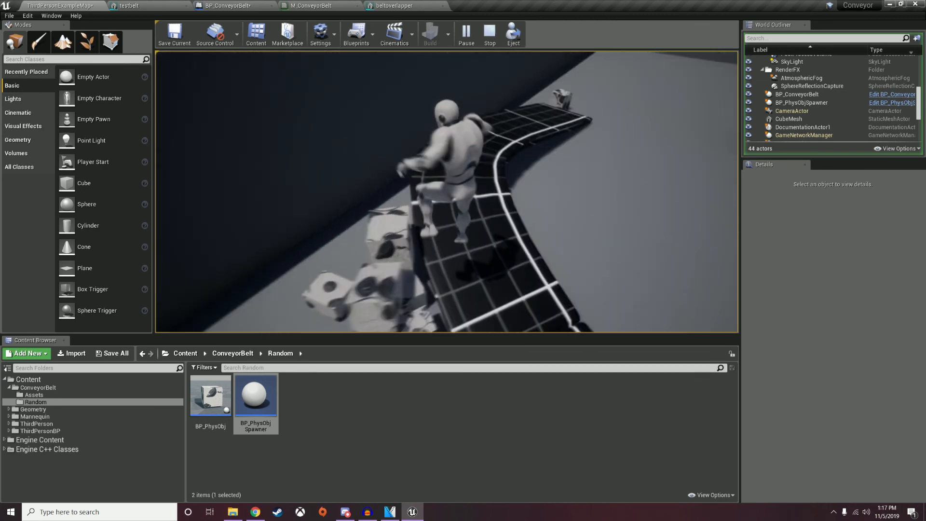
{"action": "key", "text": "w"}
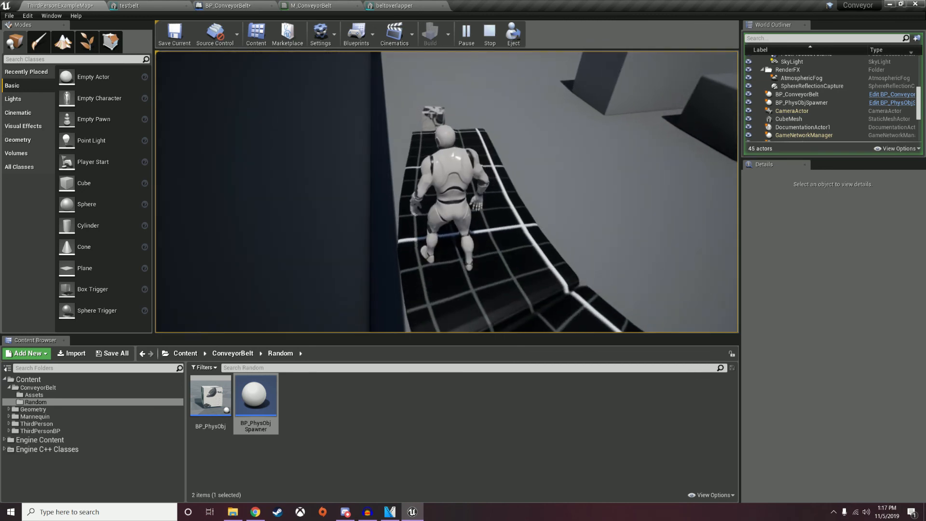
{"action": "key", "text": "w"}
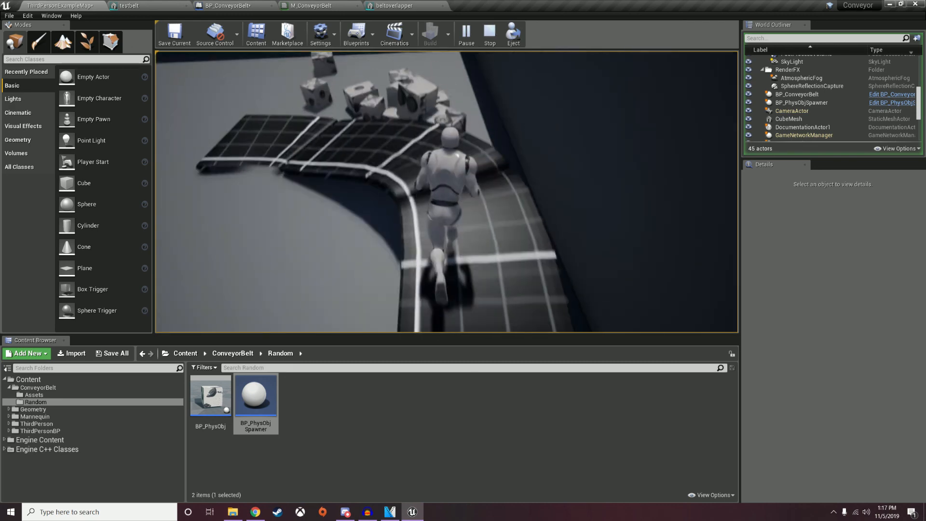
{"action": "key", "text": "w"}
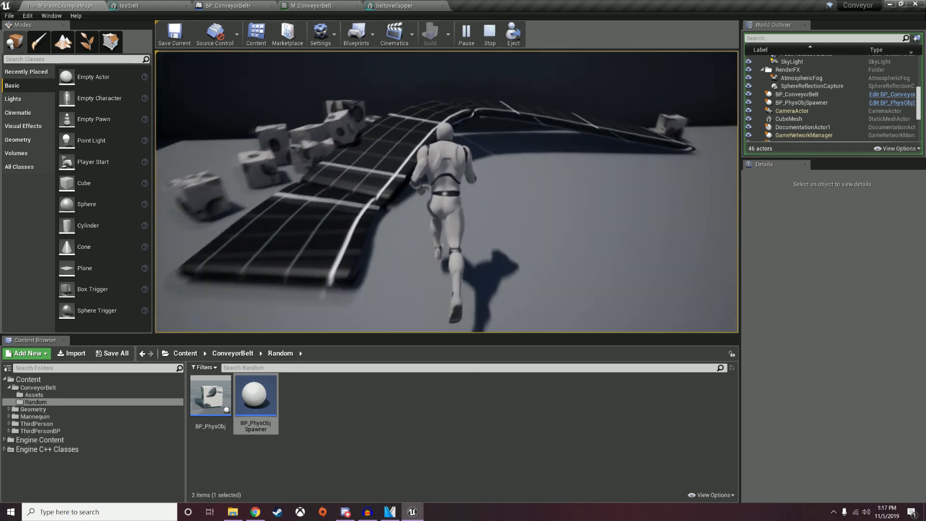
{"action": "key", "text": "w"}
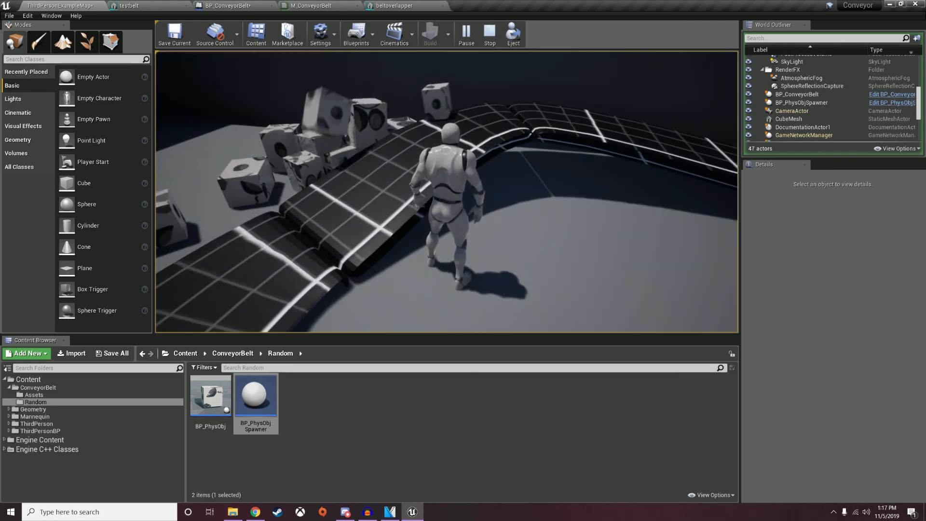